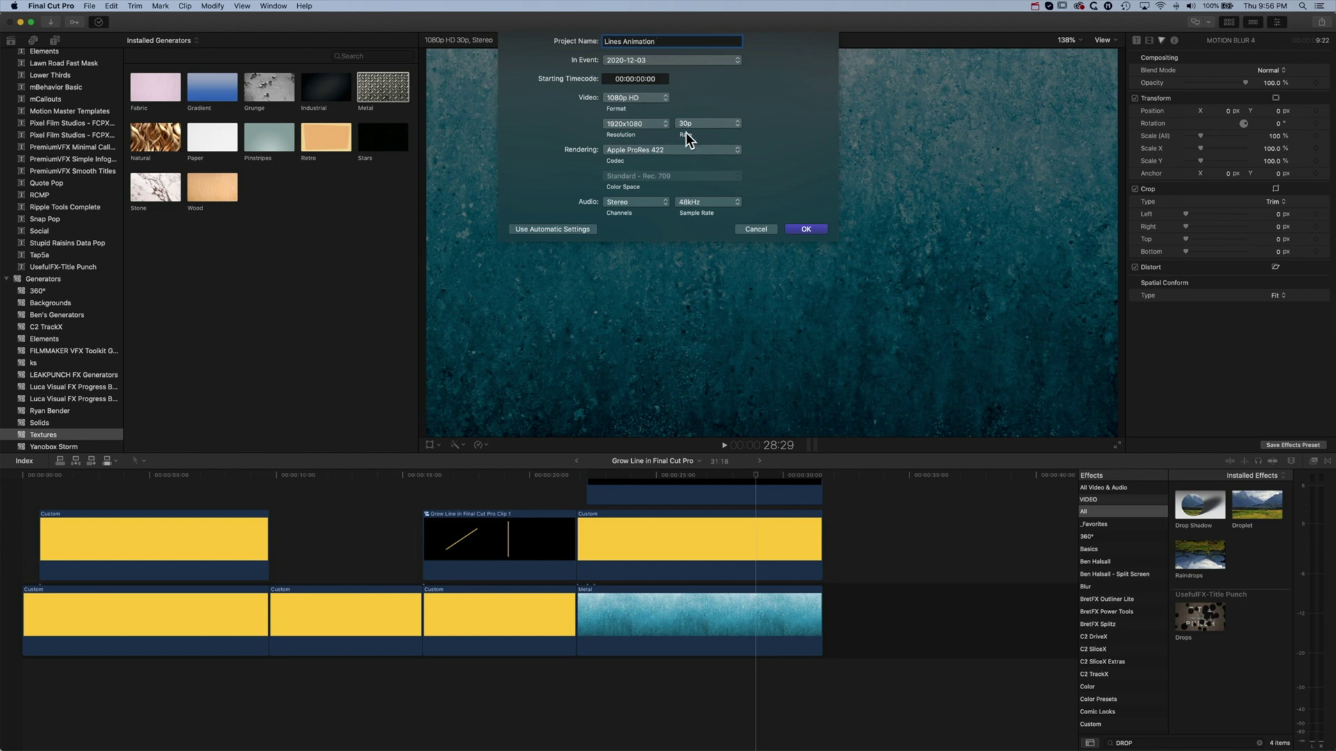
- Confirm the new 'Lines Animation' project at 1080p HD, 1920x1080, 30p
click(811, 228)
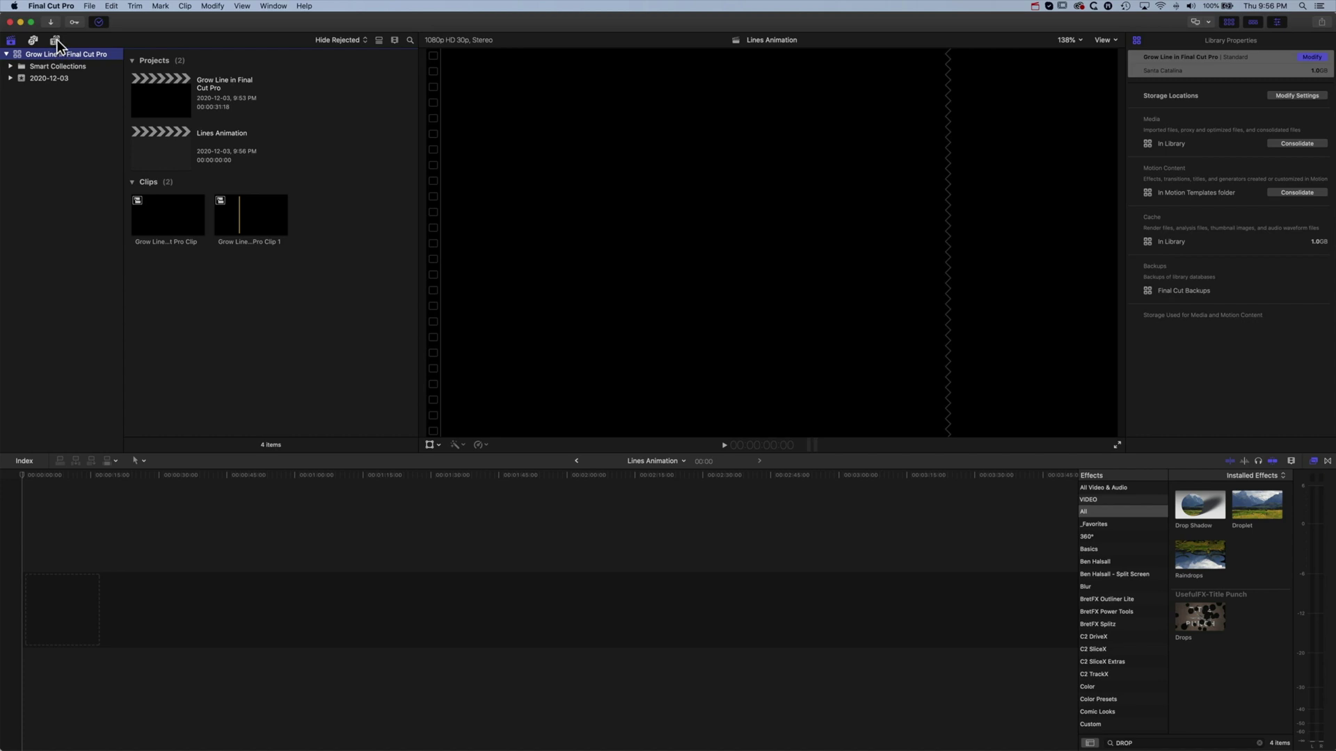
- Add the black Custom solid from Generators > Solids to the timeline and extend it to about 22 seconds
click(56, 40)
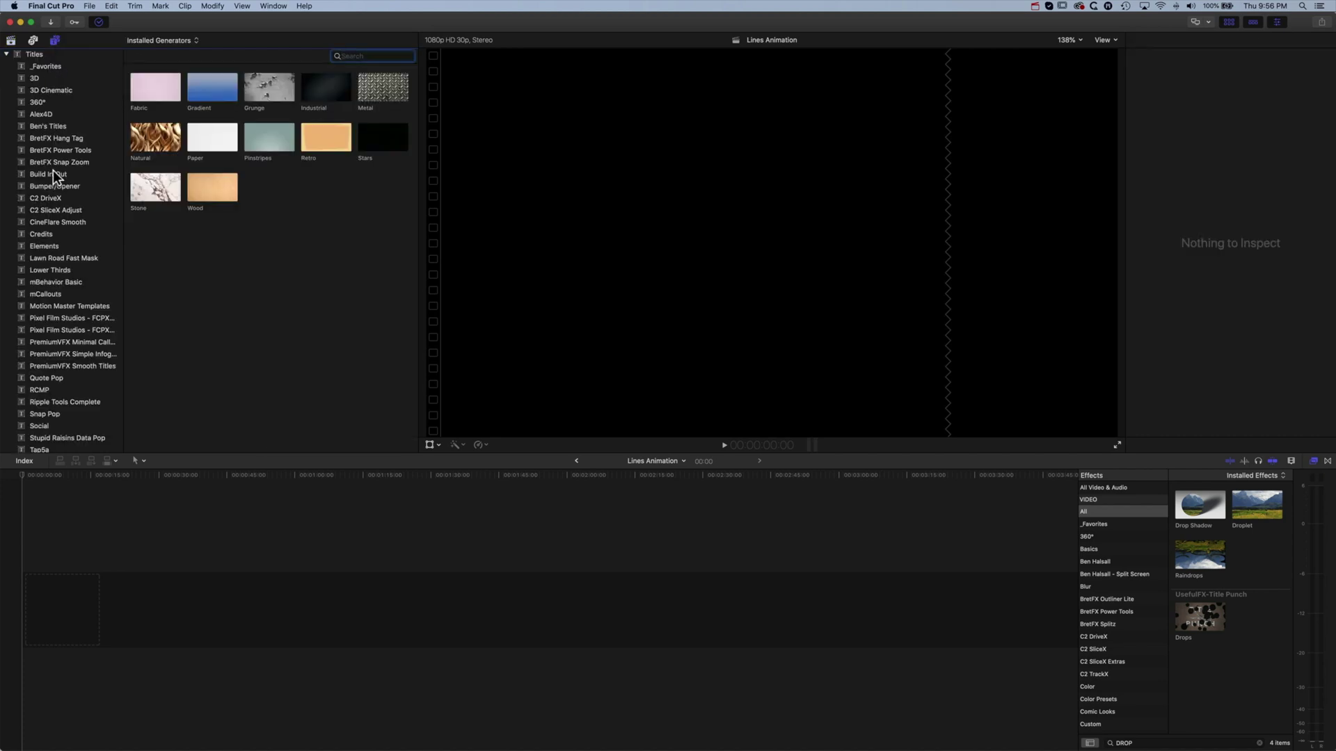
scroll(61, 164, down, 6)
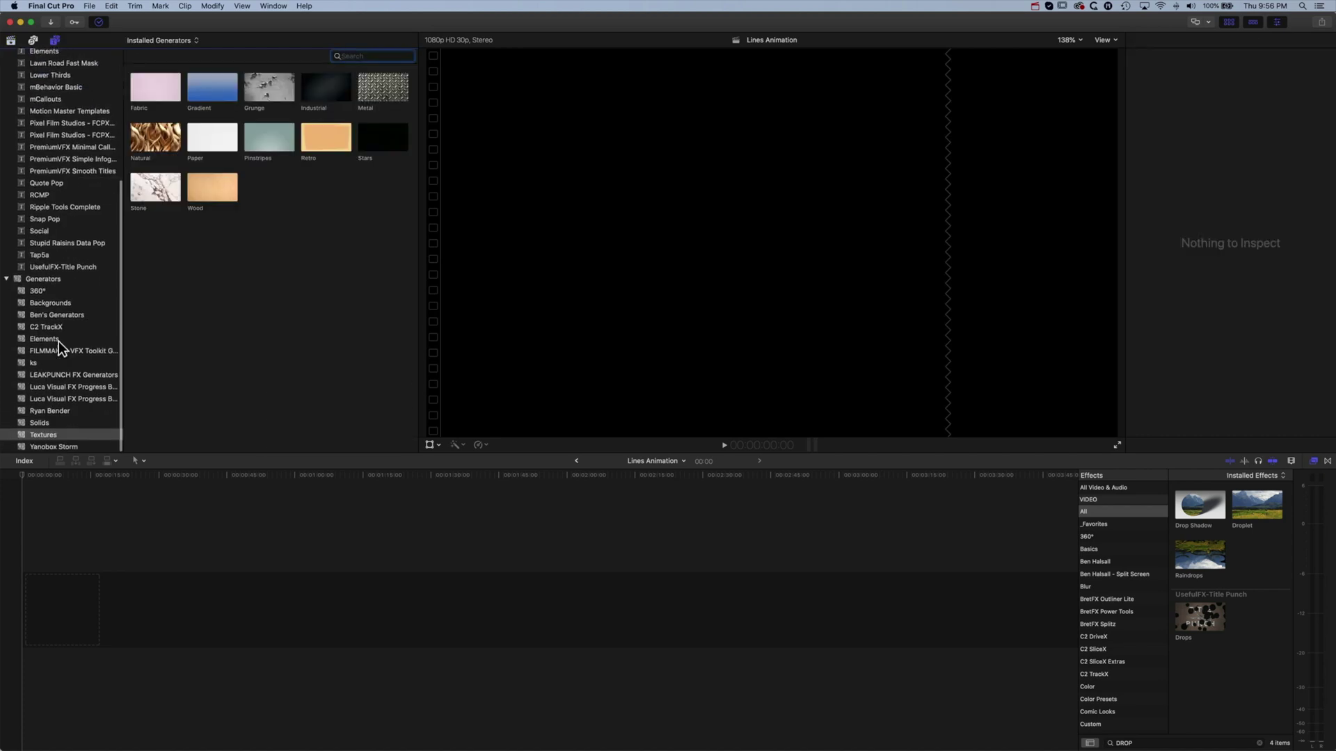
click(42, 420)
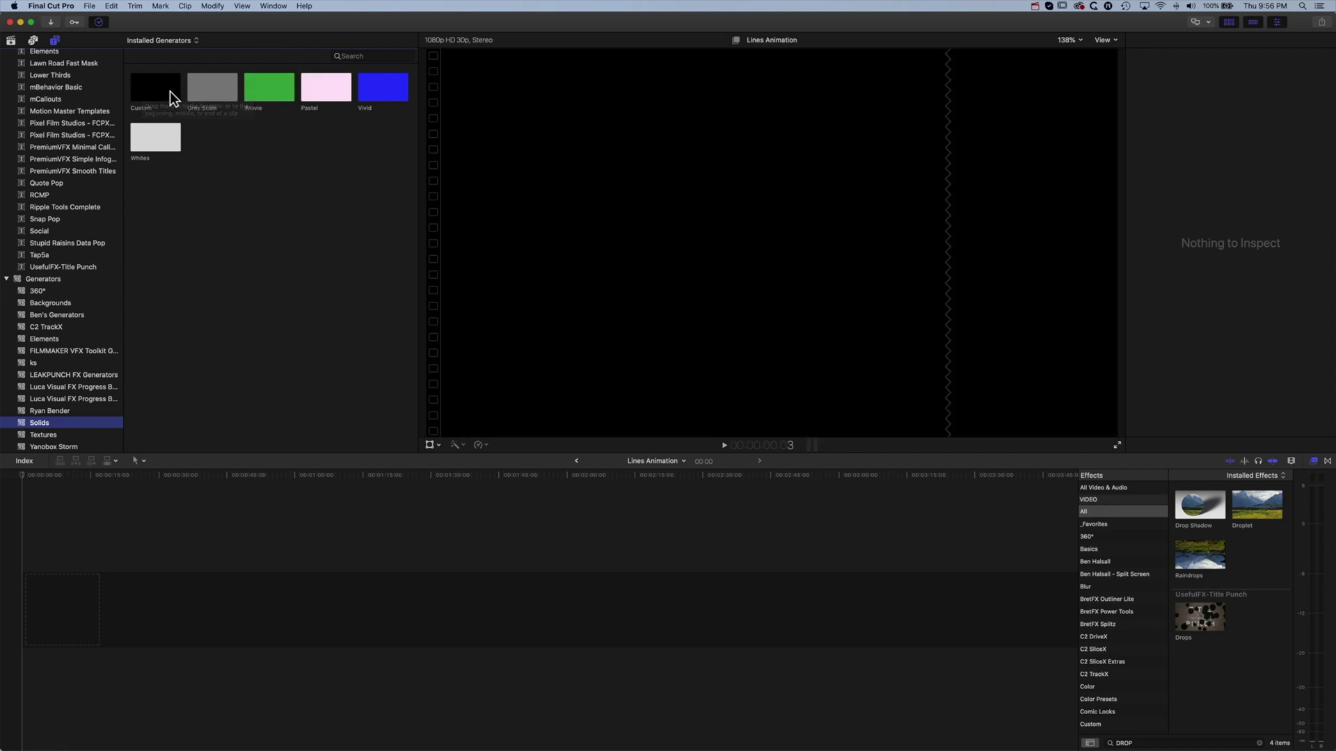
drag(169, 90, 45, 605)
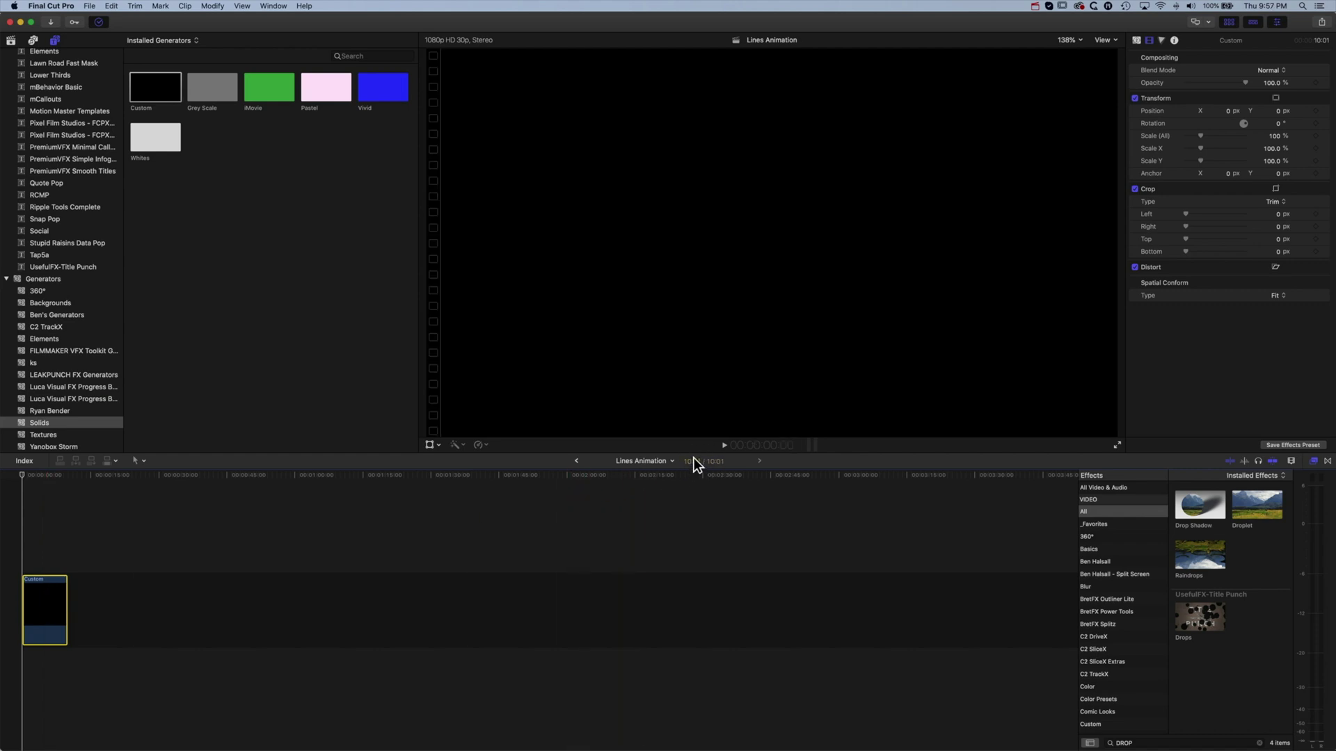
drag(64, 604, 121, 604)
key(shift+z)
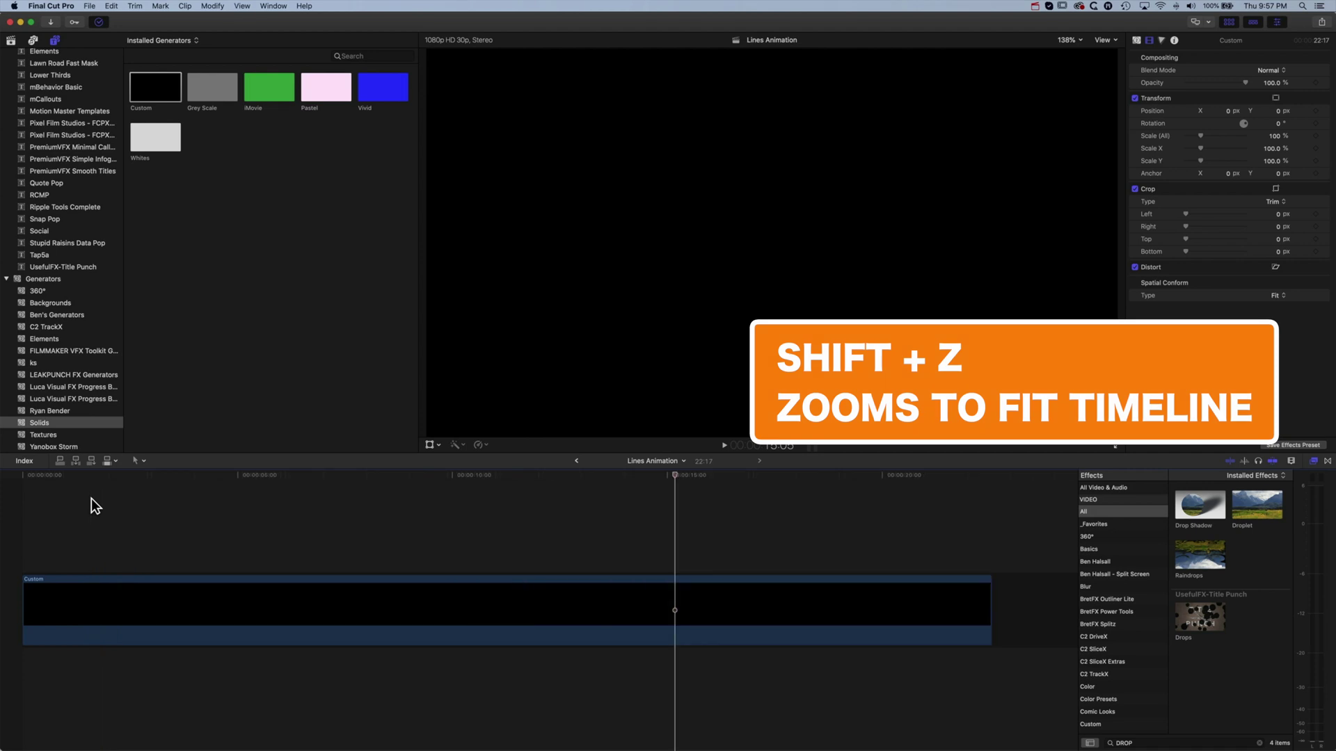
click(369, 618)
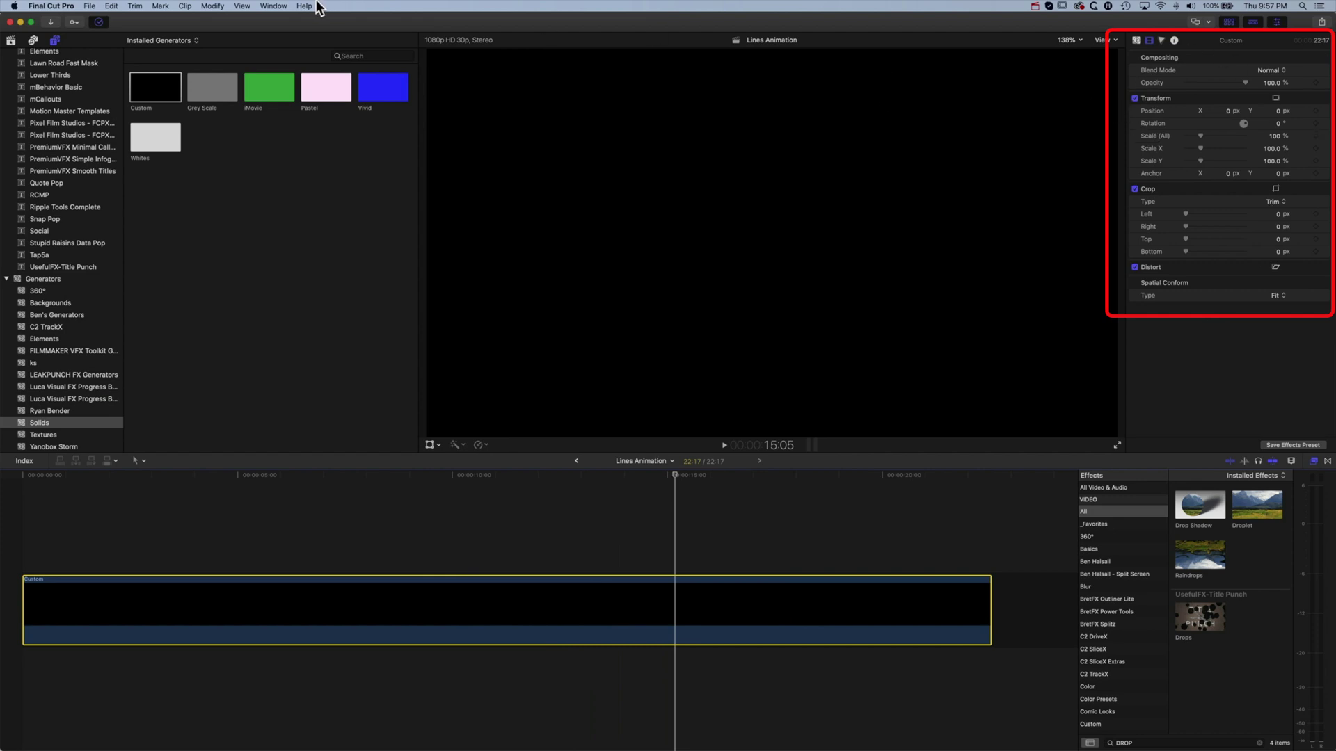
click(274, 6)
mouse_move(286, 107)
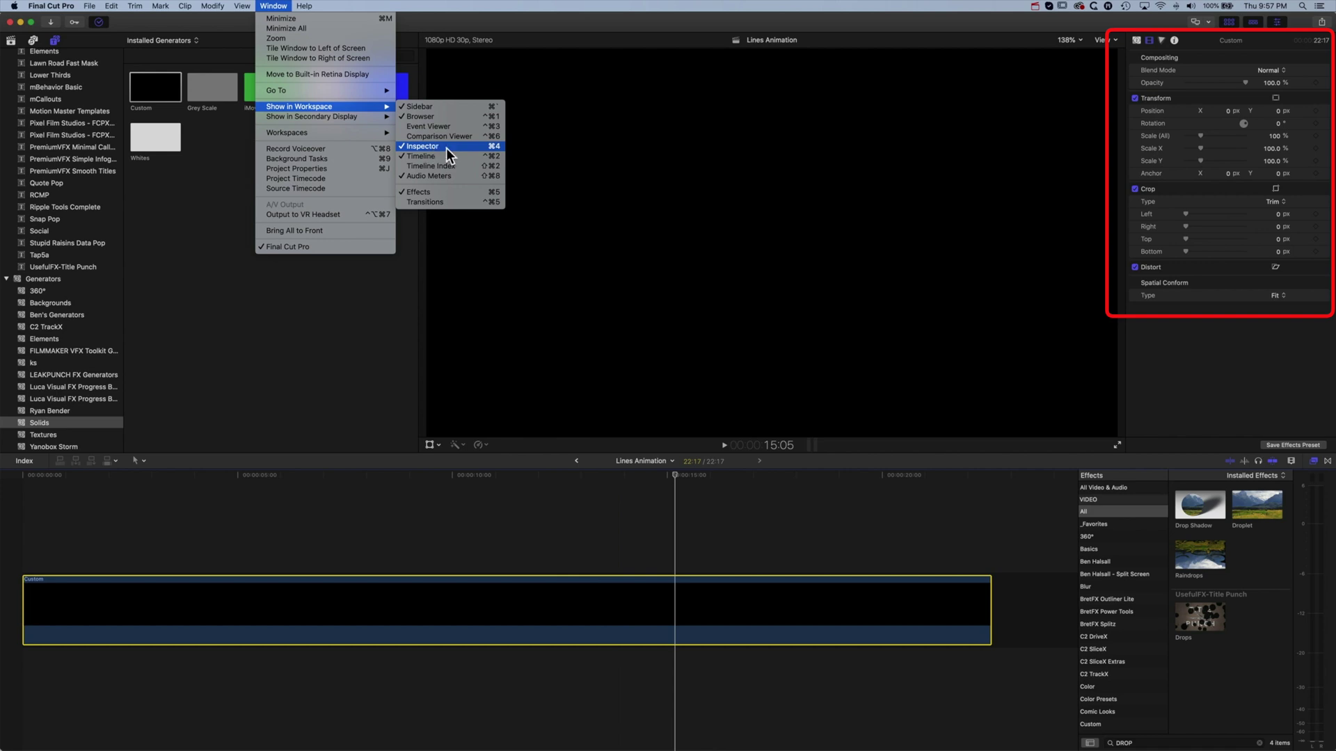
click(804, 25)
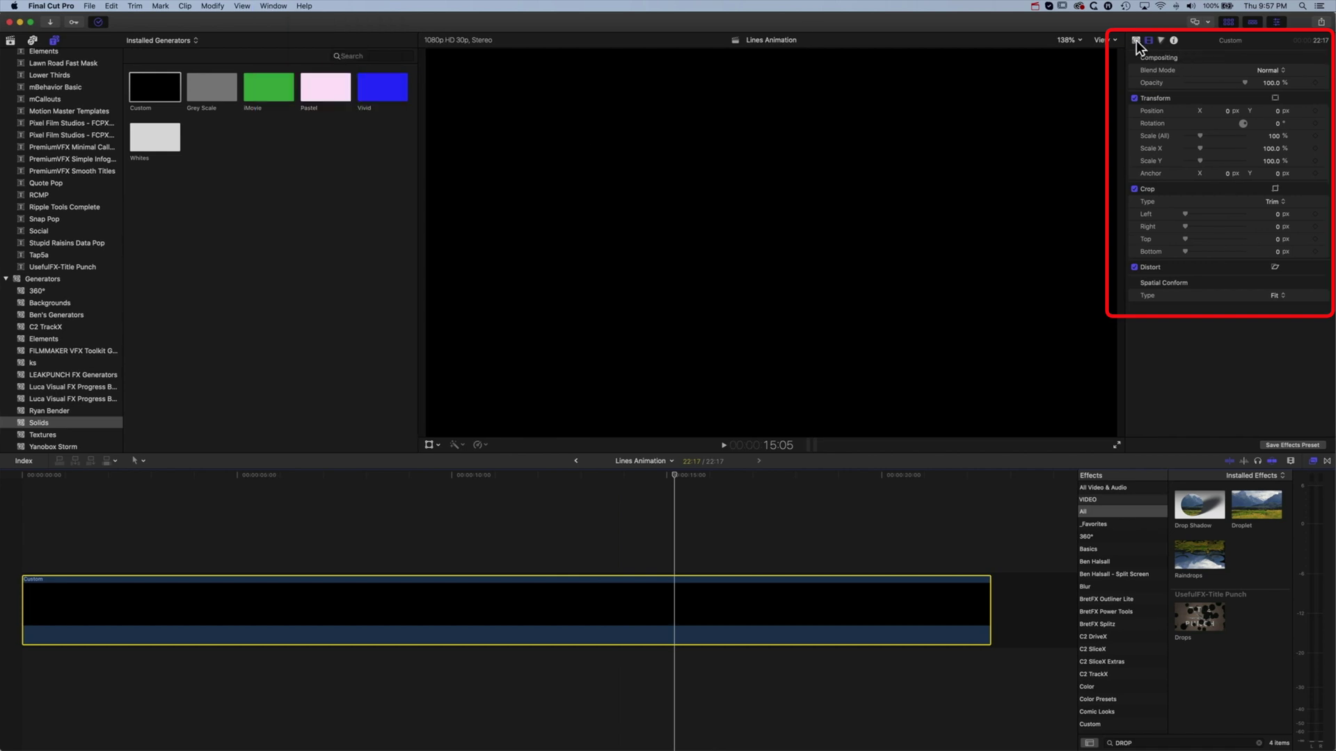
- Set the Custom solid's Generator Color to a bright cyan
click(1136, 40)
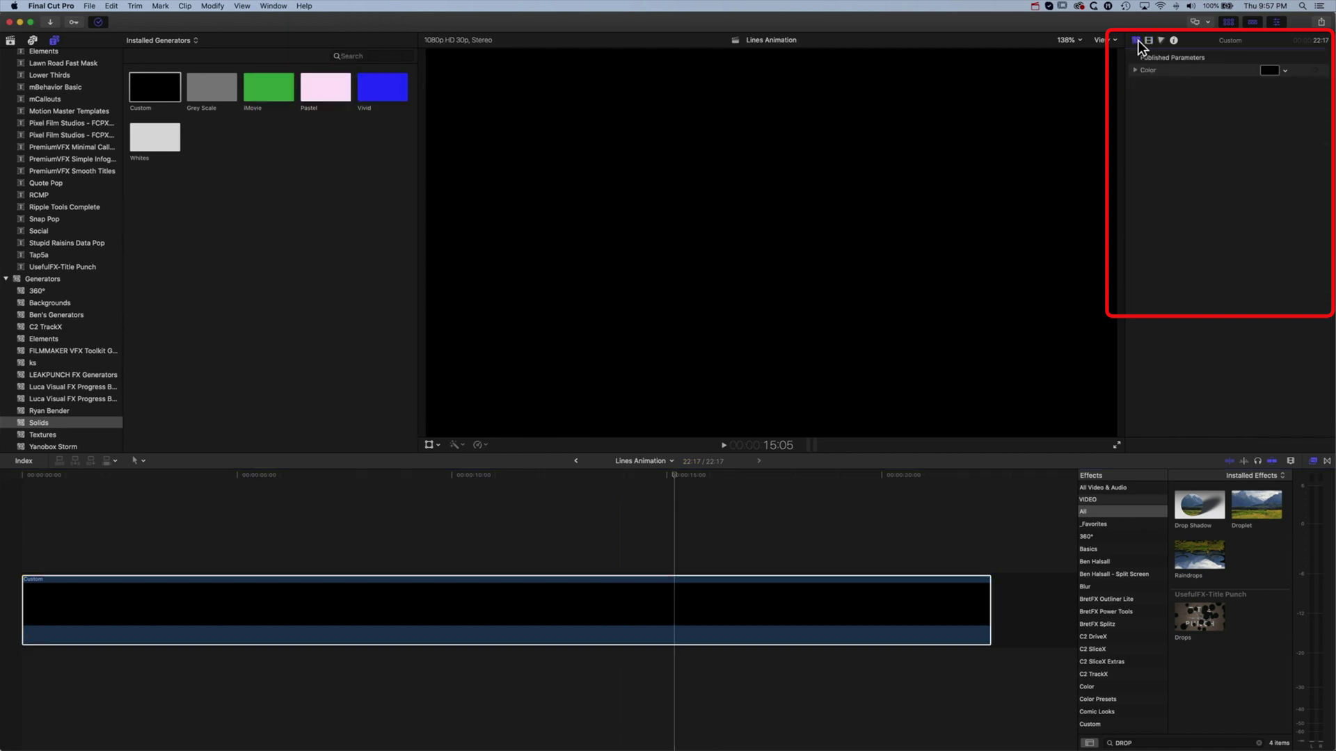
click(1284, 71)
drag(1263, 87, 1287, 53)
click(1268, 70)
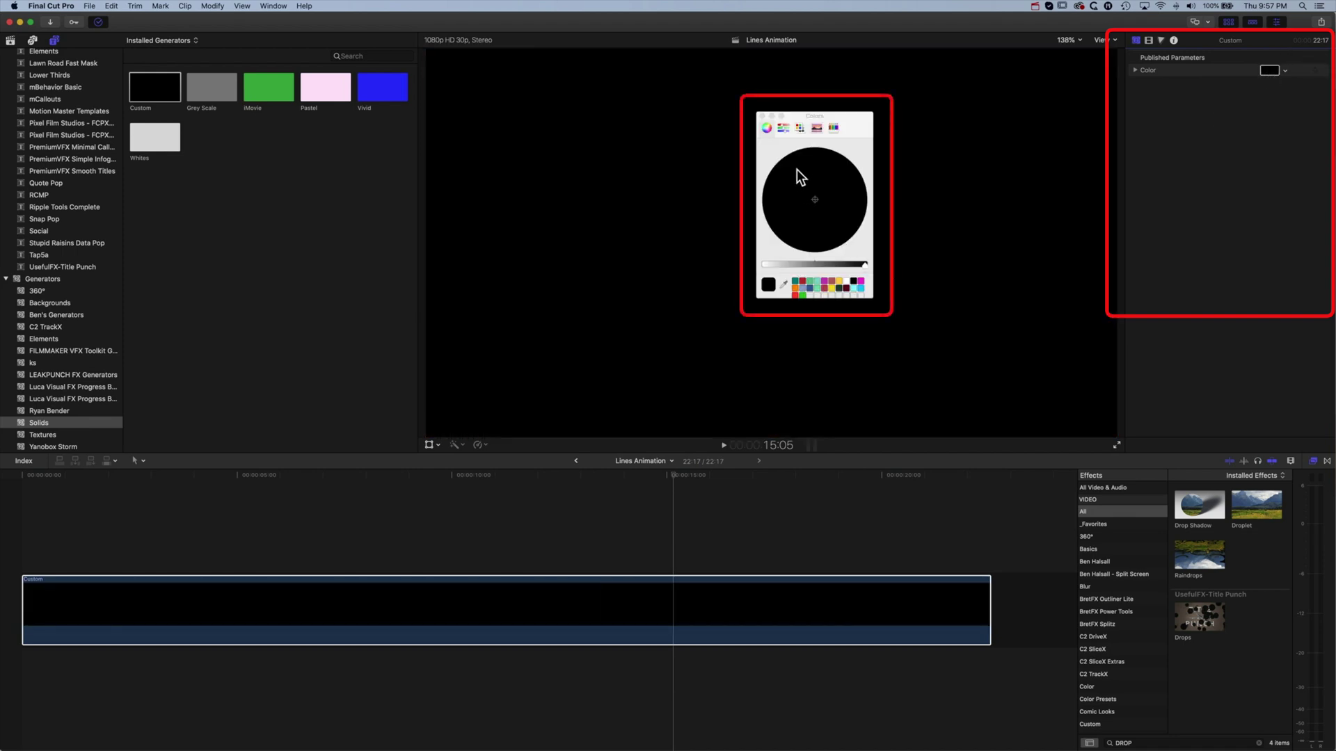
click(778, 129)
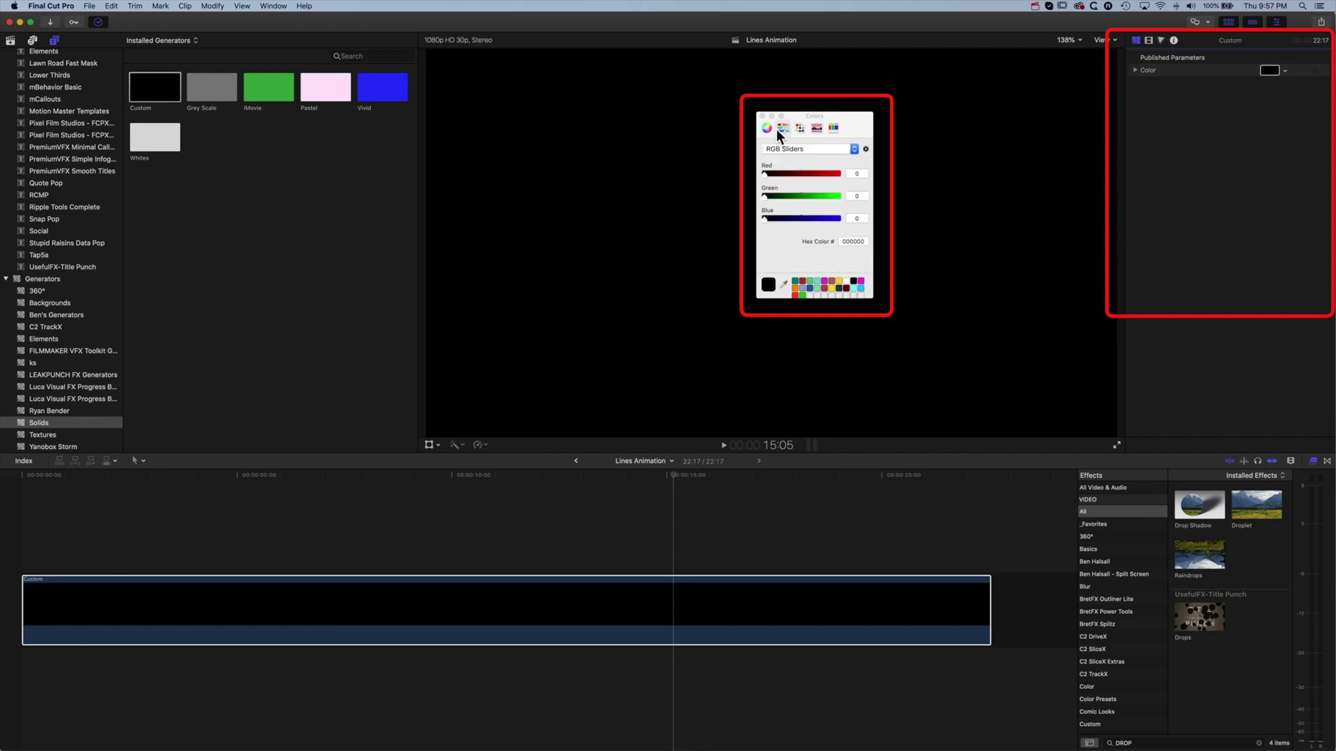
click(767, 128)
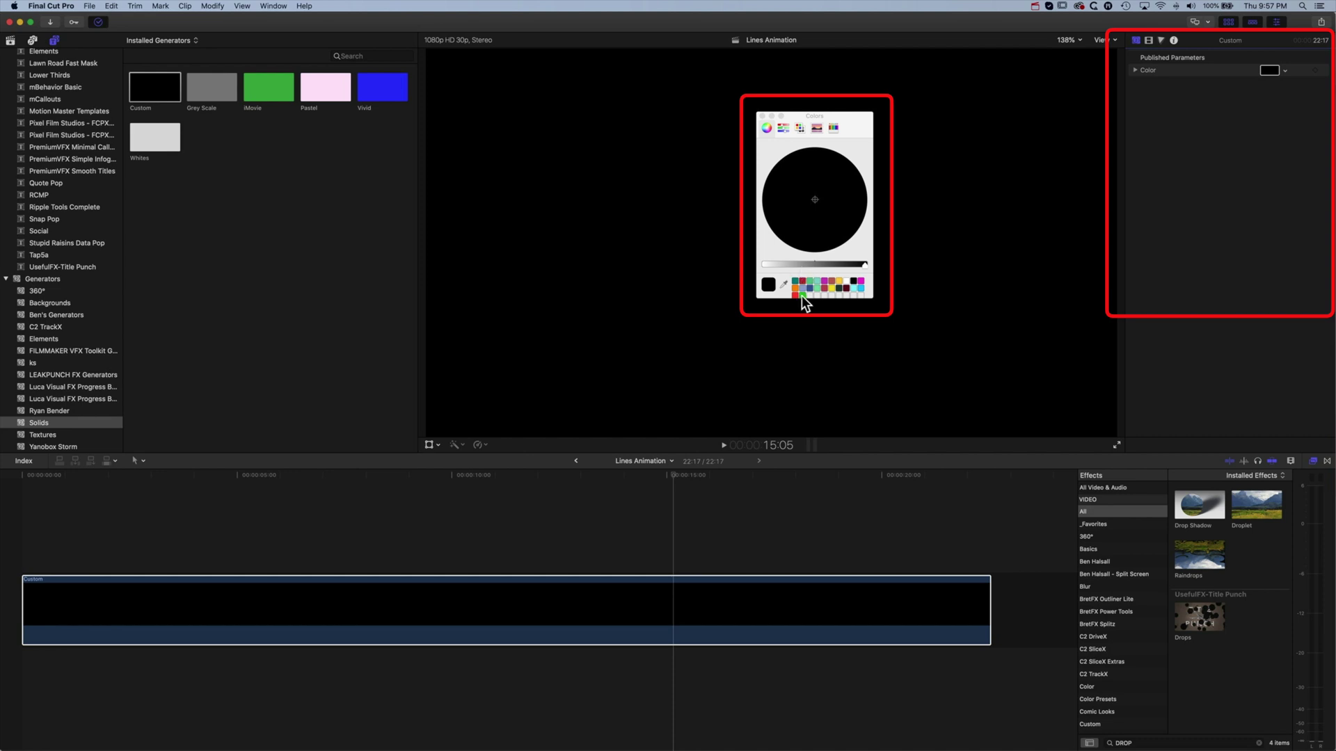
click(762, 116)
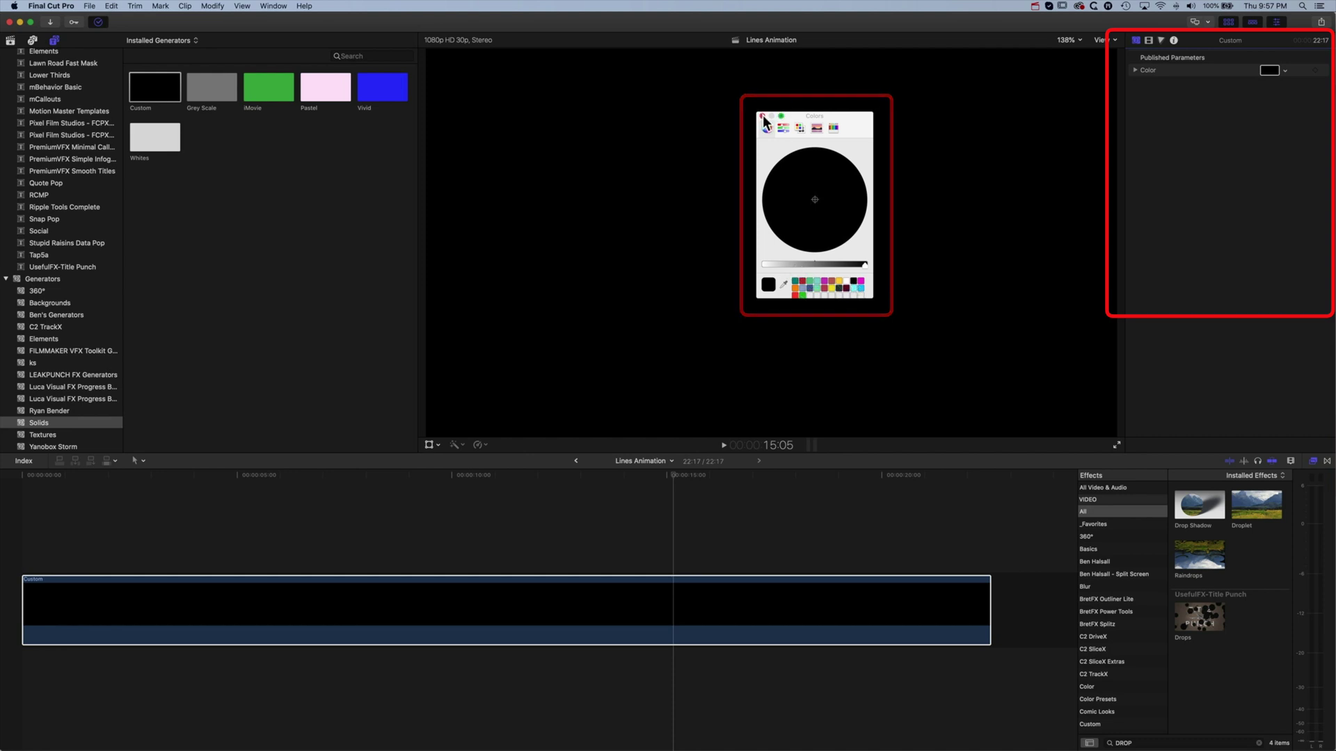
click(1284, 69)
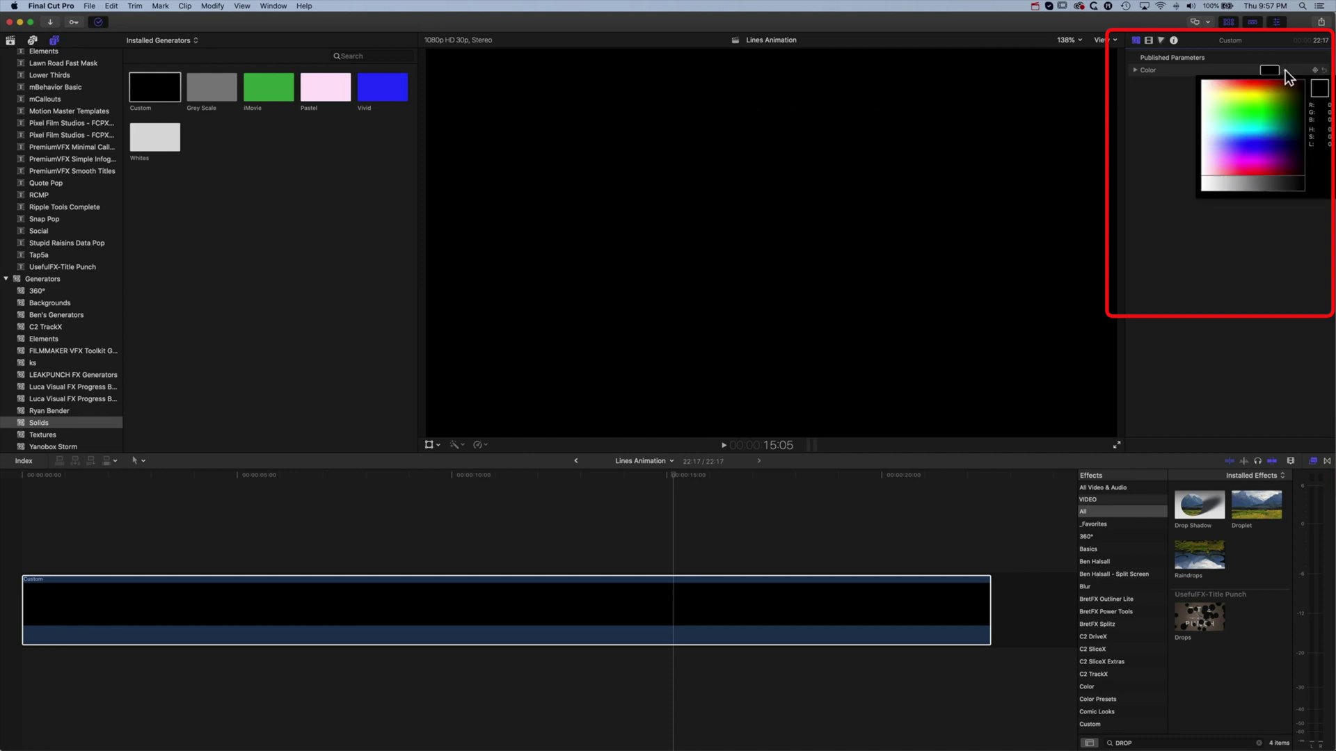
drag(1273, 82, 1253, 127)
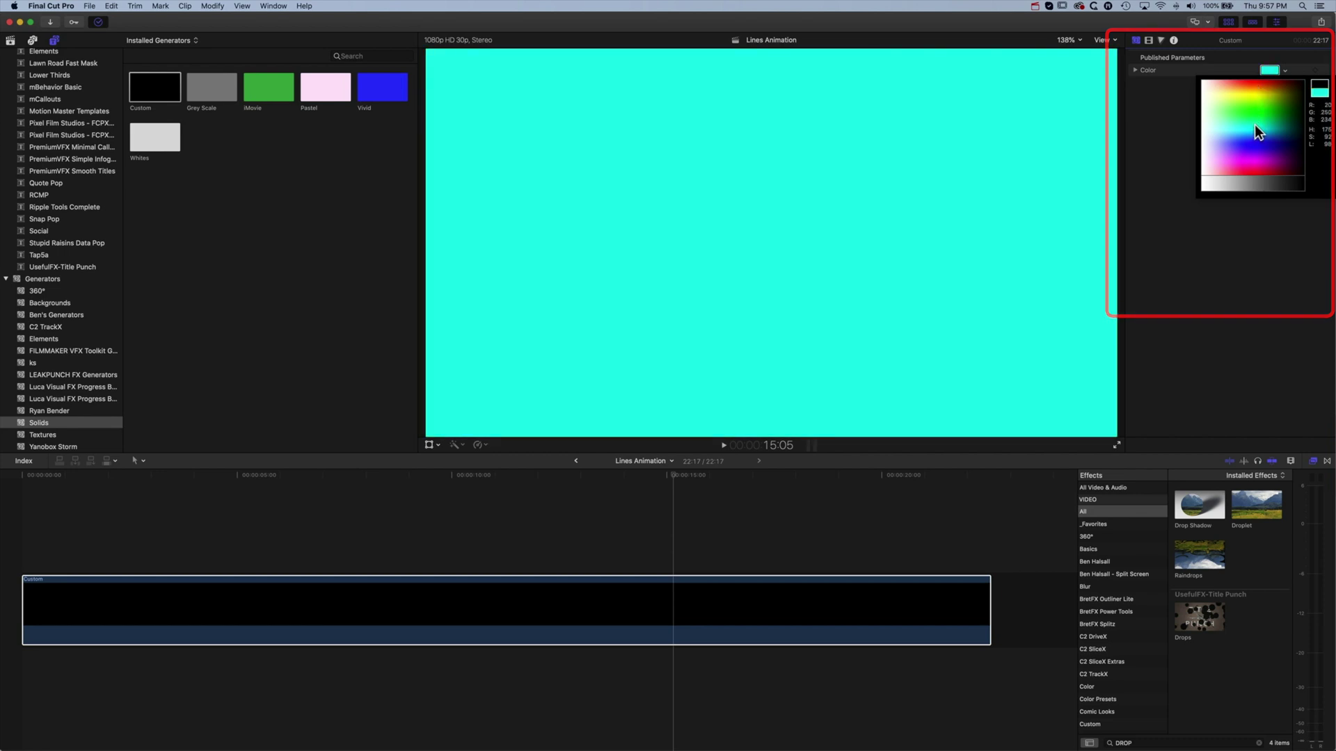
key(Escape)
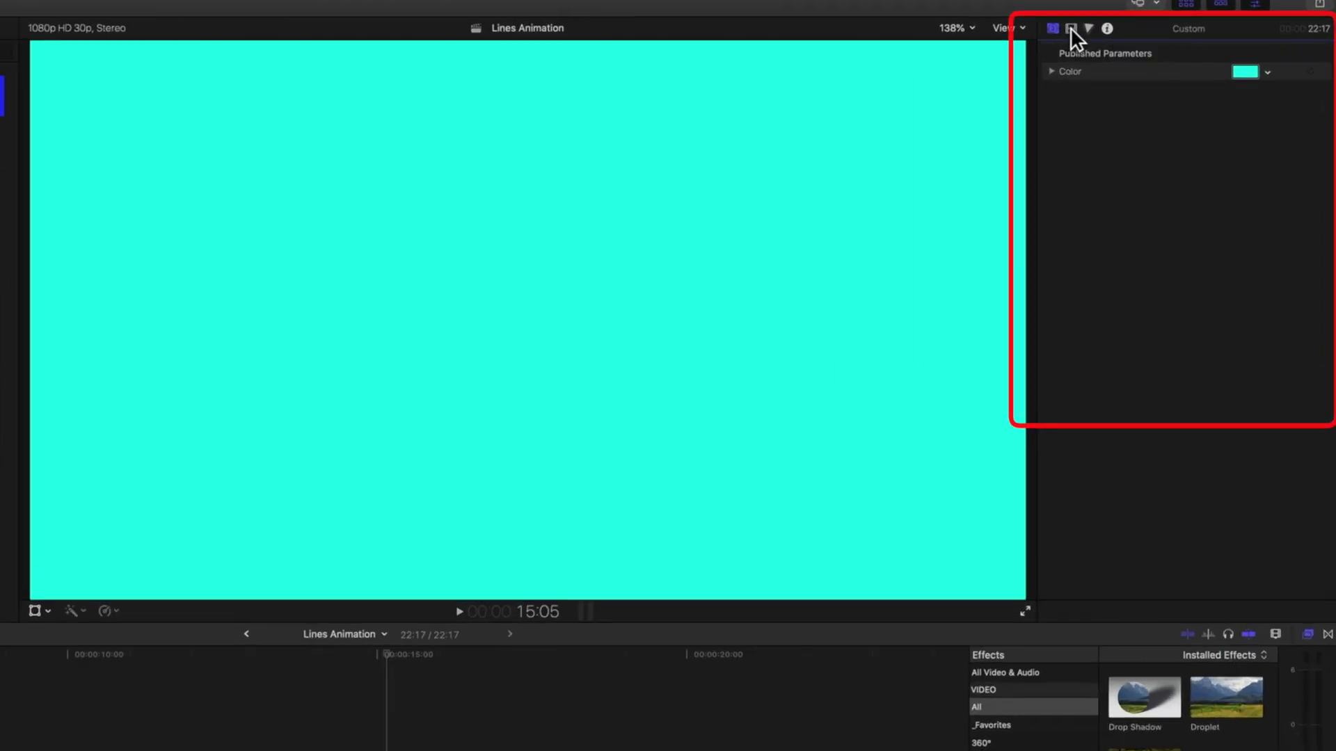
- Reduce the solid's Transform Scale Y to 1.08% and park the playhead at 3:24
click(1149, 40)
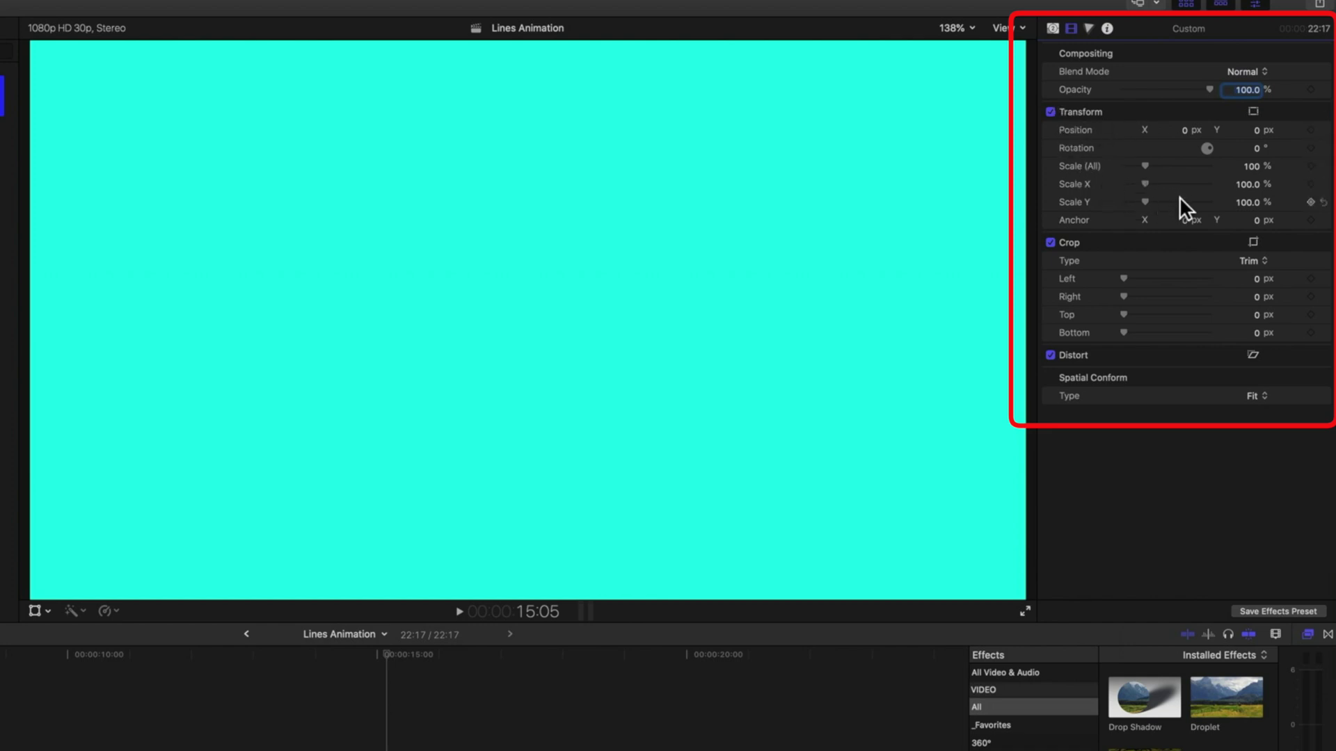
mouse_move(1246, 202)
mouse_down()
mouse_move(1245, 289)
mouse_move(1246, 206)
mouse_up()
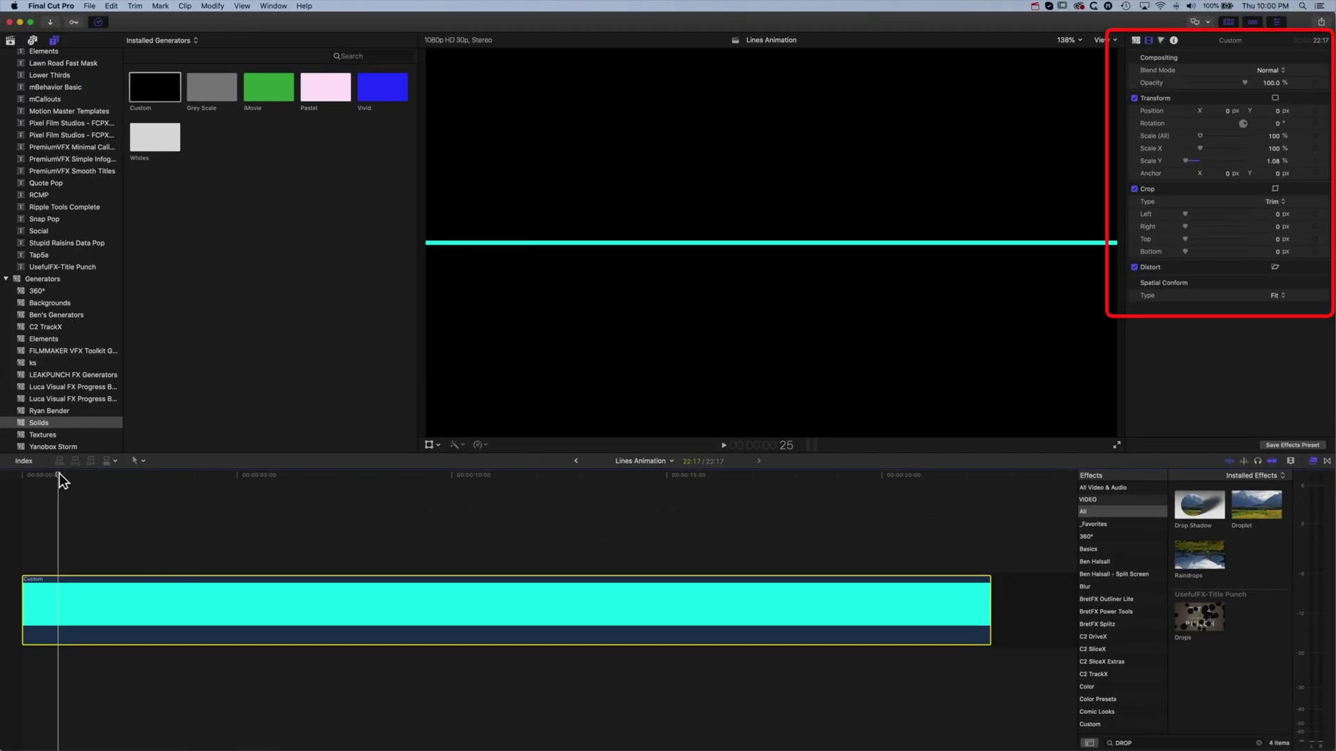
drag(60, 473, 185, 474)
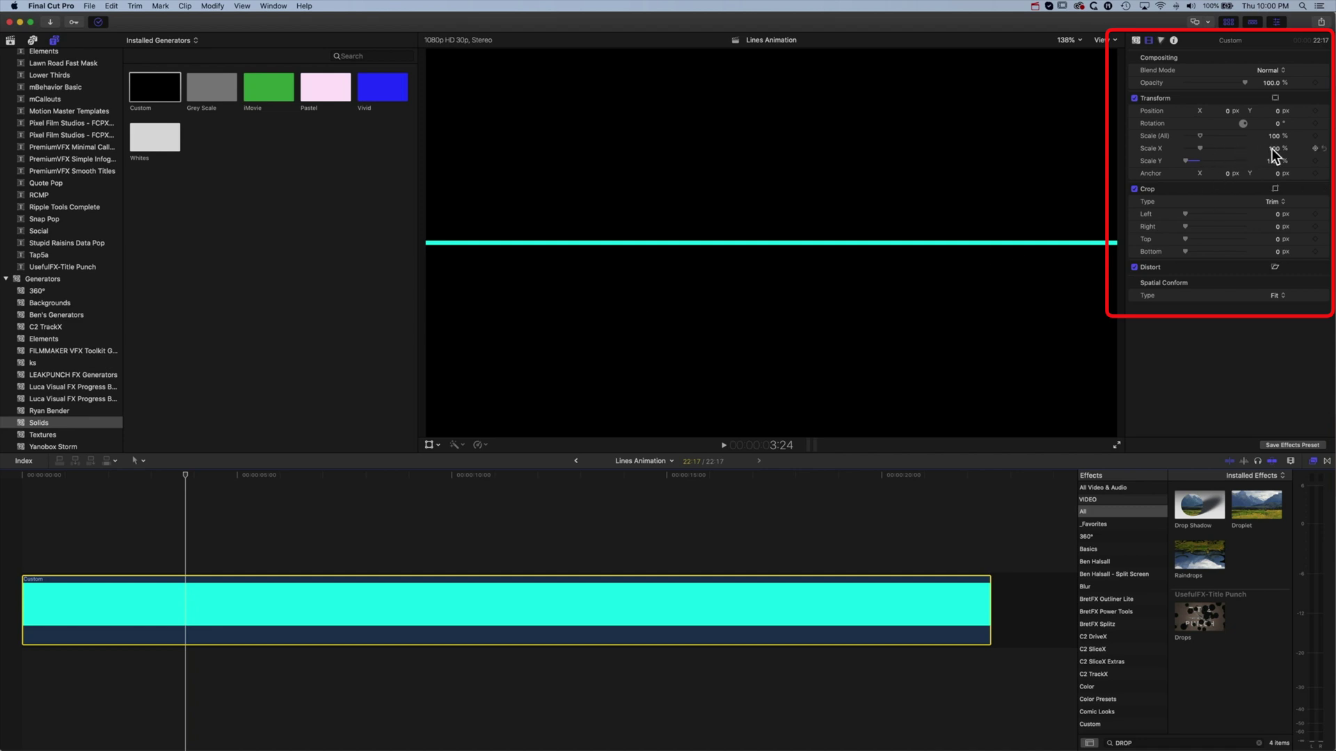
- Set Scale X to 65% and keyframe Scale (All) and Scale X at 3:24
drag(1274, 148, 1251, 191)
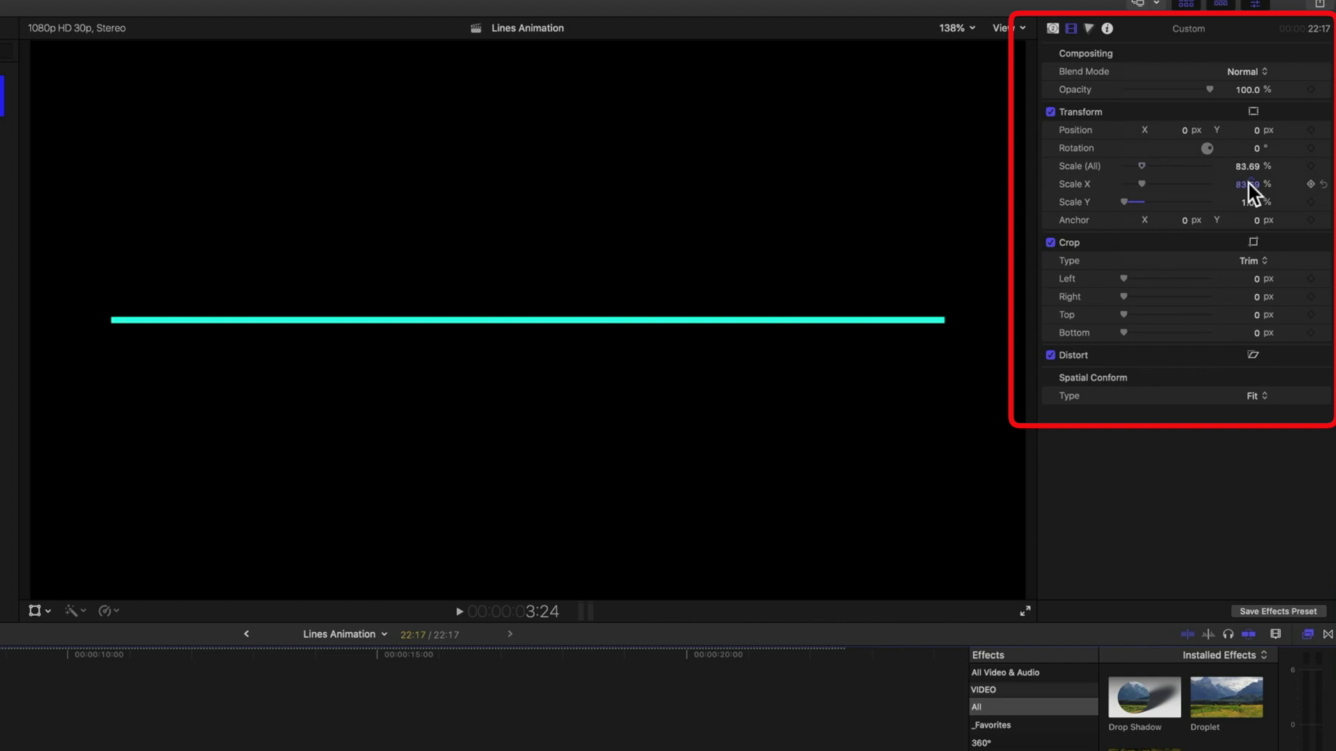
click(1250, 185)
text(65)
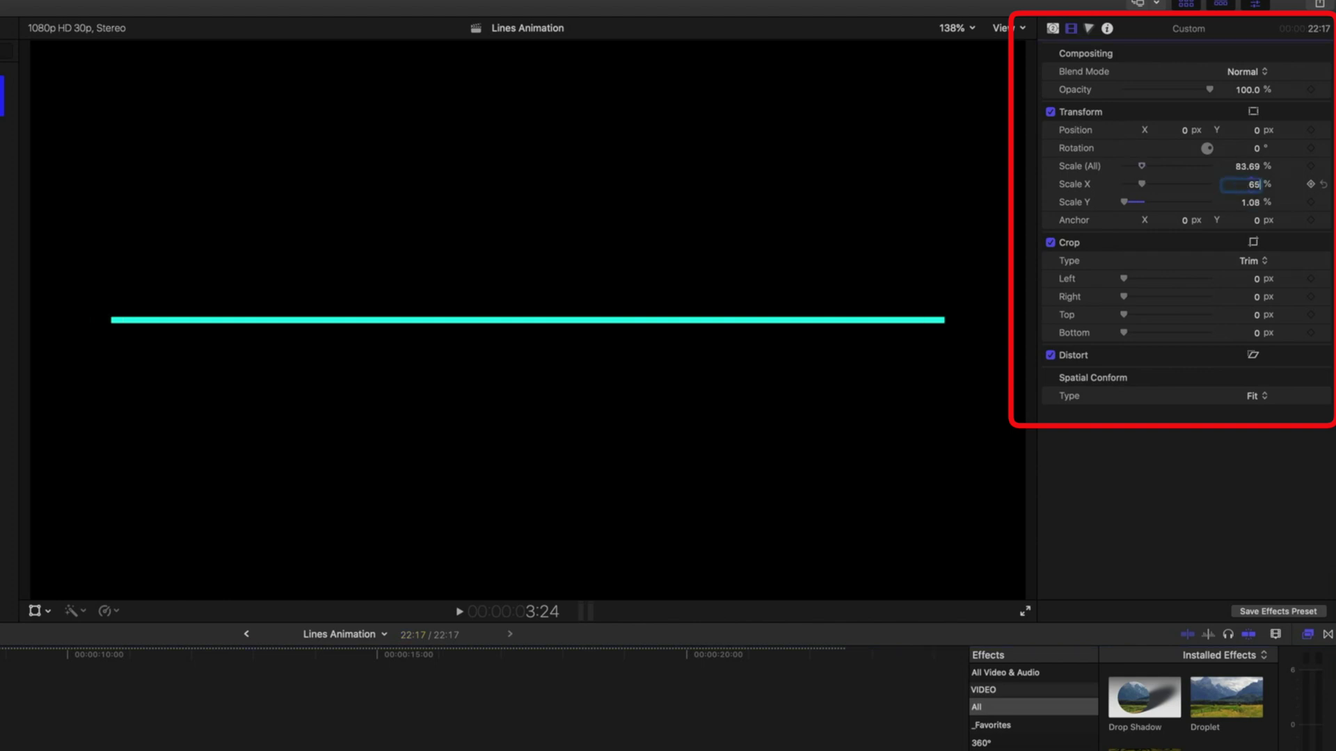
key(Return)
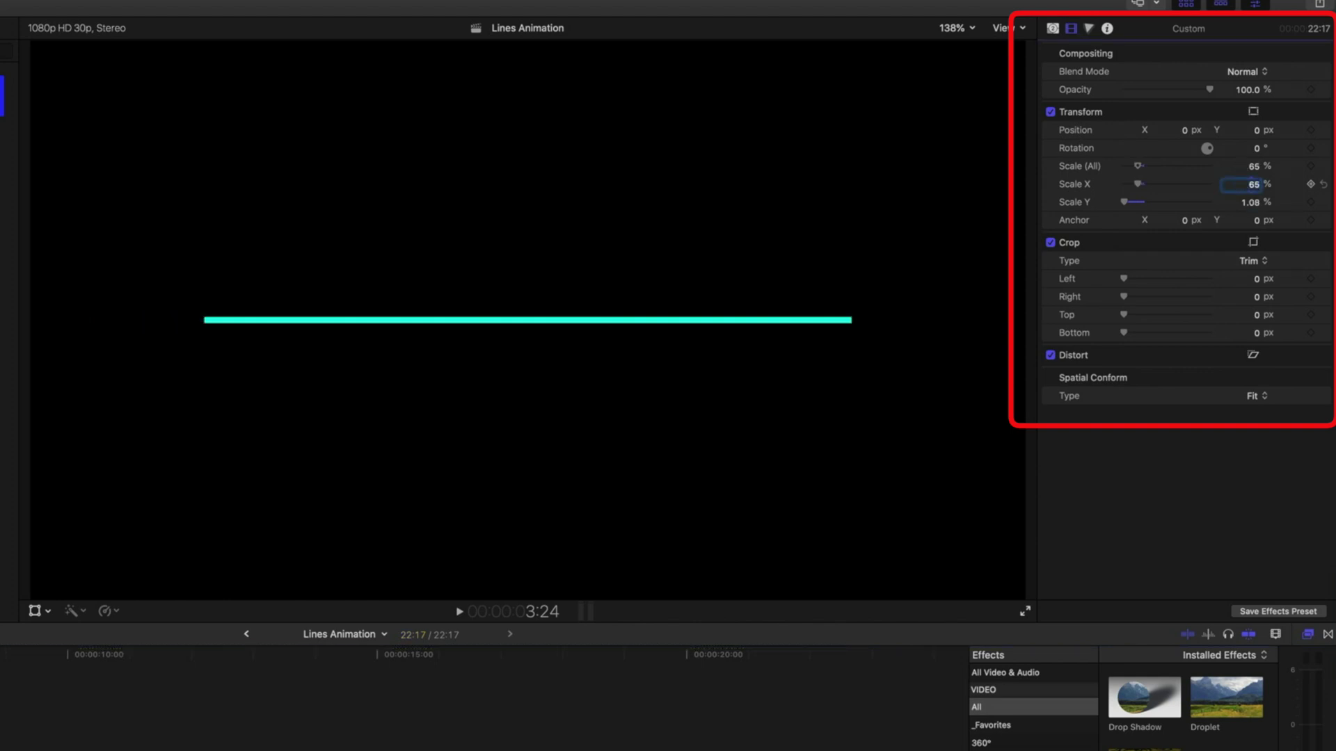
click(1311, 182)
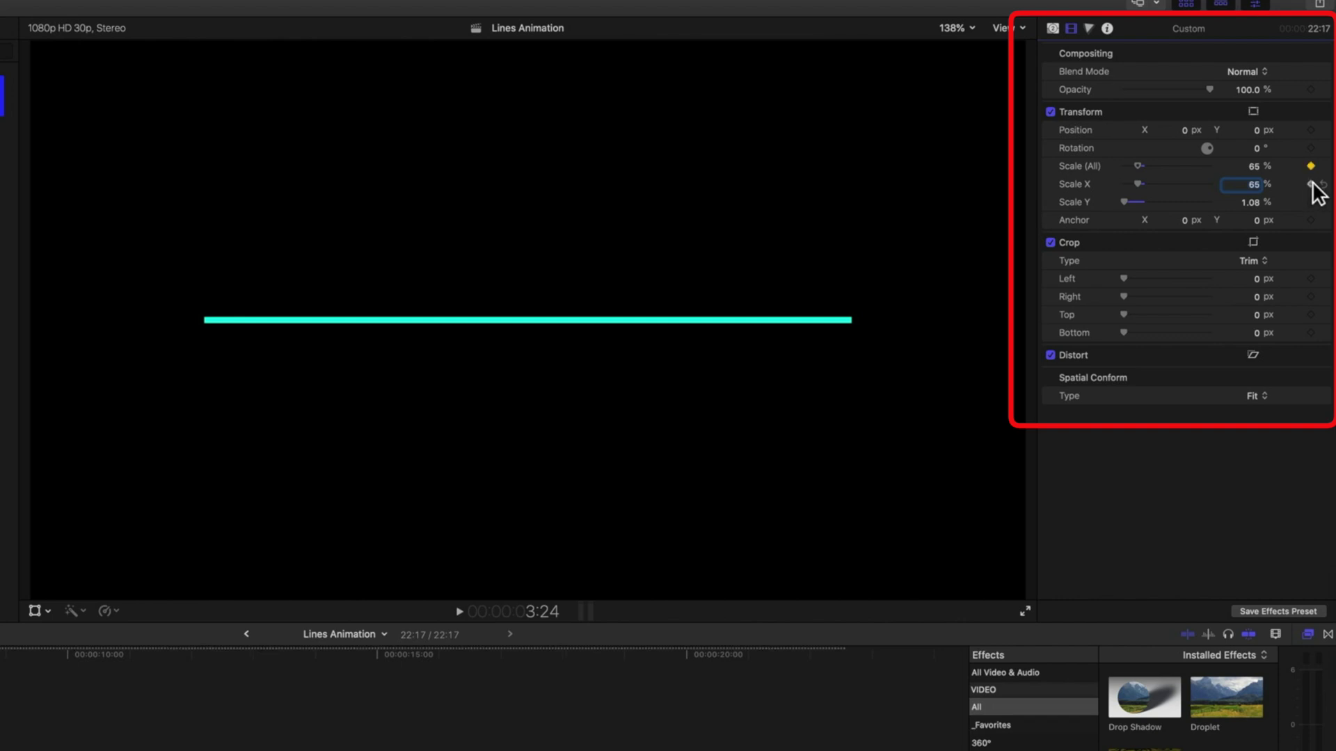
click(1311, 184)
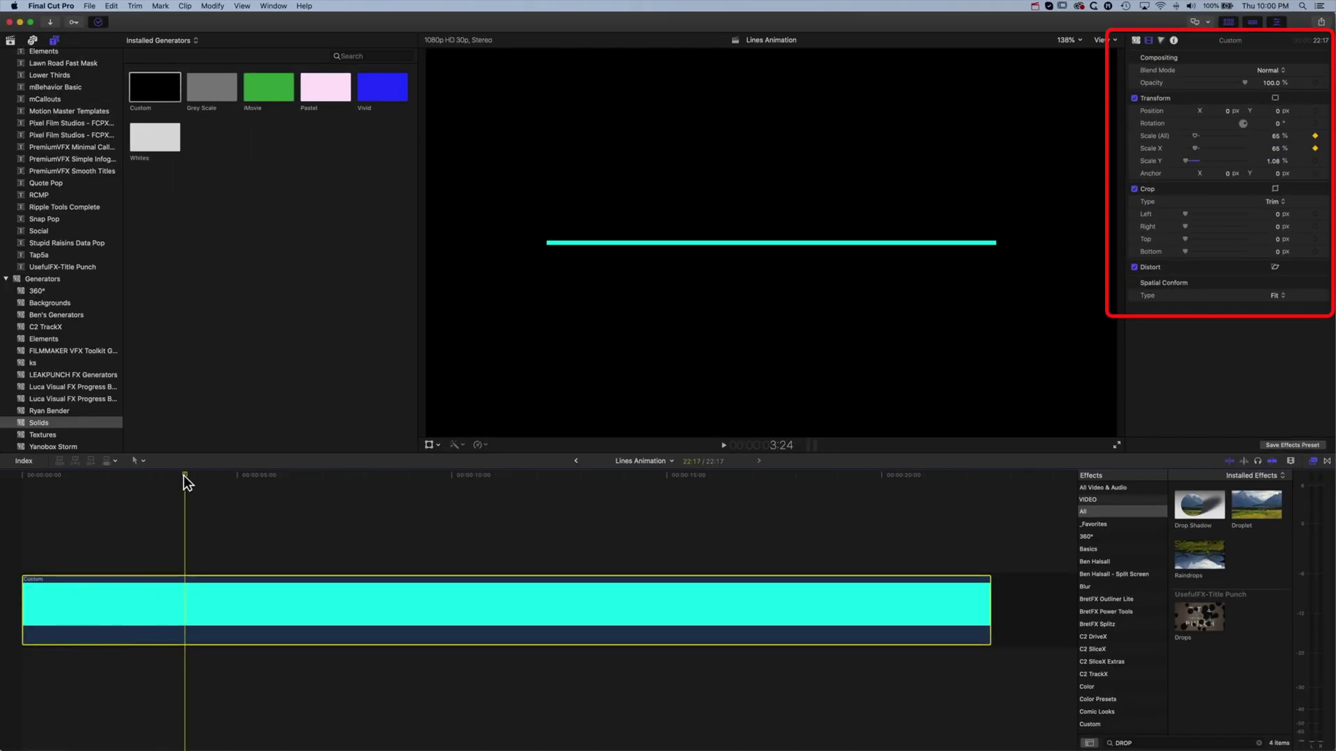
drag(184, 475, 111, 477)
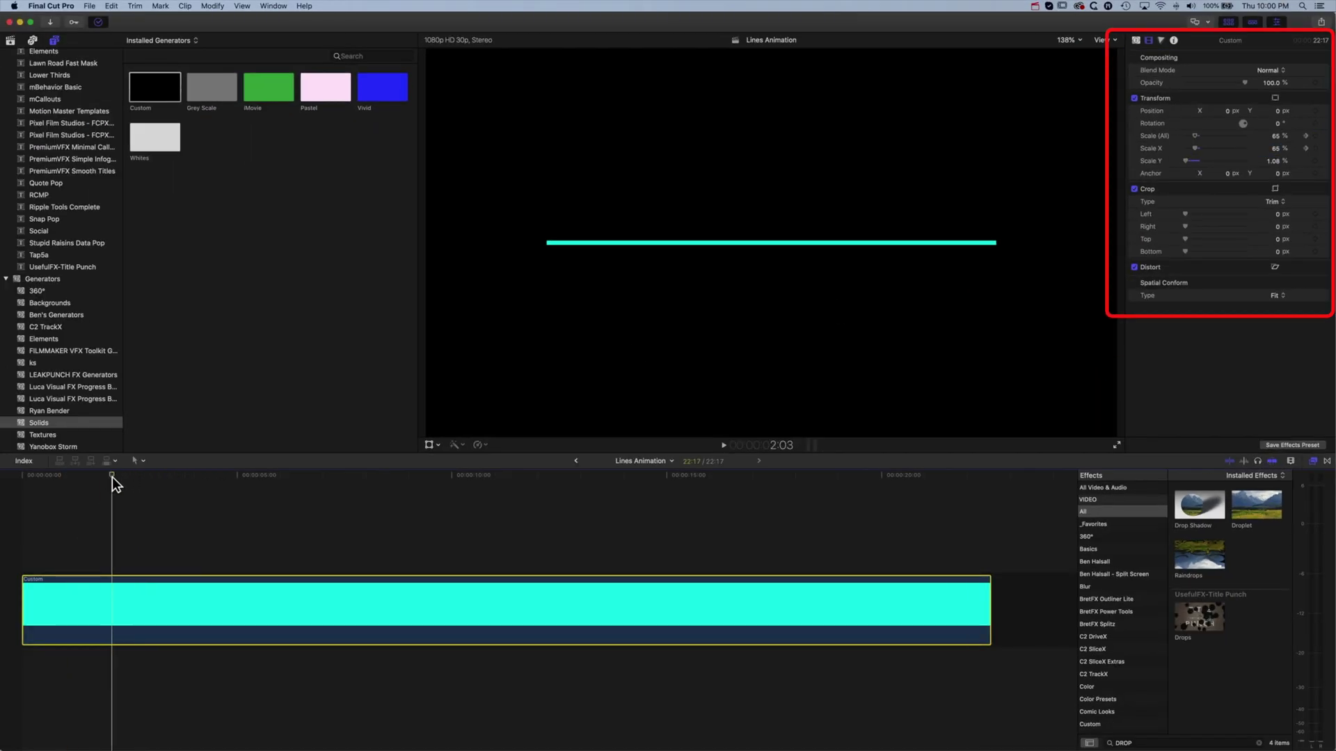
- Set Scale X to 0 at the earlier frame so the line grows from nothing
click(1277, 148)
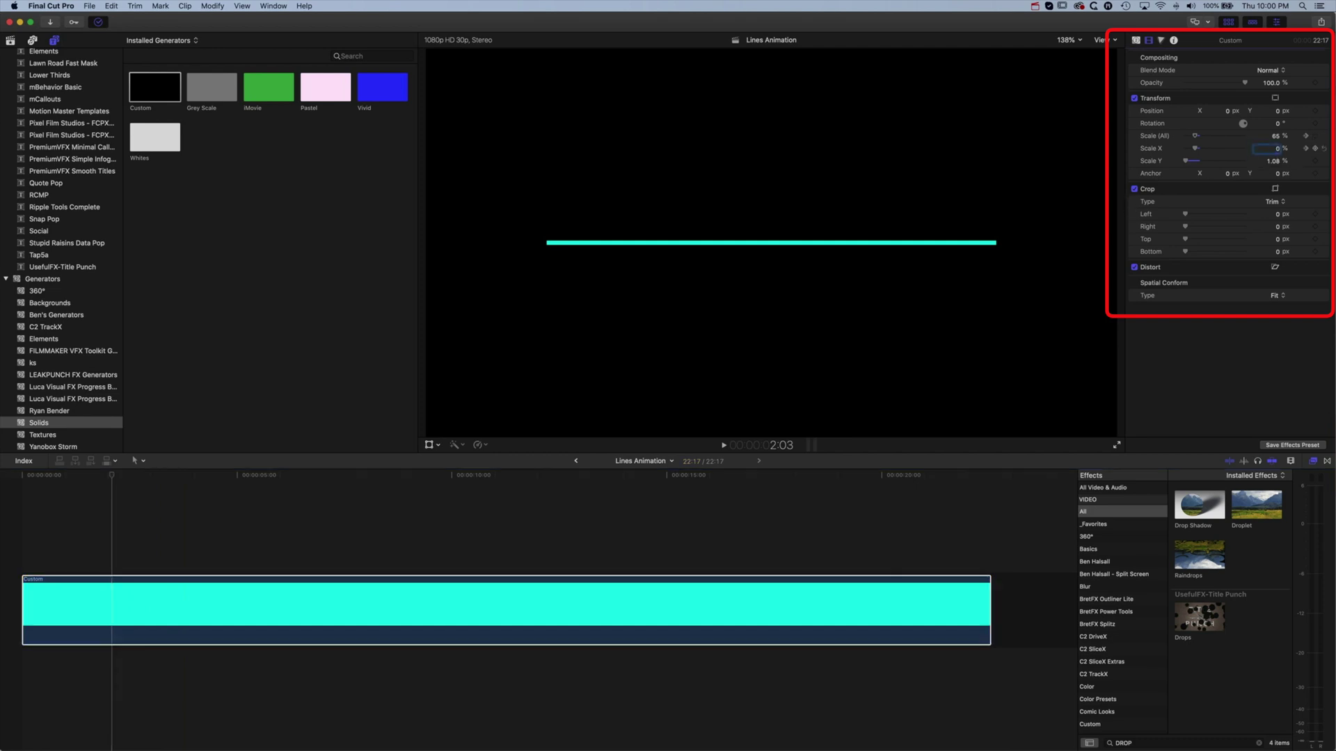
text(0)
key(Return)
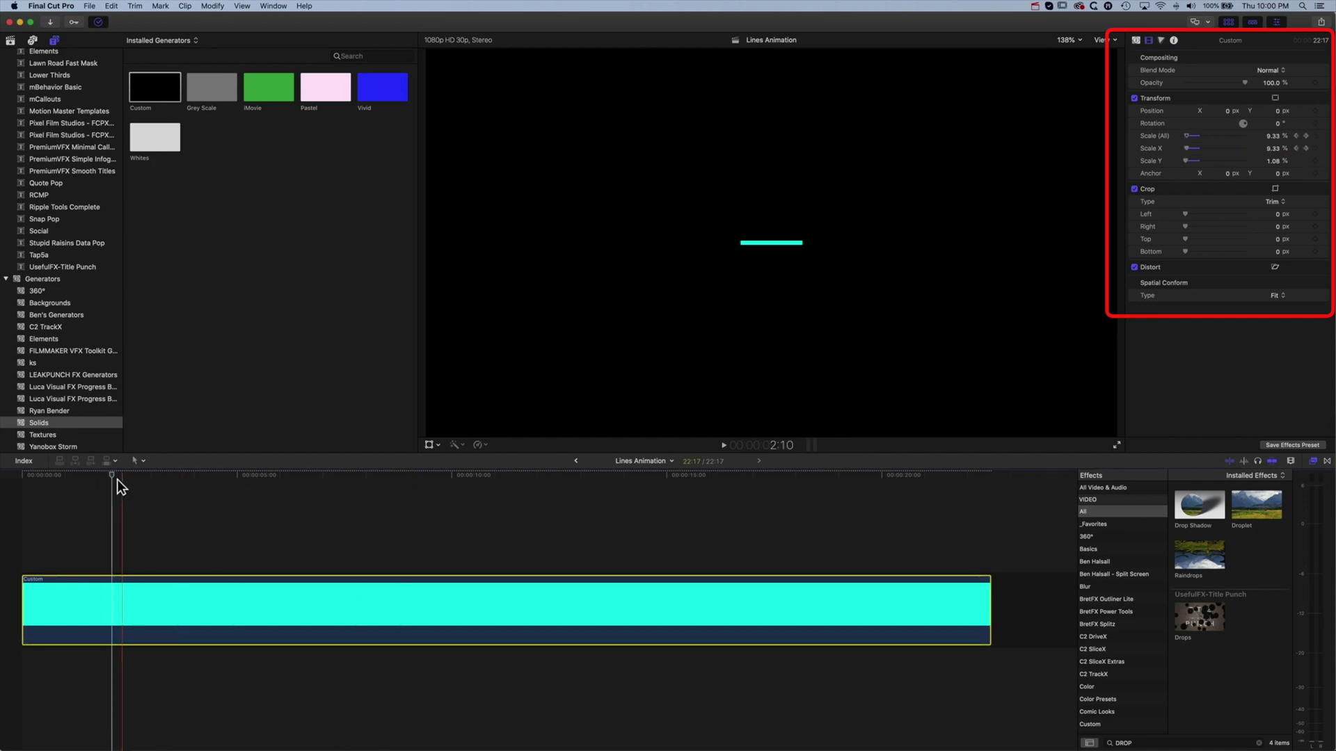
- Preview the growing line and stop the playhead at about 7:23
drag(111, 474, 95, 474)
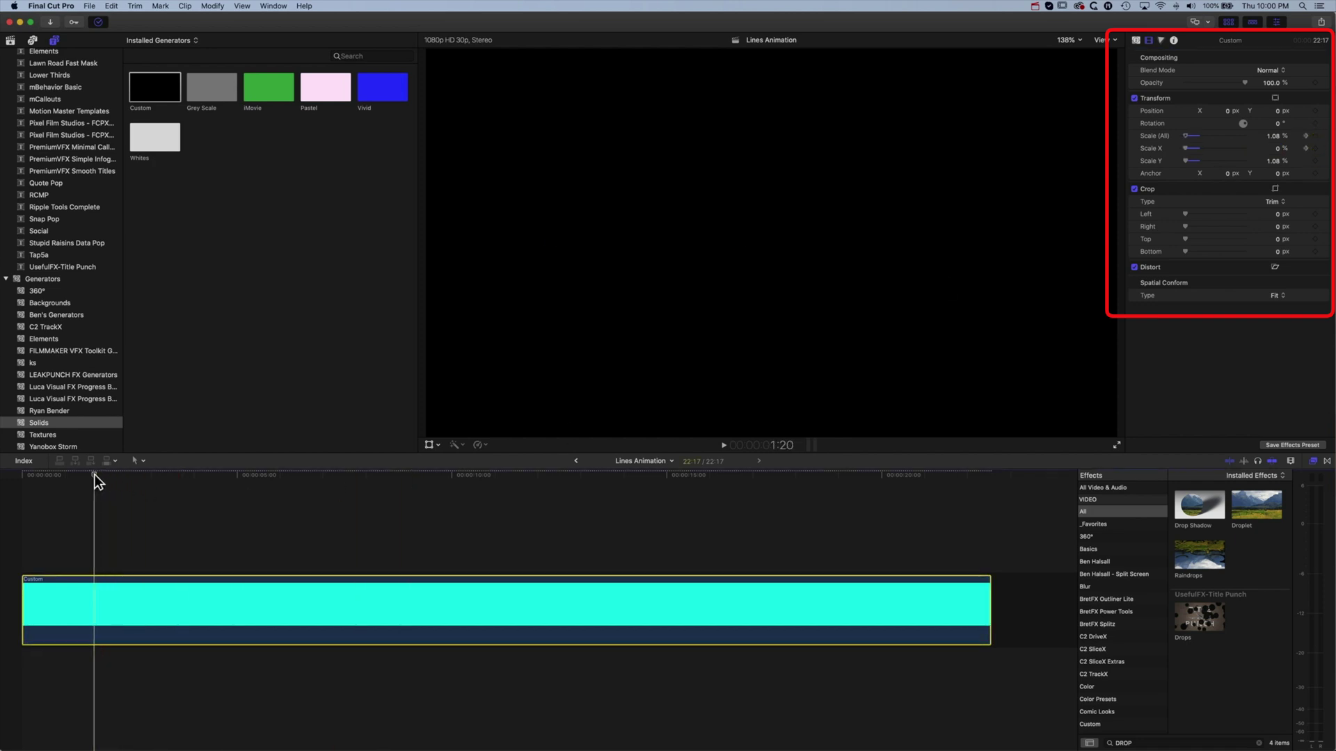
key(space)
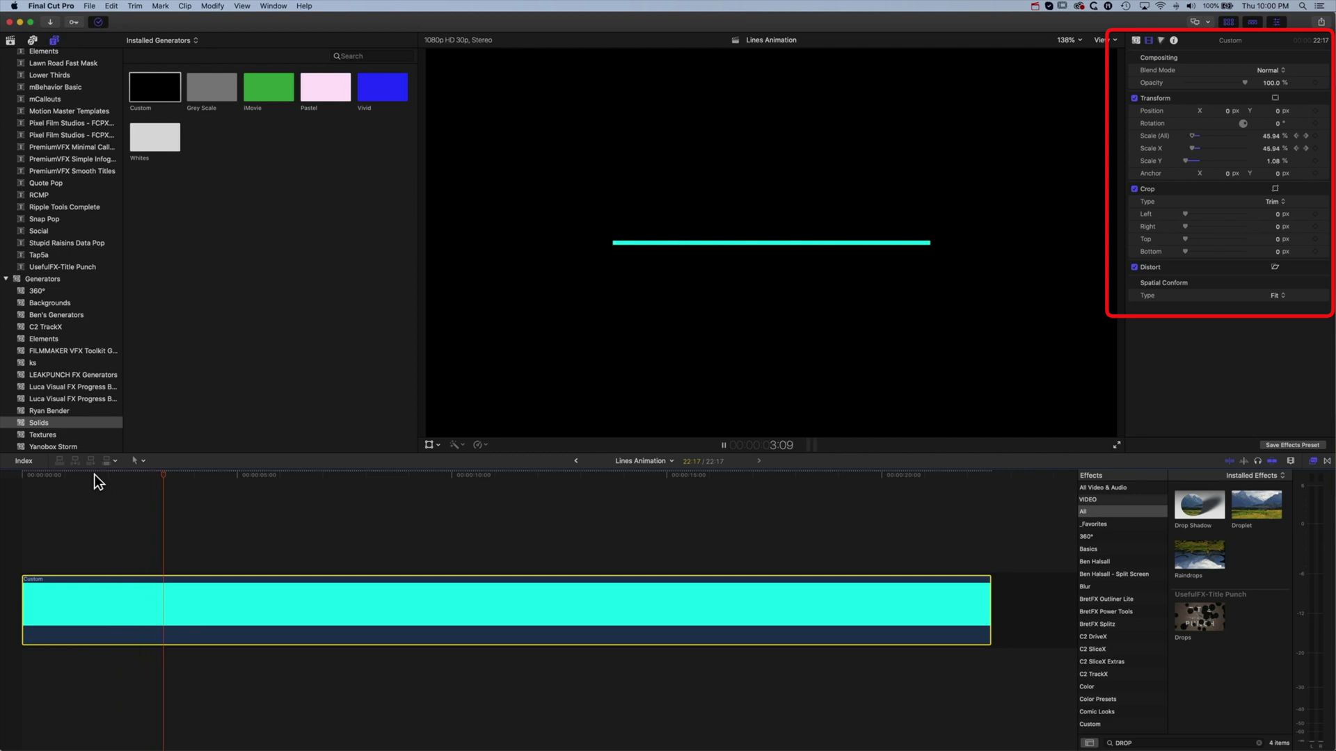
key(space)
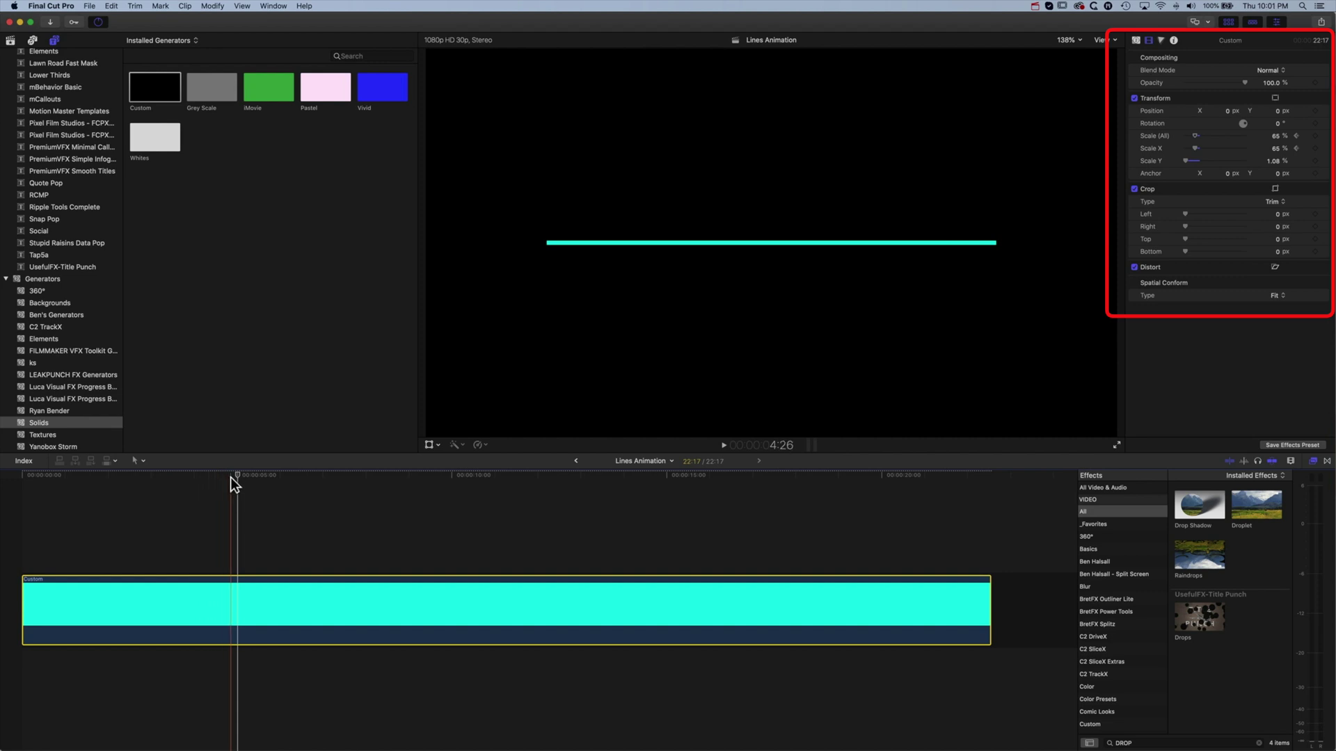
key(space)
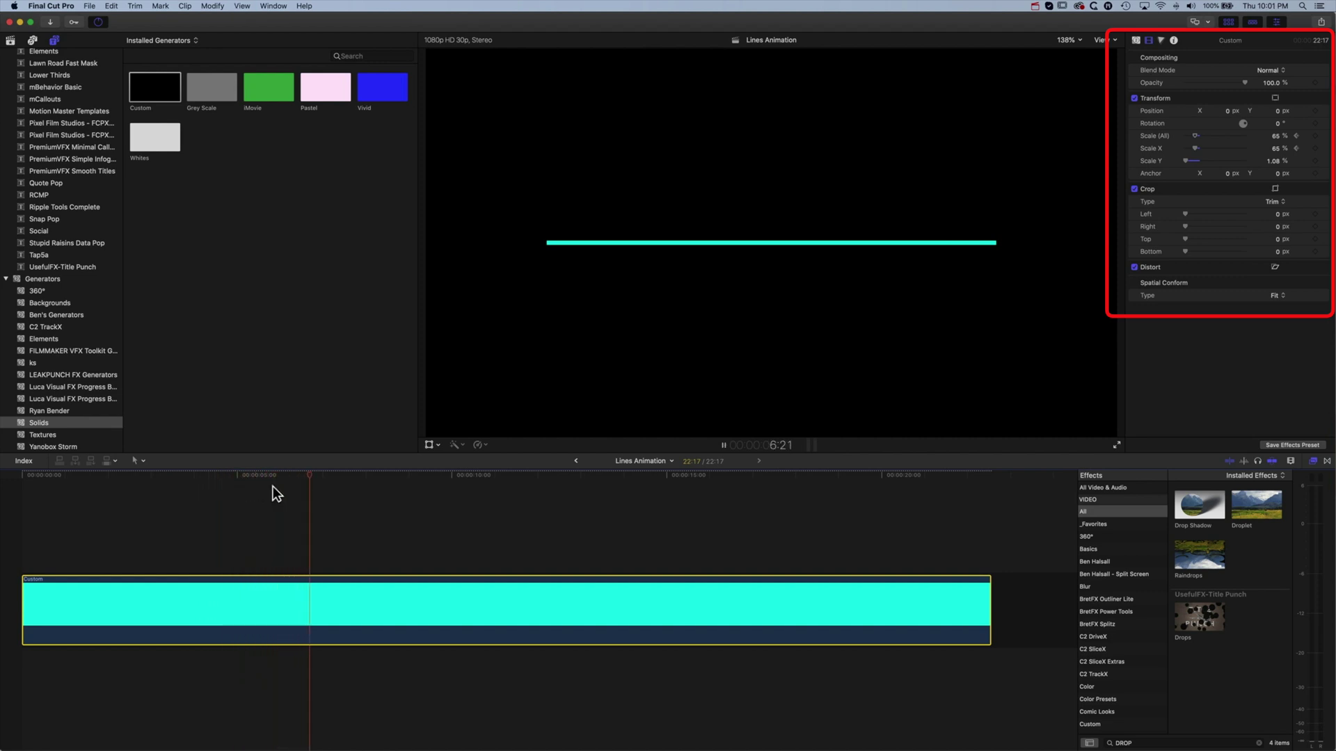
key(space)
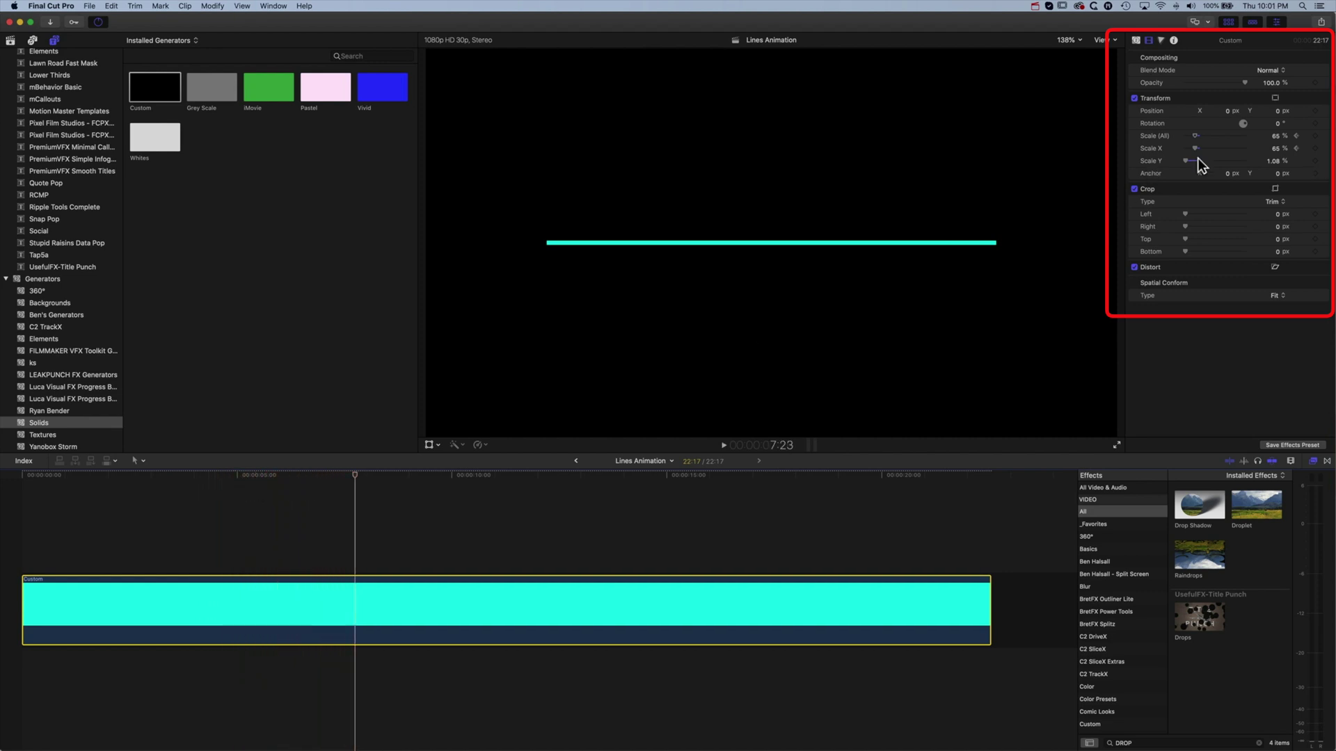
- Keyframe the scale at 7:23, then set Scale X to 0 at 9:18
click(1314, 148)
drag(356, 474, 436, 475)
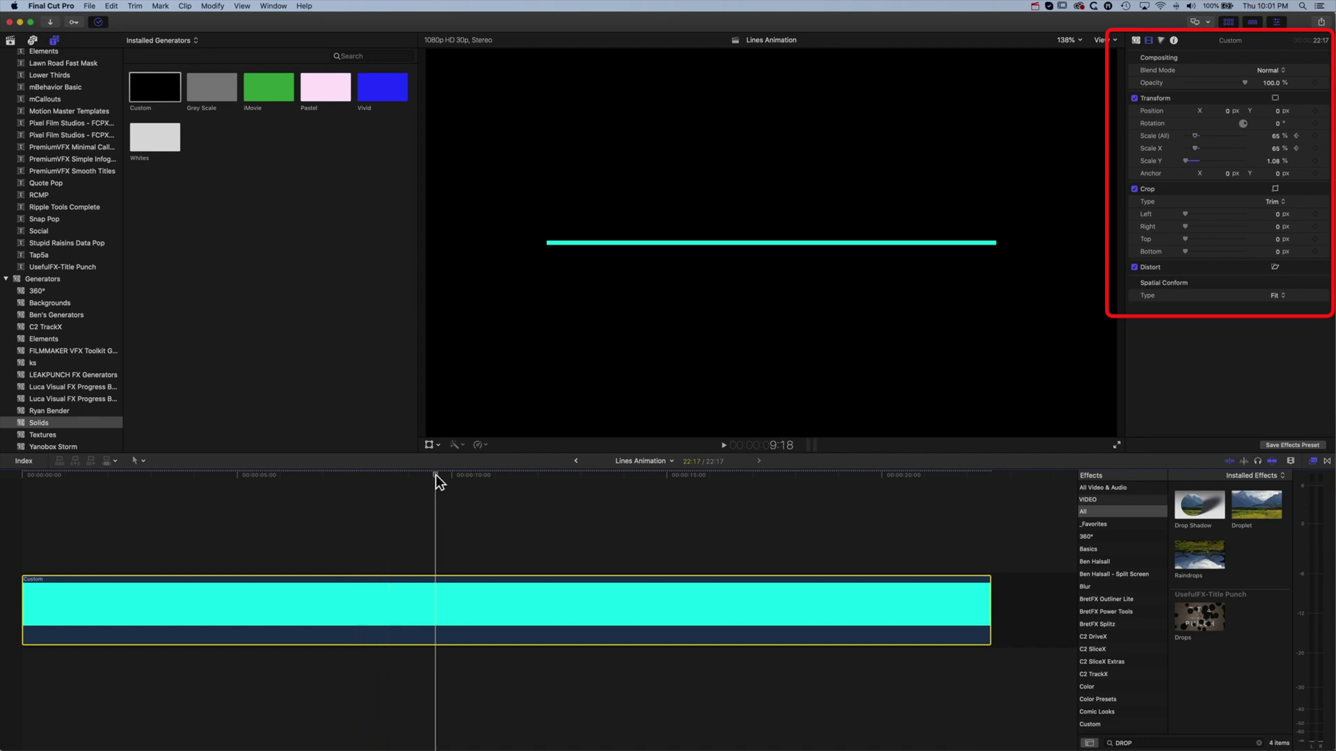
click(1277, 149)
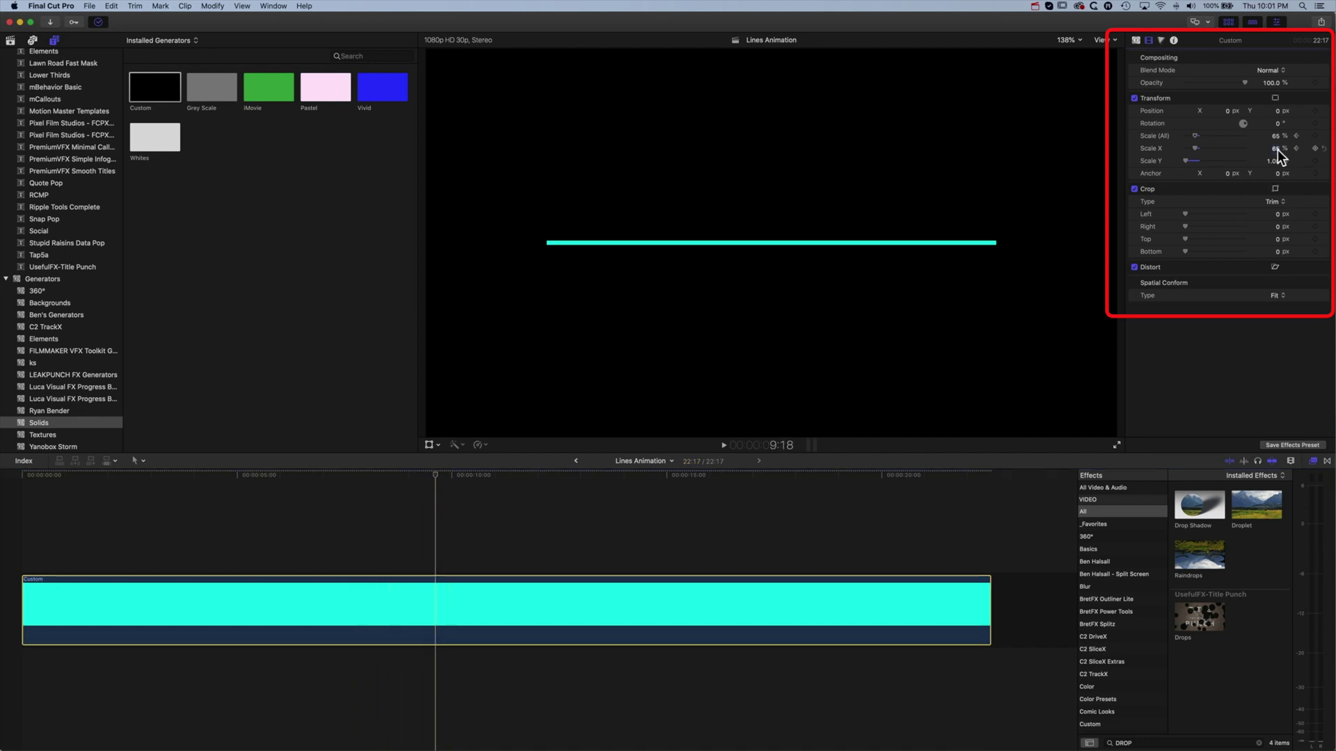
text(0)
key(Return)
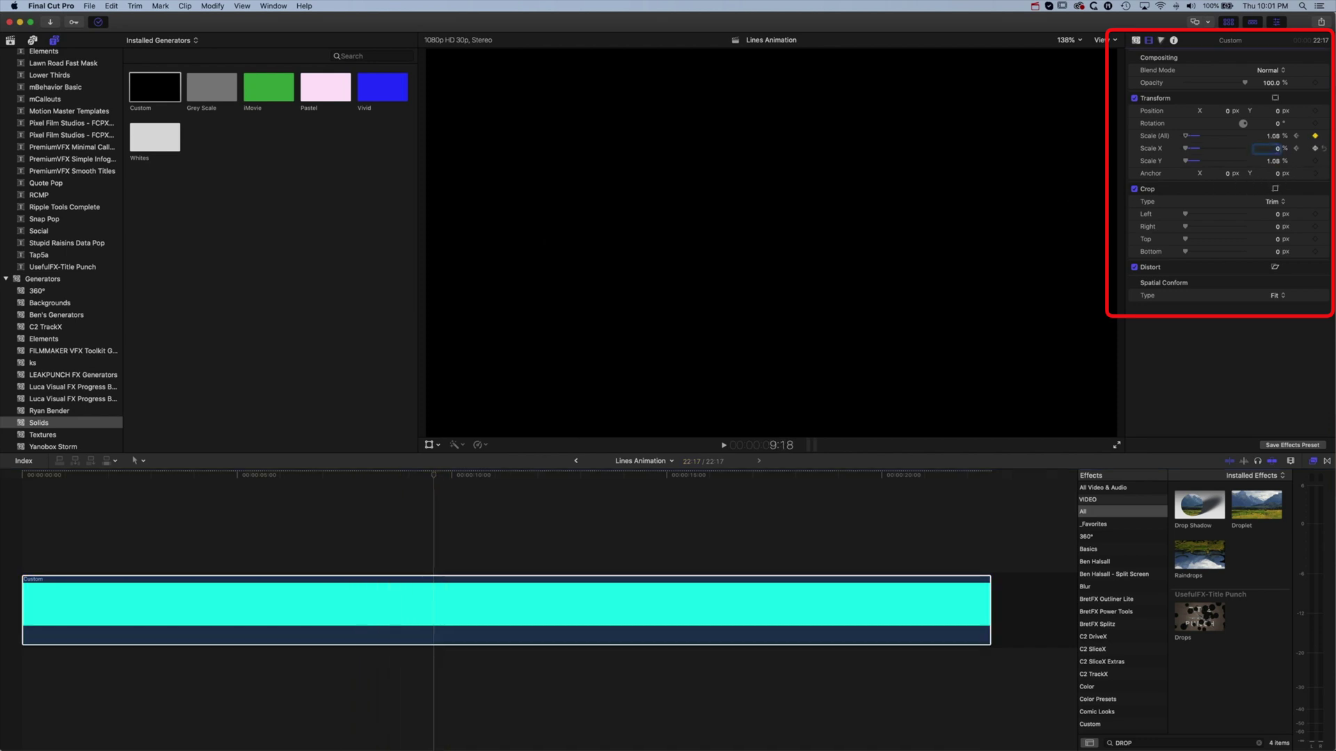
- Replay the line from near the clip start to check the shrink
click(436, 476)
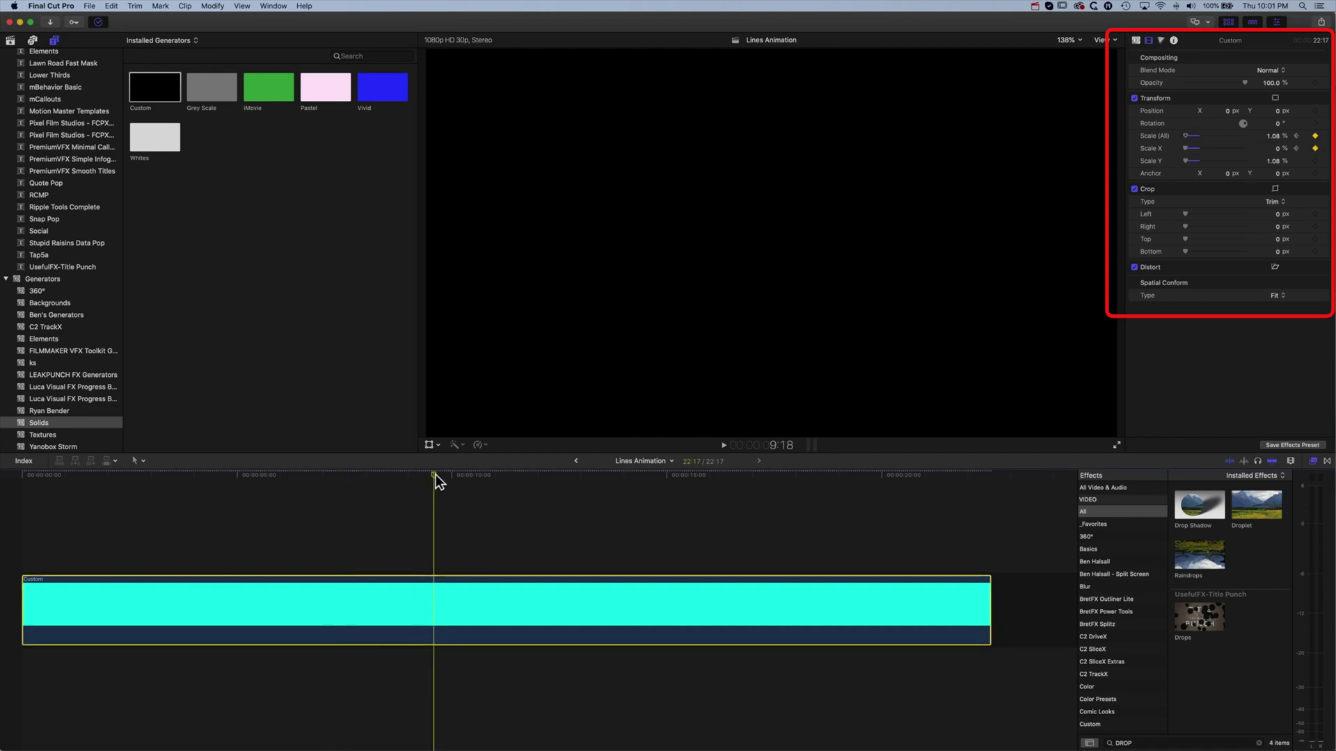
drag(435, 474, 73, 474)
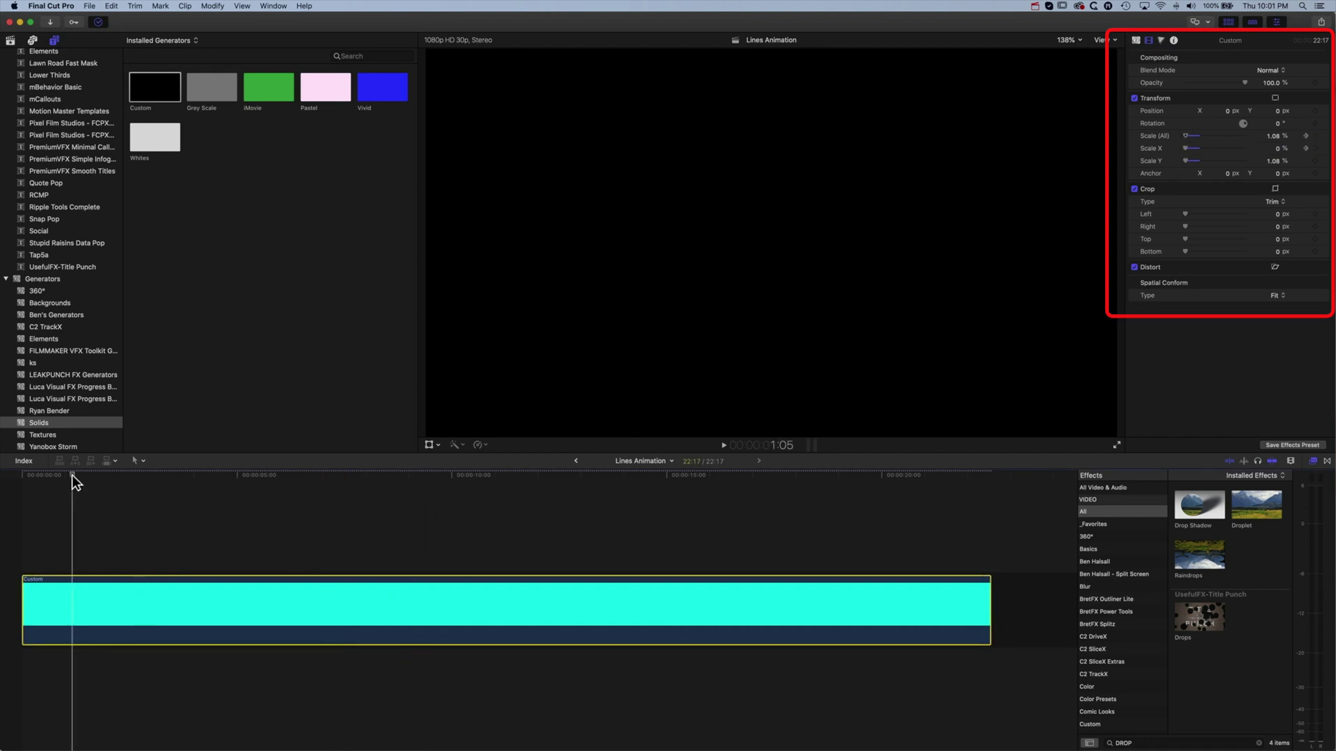
key(space)
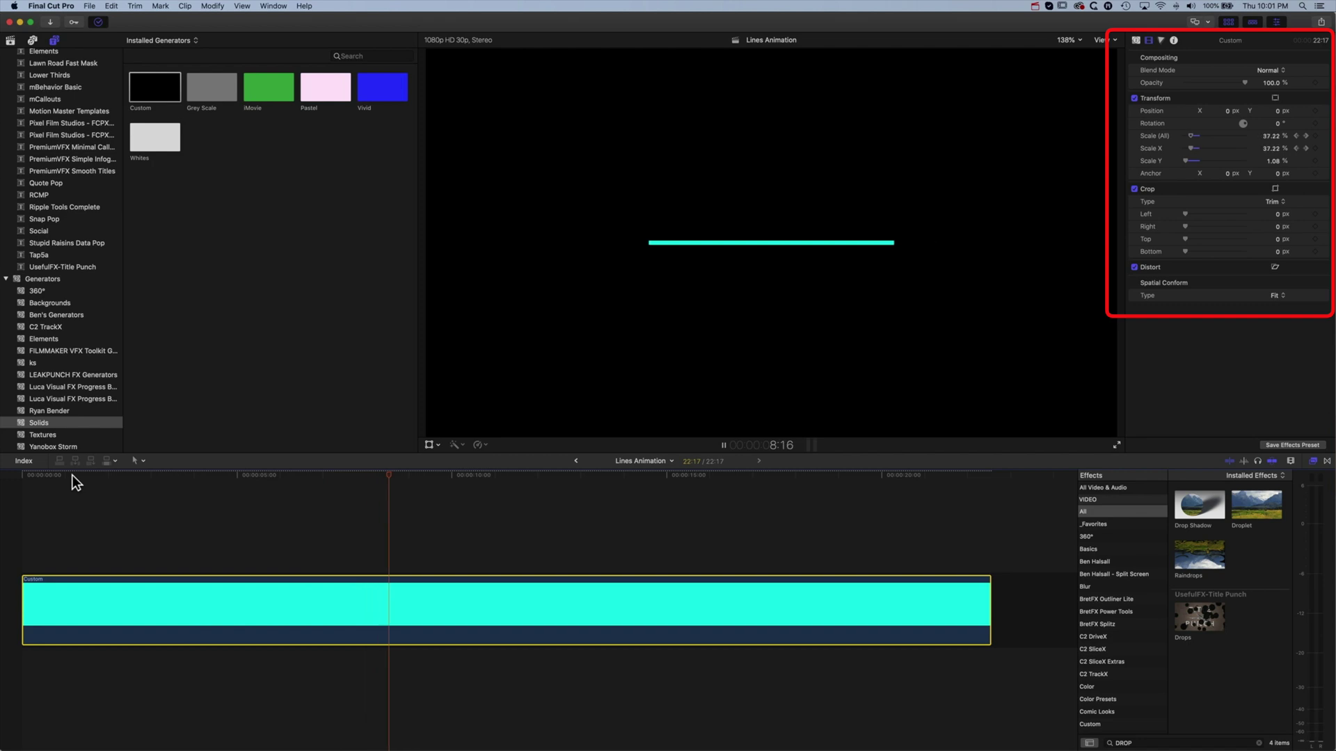
key(space)
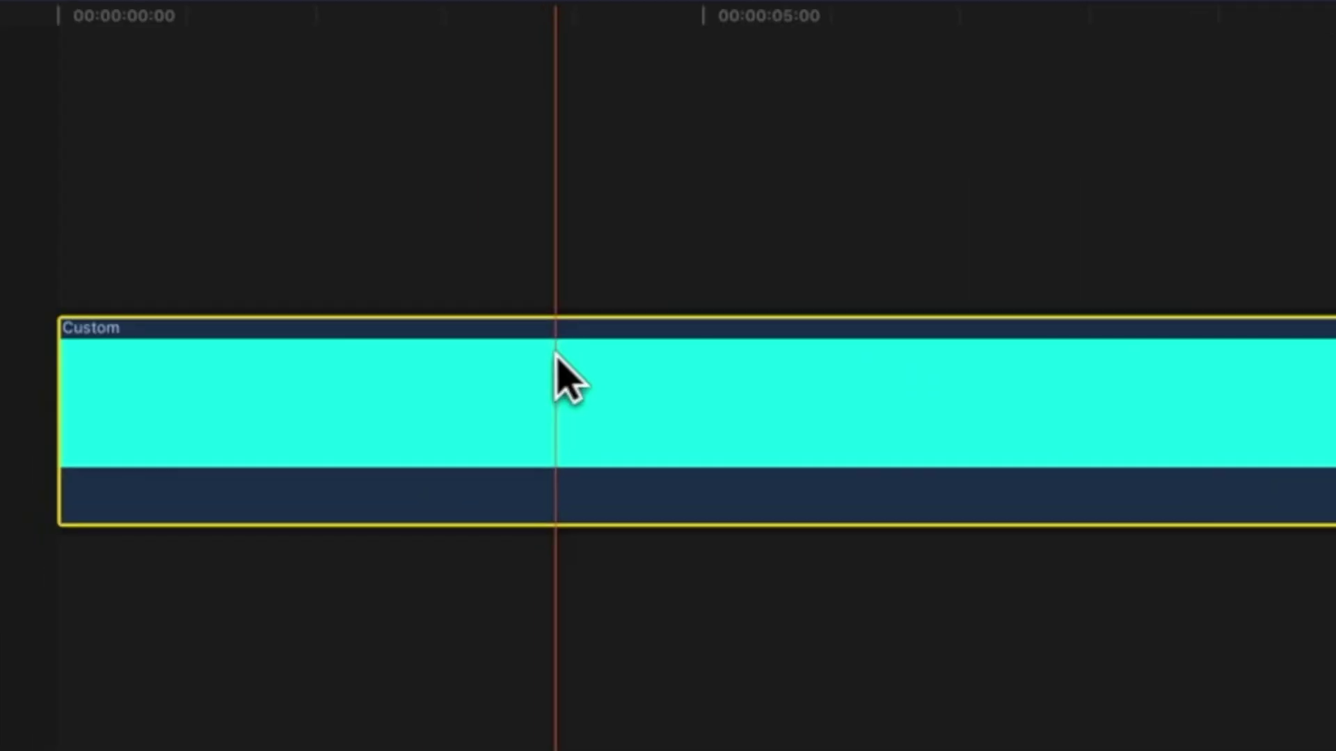
- In Show Video Animation, drag the Transform keyframes so the line grows in faster
right_click(189, 589)
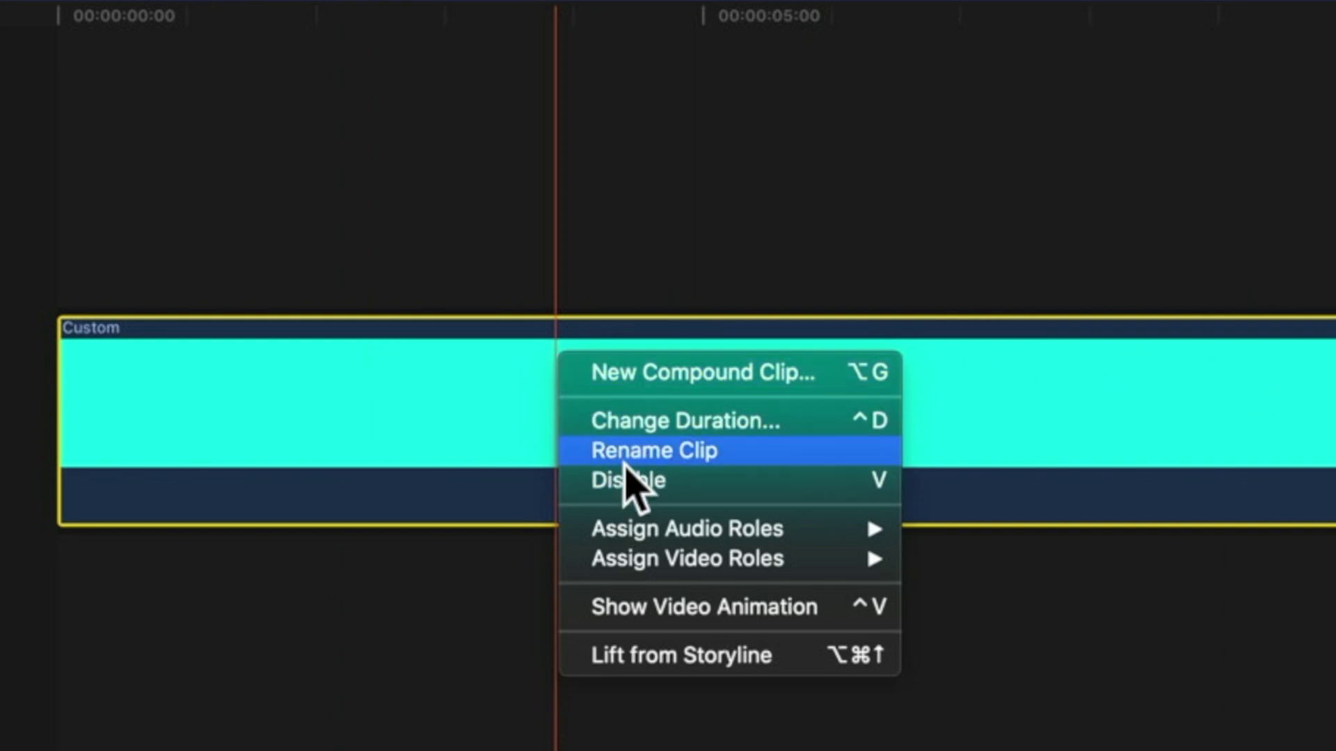
click(724, 613)
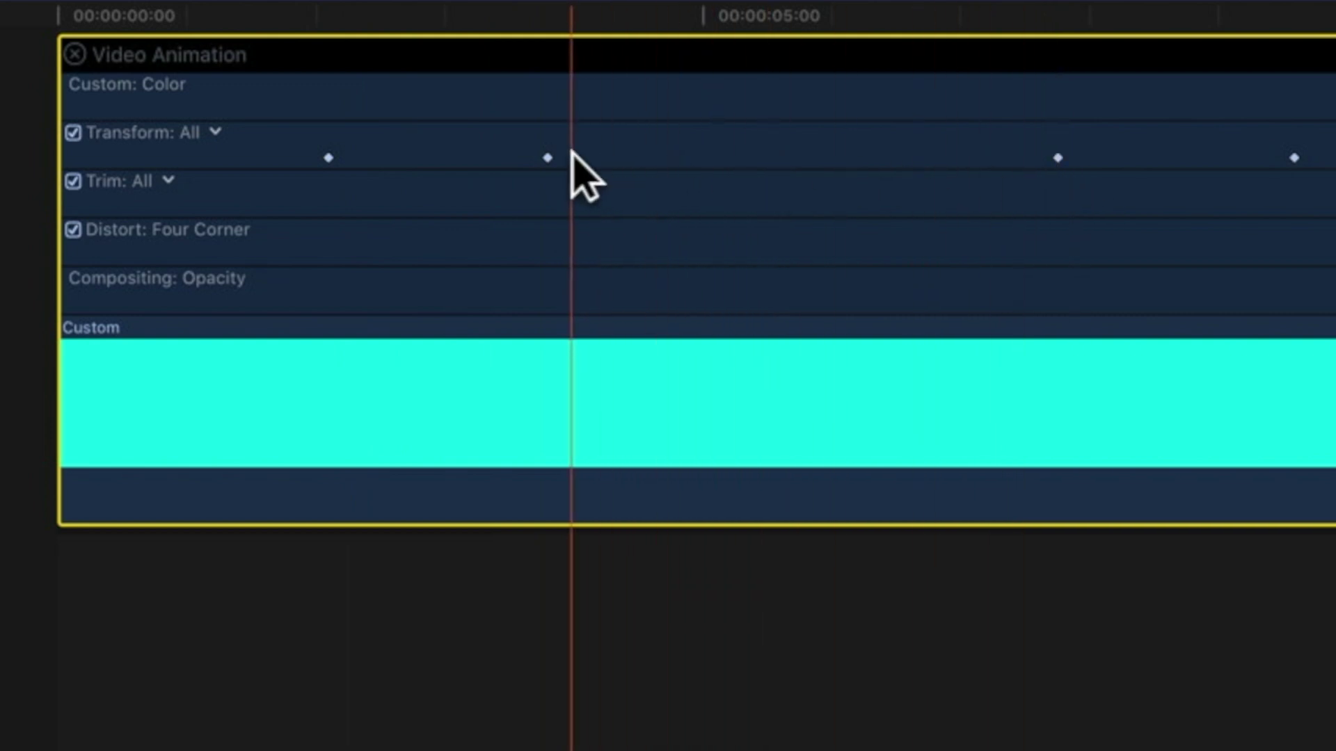
alt+click(1293, 158)
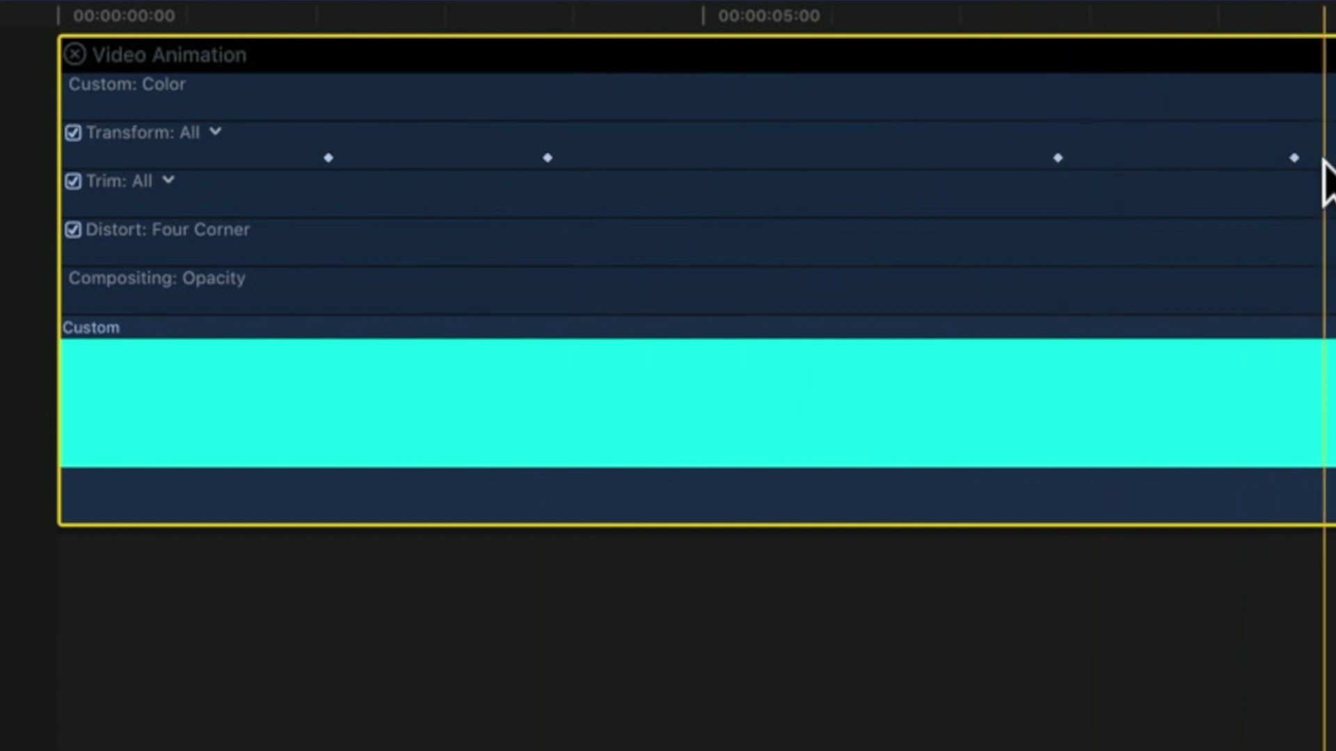
drag(1294, 158, 1200, 158)
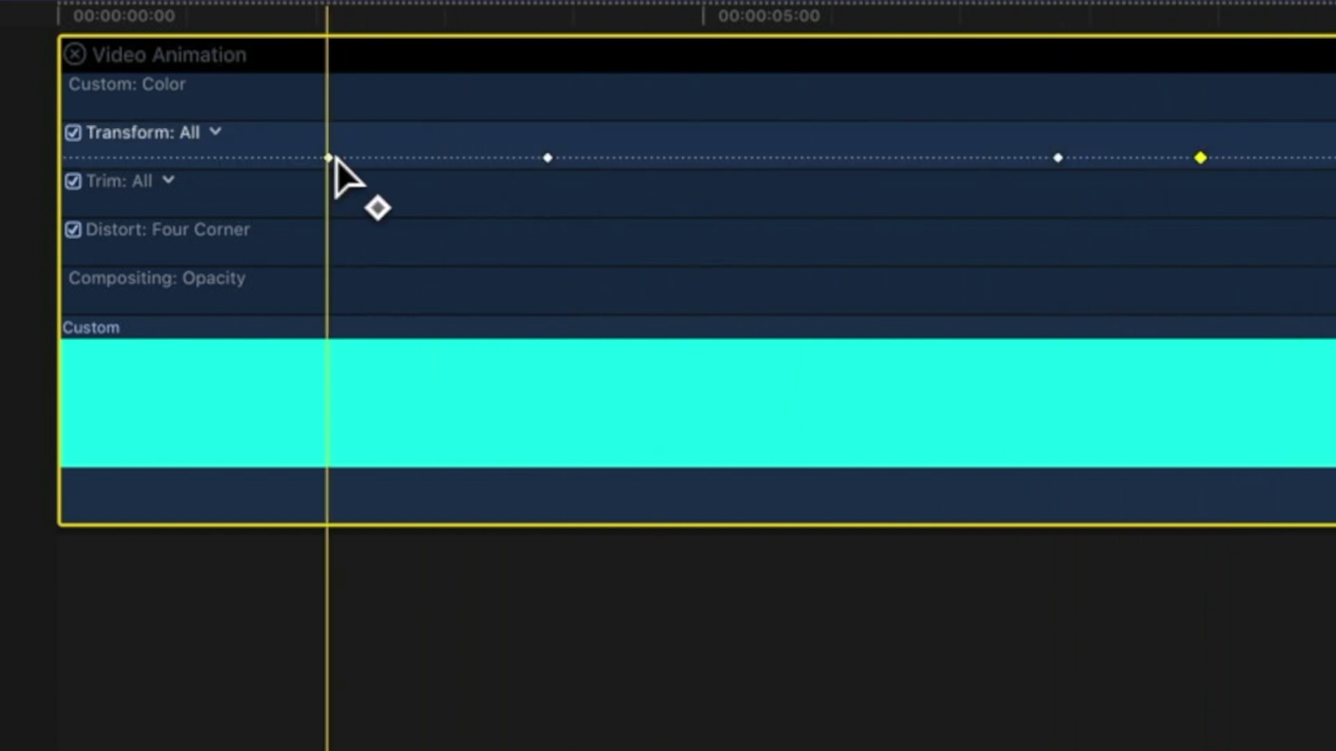
drag(328, 158, 439, 158)
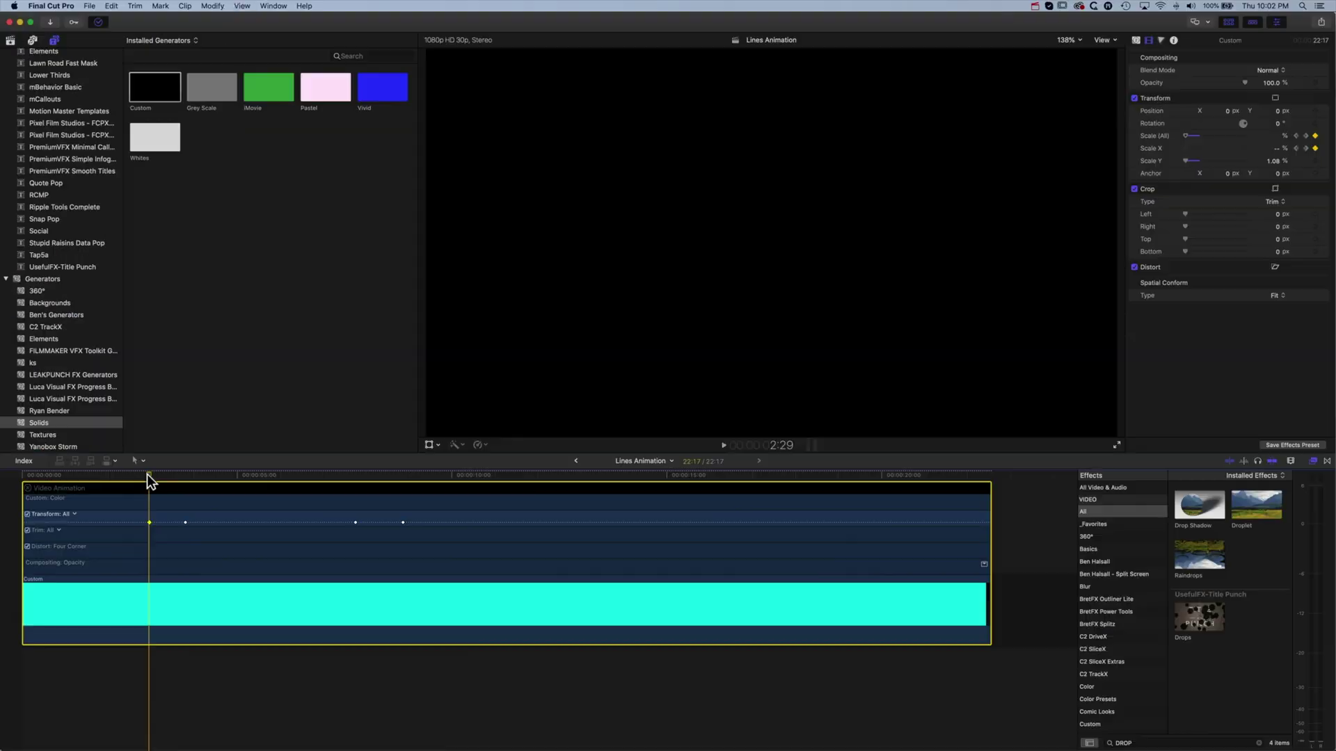
key(space)
key(space)
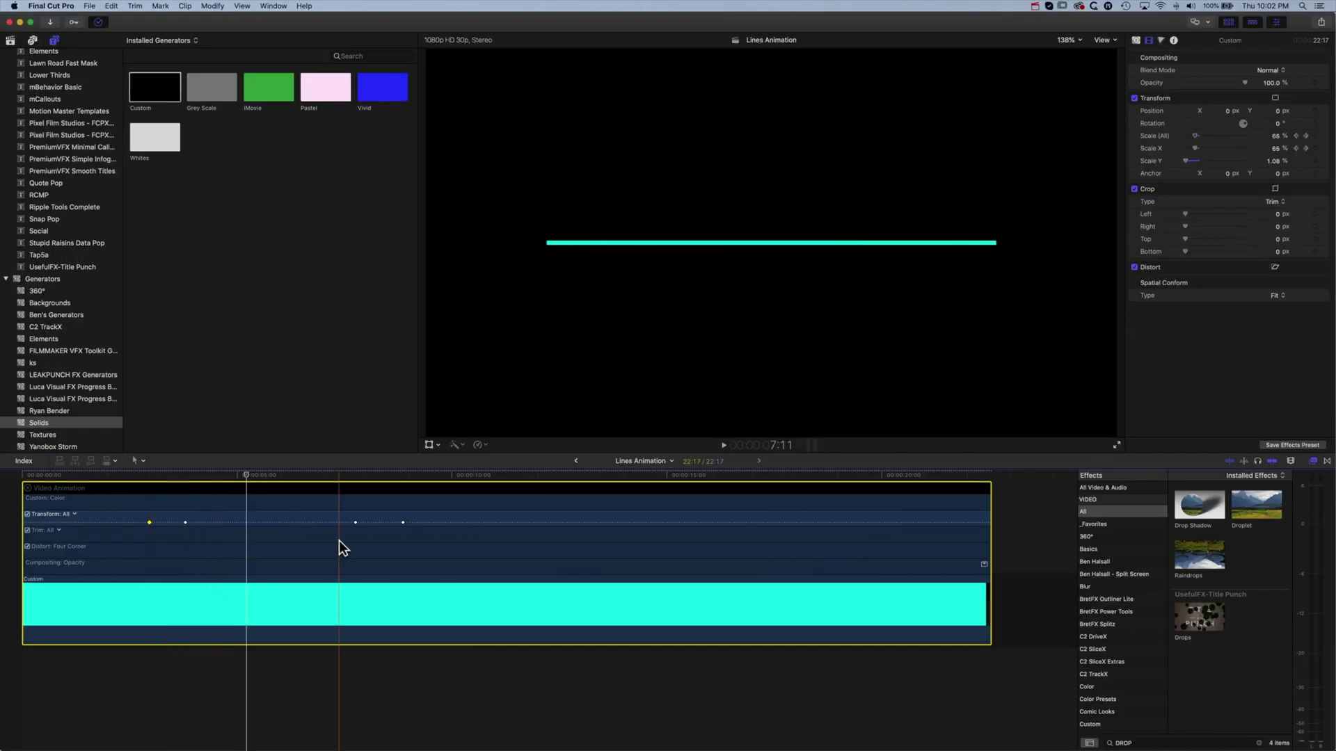
- Move the shrink keyframes to about 9:06, checking playback, then close the animation lanes
click(356, 522)
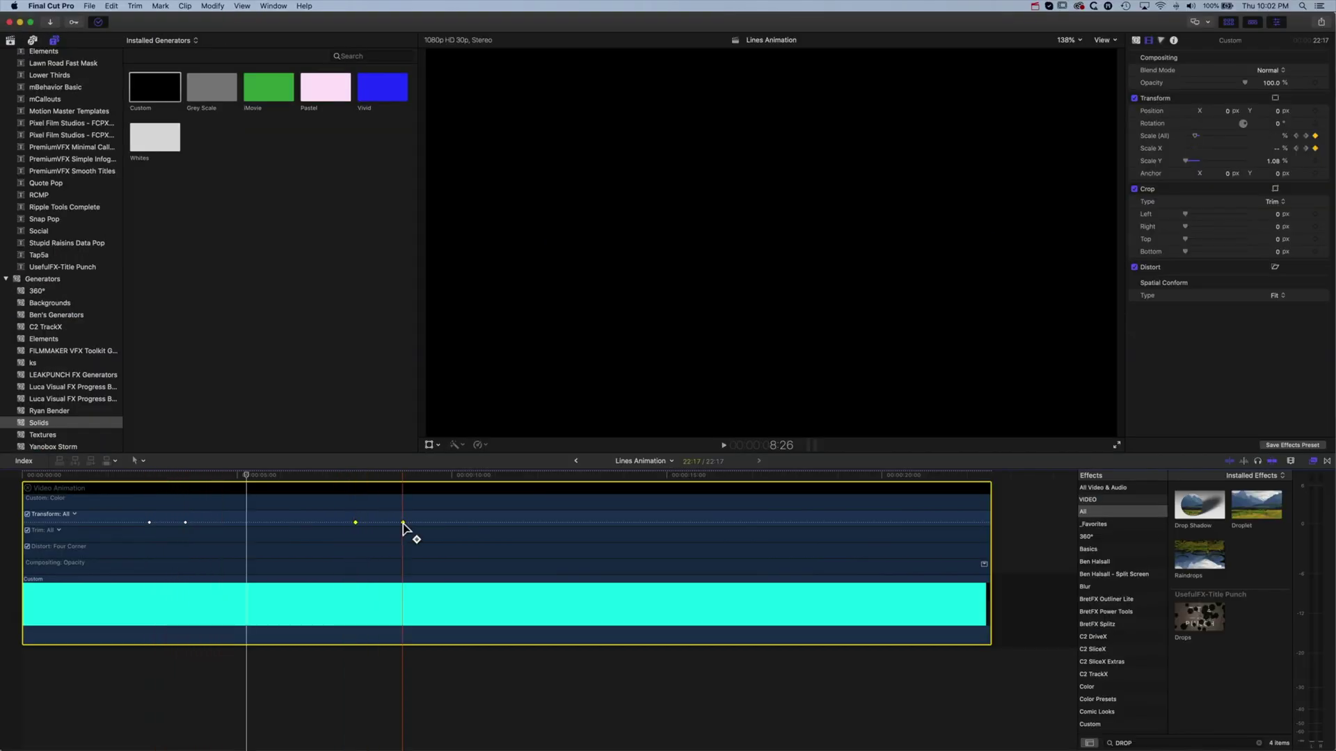
drag(355, 523, 293, 523)
click(138, 473)
key(space)
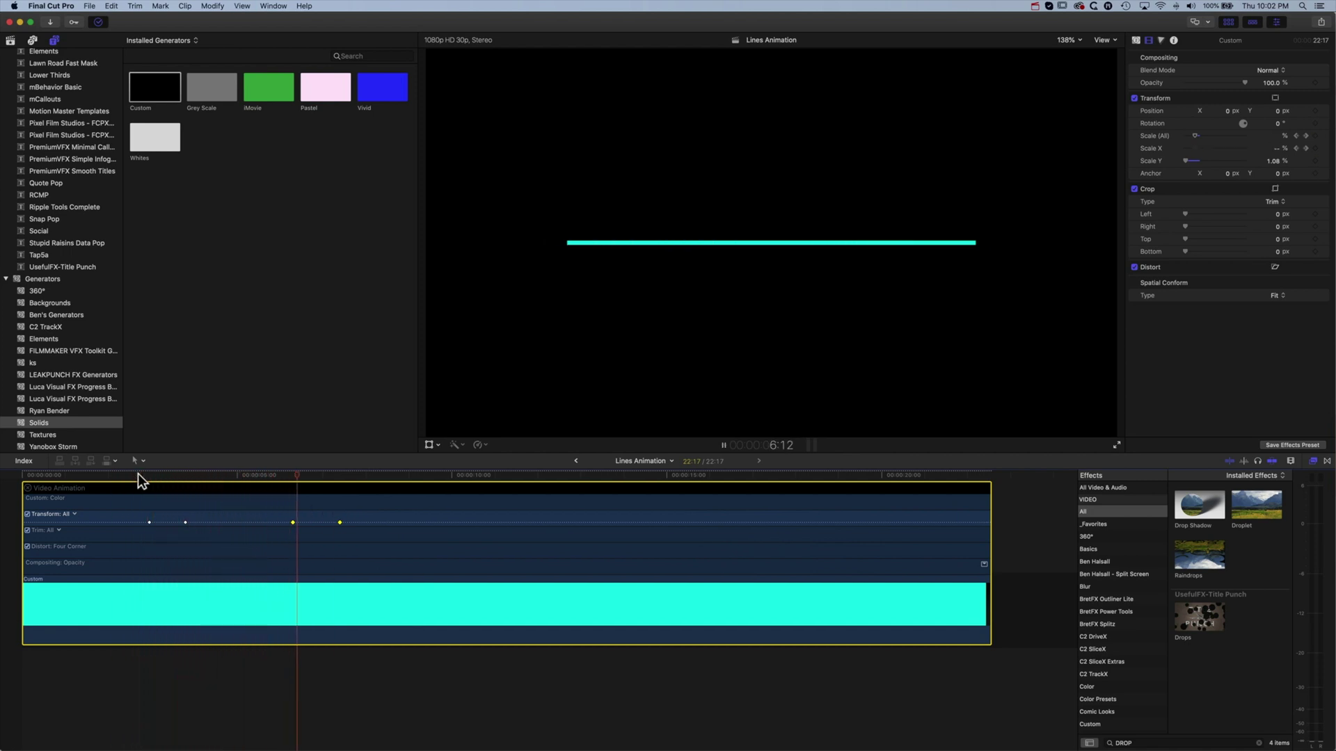
key(space)
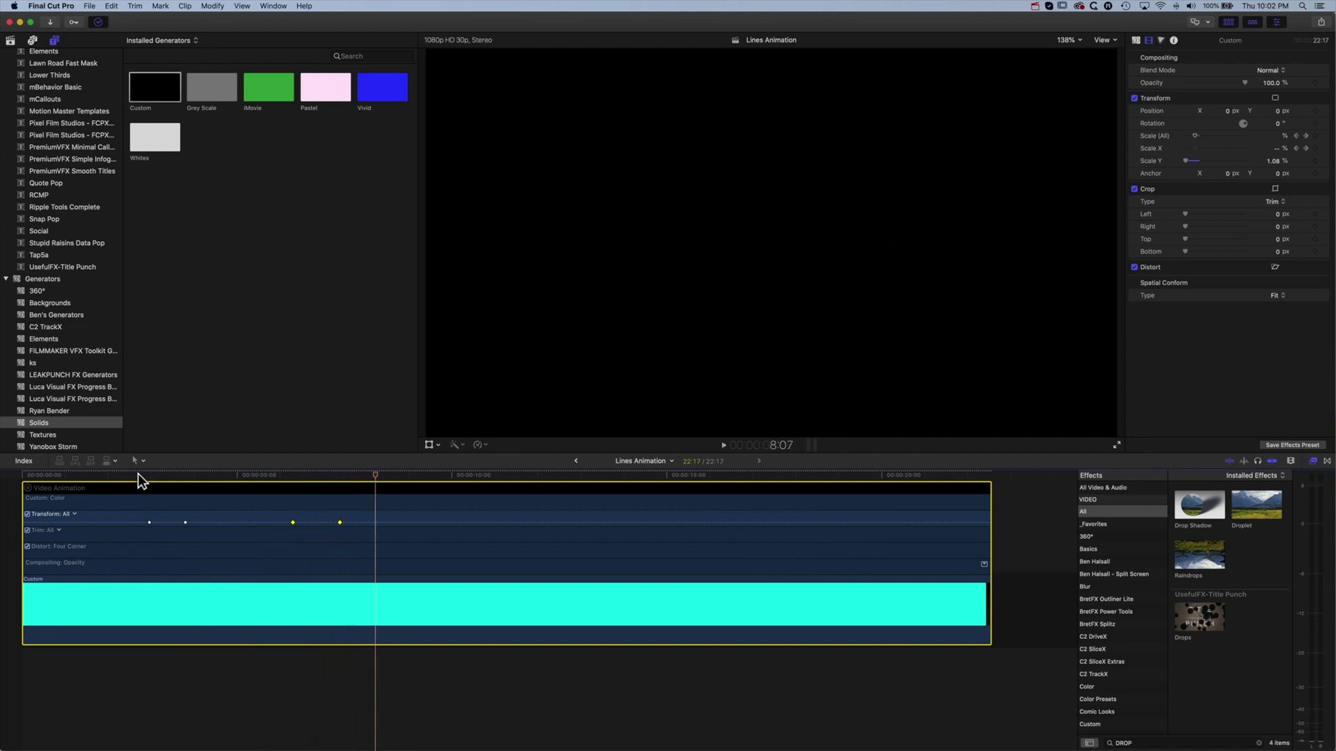
drag(341, 523, 417, 526)
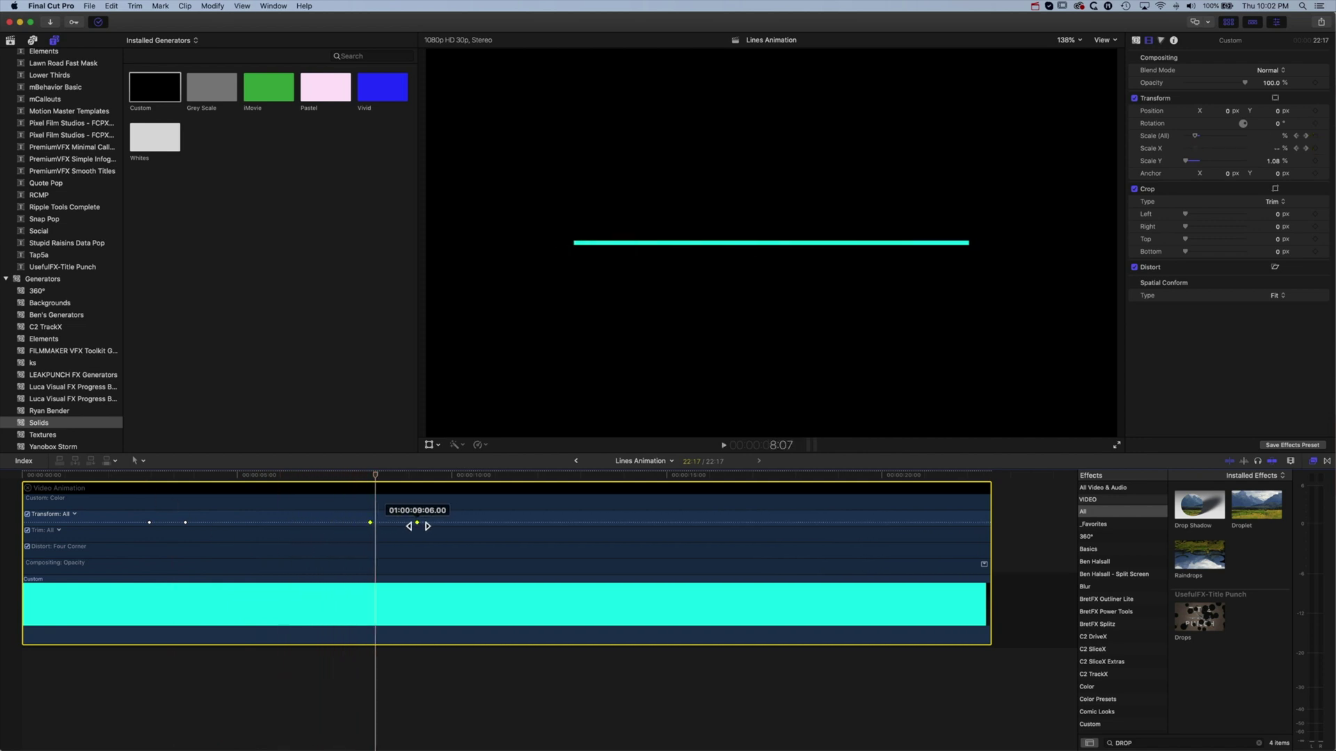
click(28, 488)
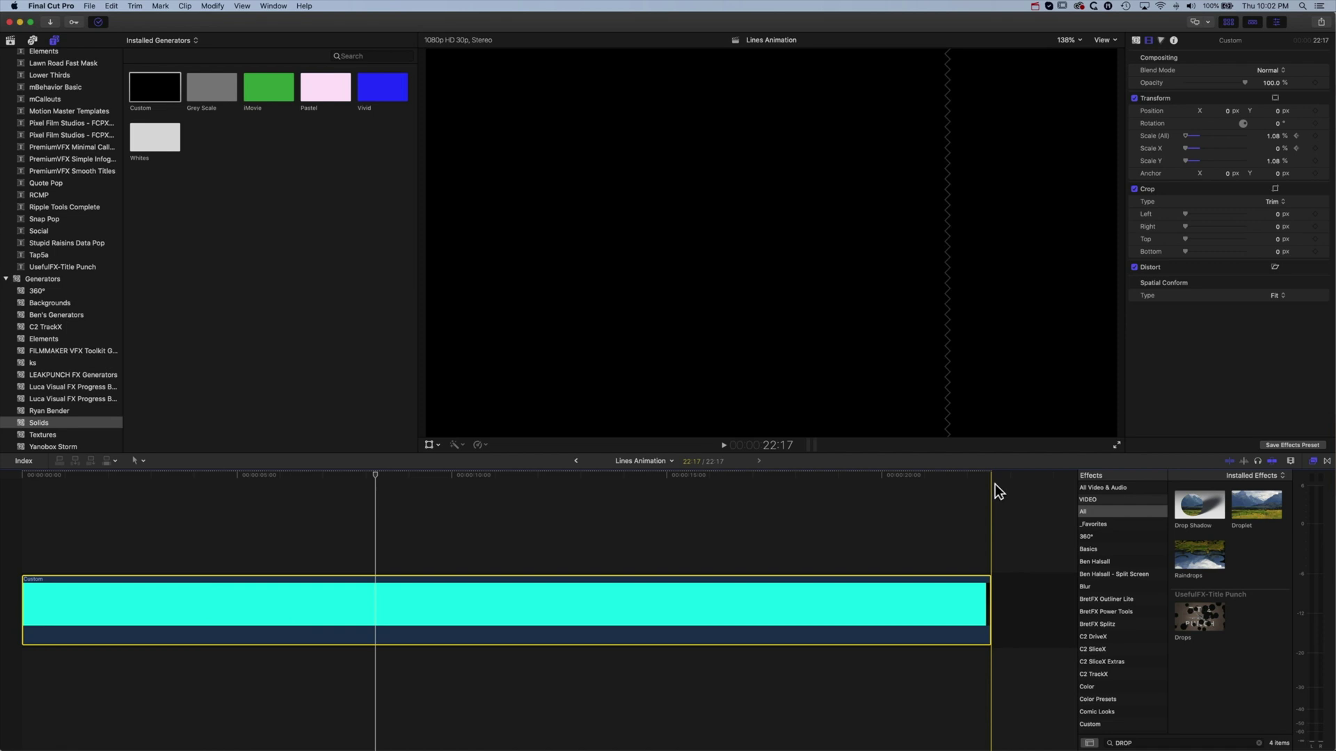
- Append a copy of the cyan line clip after the original and preview its start
key(super+z)
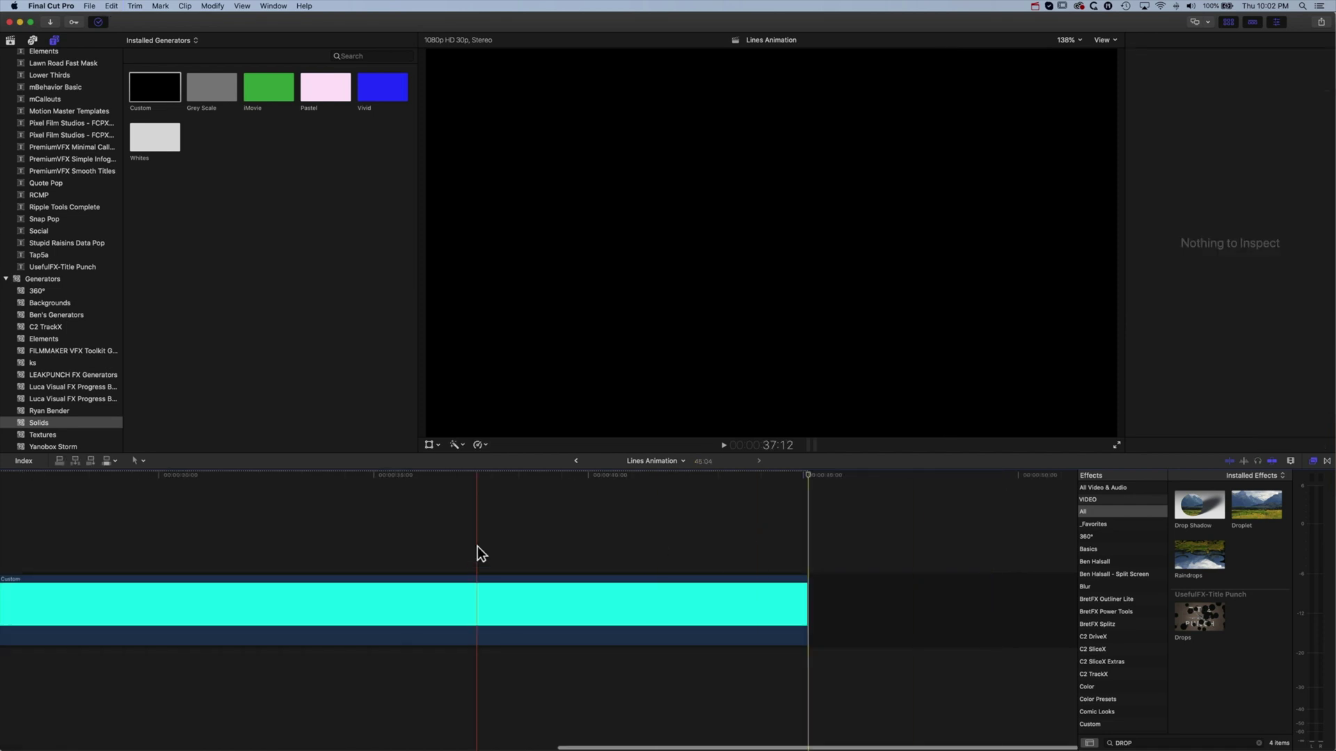
key(shift+z)
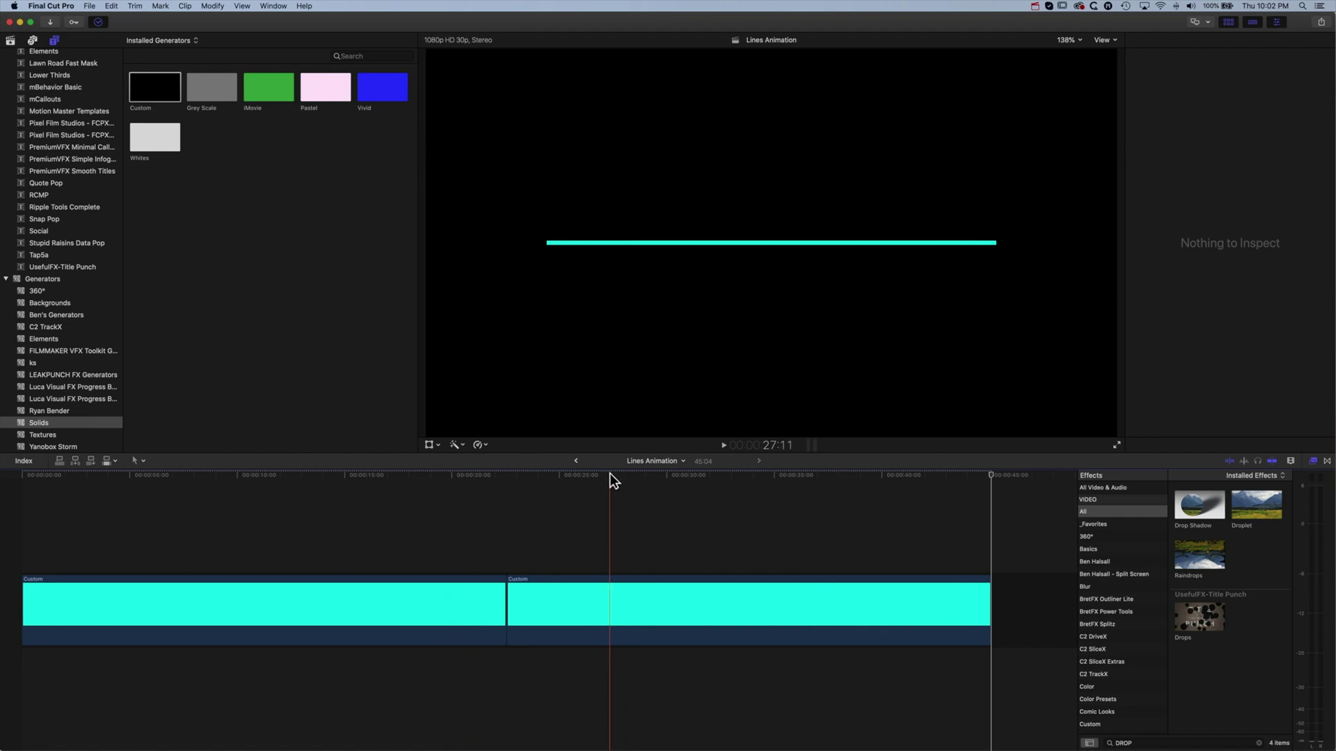
drag(551, 477, 510, 481)
key(super+4)
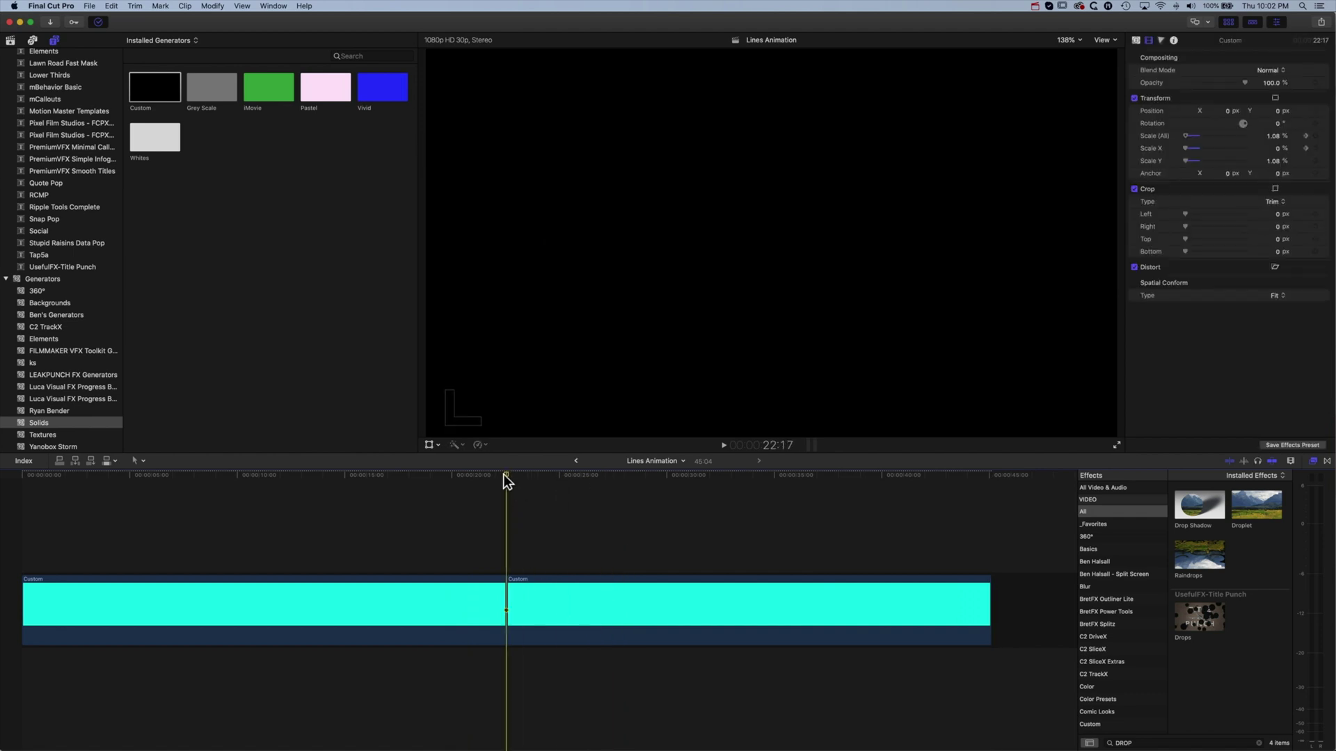
key(space)
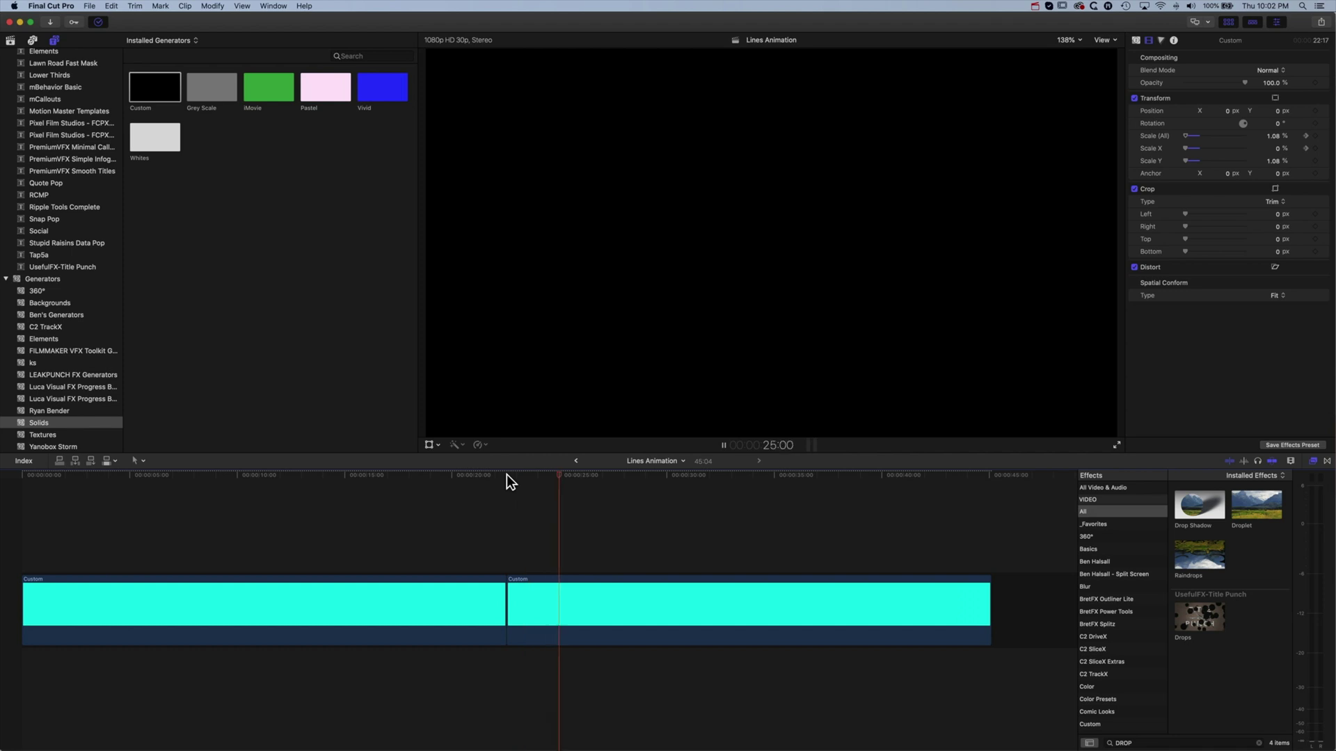
key(space)
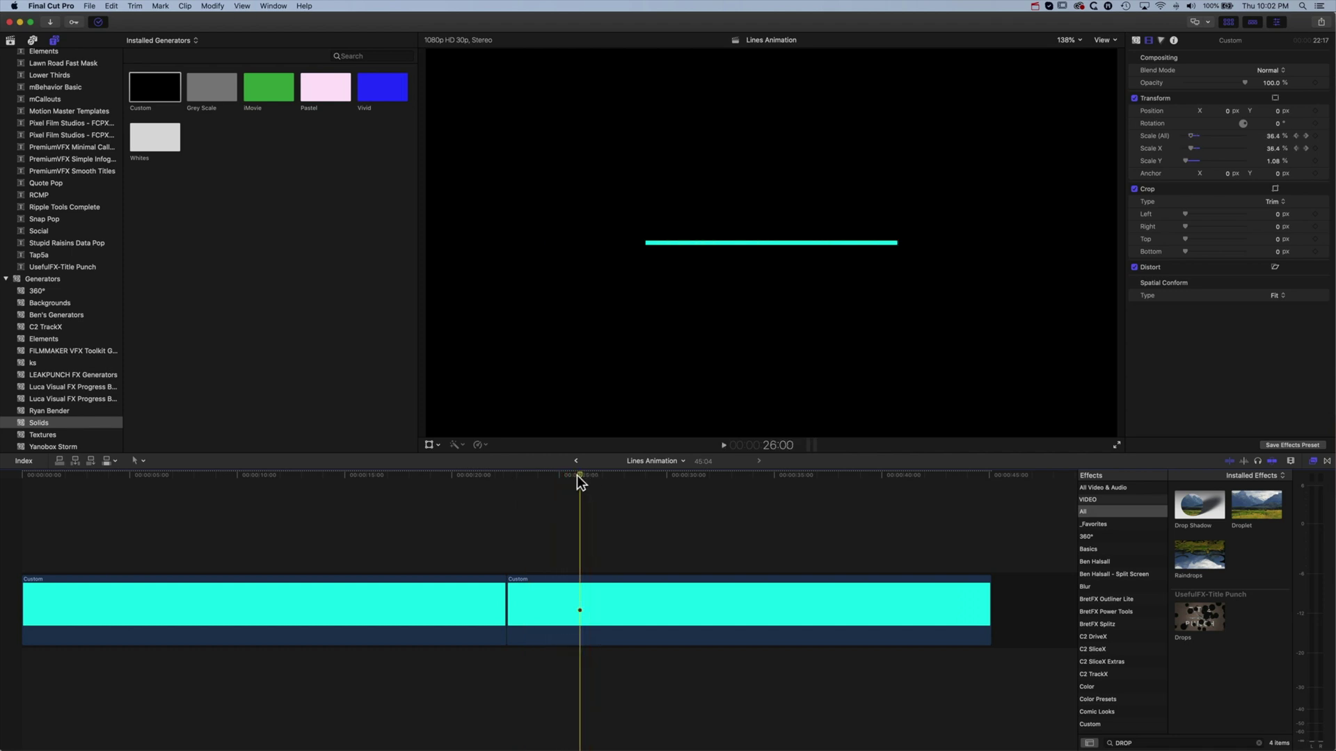
- Trim the start of the second line clip, shortening the project to 42:21
drag(578, 474, 558, 474)
drag(513, 612, 560, 612)
key(space)
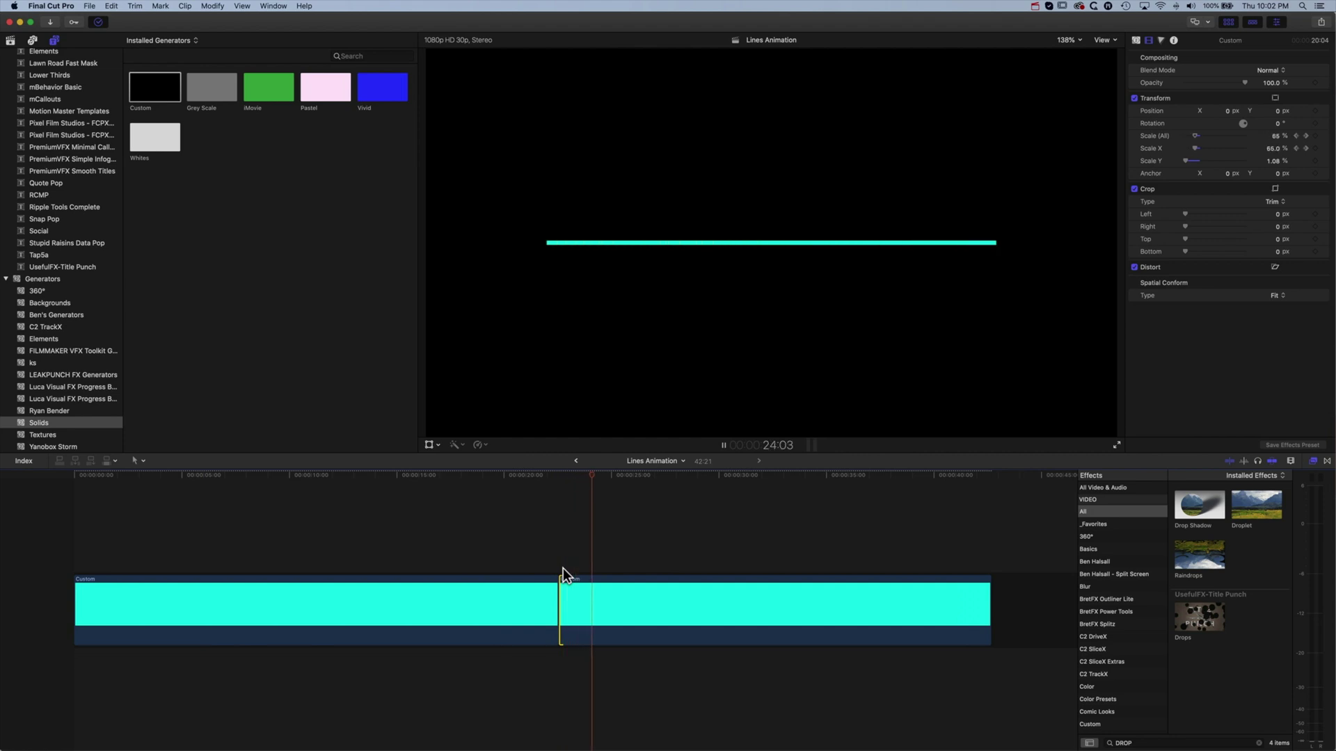
key(space)
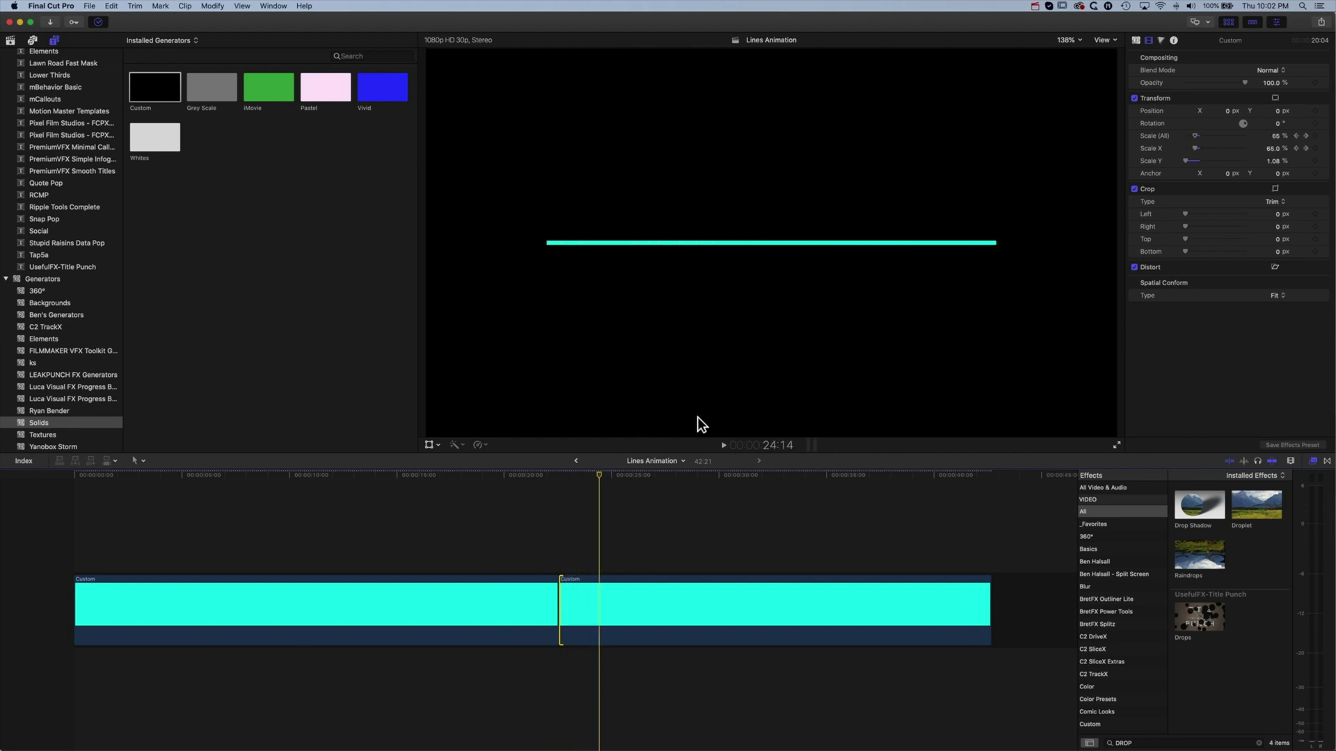
right_click(645, 595)
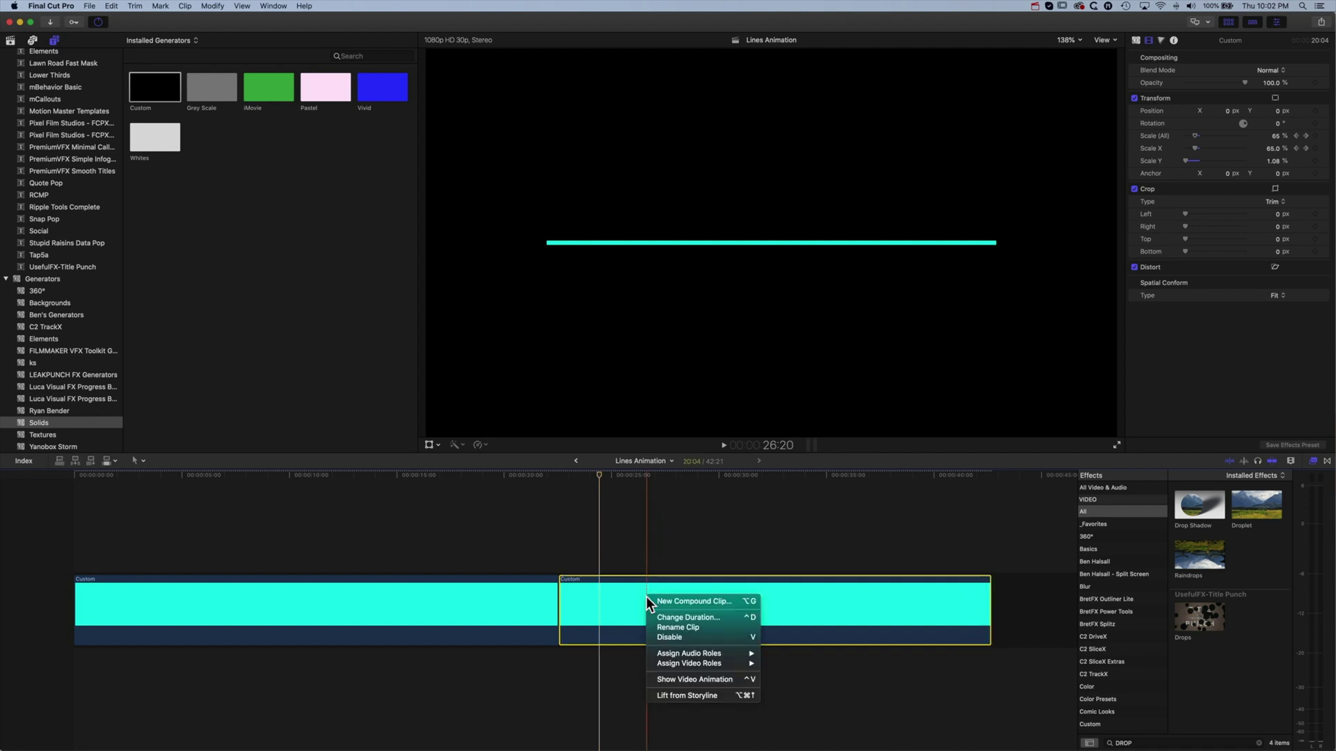
- Keyframe the second clip's Rotation from 0° to 90° so the line ends vertical
click(691, 679)
drag(606, 473, 594, 473)
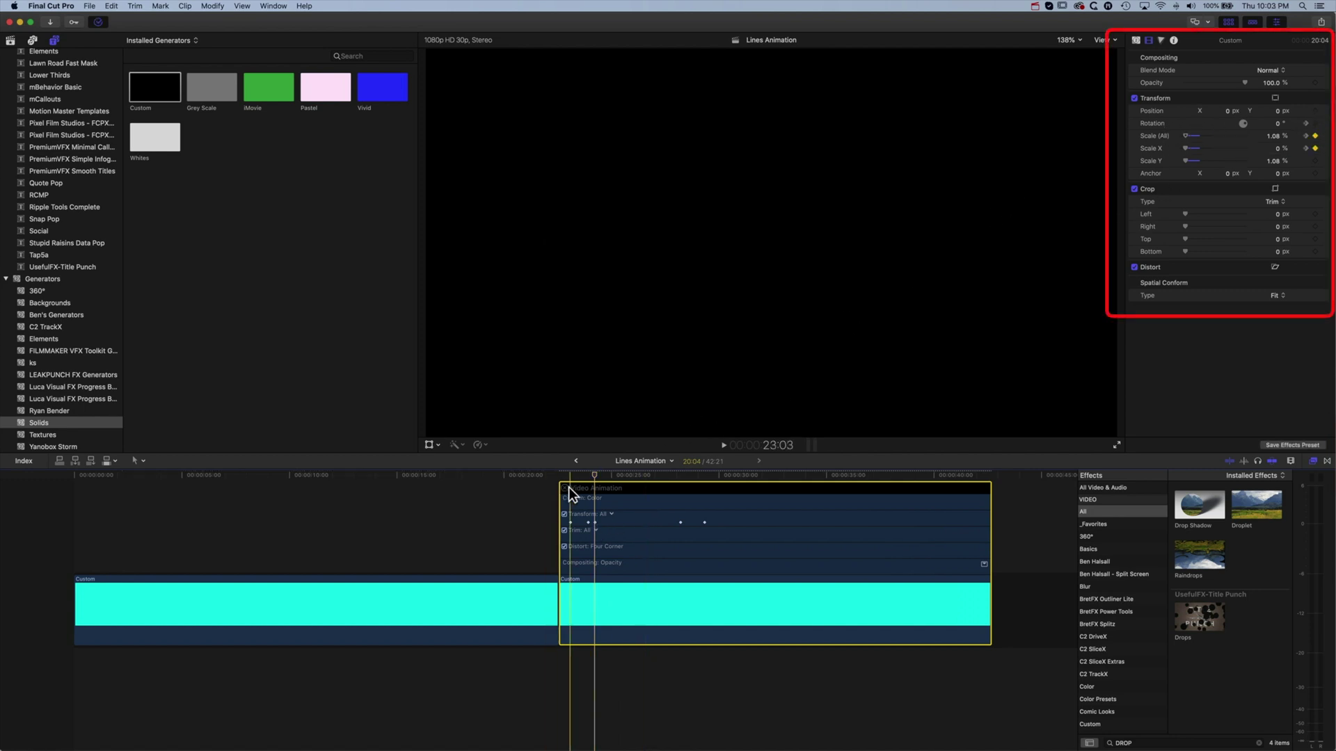
key(space)
key(space)
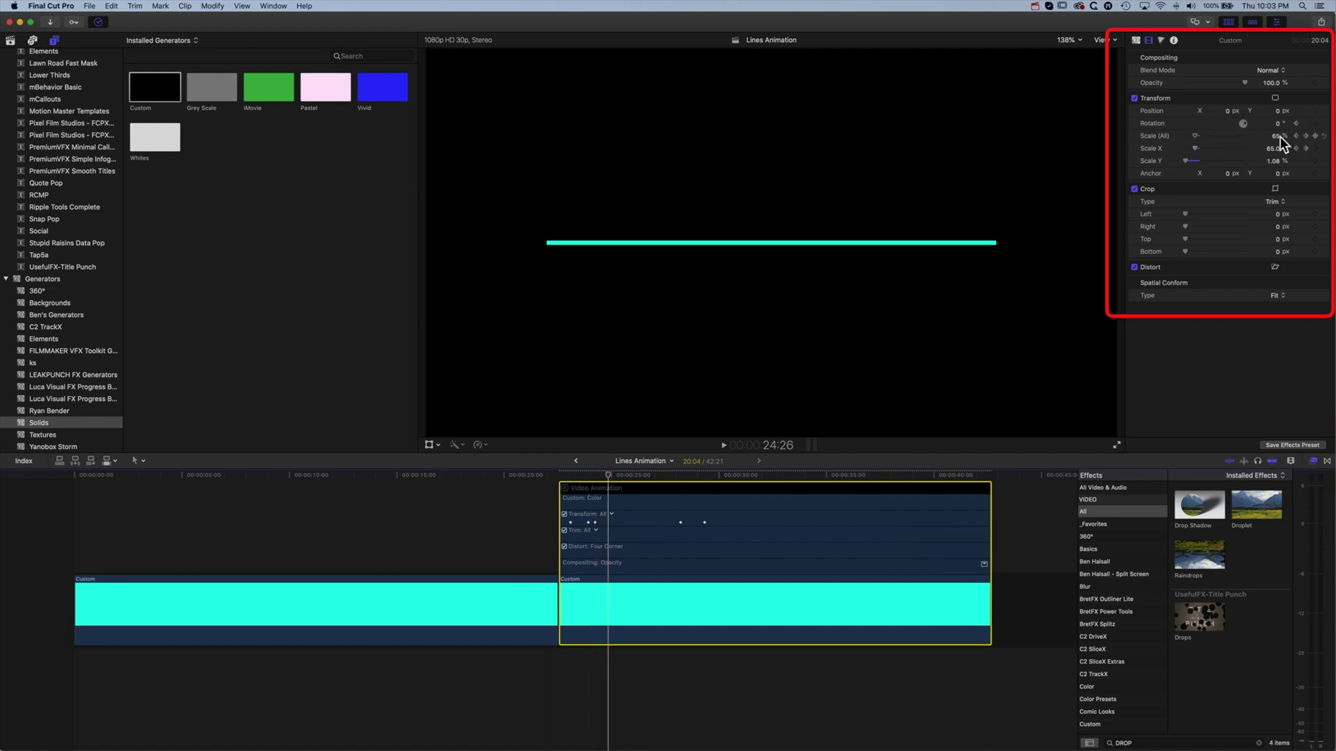
text(90)
key(Return)
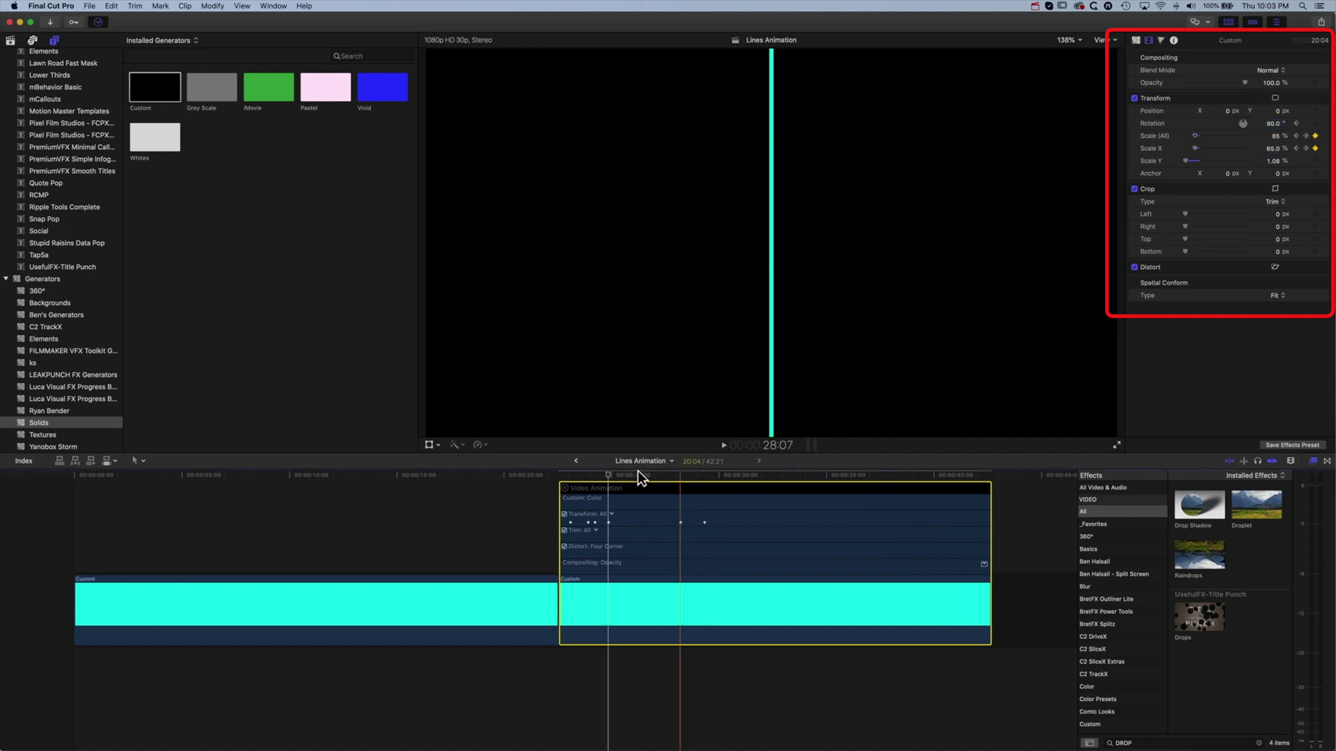
- Play back from the clip start to check the line turning vertical
drag(607, 474, 555, 476)
key(space)
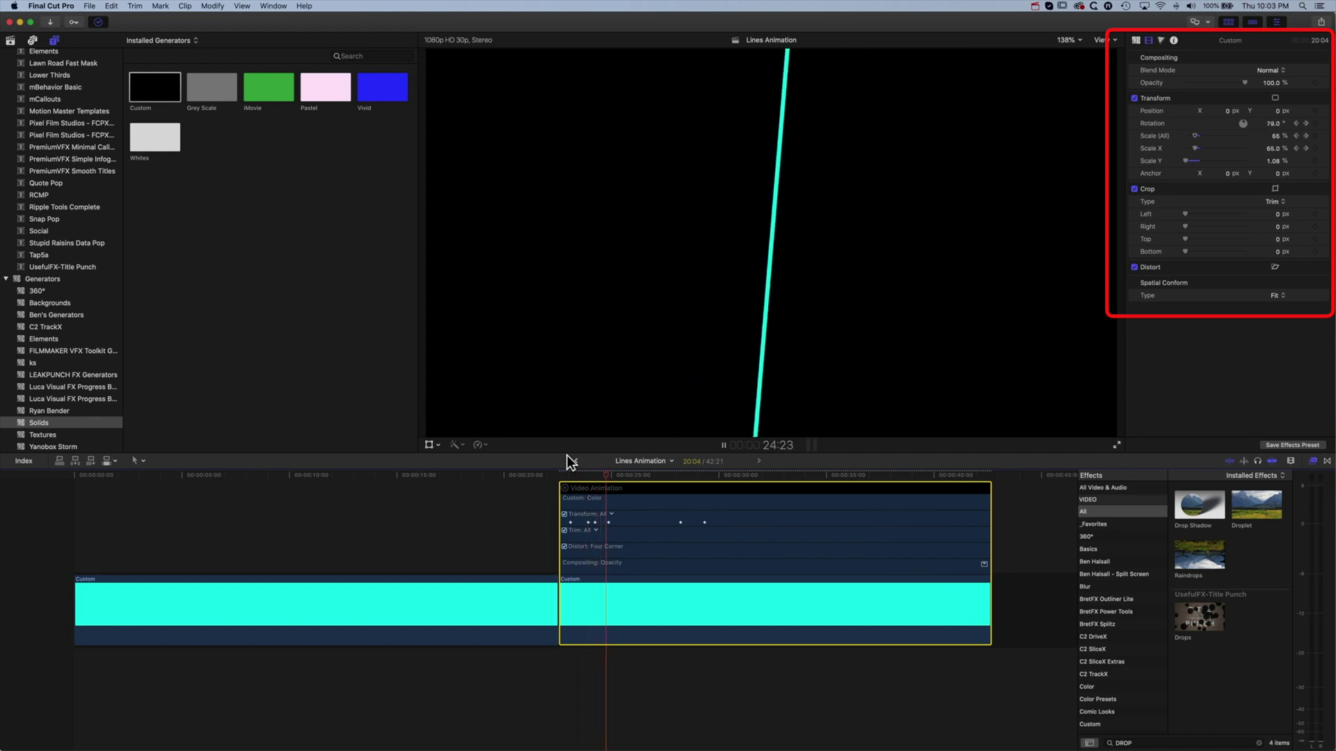
key(space)
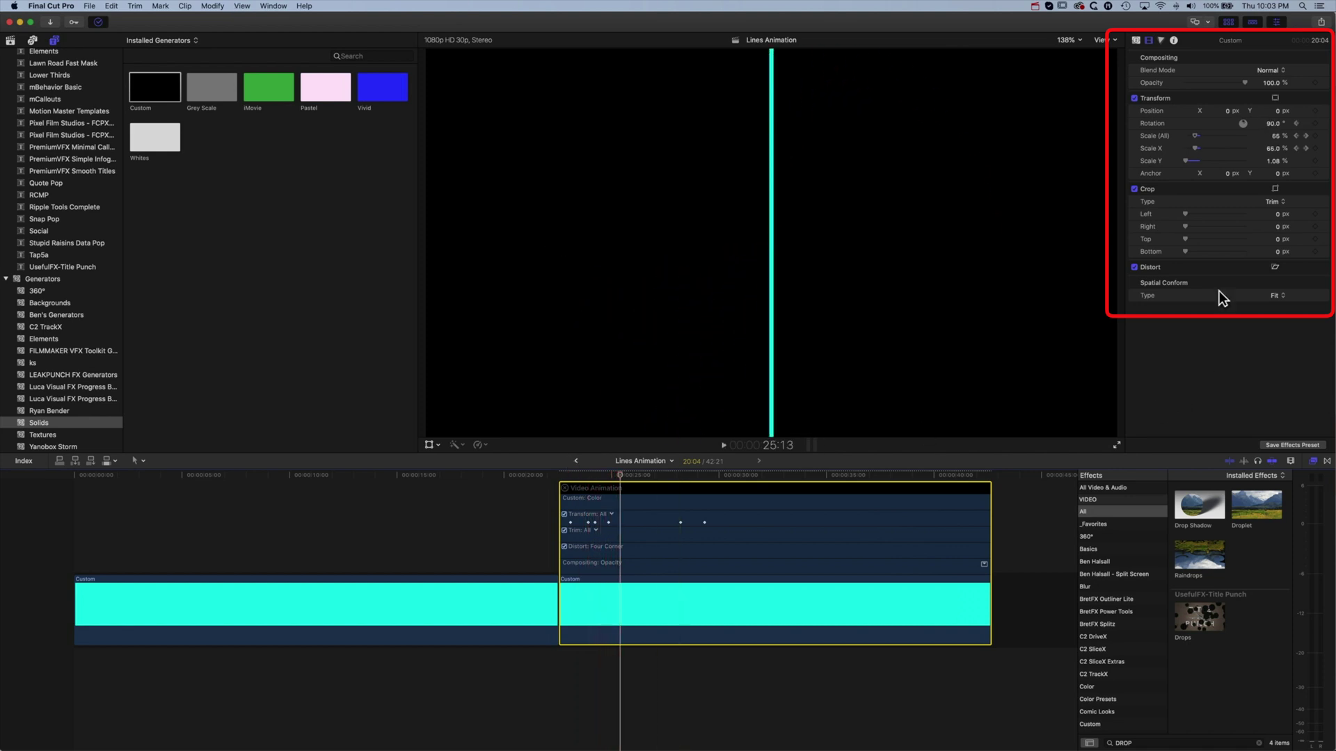
click(1295, 135)
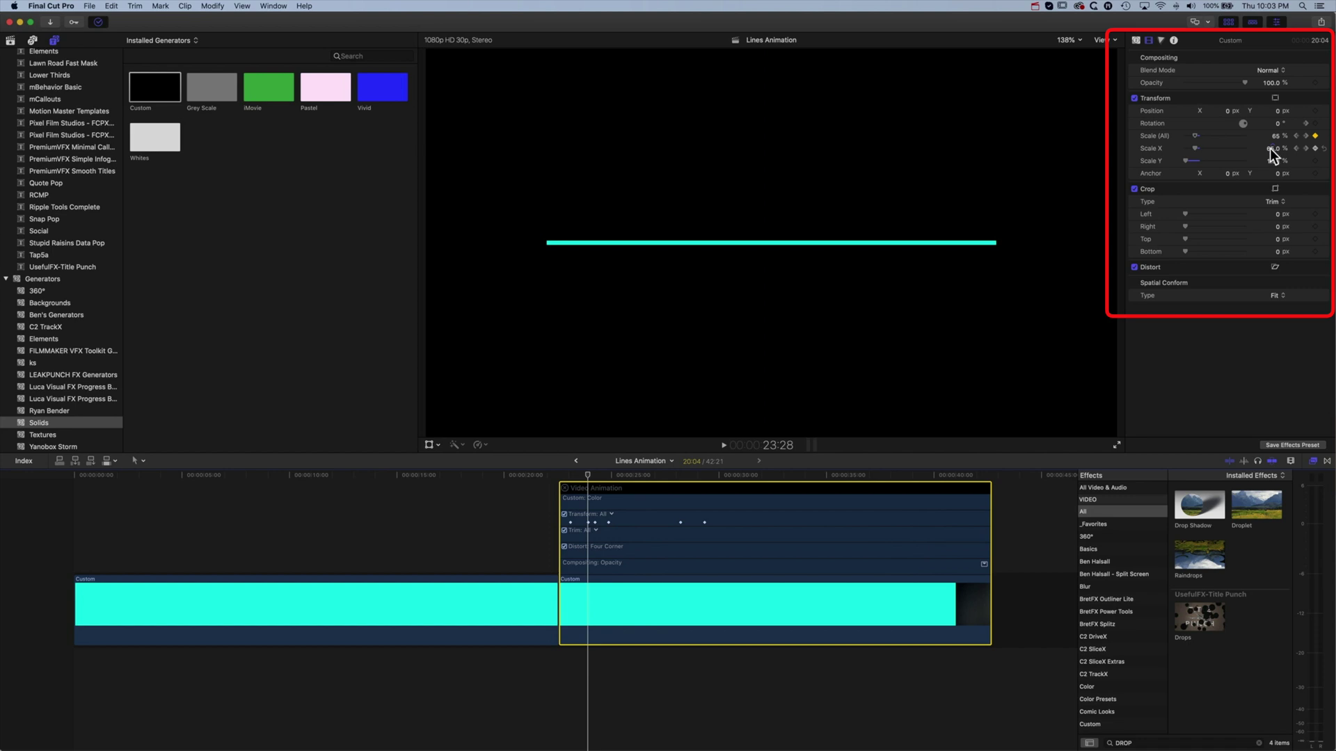
- Set the horizontal line's Scale X keyframe to 55% and check where the line stands vertical
text(55)
key(Return)
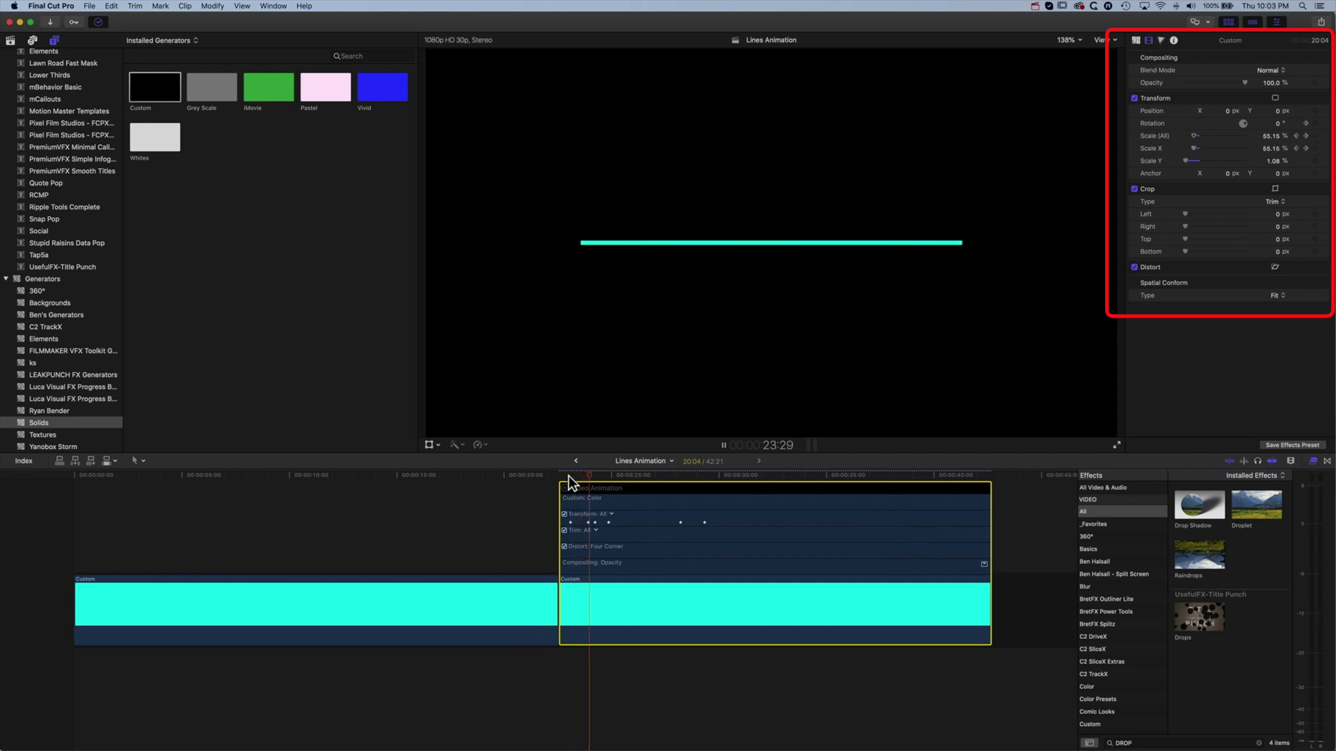
click(588, 475)
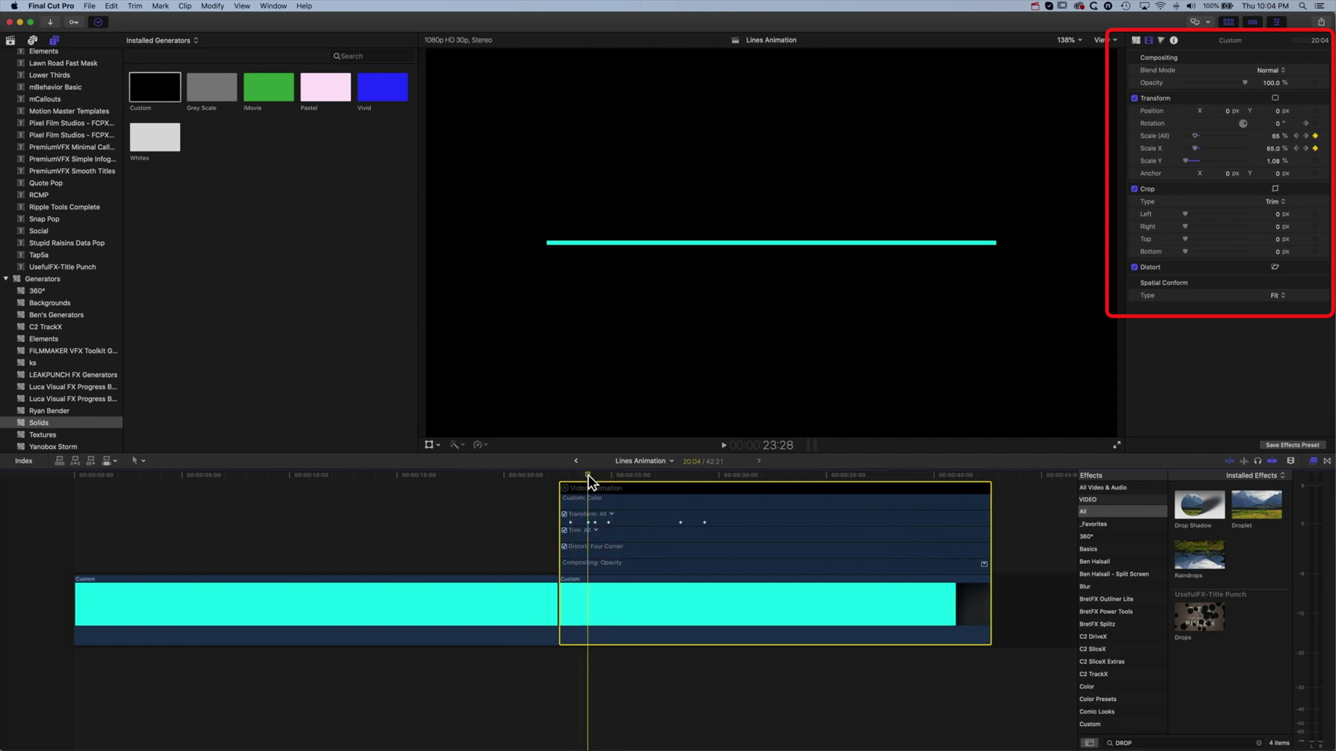
key(space)
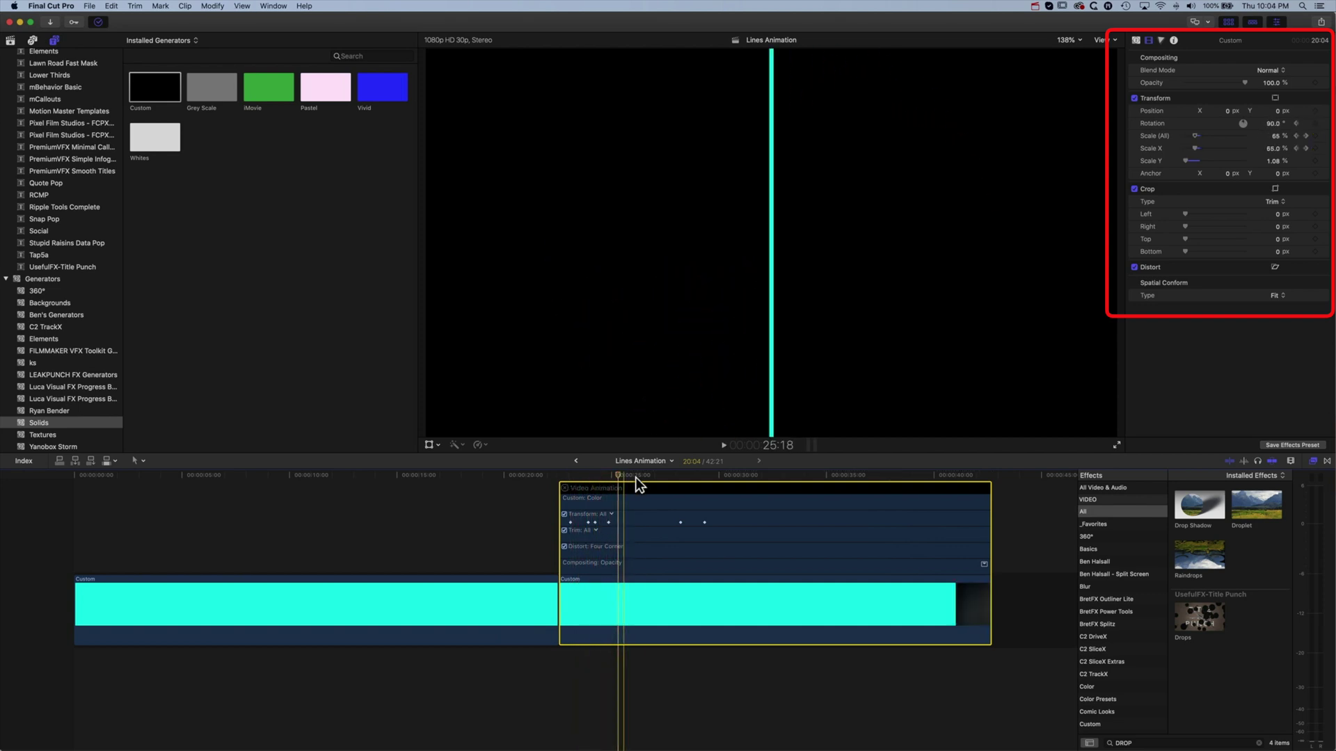
click(678, 475)
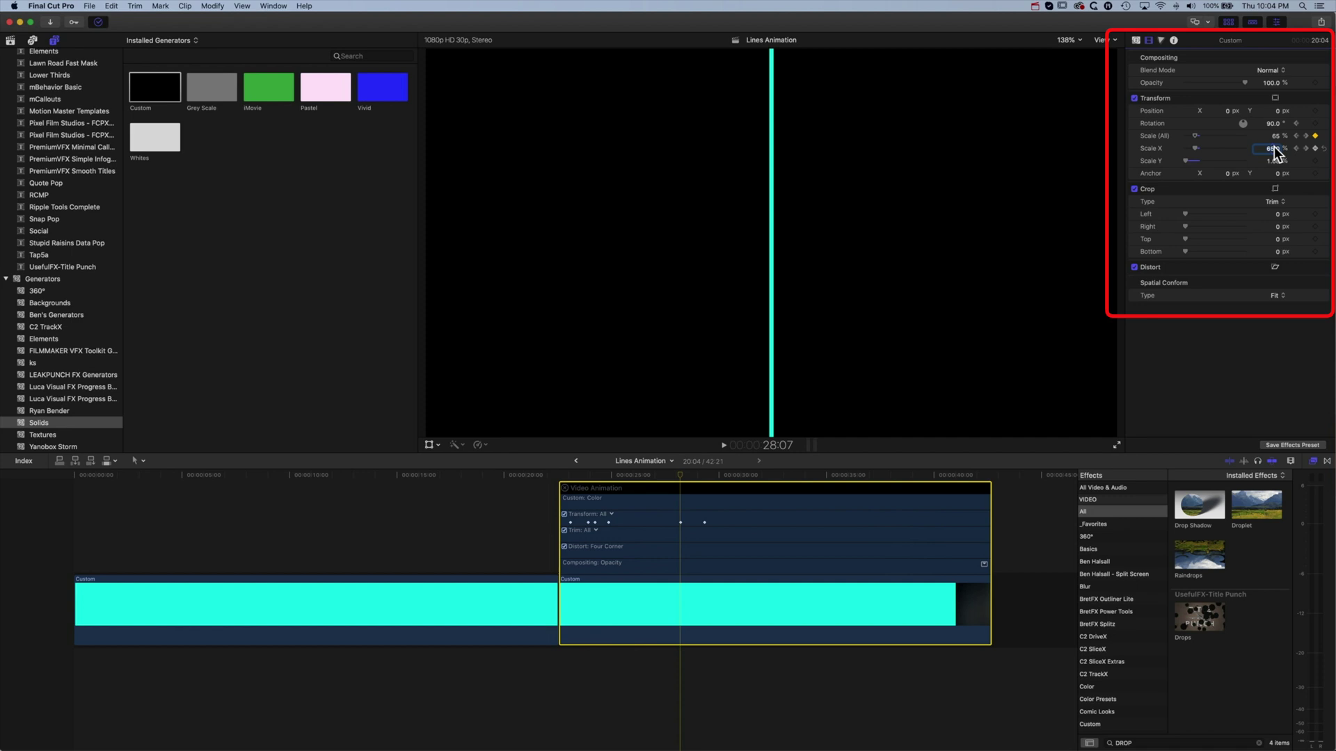
key(Return)
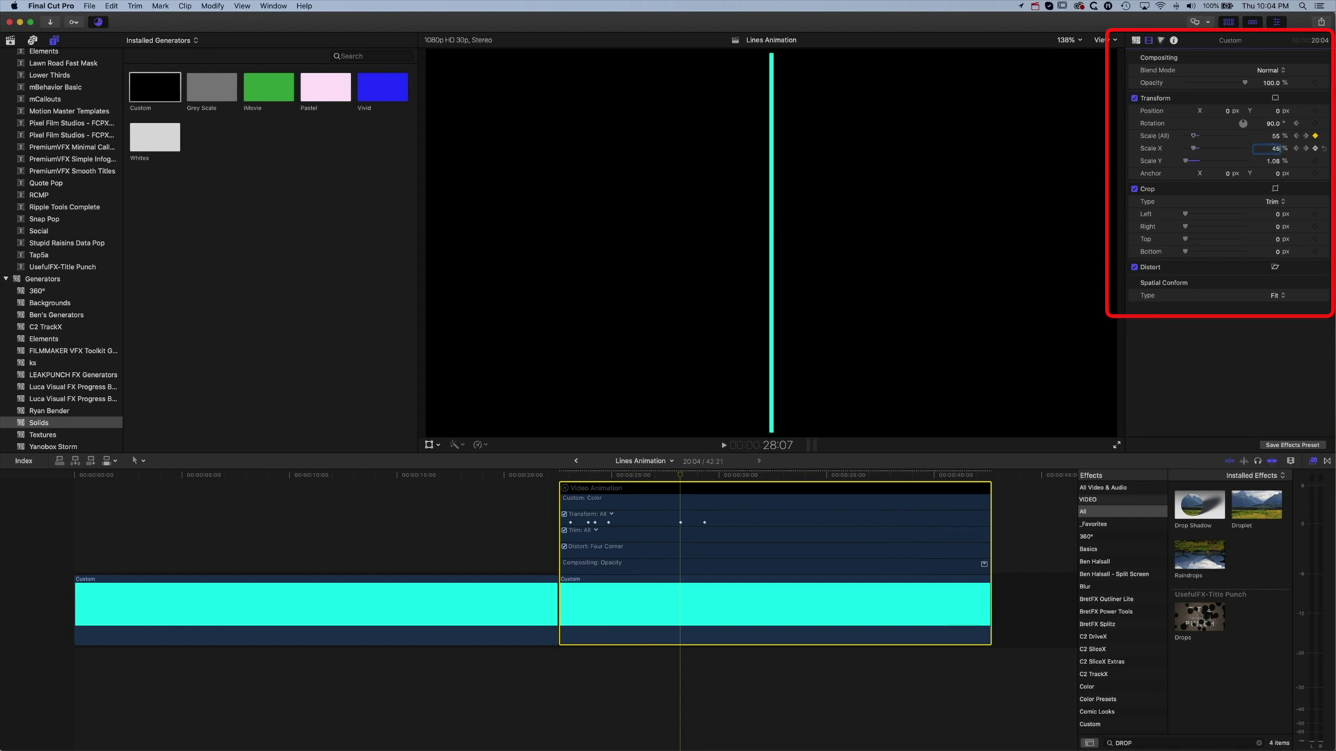
drag(609, 474, 590, 473)
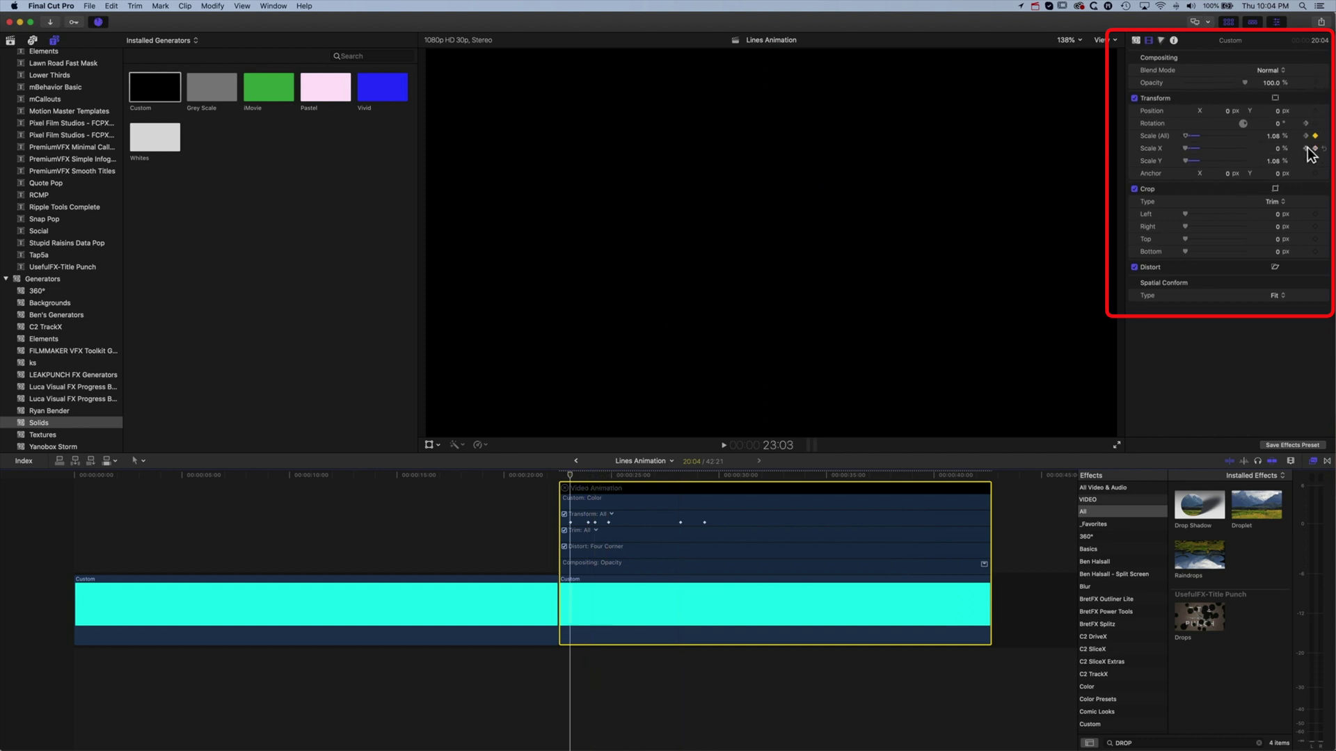
- Lower Scale X to 45% and replay the shortened line animation from the clip start
click(1275, 149)
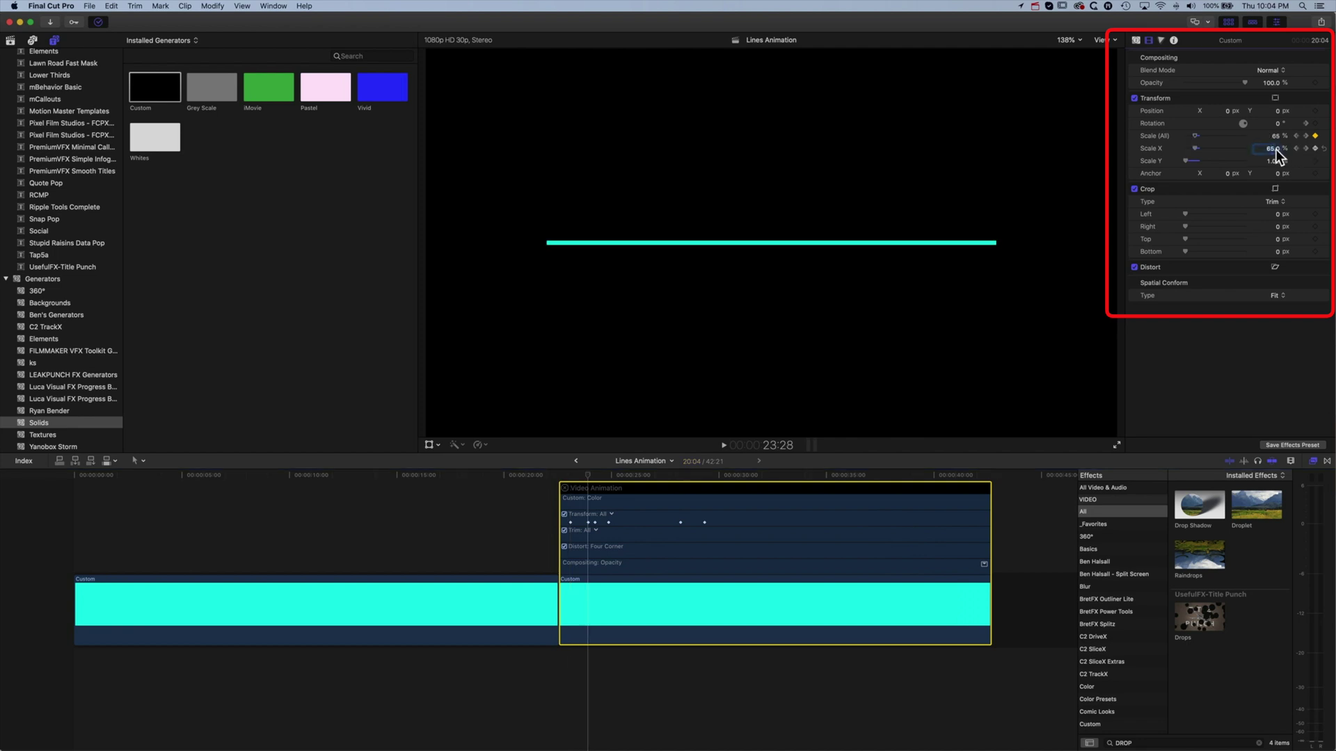
text(45)
key(Return)
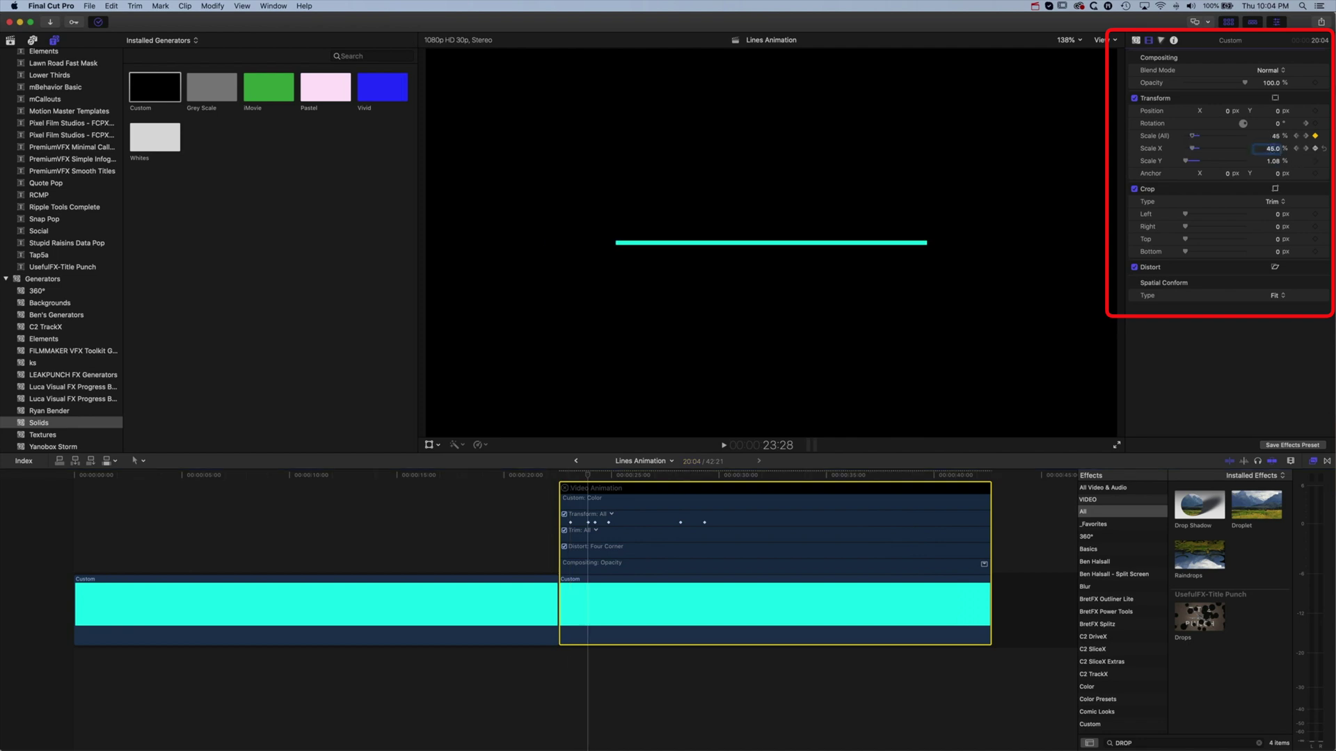
click(566, 476)
key(space)
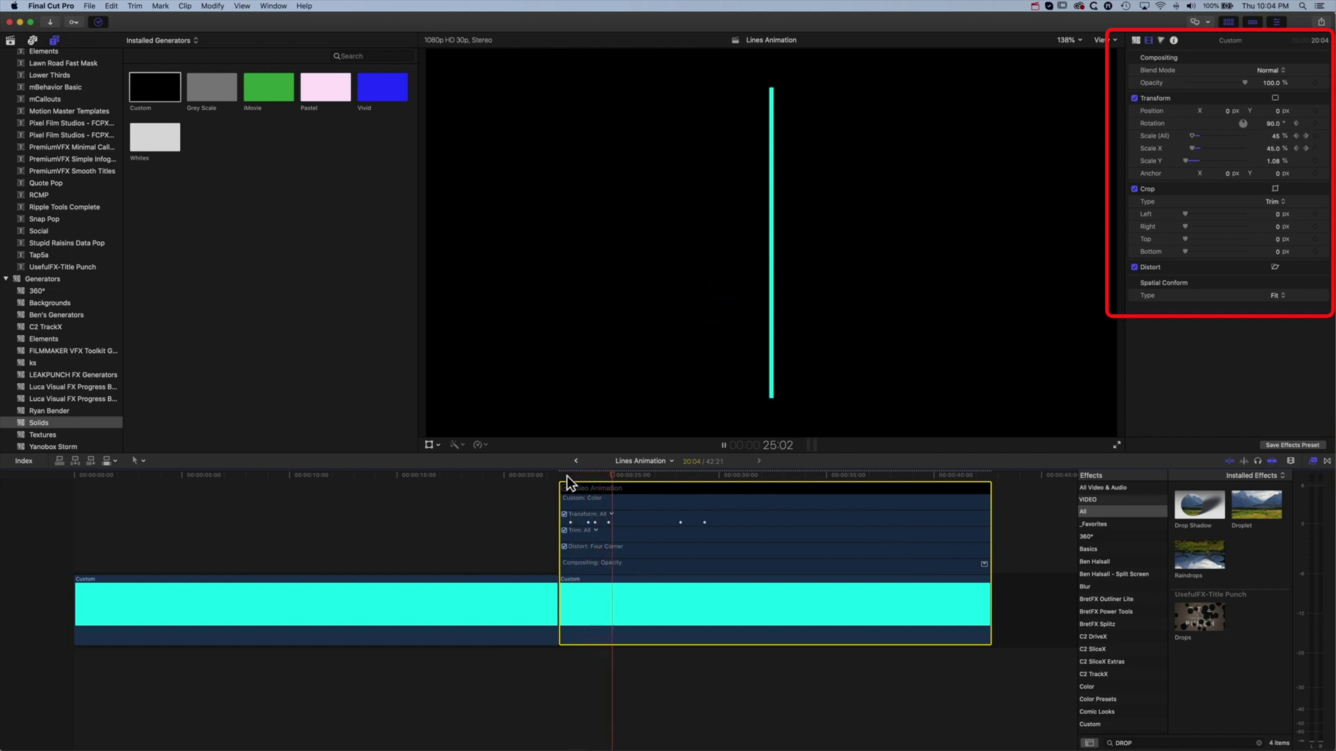
key(space)
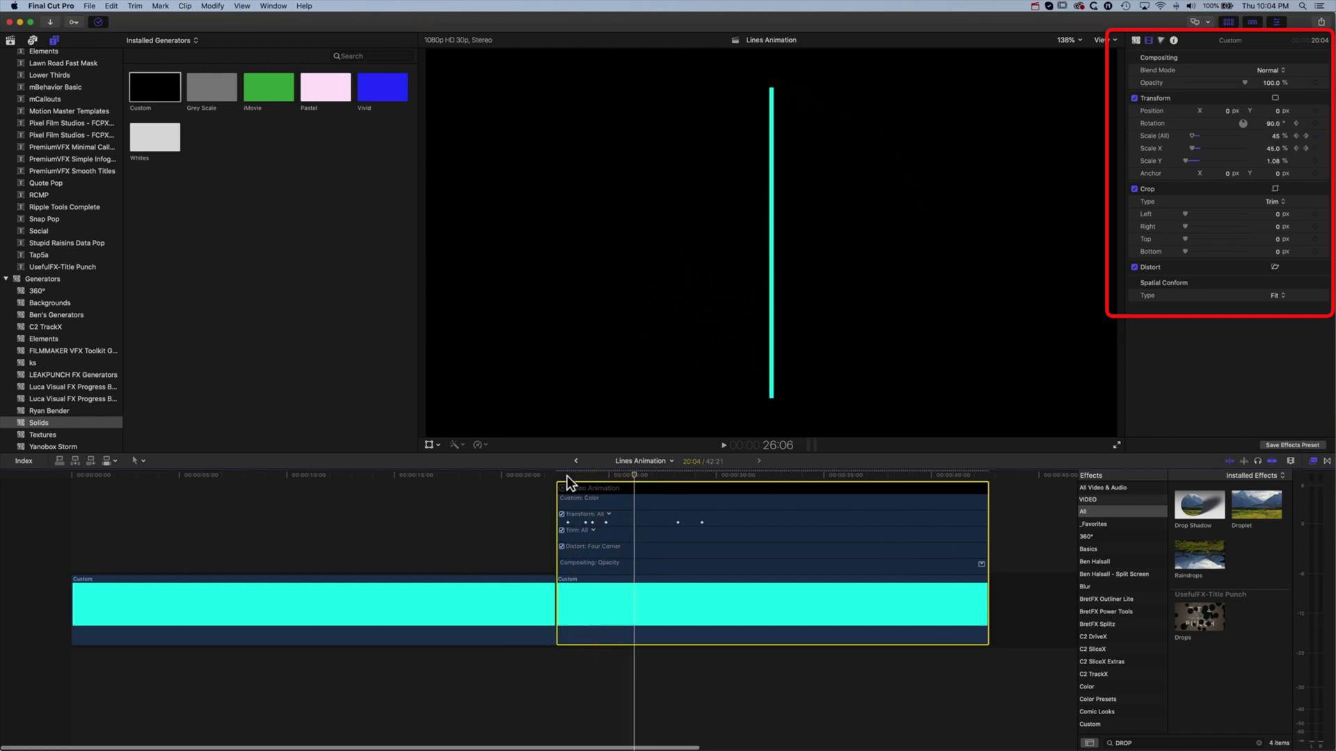
click(576, 474)
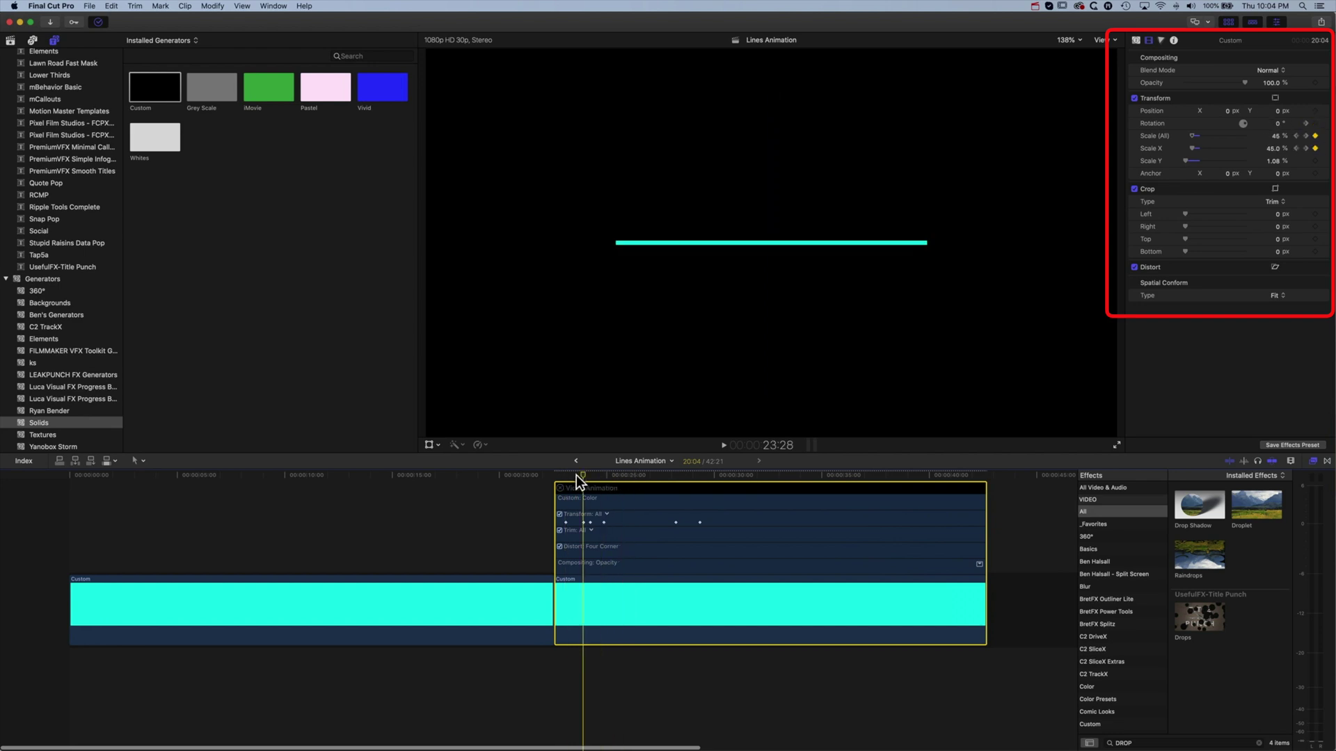
click(566, 474)
key(space)
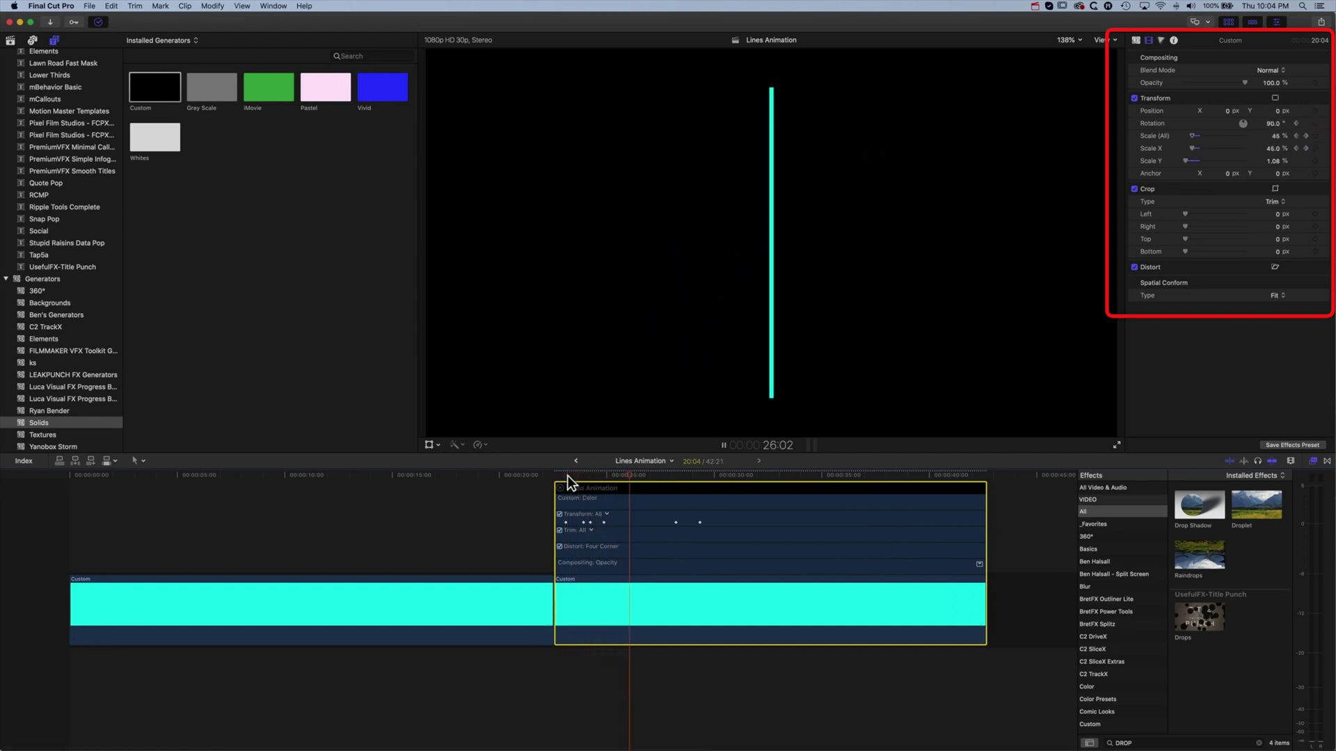
click(562, 475)
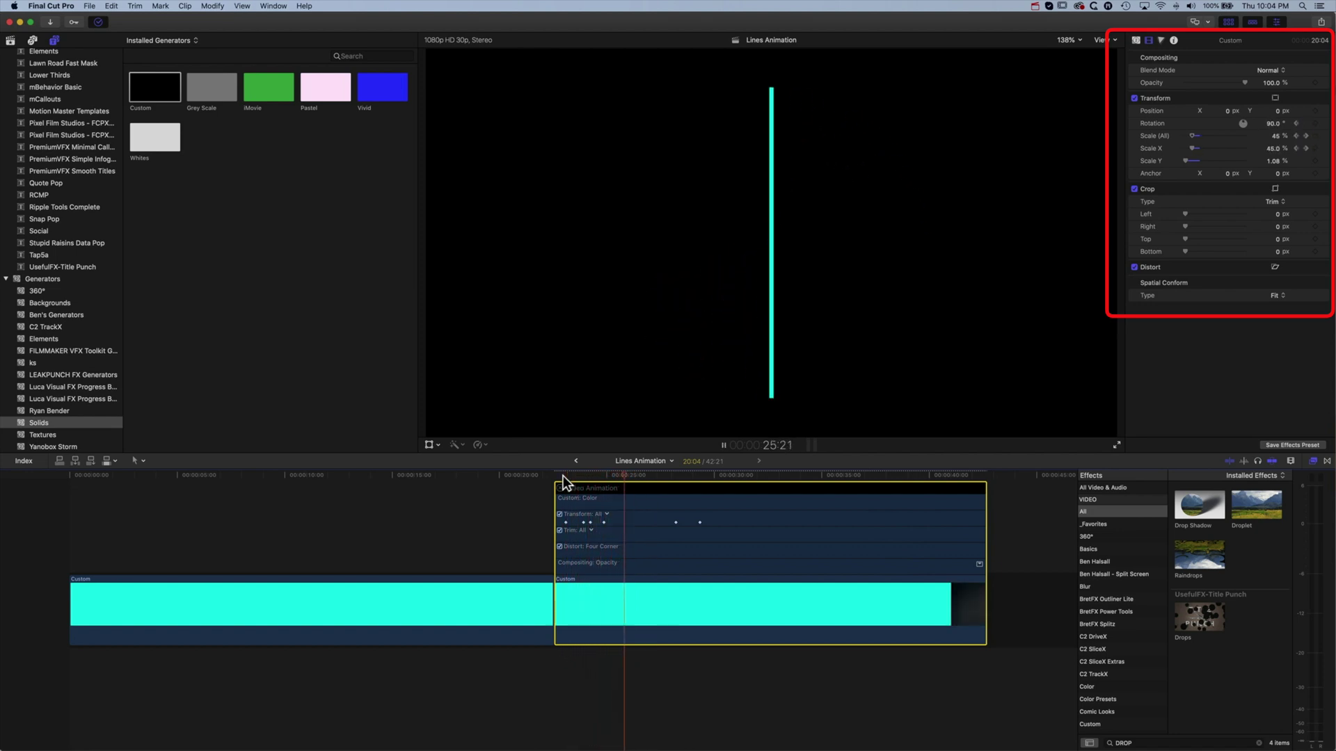
drag(632, 473, 606, 474)
- Keyframe the vertical line's Position, slide it left off frame to X −734.2, and play back
scroll(608, 475, right, 2)
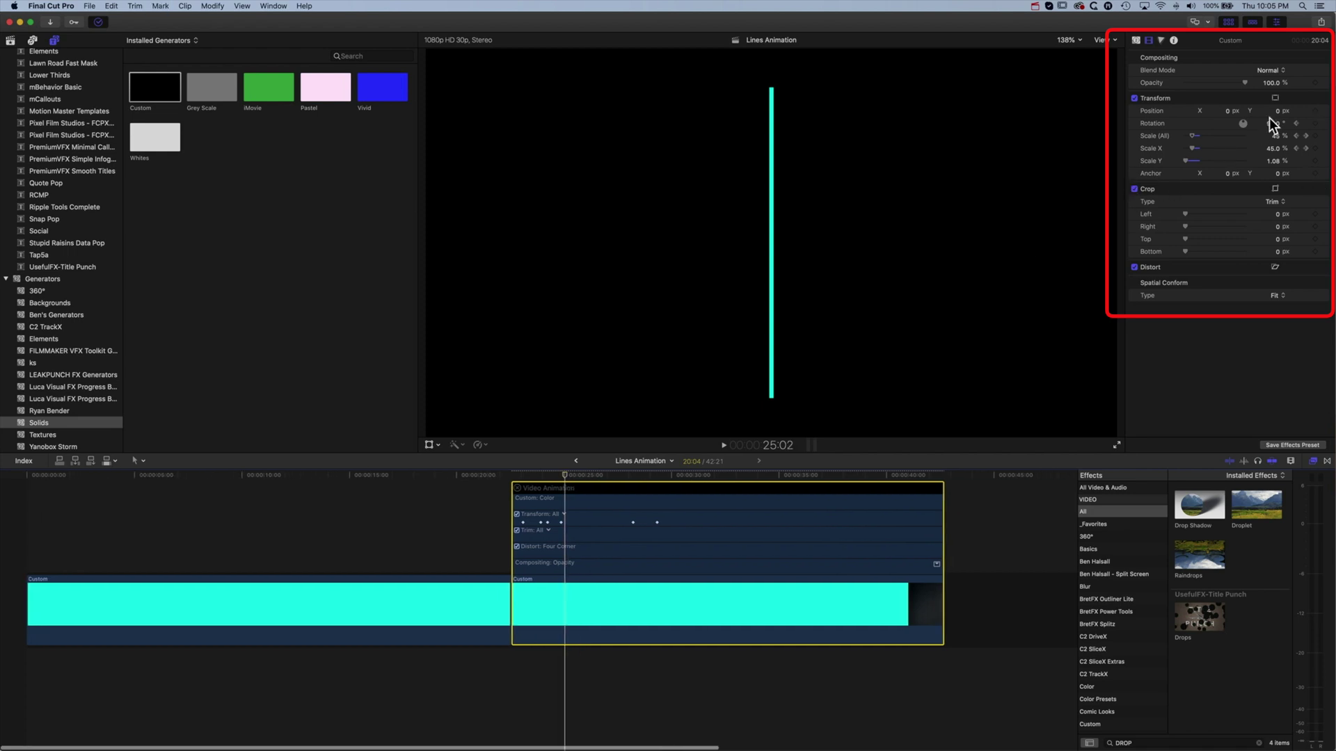
click(1315, 110)
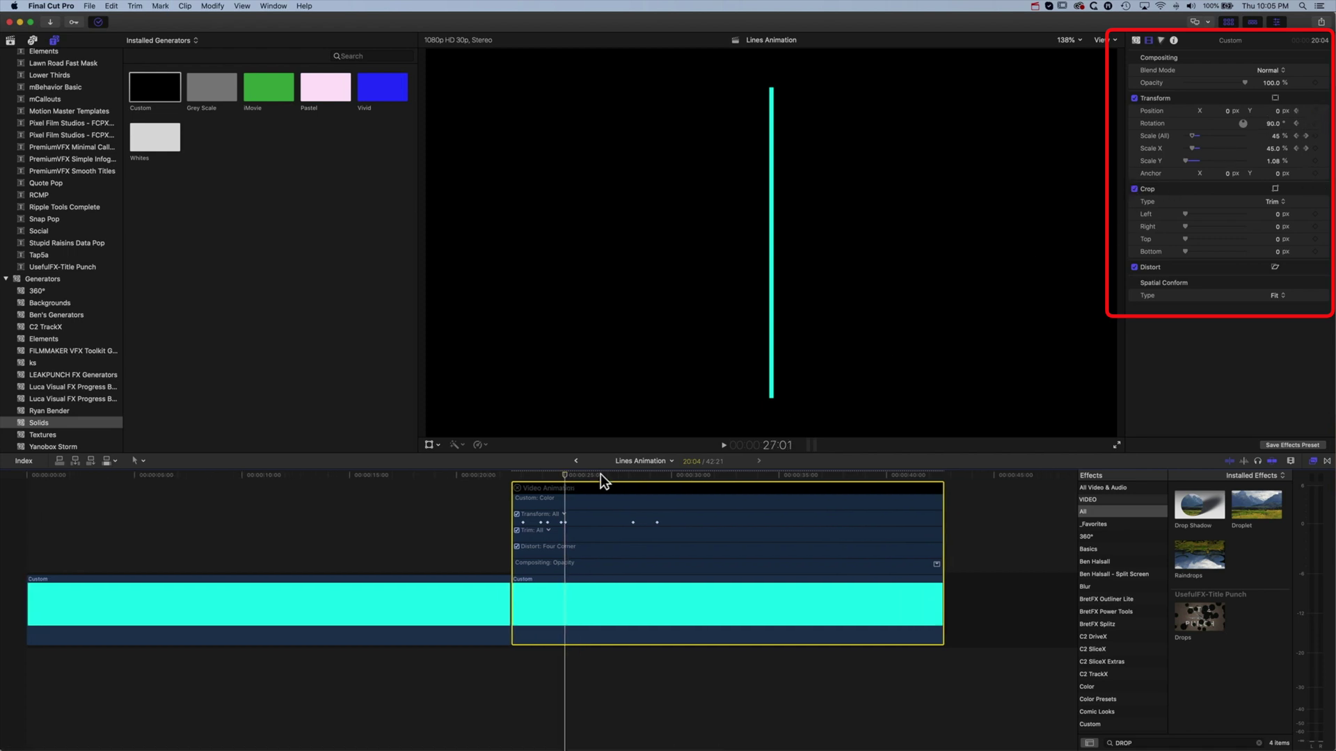
key(space)
key(space)
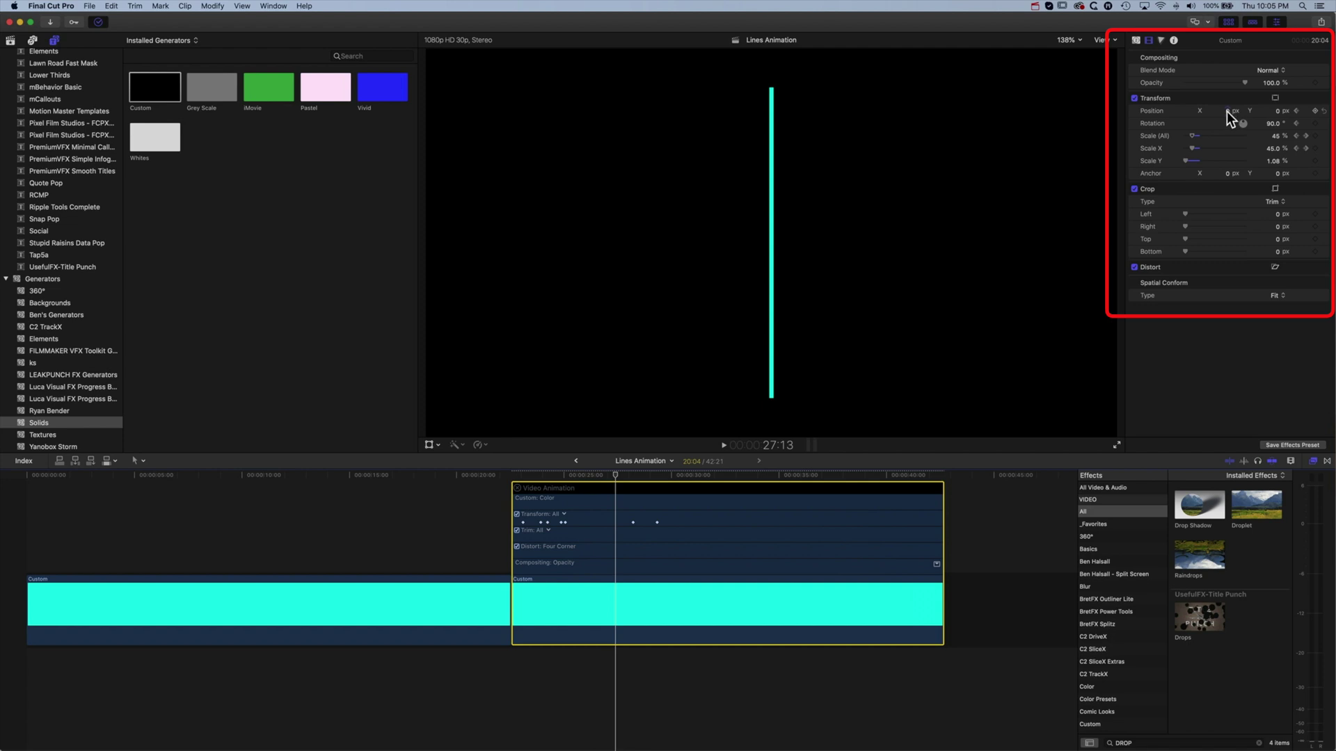
drag(1226, 112, 1174, 111)
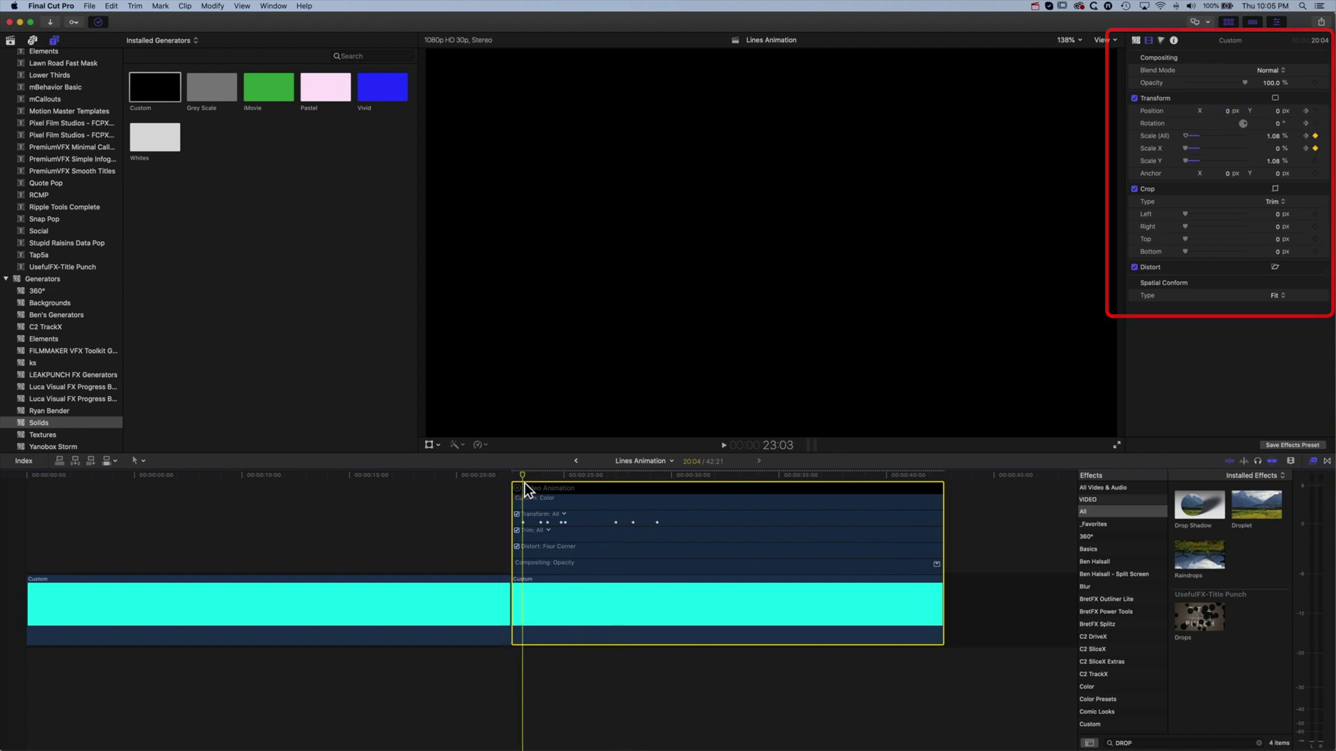
key(space)
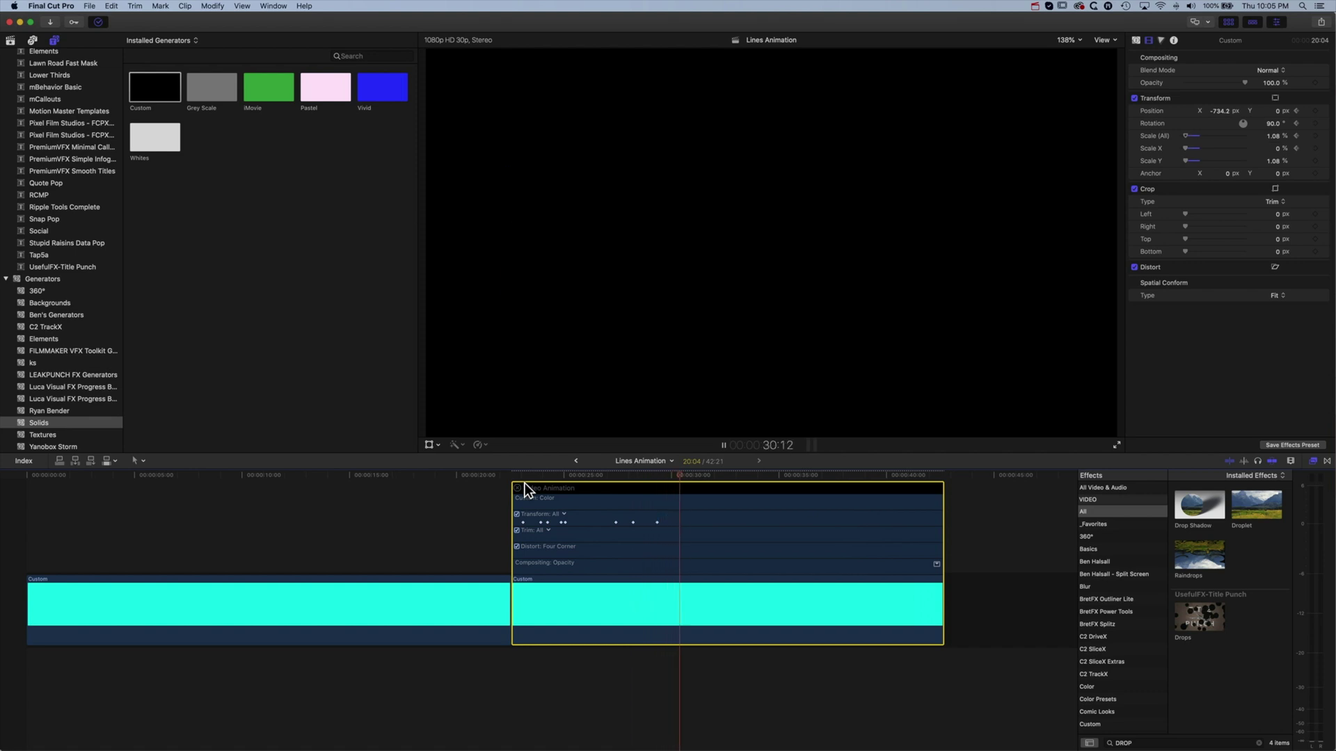
key(space)
- Close the clip's animation editor and play the sequence from the start
click(518, 487)
drag(51, 480, 39, 480)
key(space)
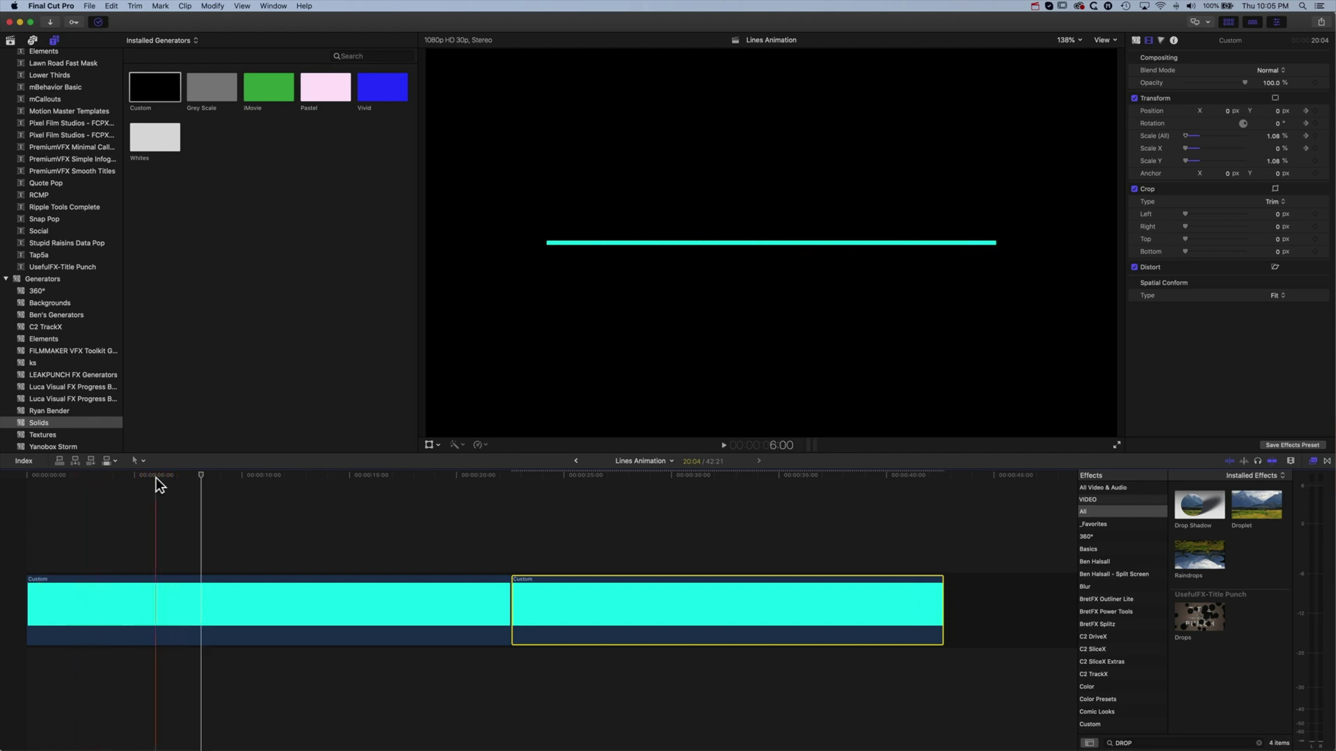
drag(206, 474, 71, 477)
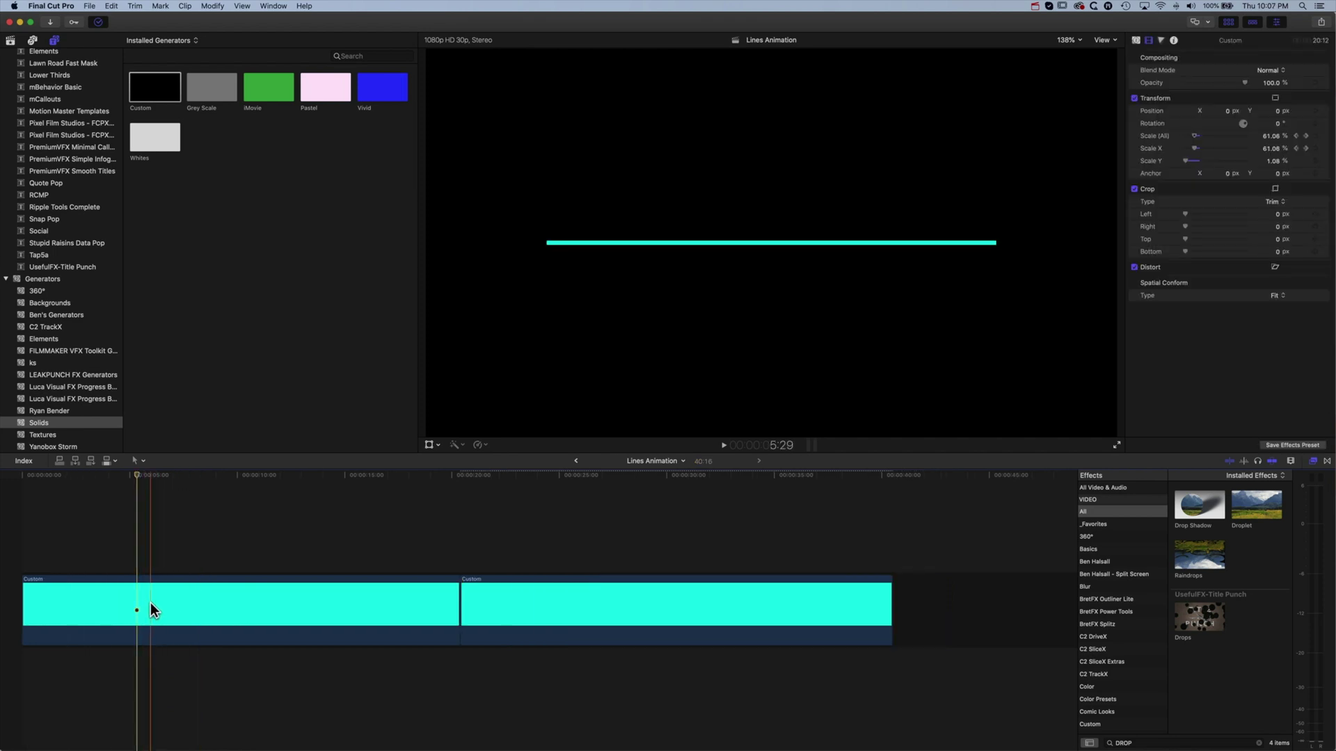
- Paste a copy of the first line clip at the end of the storyline and preview it
click(150, 602)
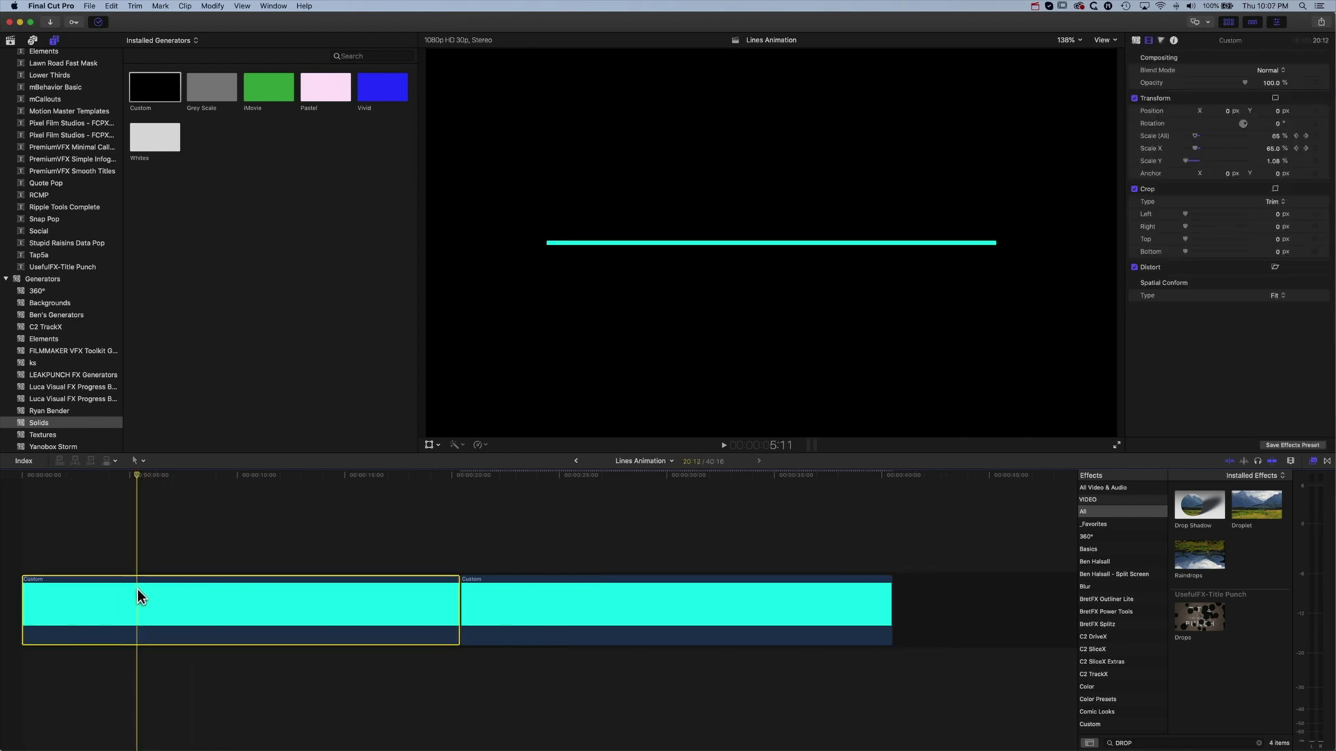
click(892, 499)
key(super+v)
key(space)
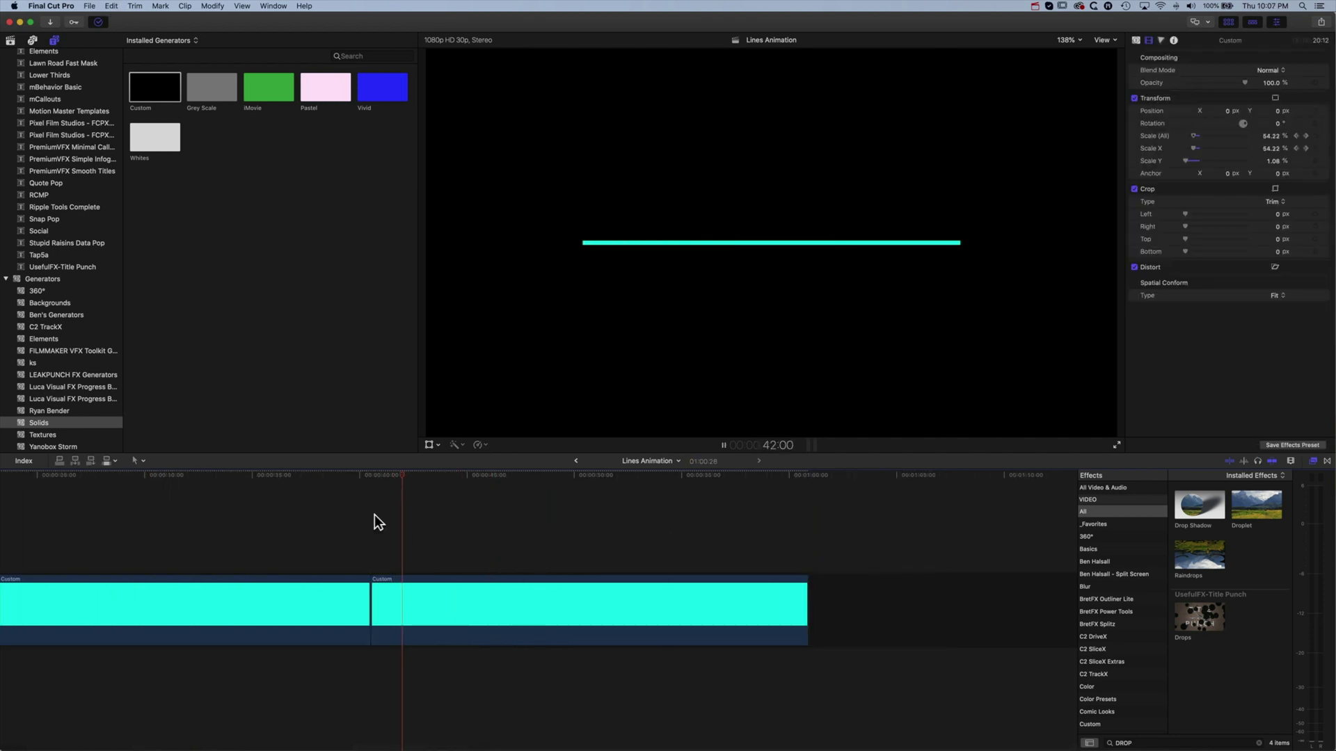
key(space)
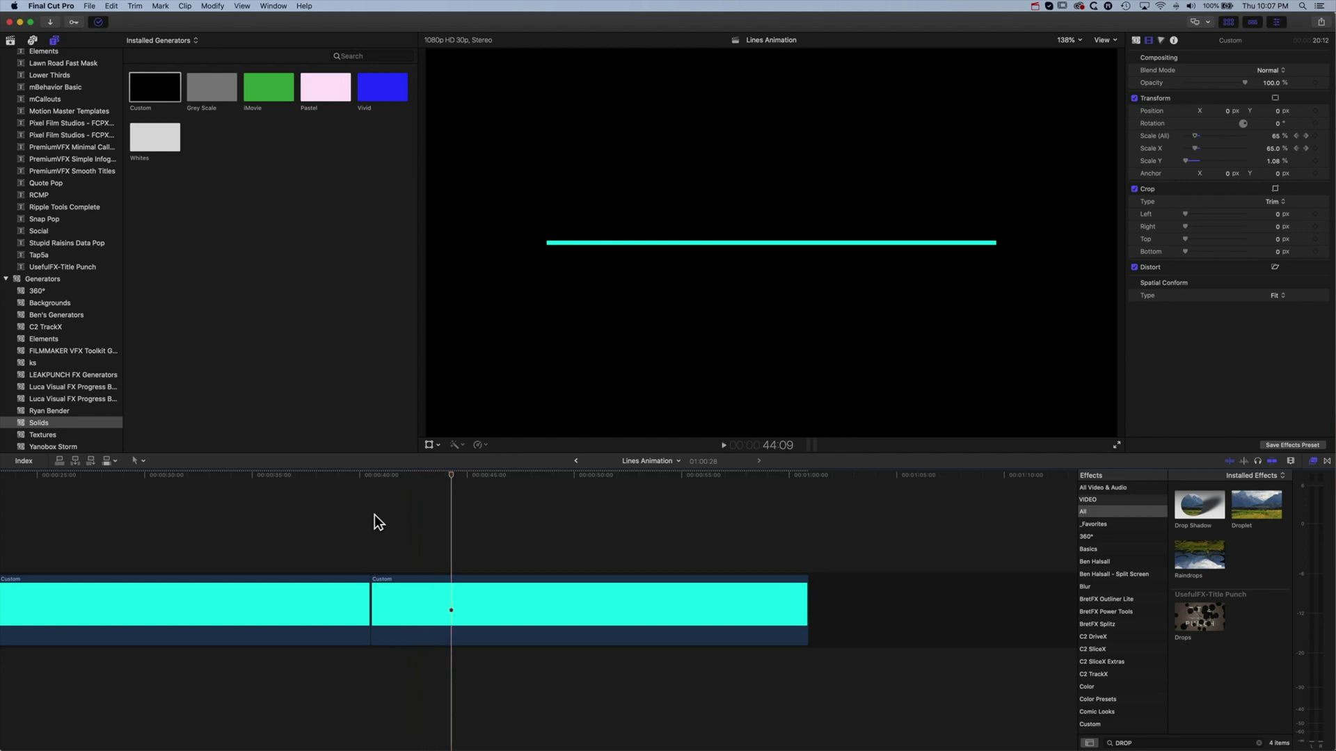
drag(452, 474, 369, 480)
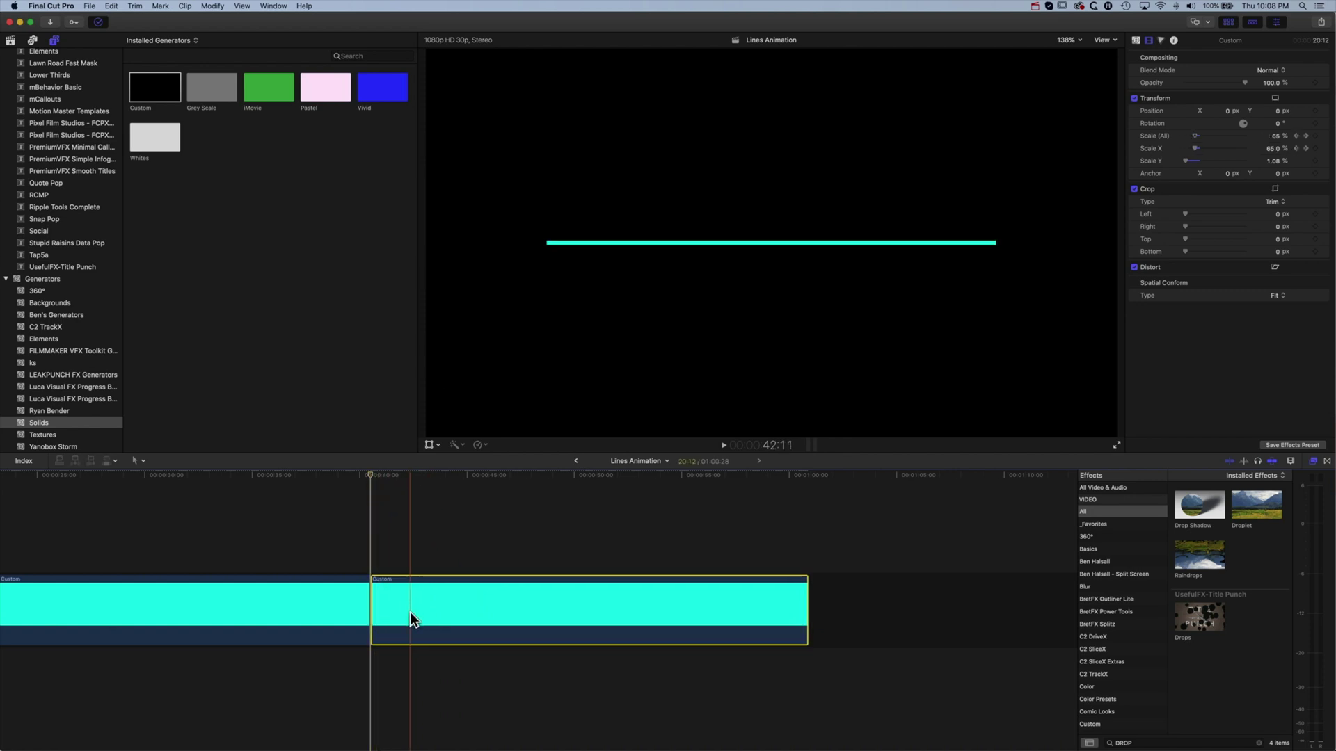
- Duplicate the line clip onto a lane above the storyline and stretch it to Scale Y 24.08%
drag(411, 611, 406, 532)
drag(384, 475, 459, 476)
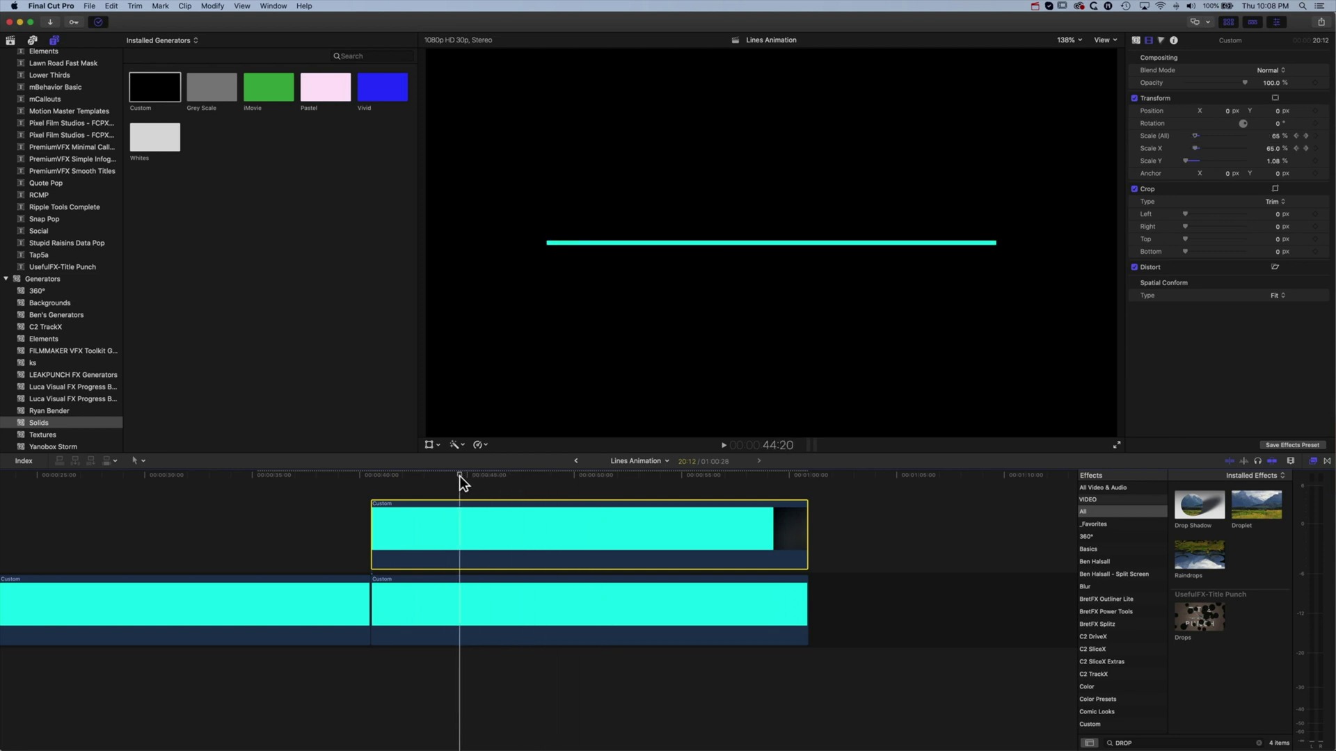
drag(1275, 160, 1290, 160)
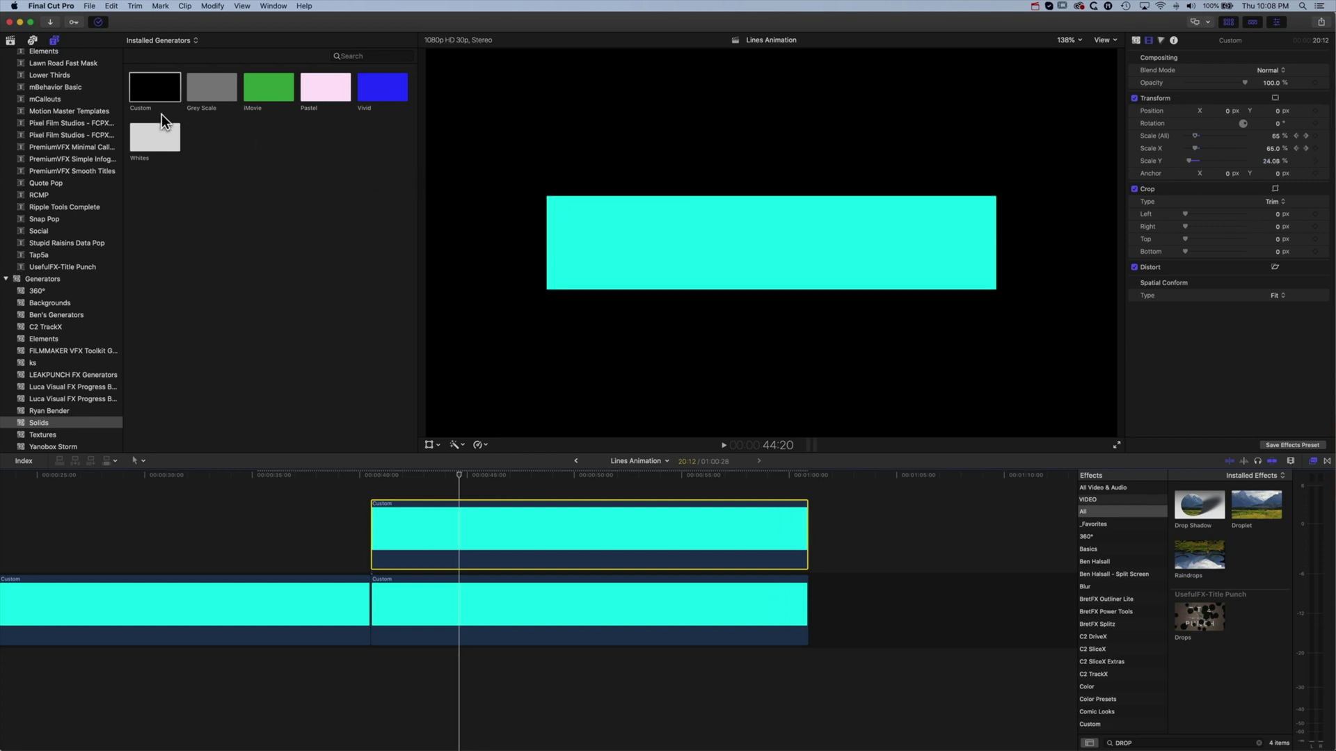
scroll(46, 102, up, 6)
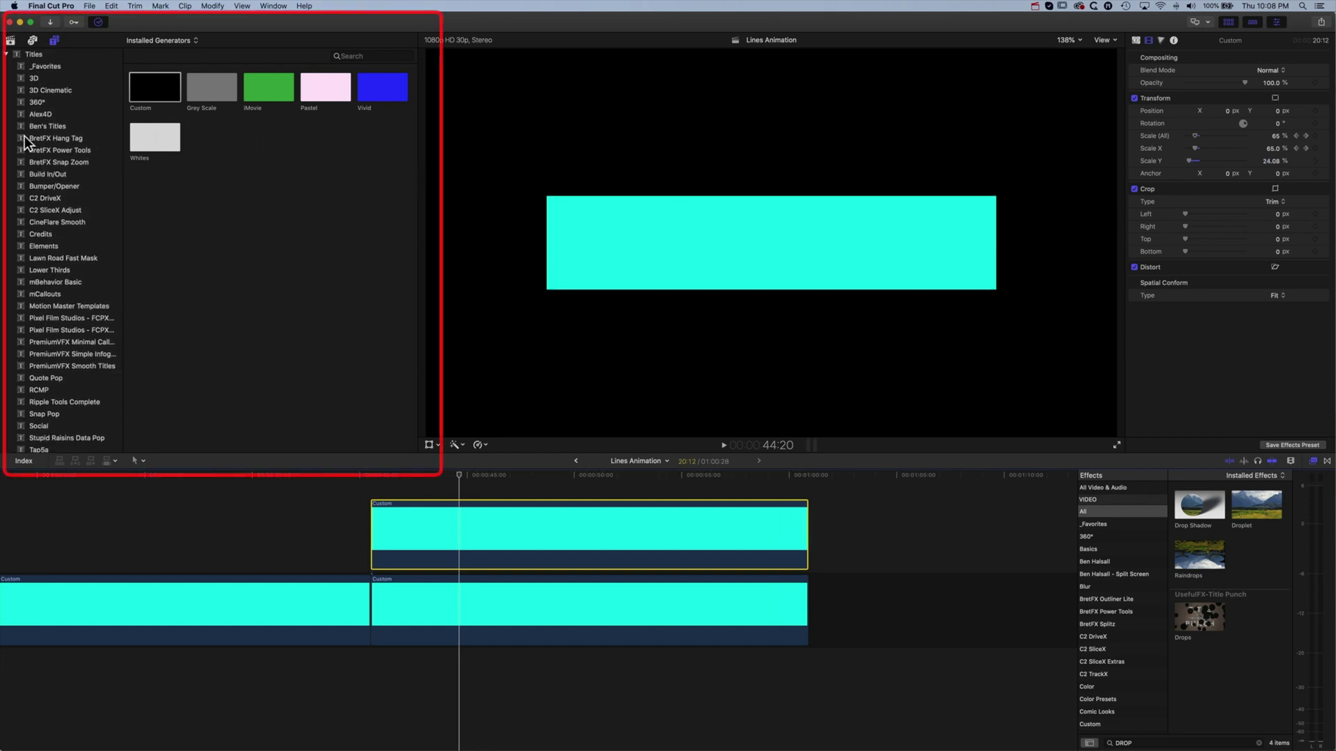
- Drag the Basic Title from the Bumper/Opener titles above the cyan clips and lengthen it rightward
click(39, 185)
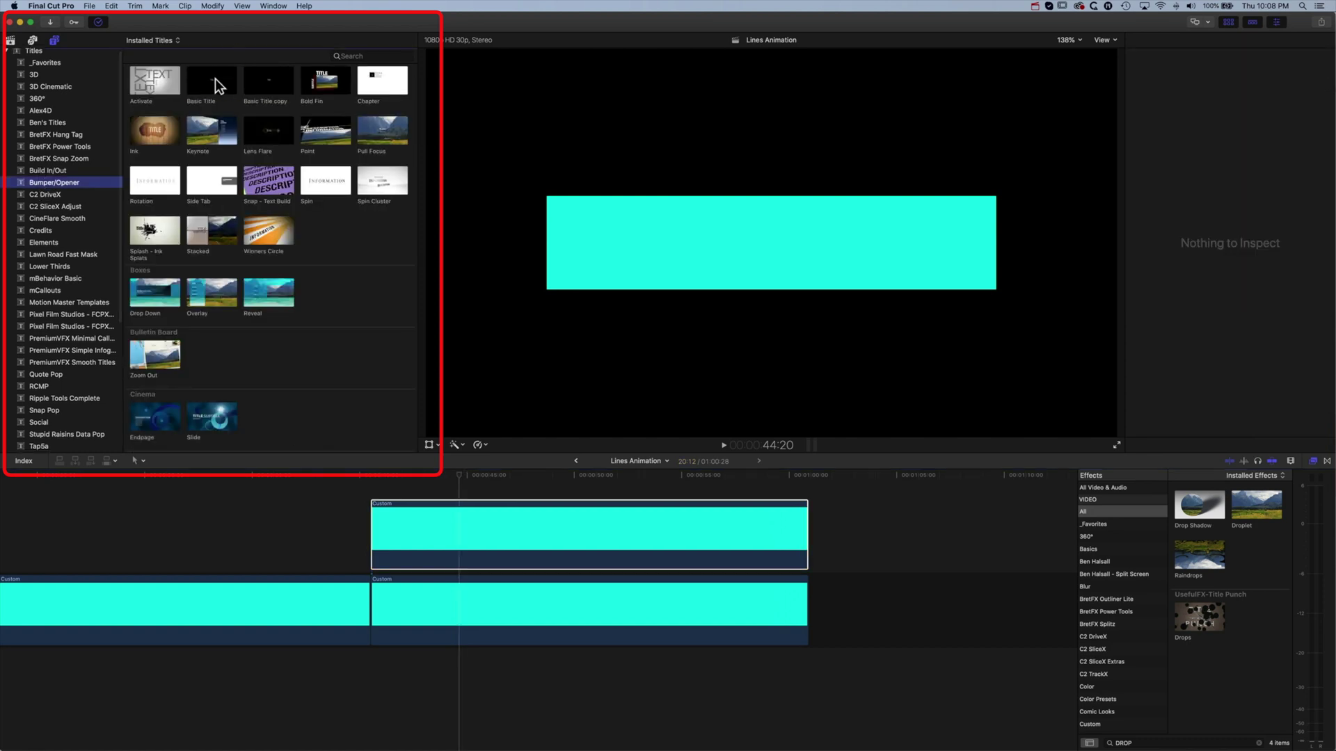
click(211, 80)
drag(208, 81, 373, 489)
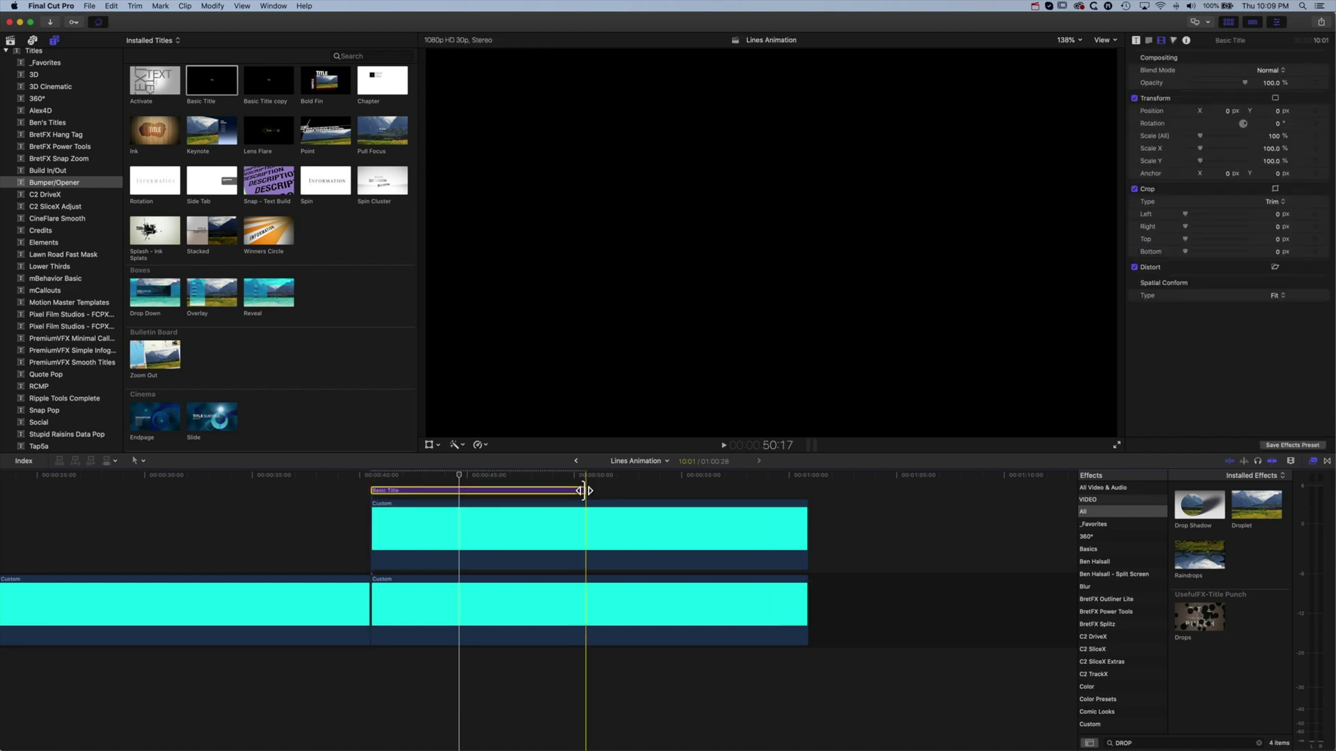
drag(611, 489, 777, 490)
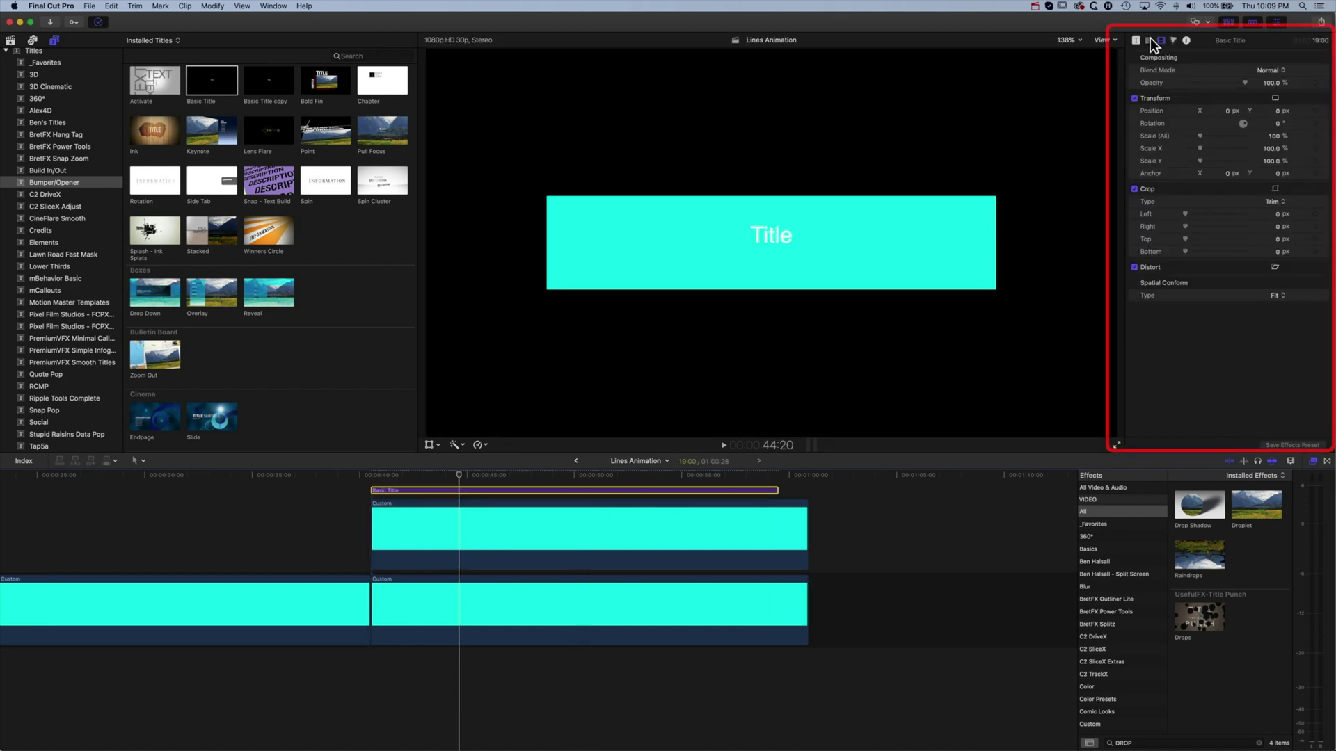
- Replace the placeholder title text with 'The opening'
click(1149, 40)
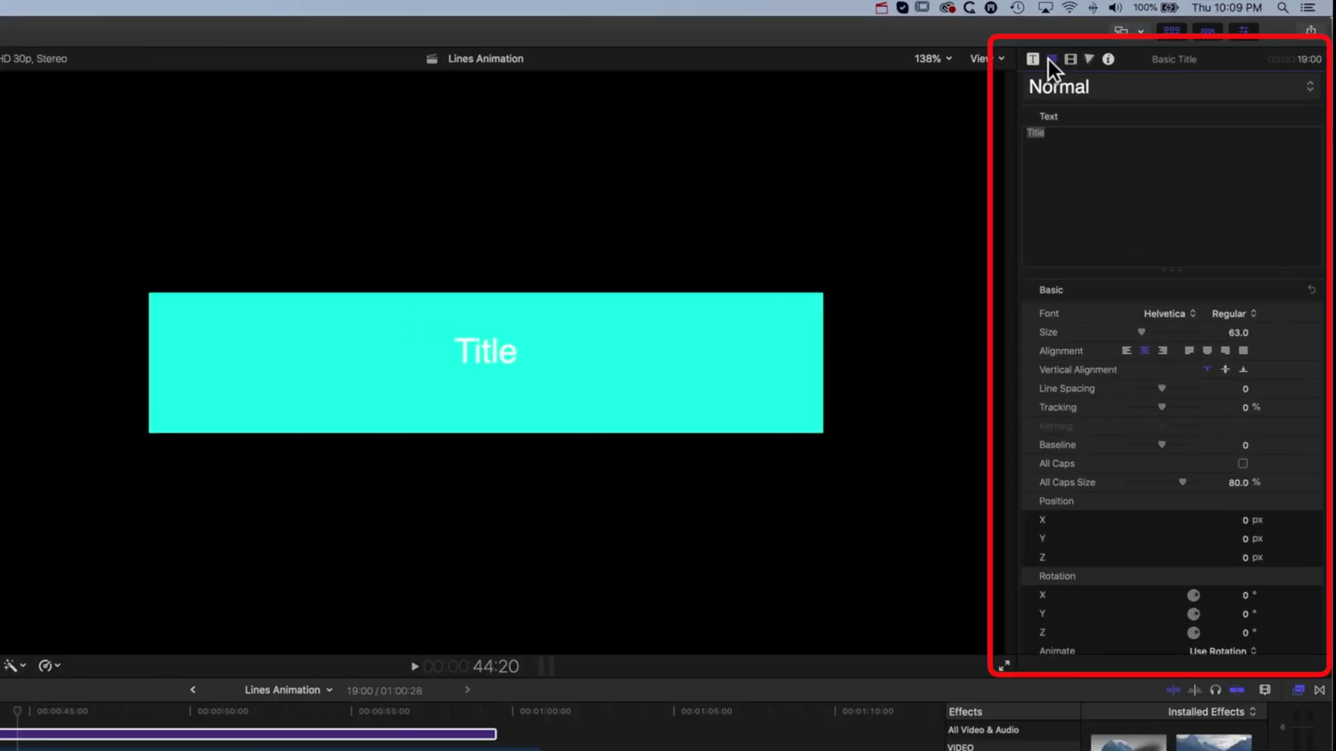
click(1104, 137)
text(t)
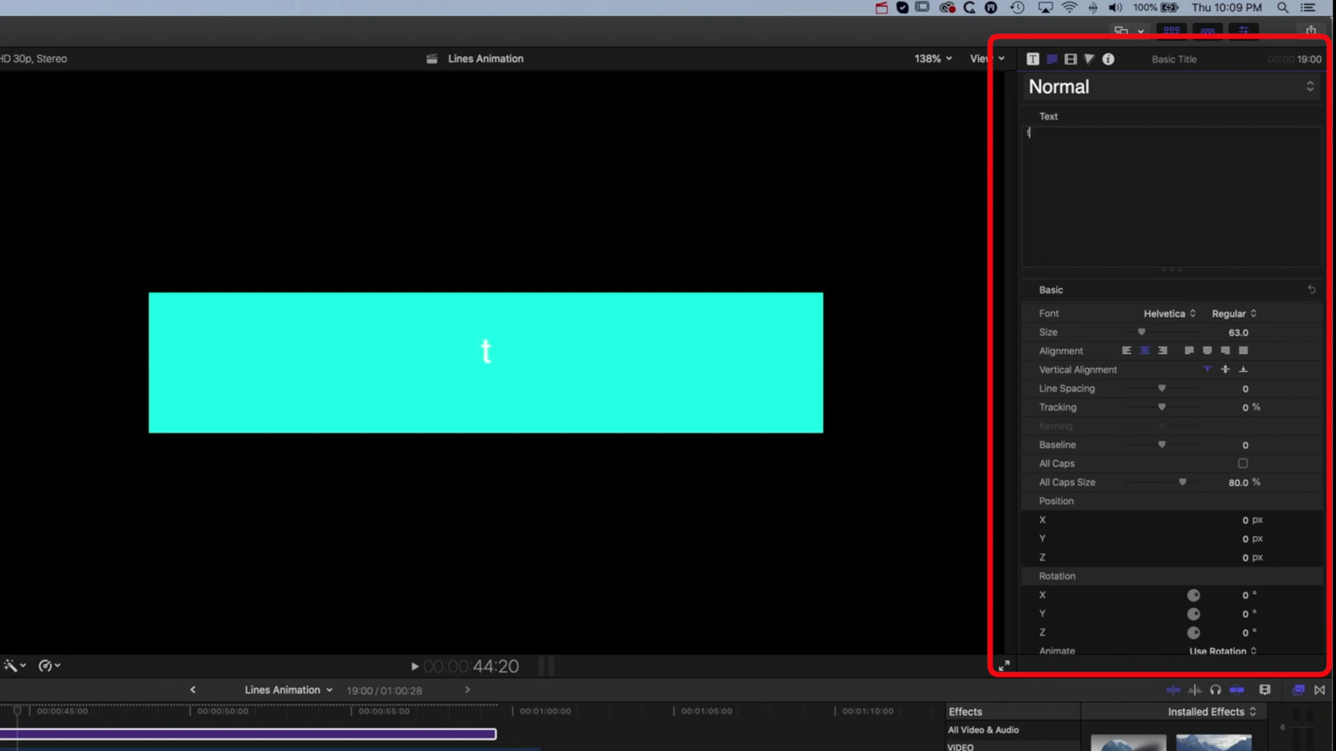
text(he)
key(BackSpace)
key(BackSpace)
key(BackSpace)
text(The opening)
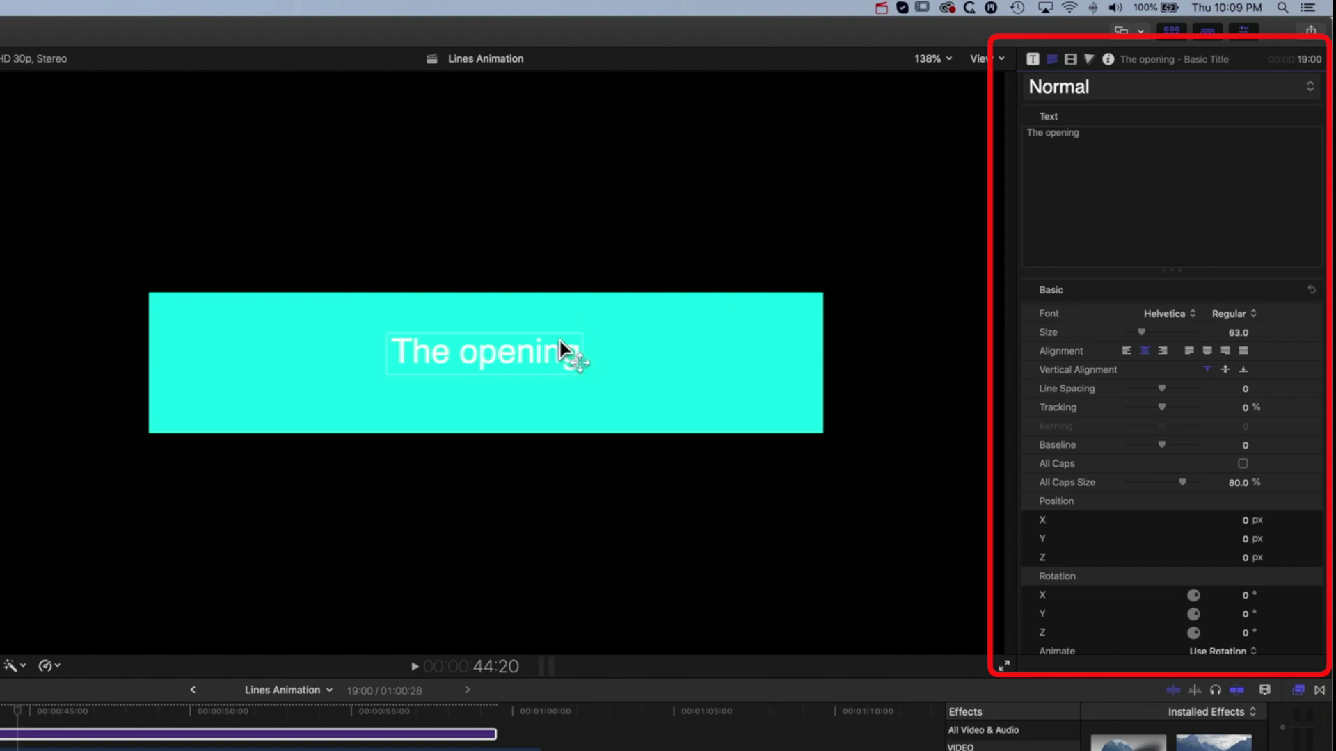
drag(1098, 135, 963, 122)
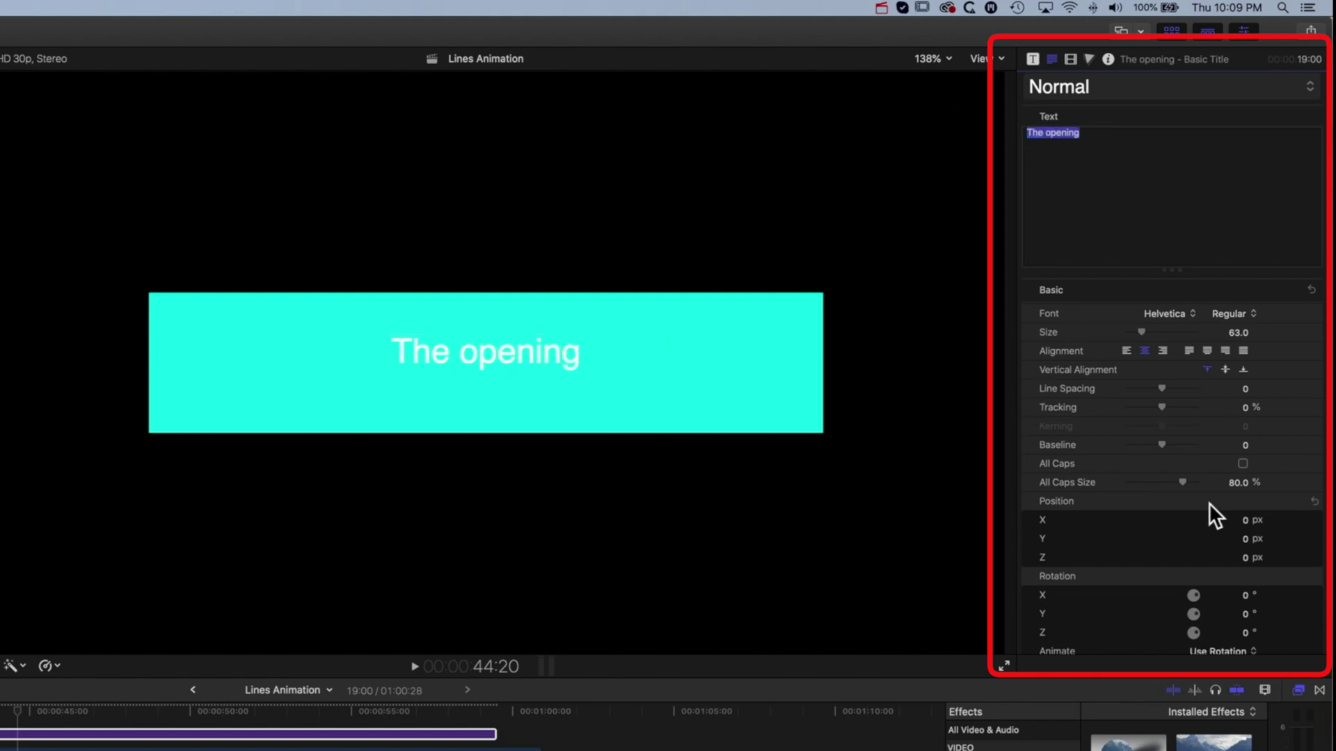
- Make the title Bold all caps at 100% caps size and size 181, nudged slightly down
click(1243, 463)
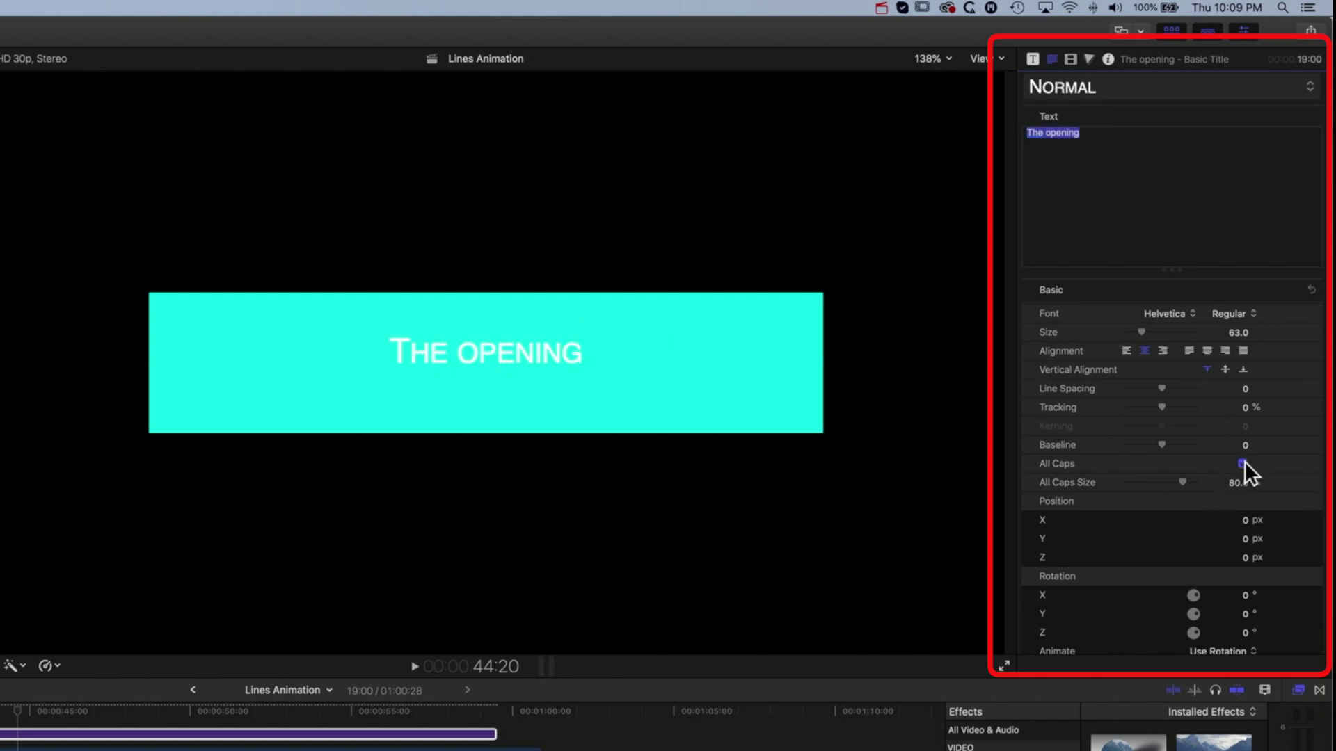
click(1233, 312)
click(1233, 372)
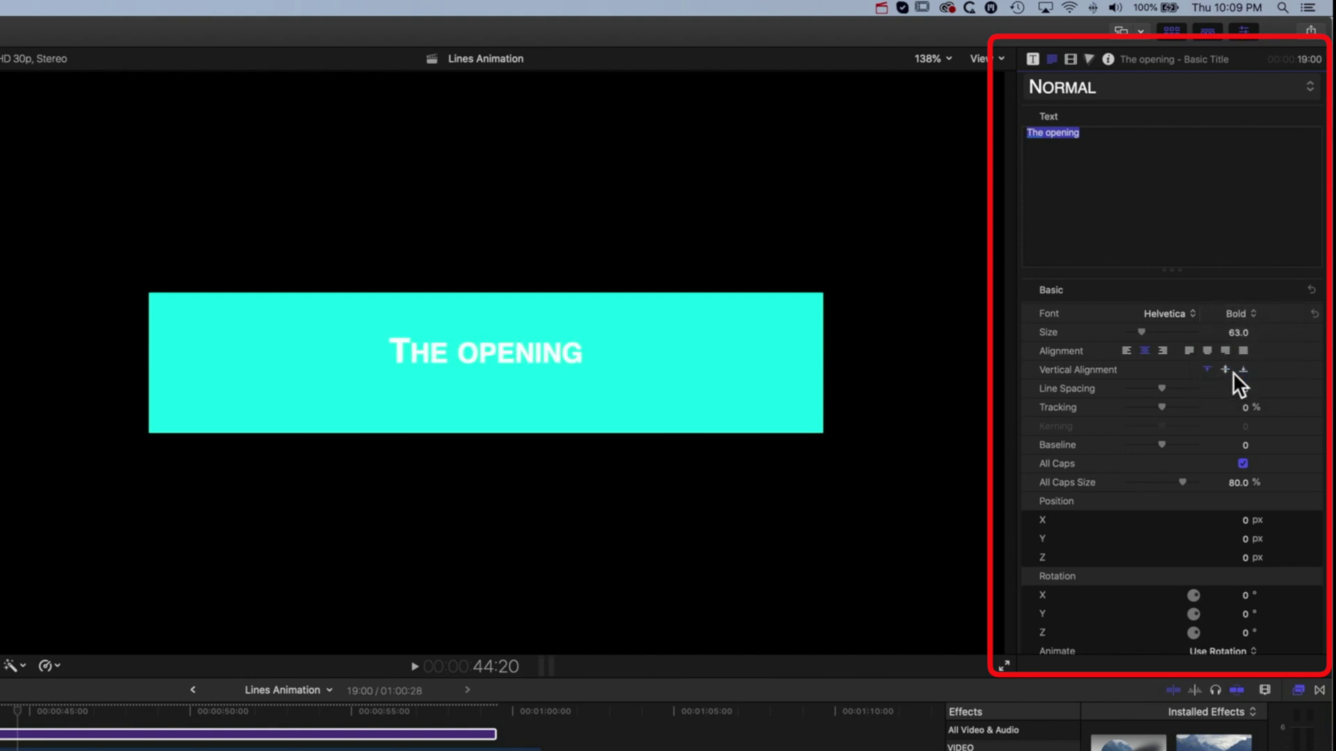
drag(1182, 481, 1212, 476)
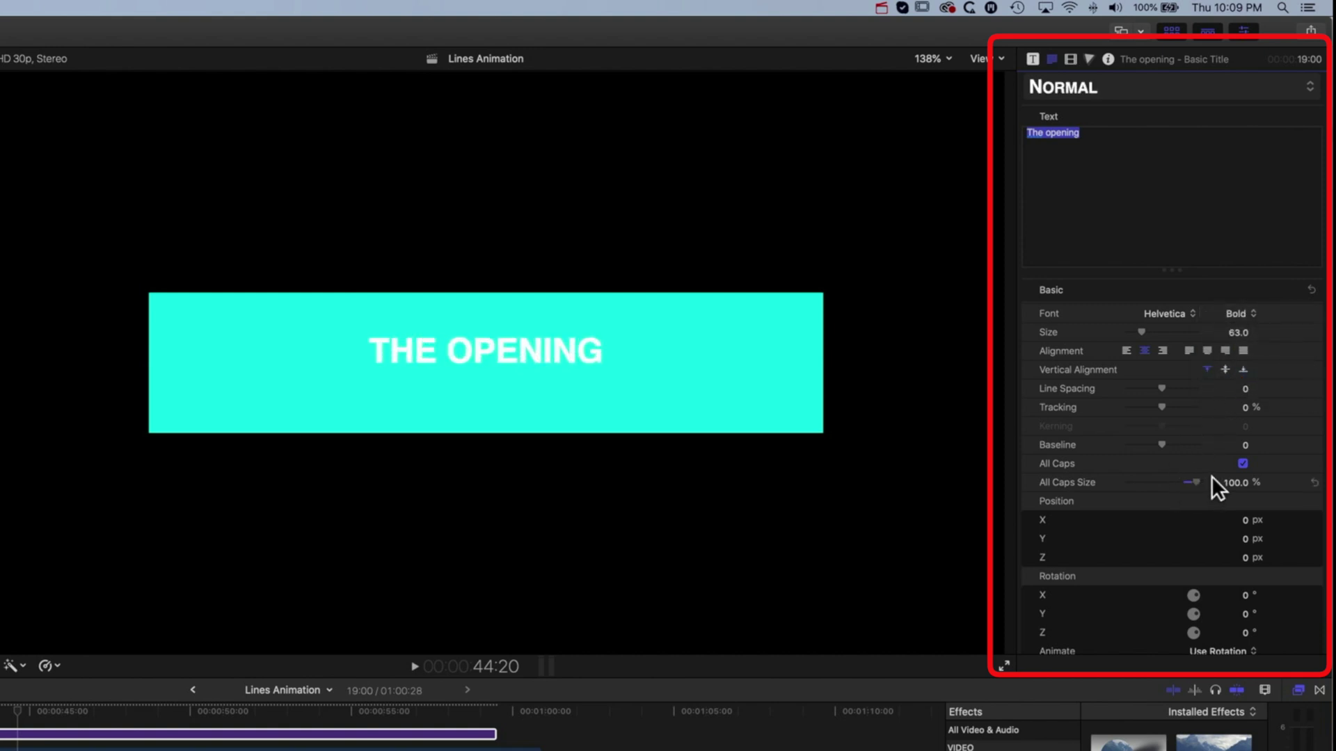
drag(1140, 327, 1170, 327)
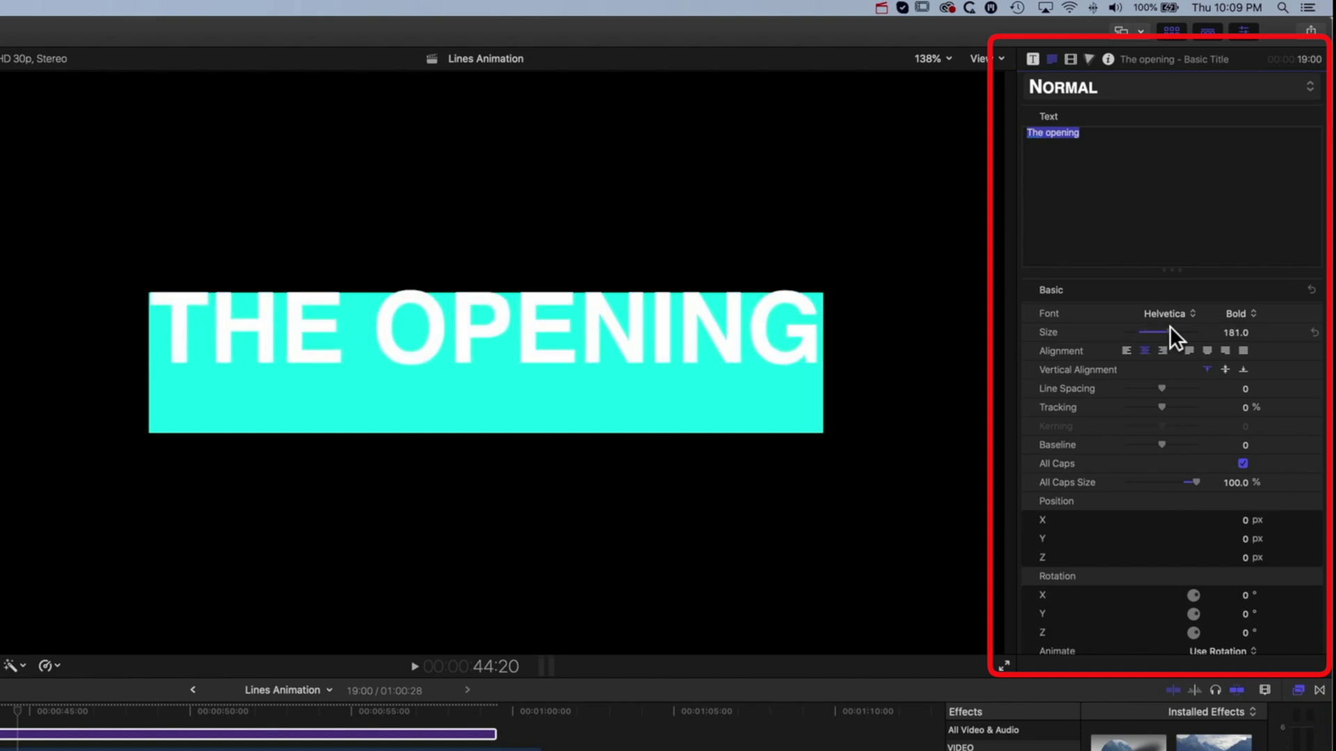
drag(577, 341, 587, 369)
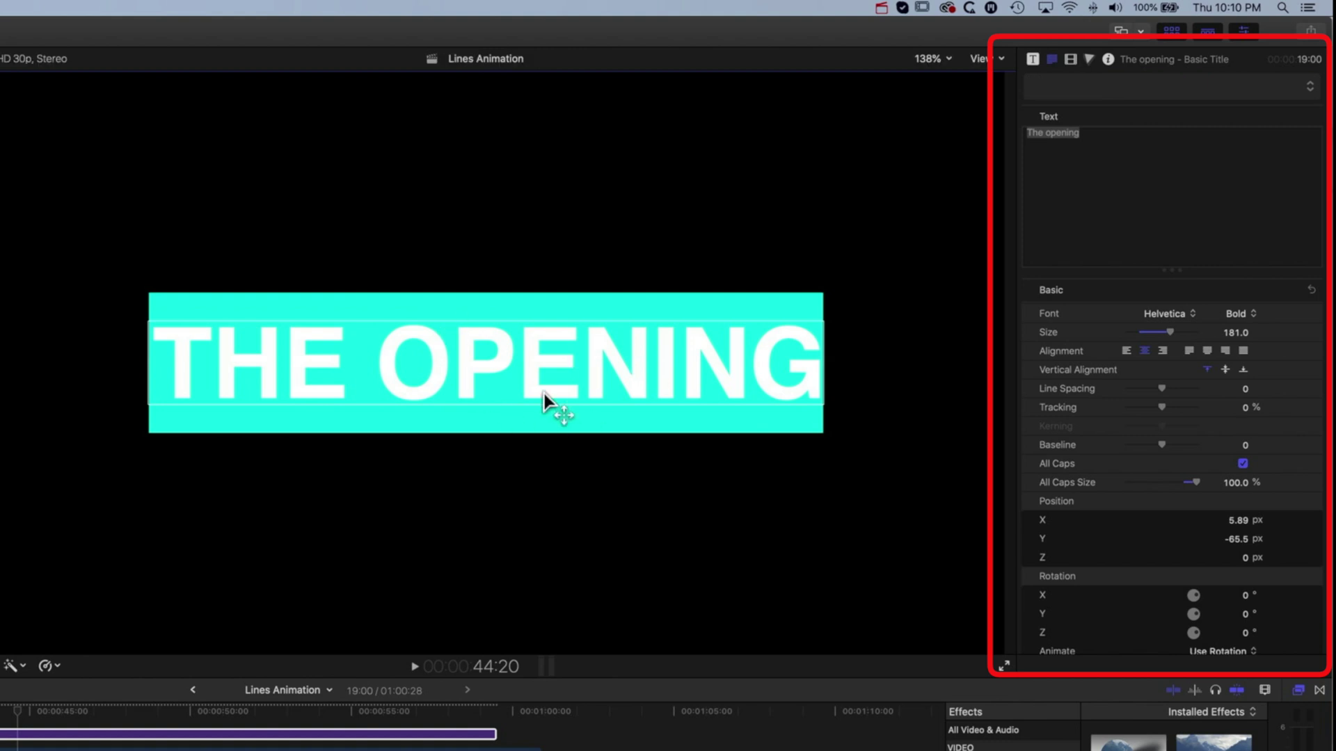
- Extend the title clip's end further right and preview the title animation
drag(496, 734, 538, 734)
click(287, 708)
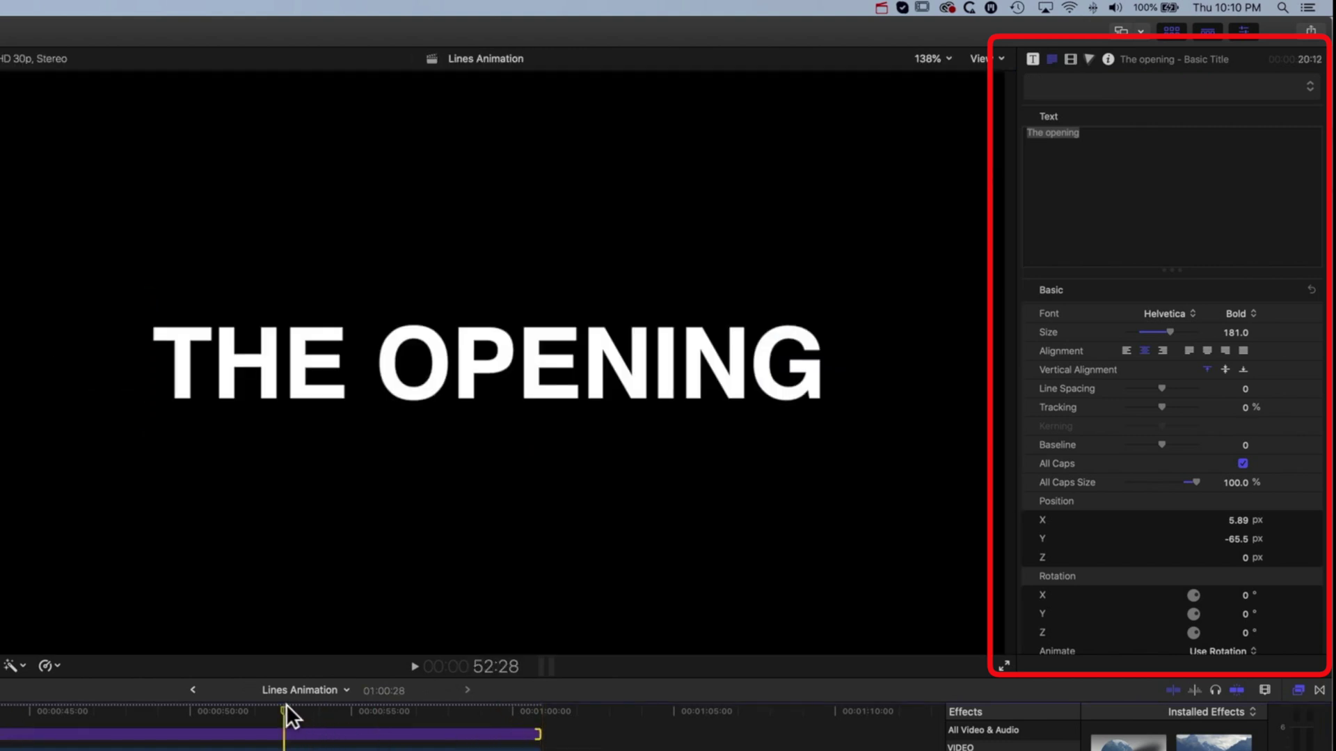
drag(286, 704, 1, 715)
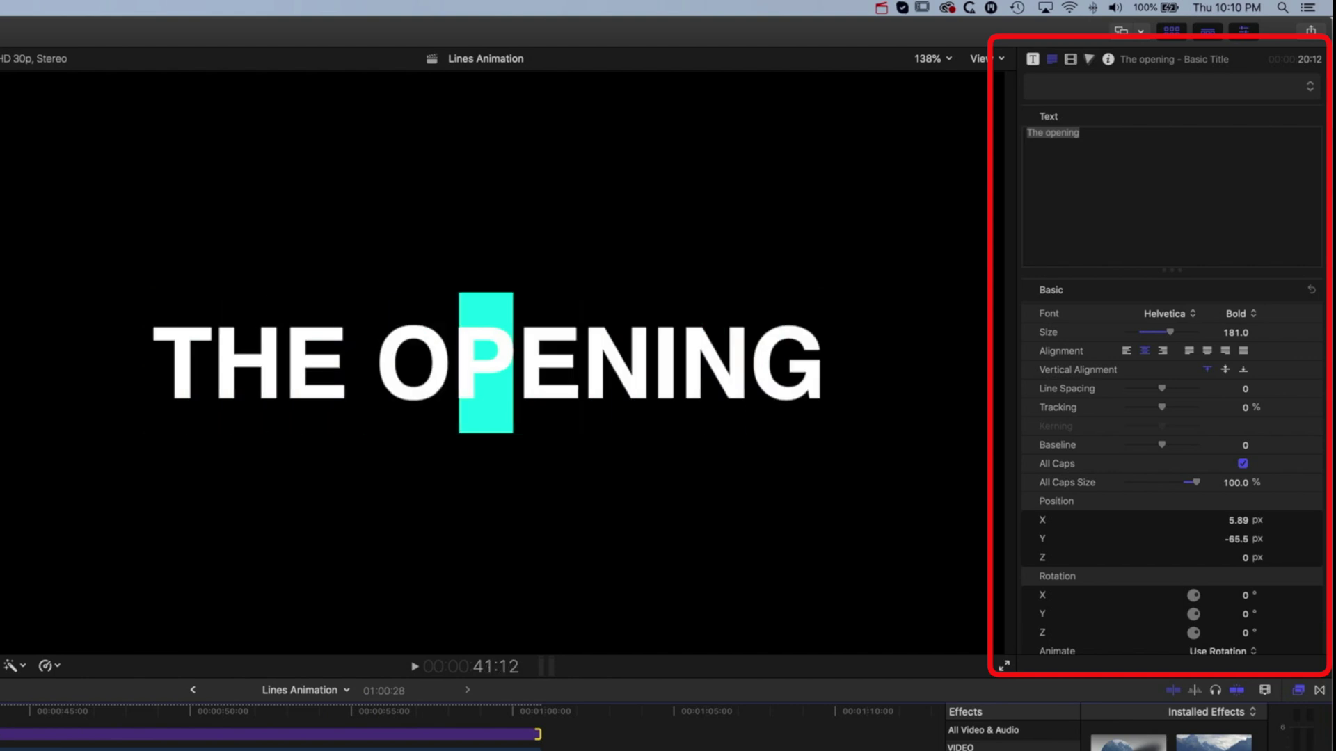
key(space)
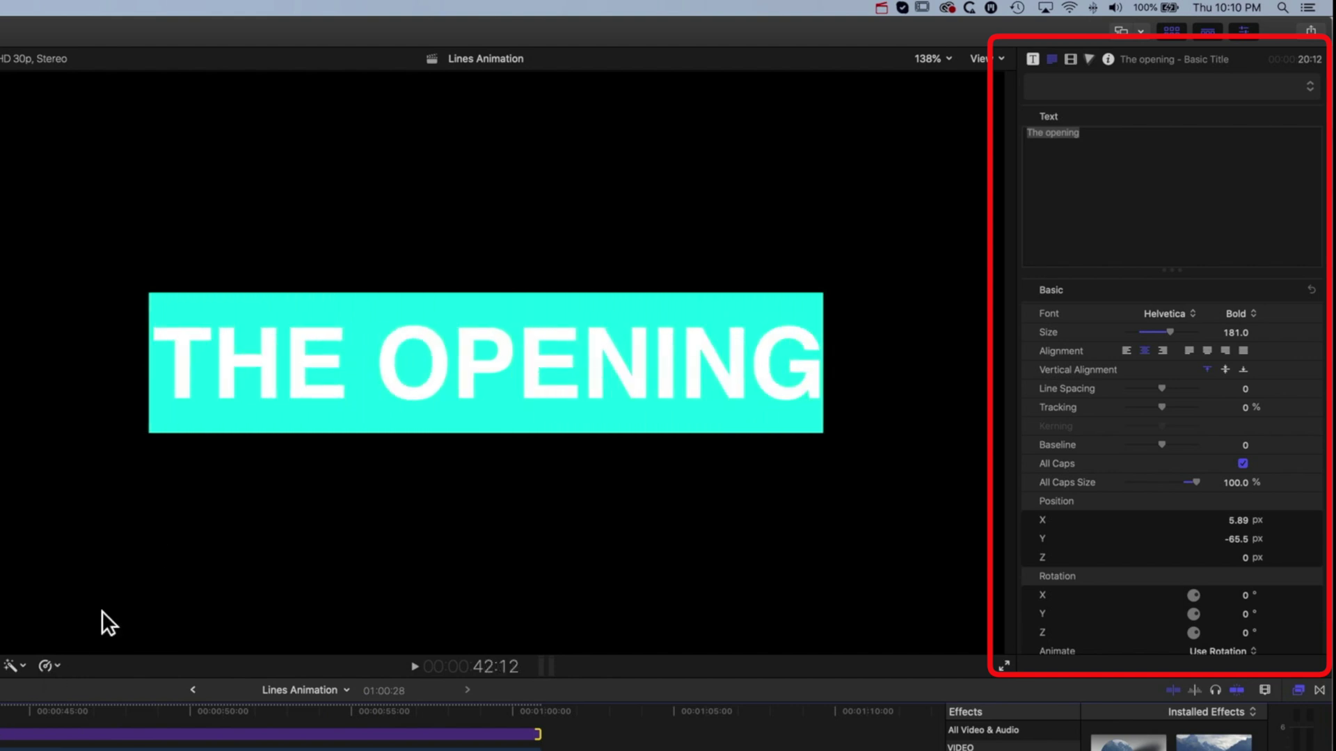
key(x)
key(/)
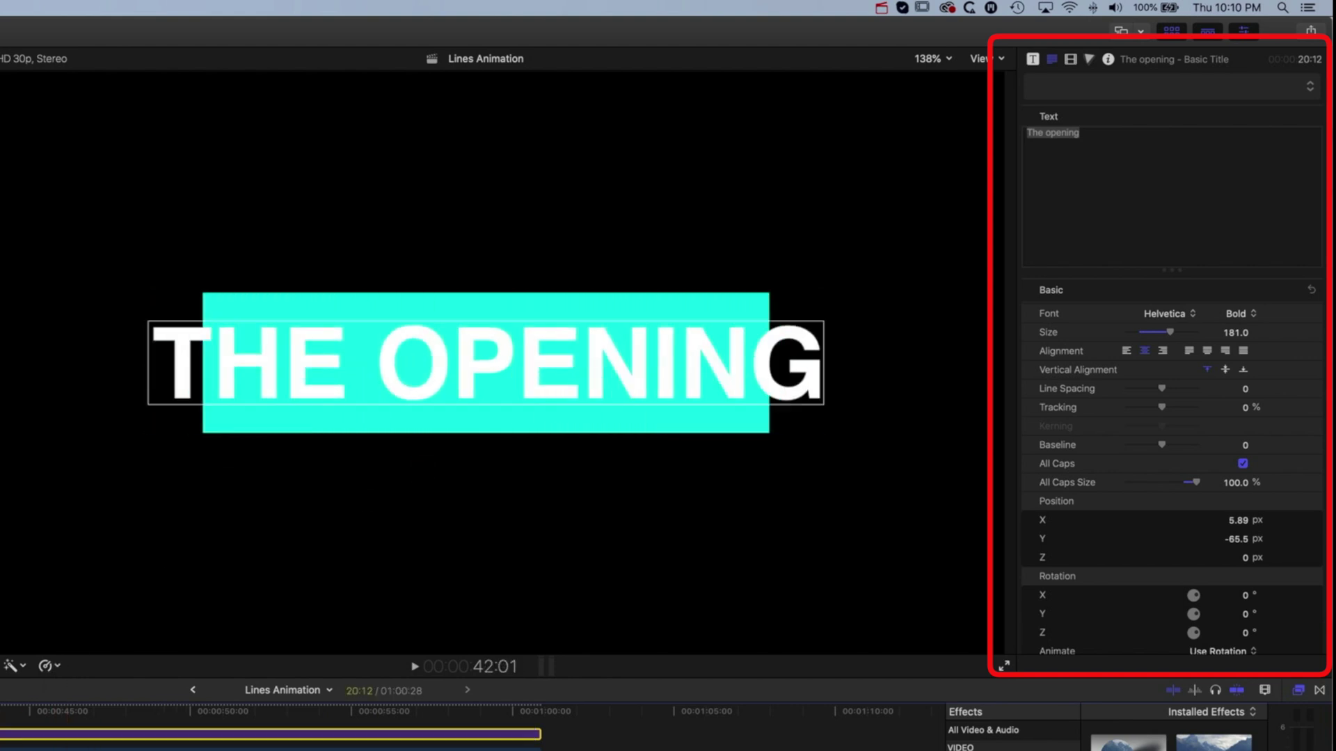
- Set the title's blend mode to Stencil Alpha and play back the result
click(1071, 58)
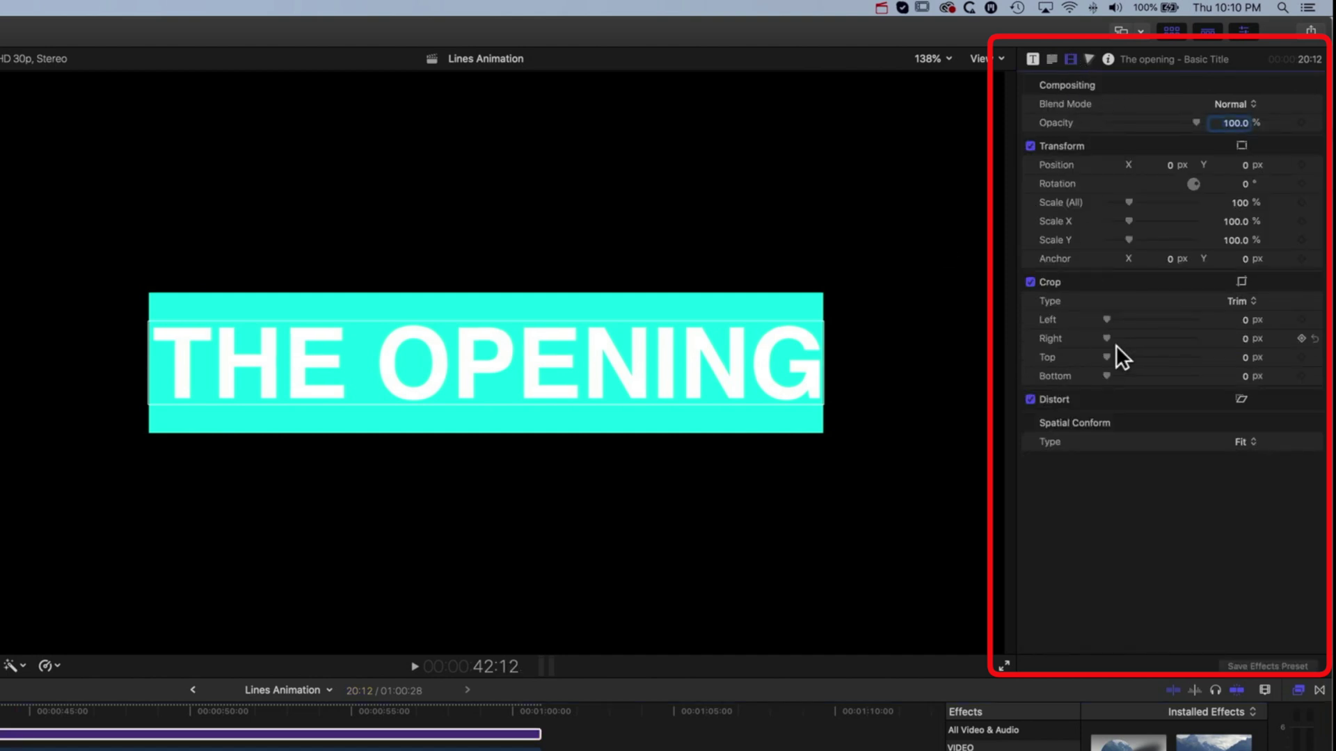
click(1236, 104)
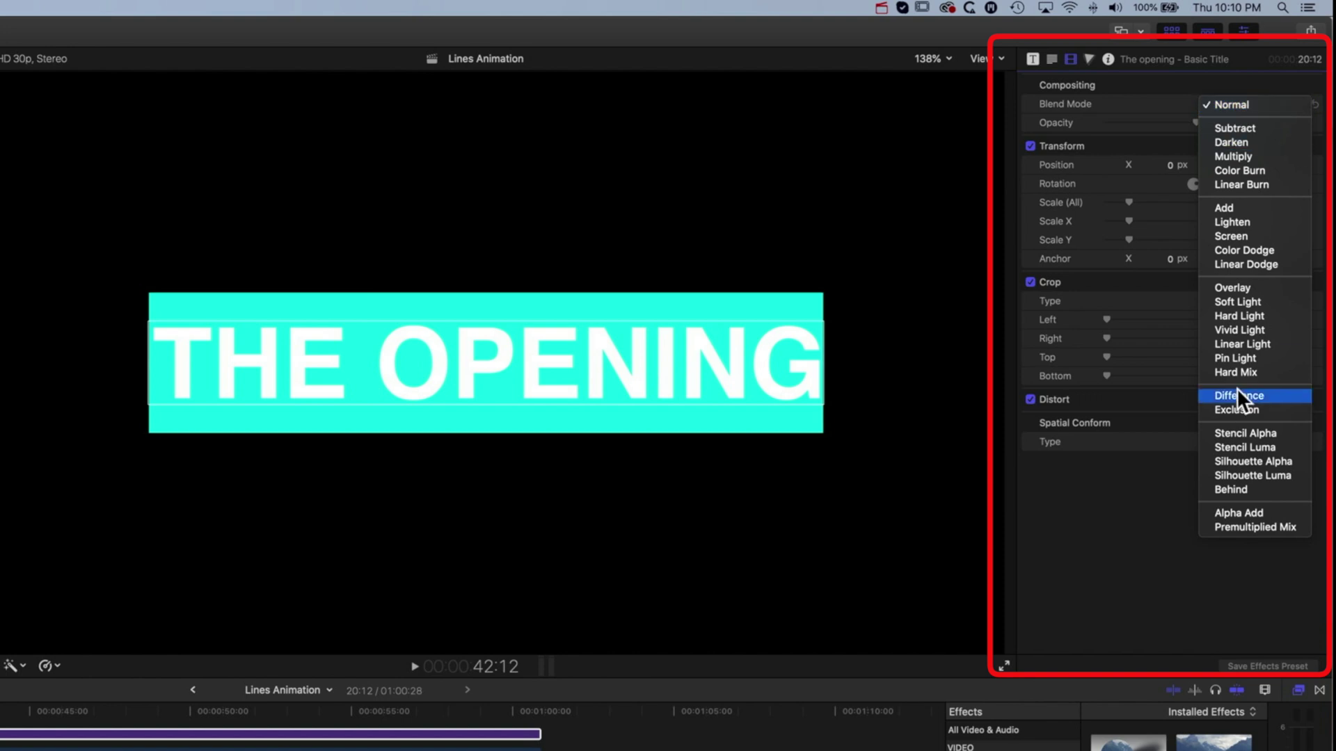
click(1237, 432)
key(space)
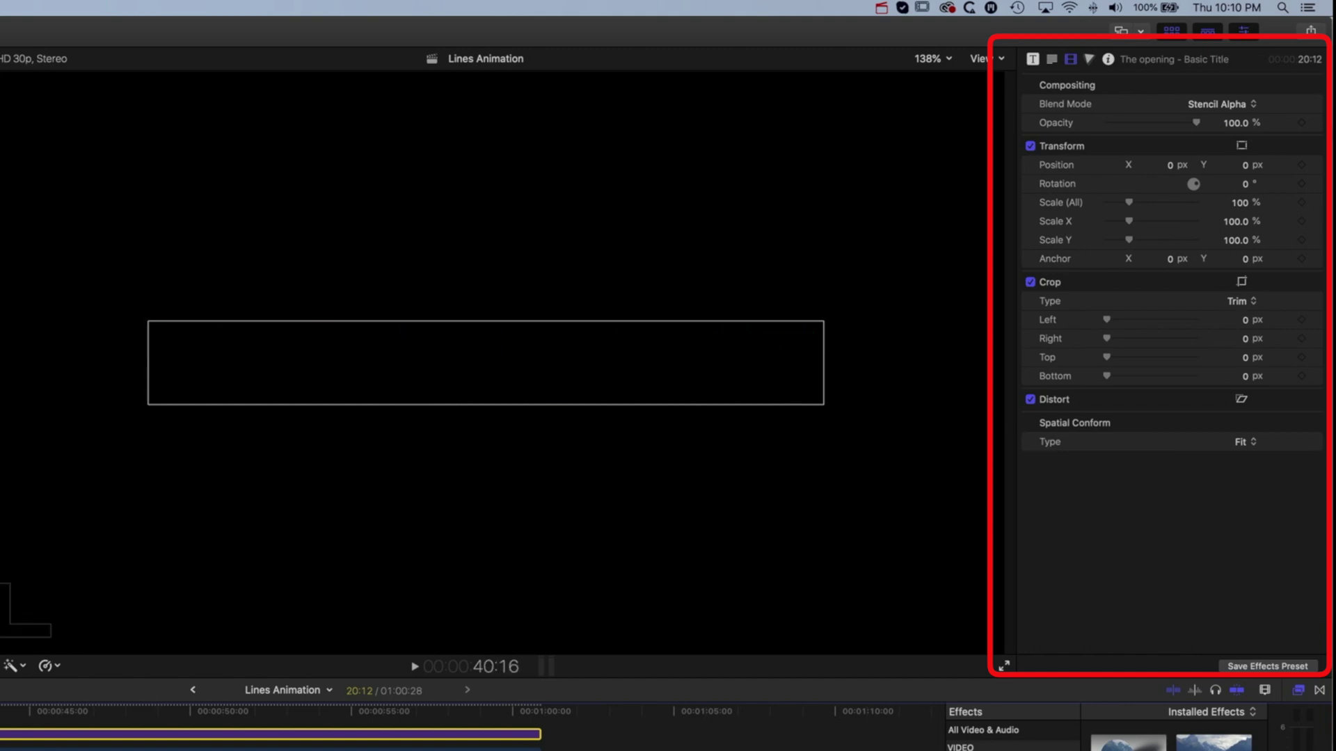
key(space)
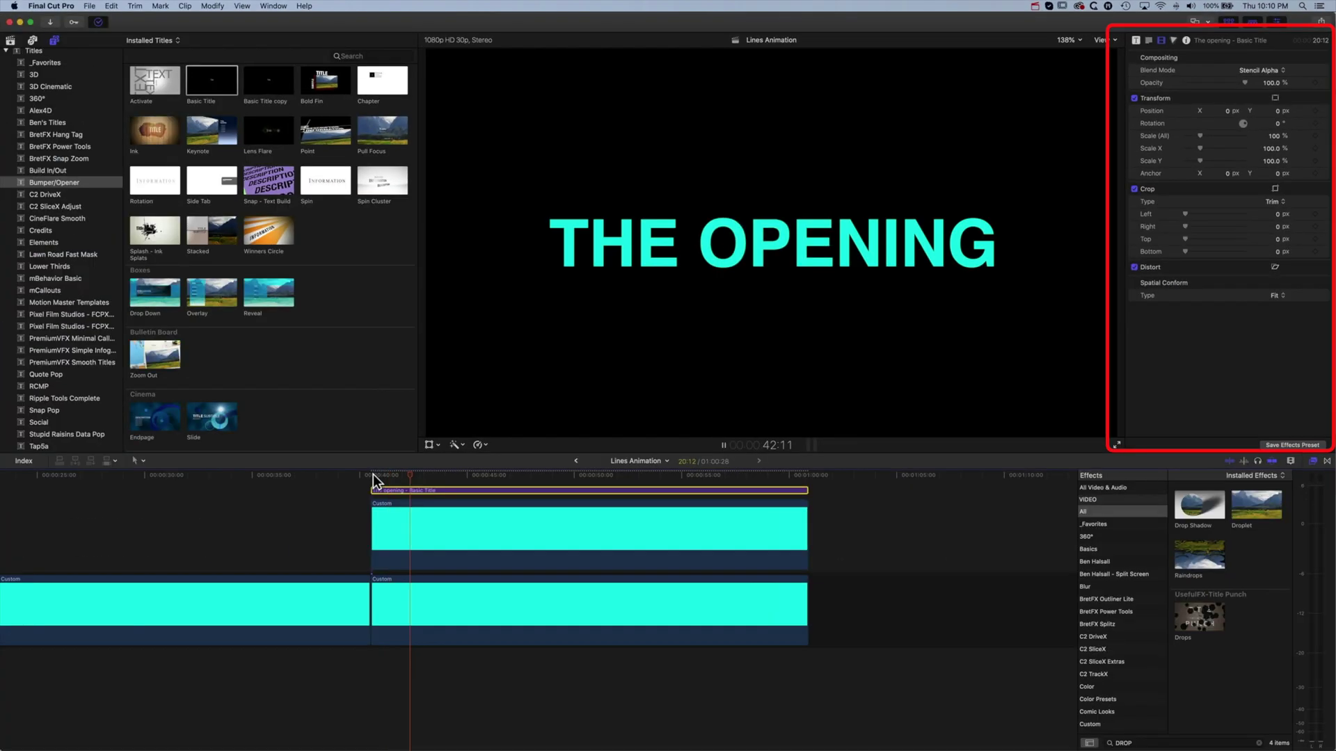
key(space)
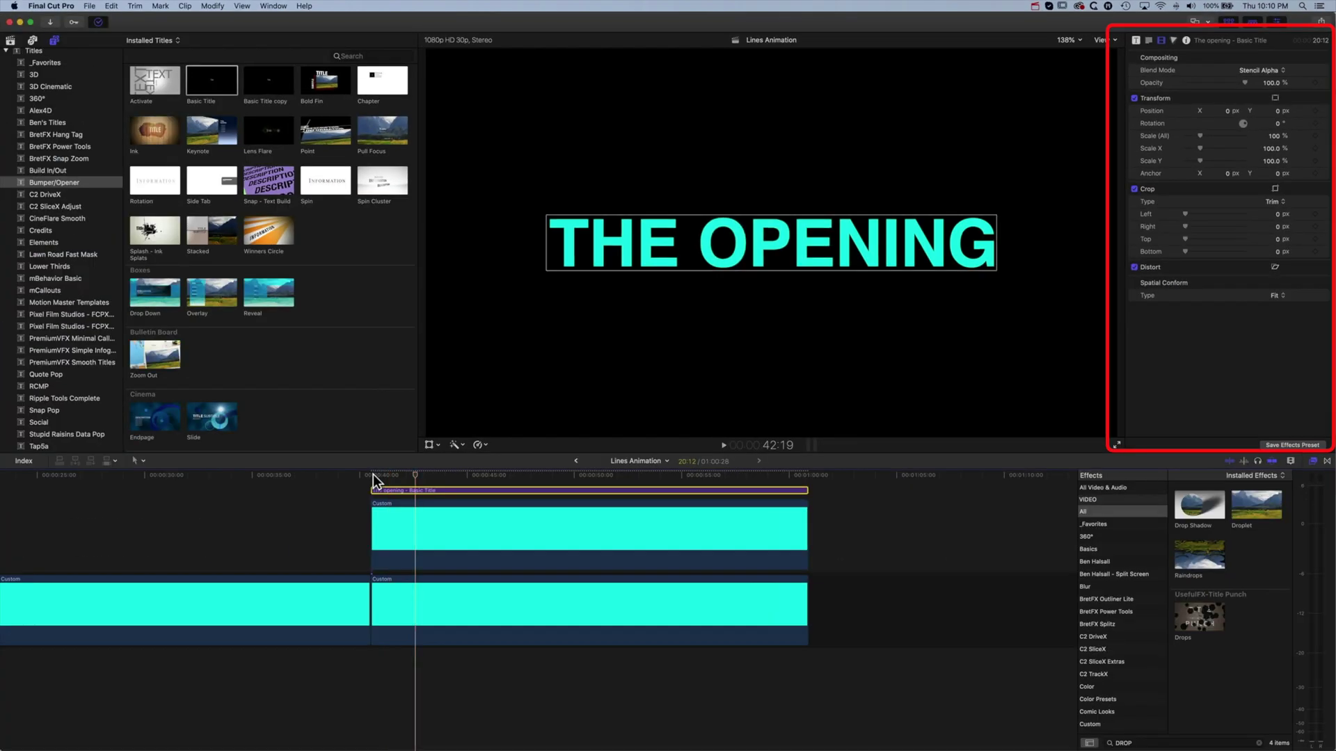
- Retime the upper cyan clip's scale keyframes in its video animation, then play back
click(412, 519)
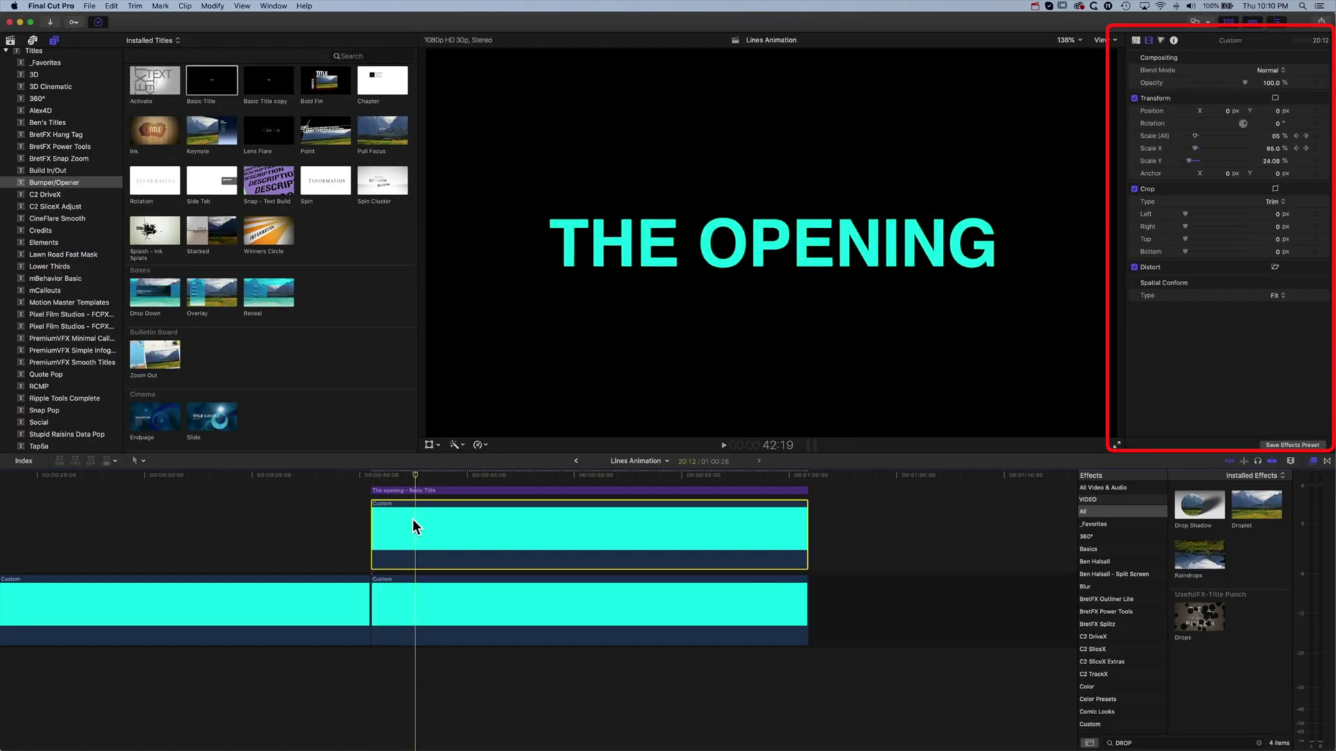
right_click(412, 519)
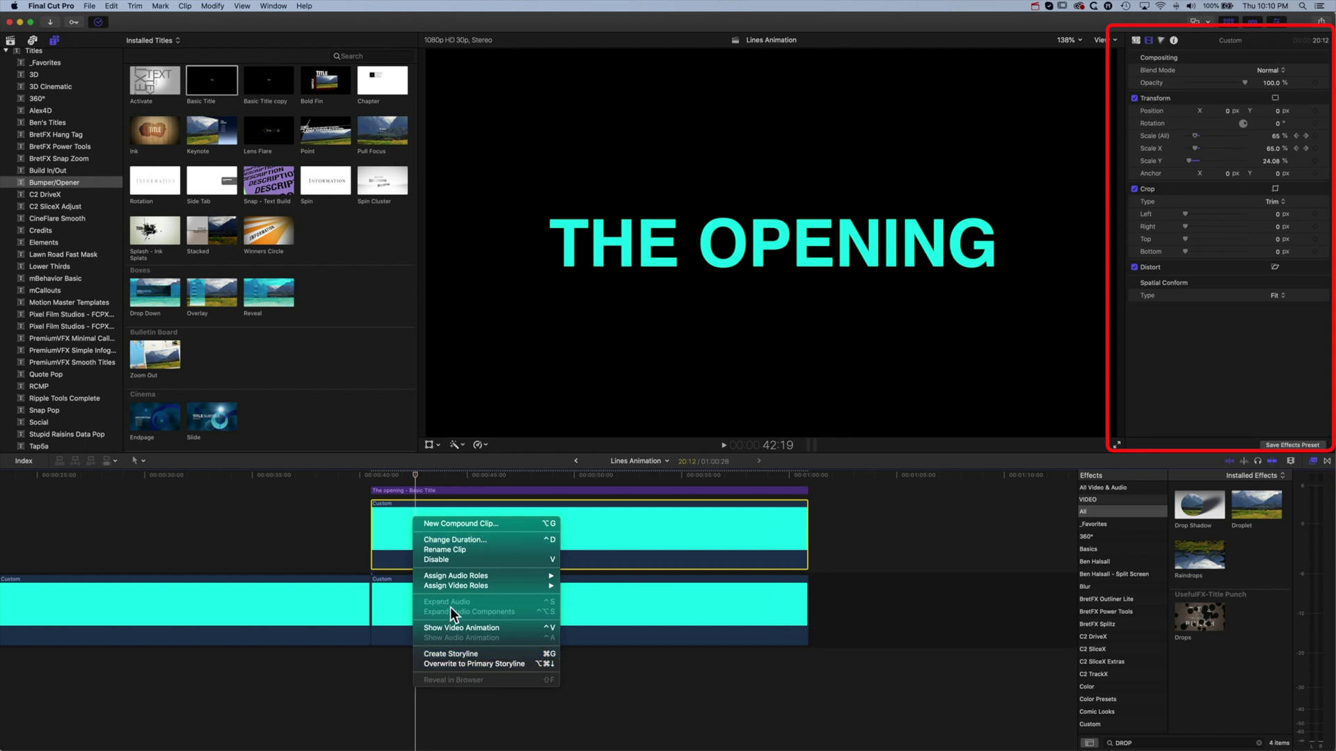
click(452, 629)
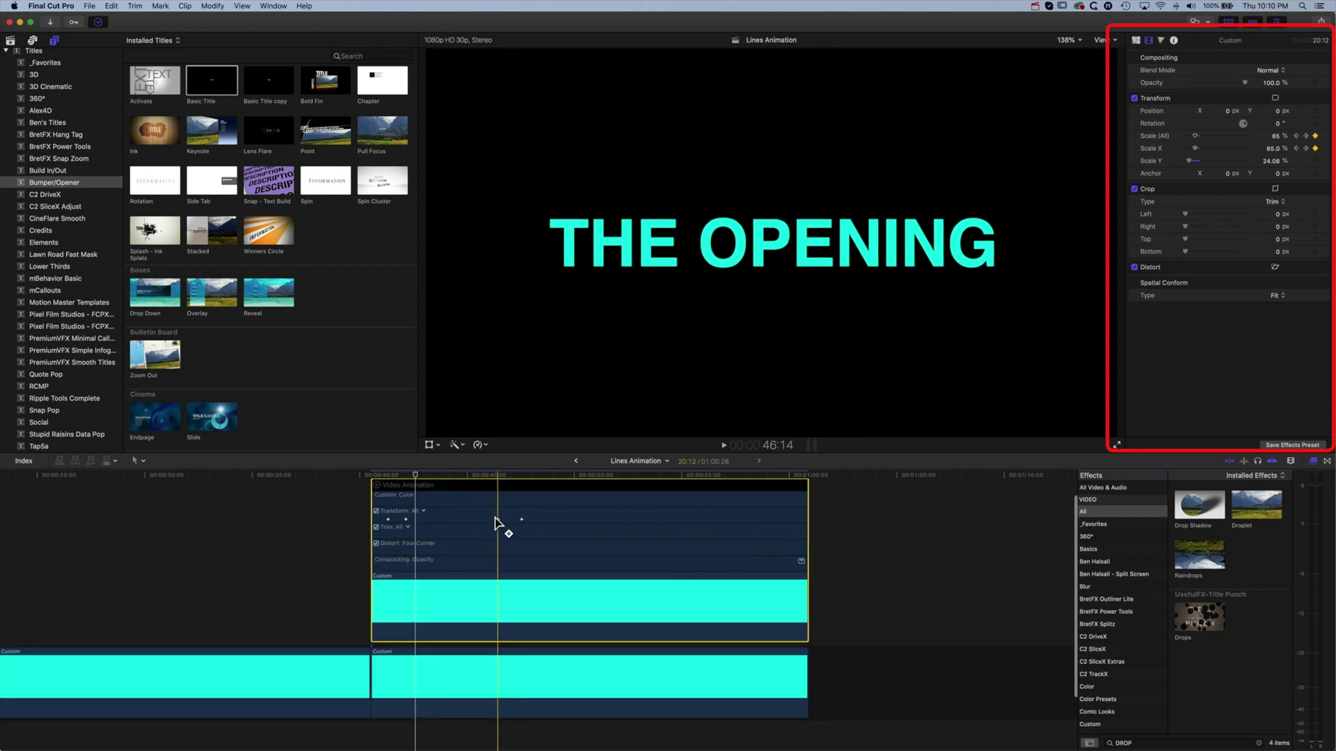
drag(521, 519, 620, 519)
alt+click(430, 519)
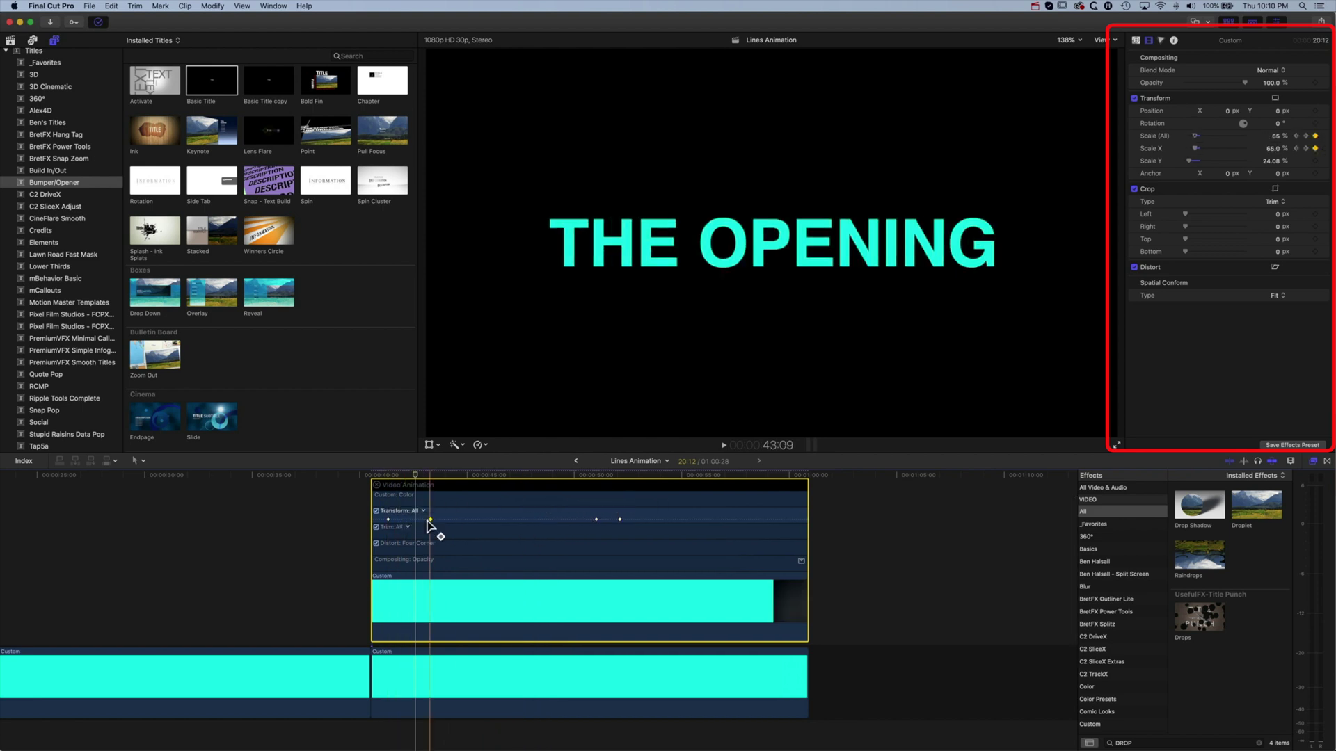
drag(596, 519, 583, 519)
key(ctrl+v)
key(space)
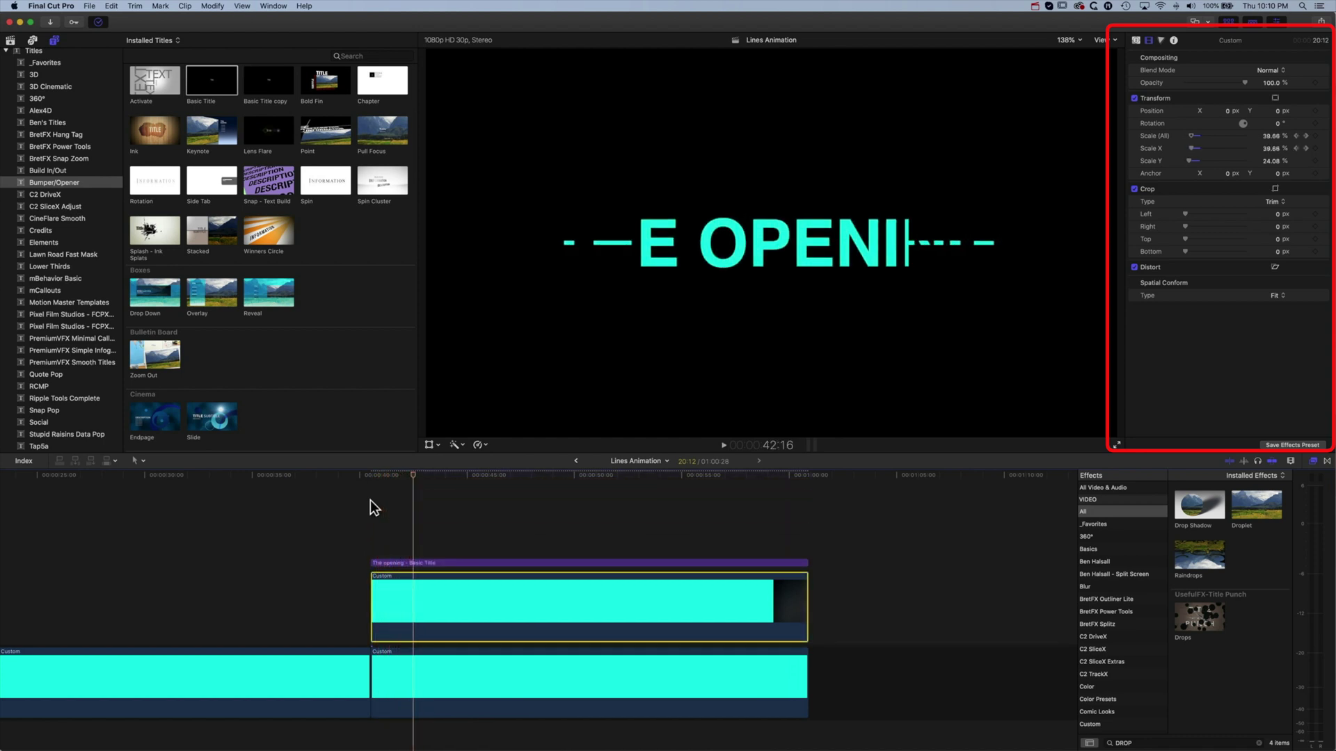
click(375, 474)
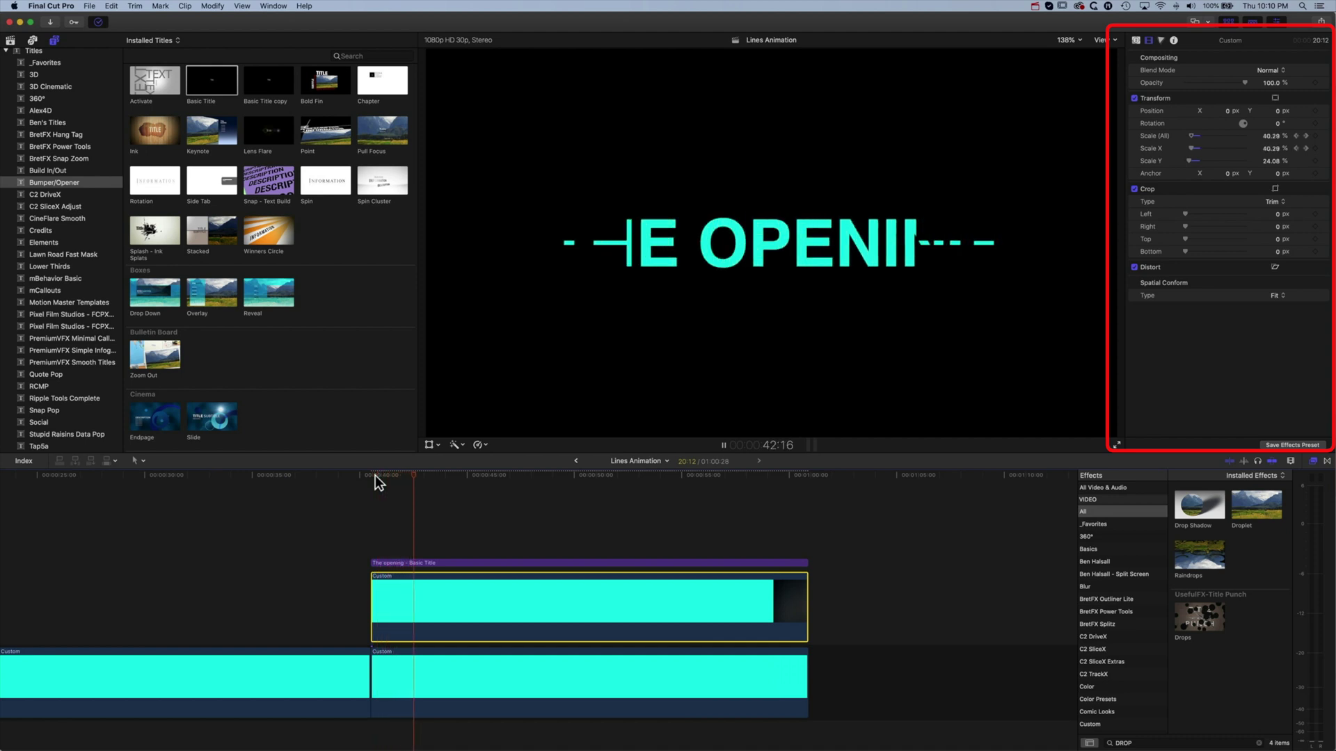
key(space)
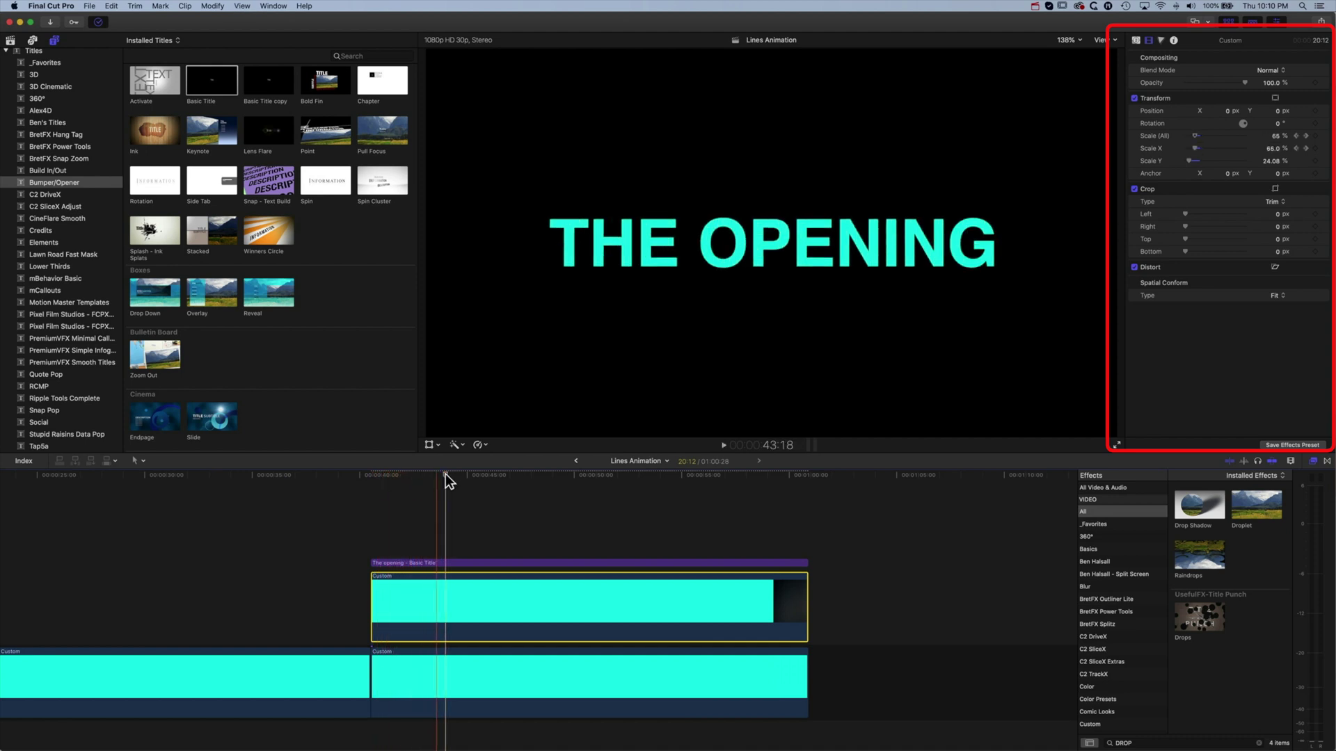
- Show the video animation for both Custom clips and step through the line's Transform keyframes
click(412, 673)
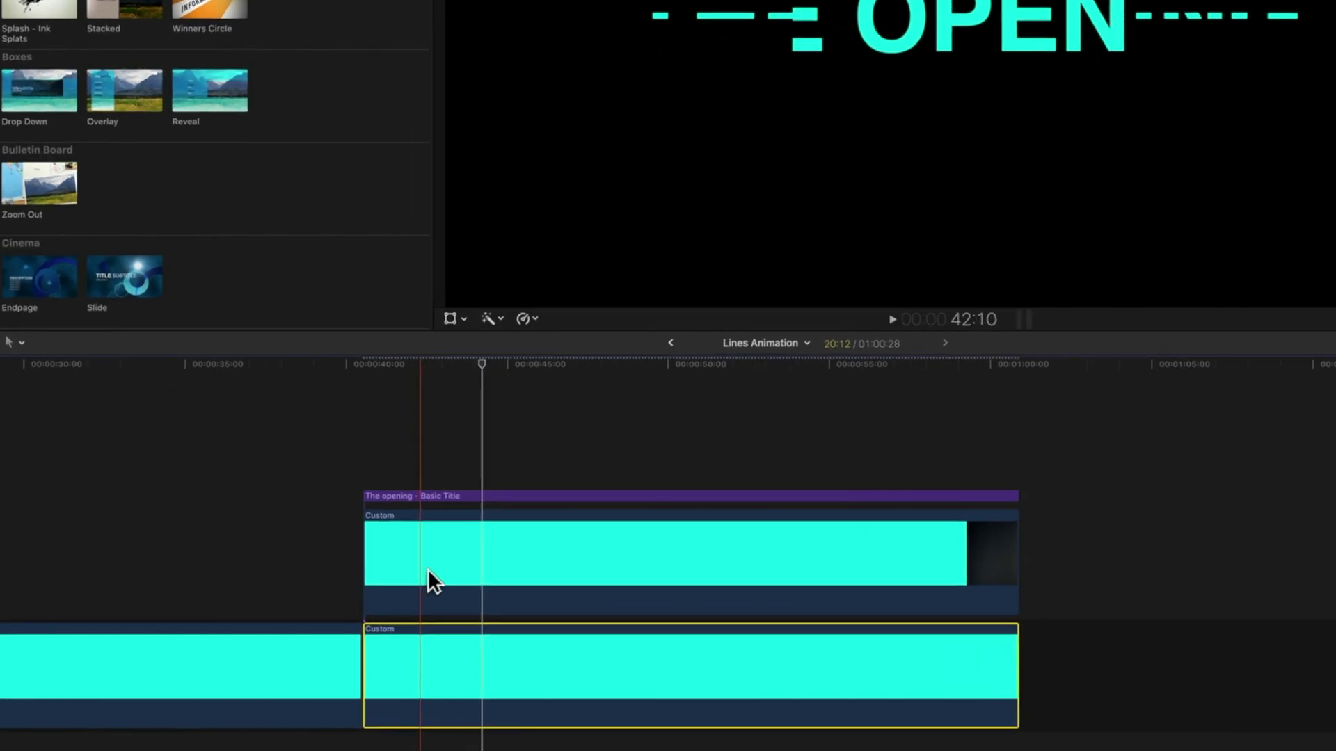
right_click(428, 569)
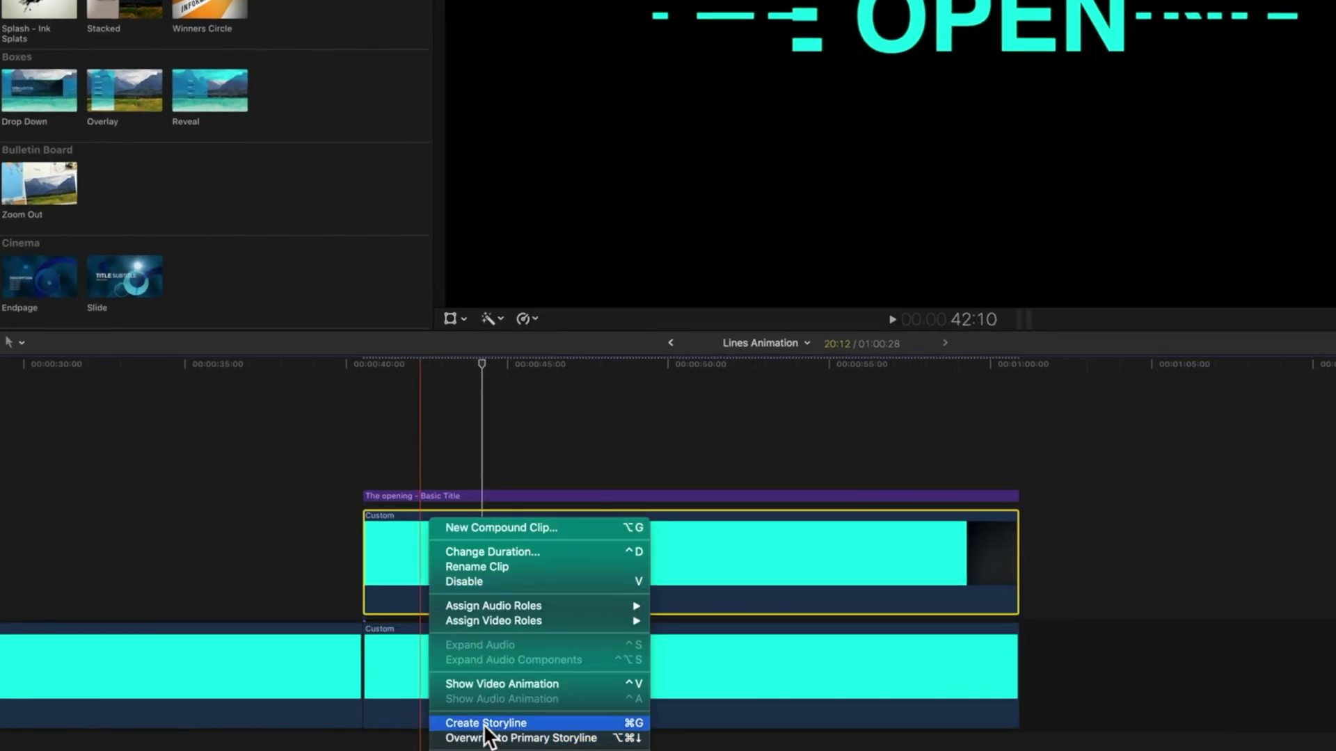
click(482, 687)
right_click(460, 654)
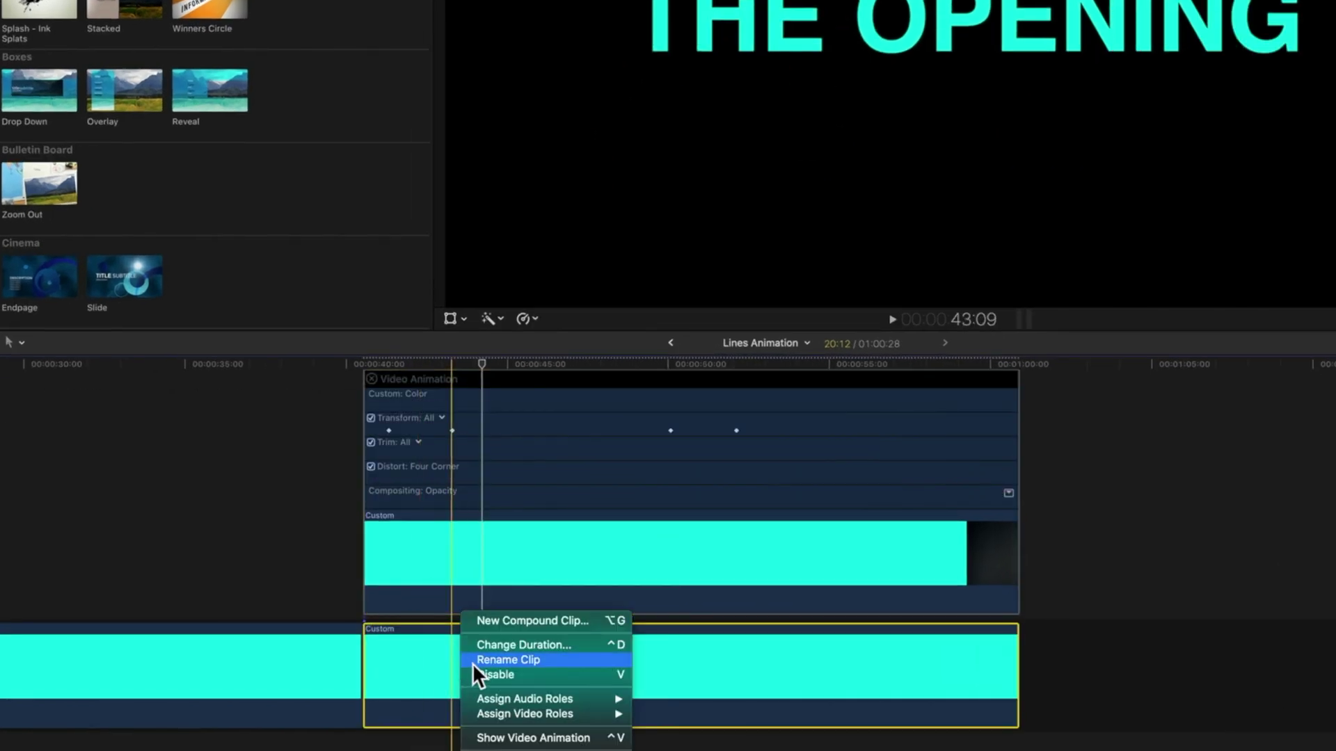
key(Return)
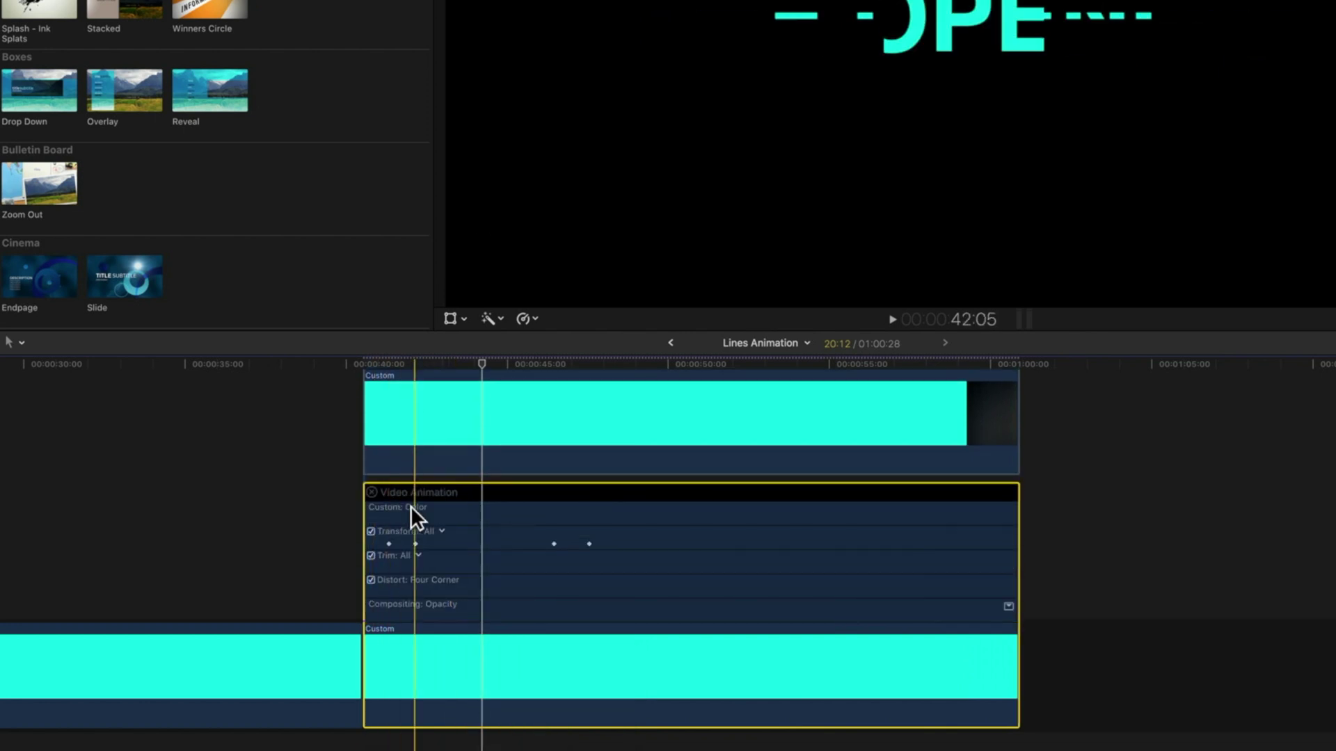
scroll(417, 513, up, 3)
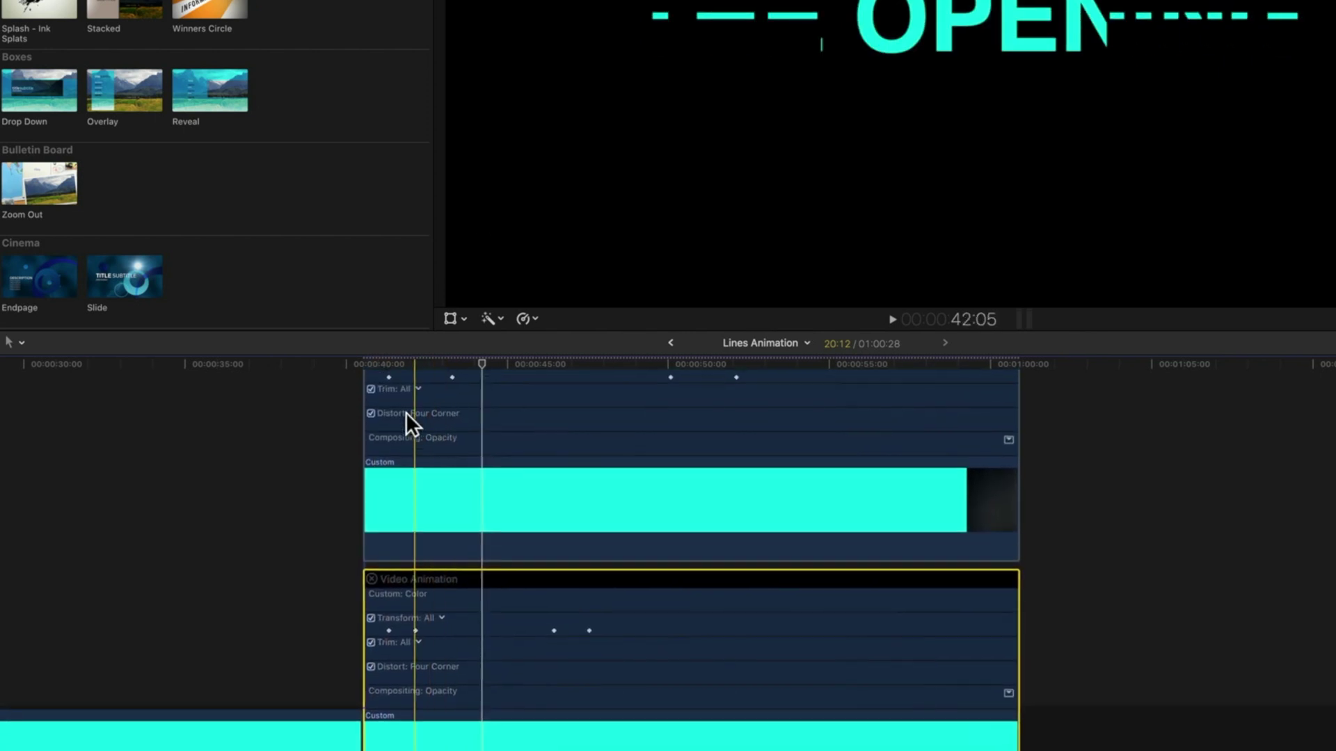
click(387, 365)
click(452, 377)
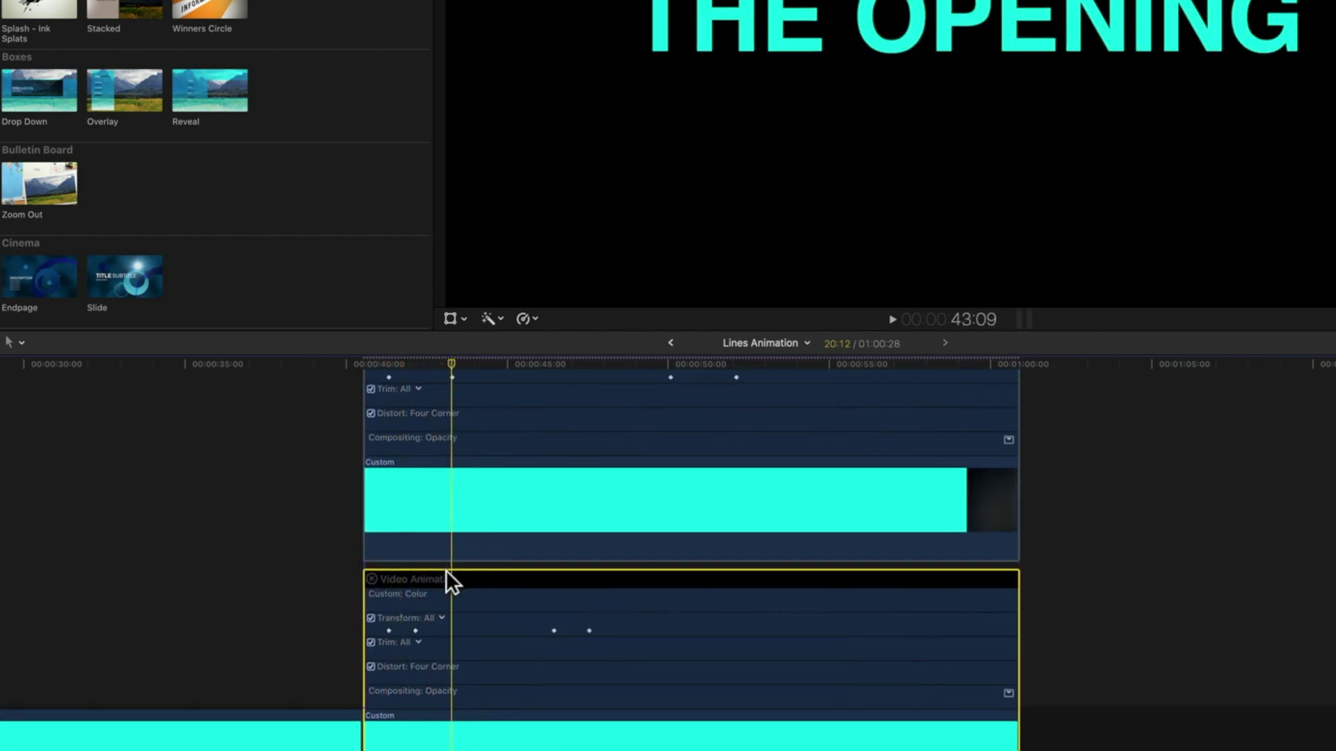
- Drag the lower clip's later Transform keyframes further right and play back the timing
drag(416, 631, 449, 634)
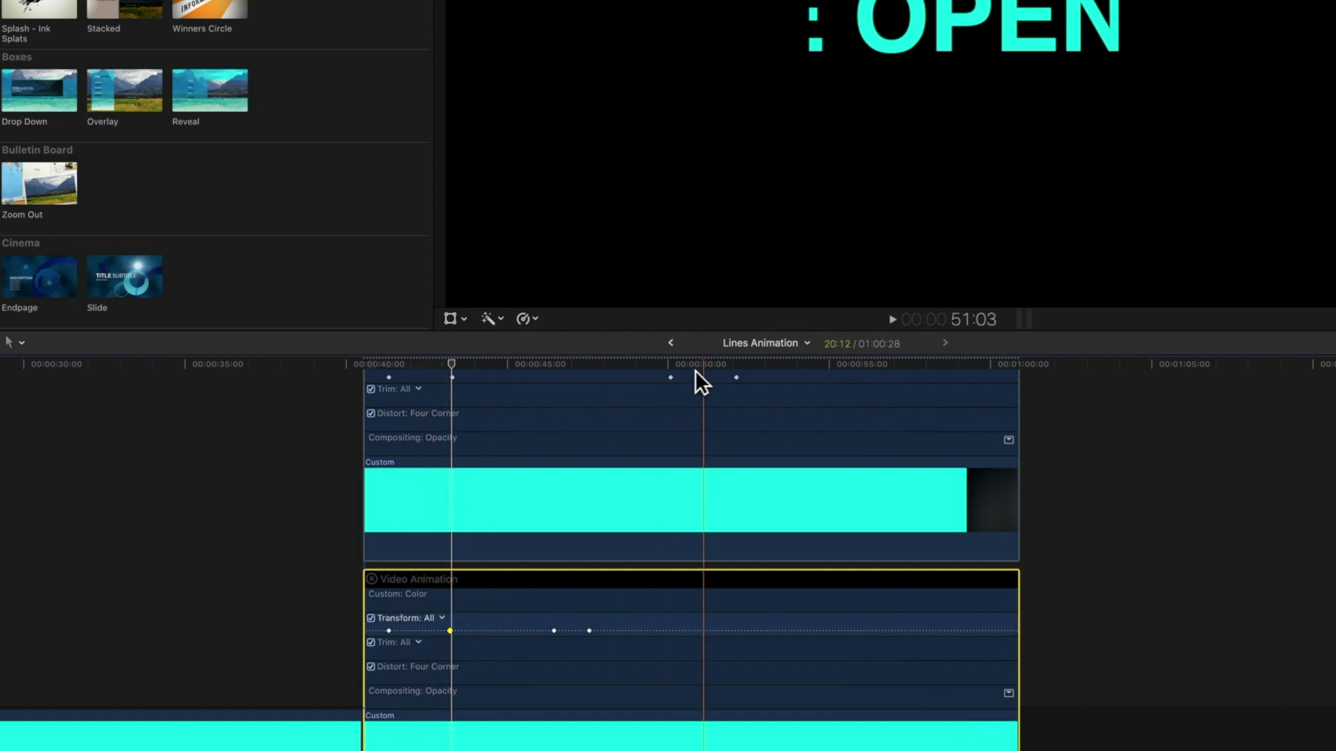
click(554, 631)
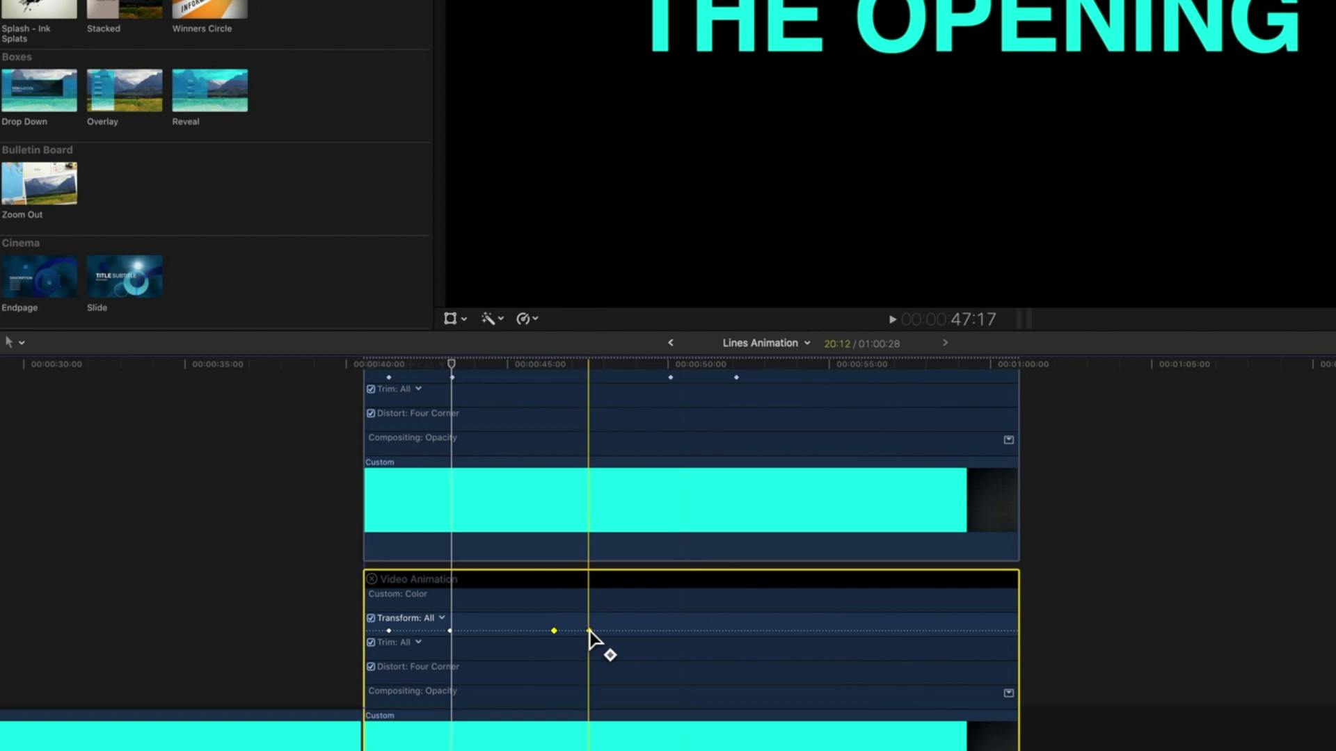
drag(590, 631, 743, 631)
click(1094, 507)
alt+click(711, 631)
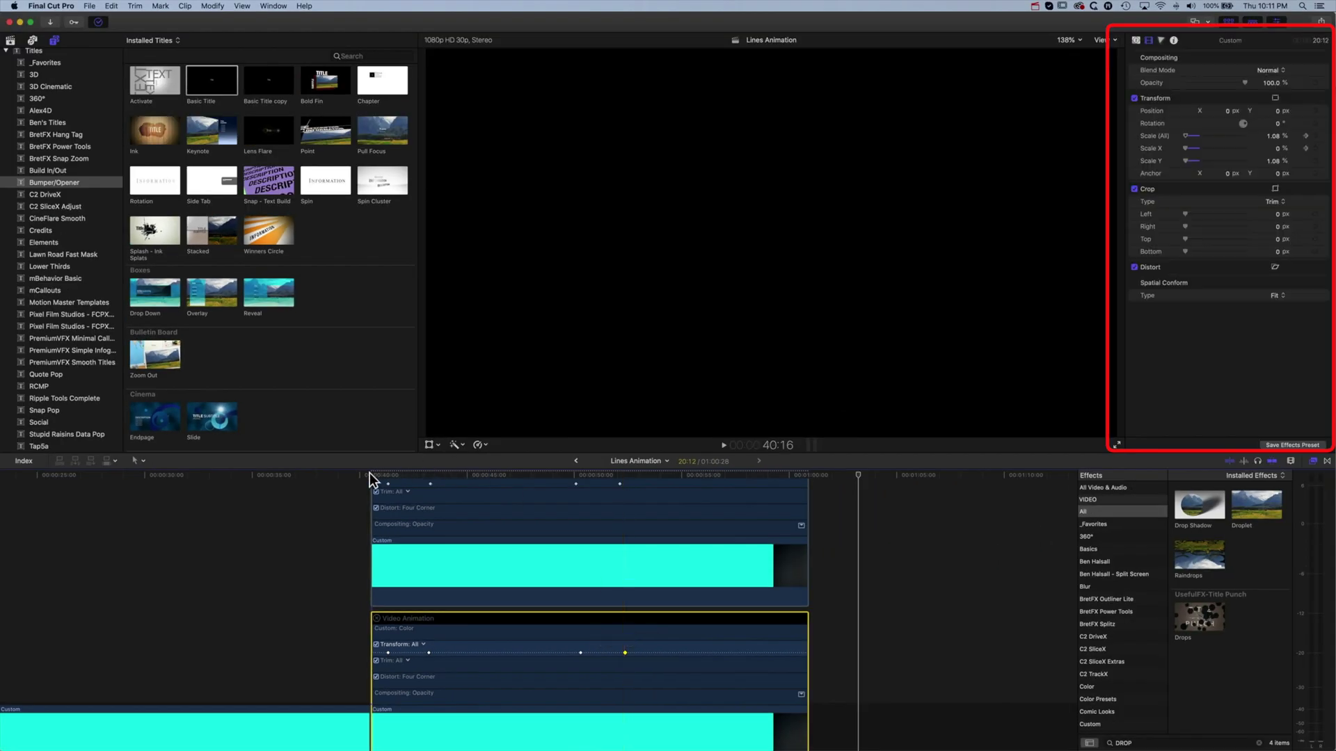
key(space)
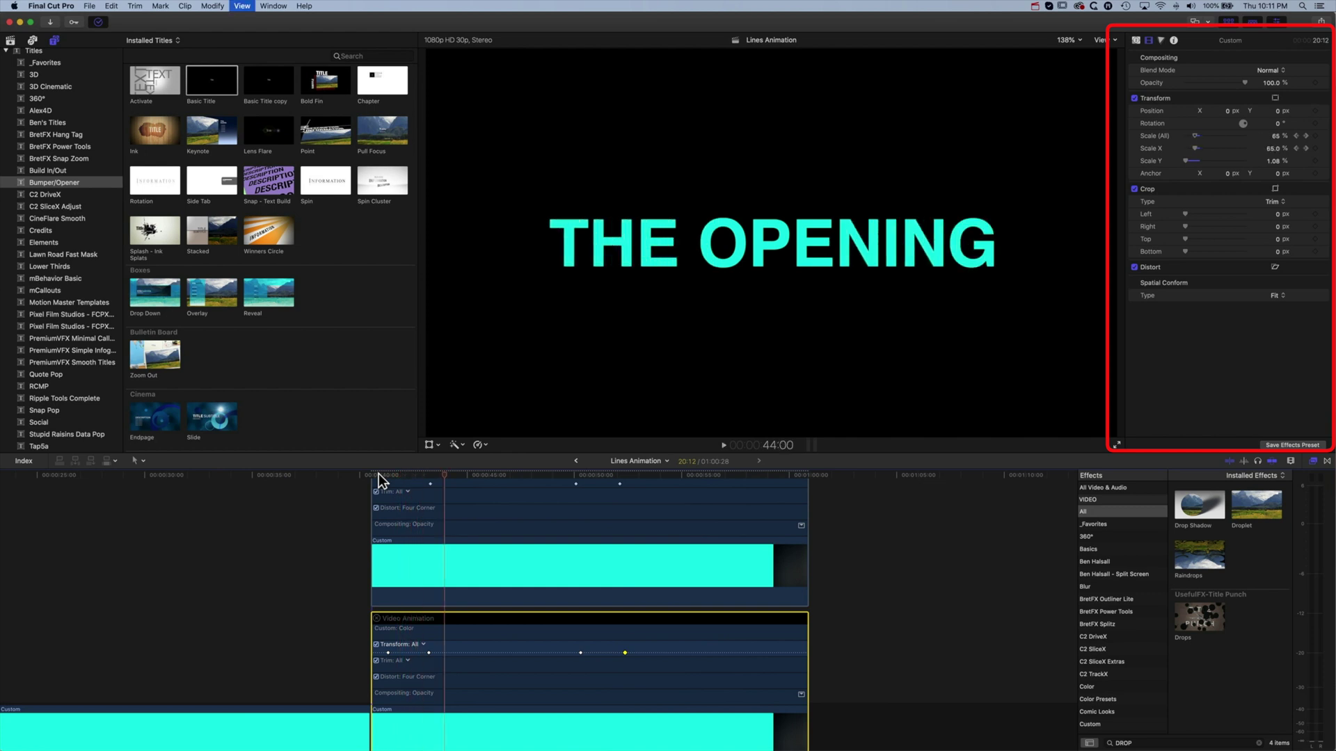
- Hide the video animation editors of both cyan clips and return to the clip start
scroll(384, 552, up, 3)
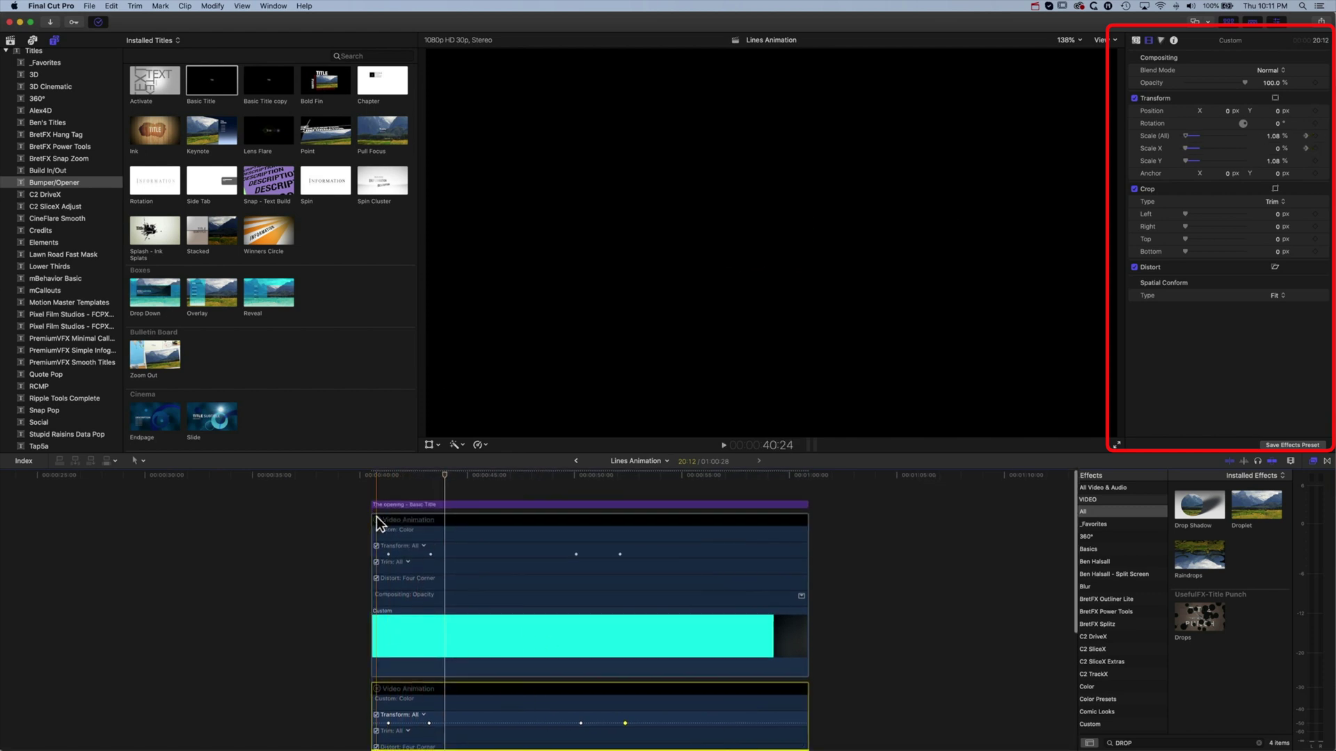
click(377, 516)
click(376, 688)
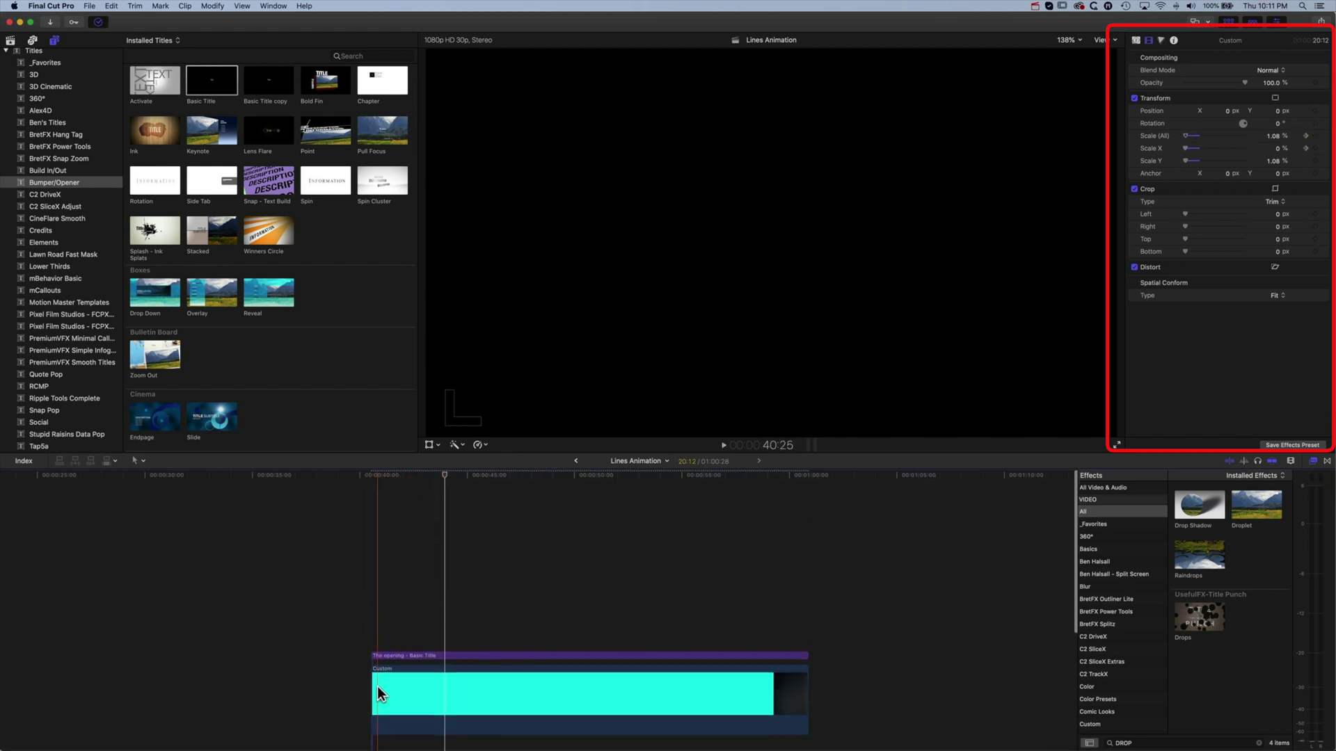
scroll(465, 599, down, 5)
drag(408, 474, 376, 473)
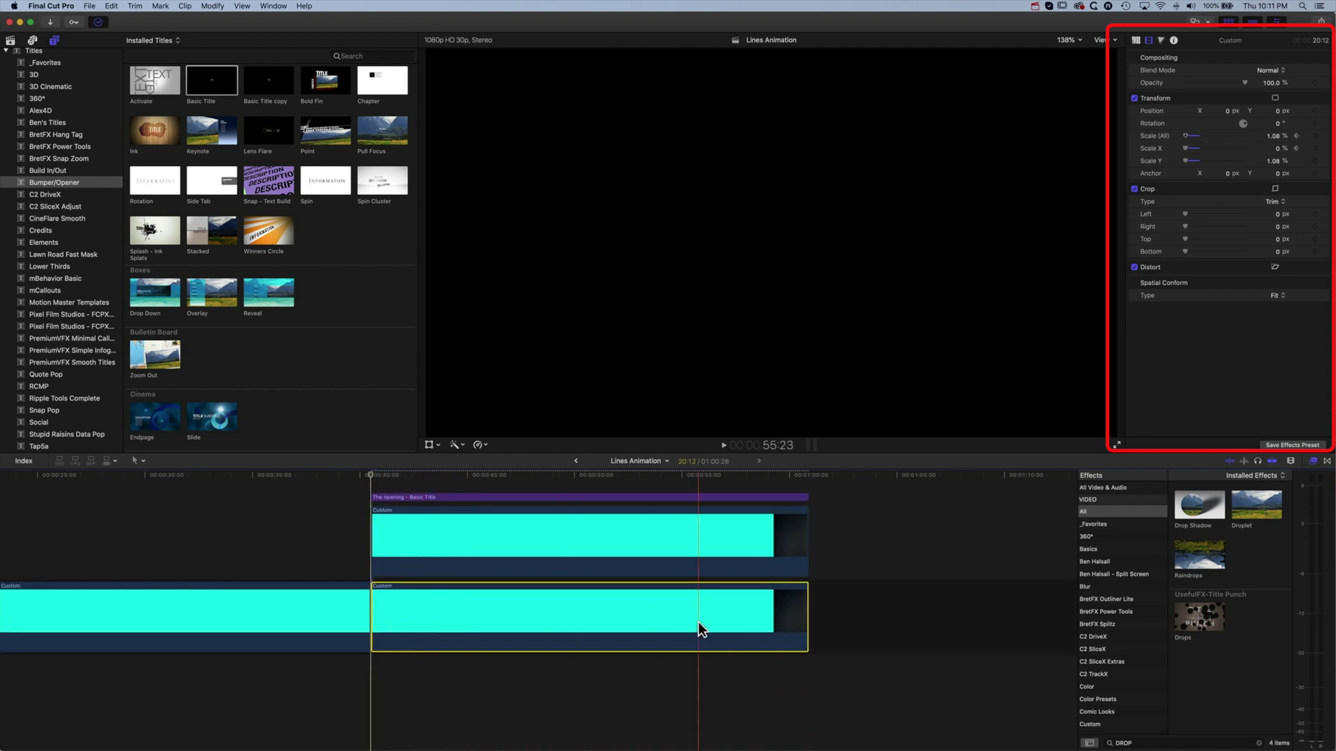
- Disable the title and upper line clip to preview the lower line alone, then re-enable them
drag(456, 505, 452, 535)
key(v)
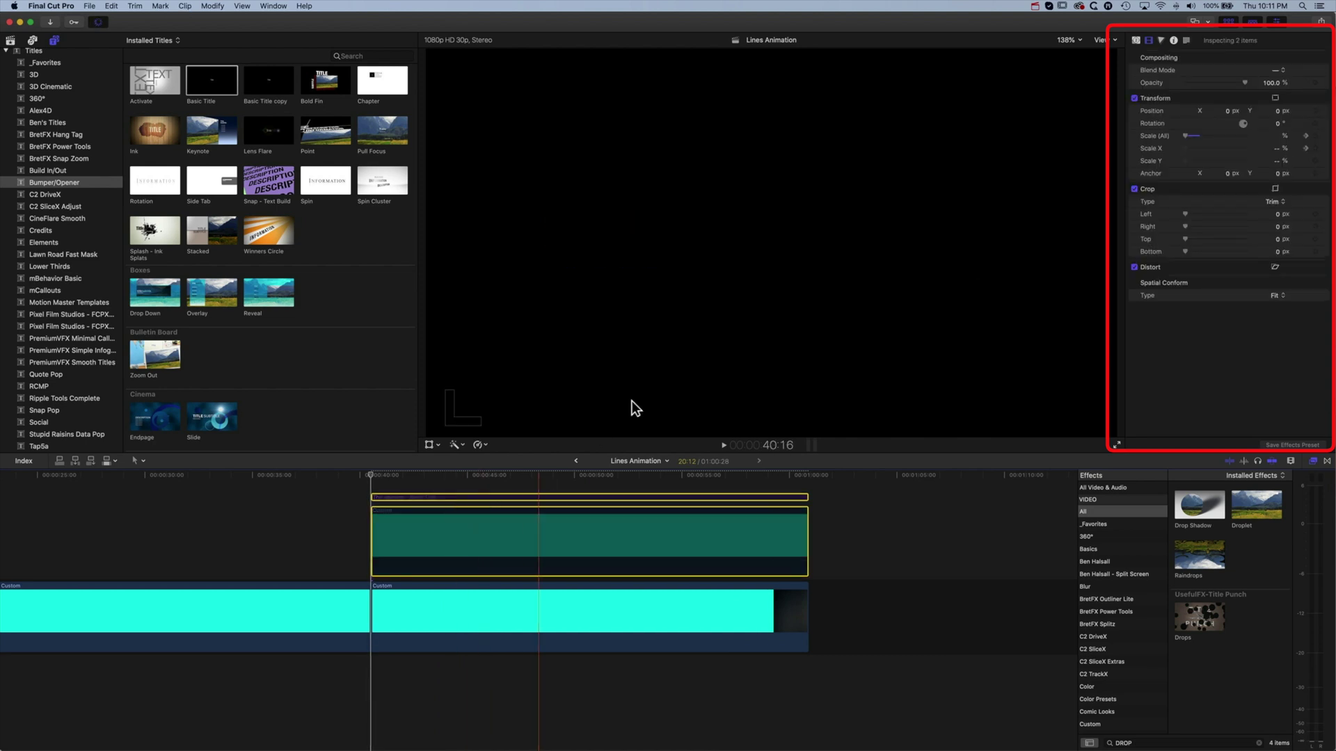
click(466, 473)
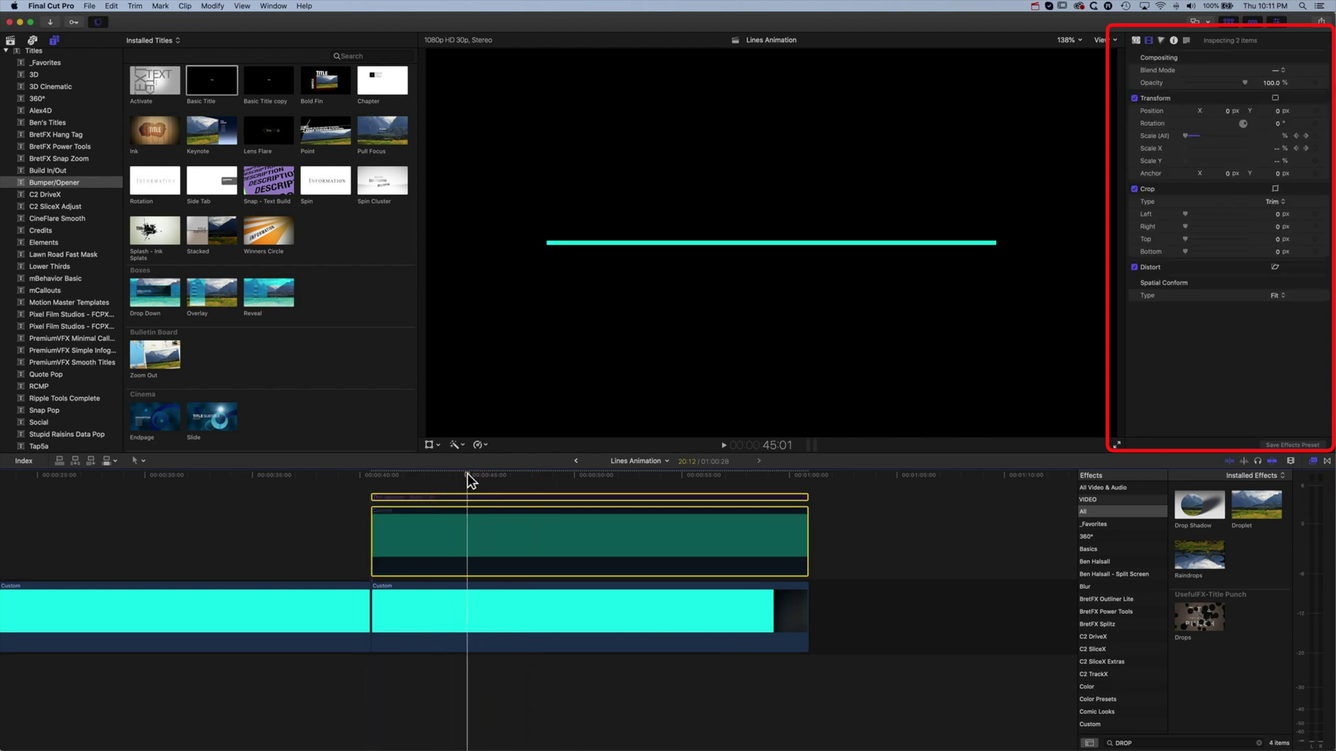
key(v)
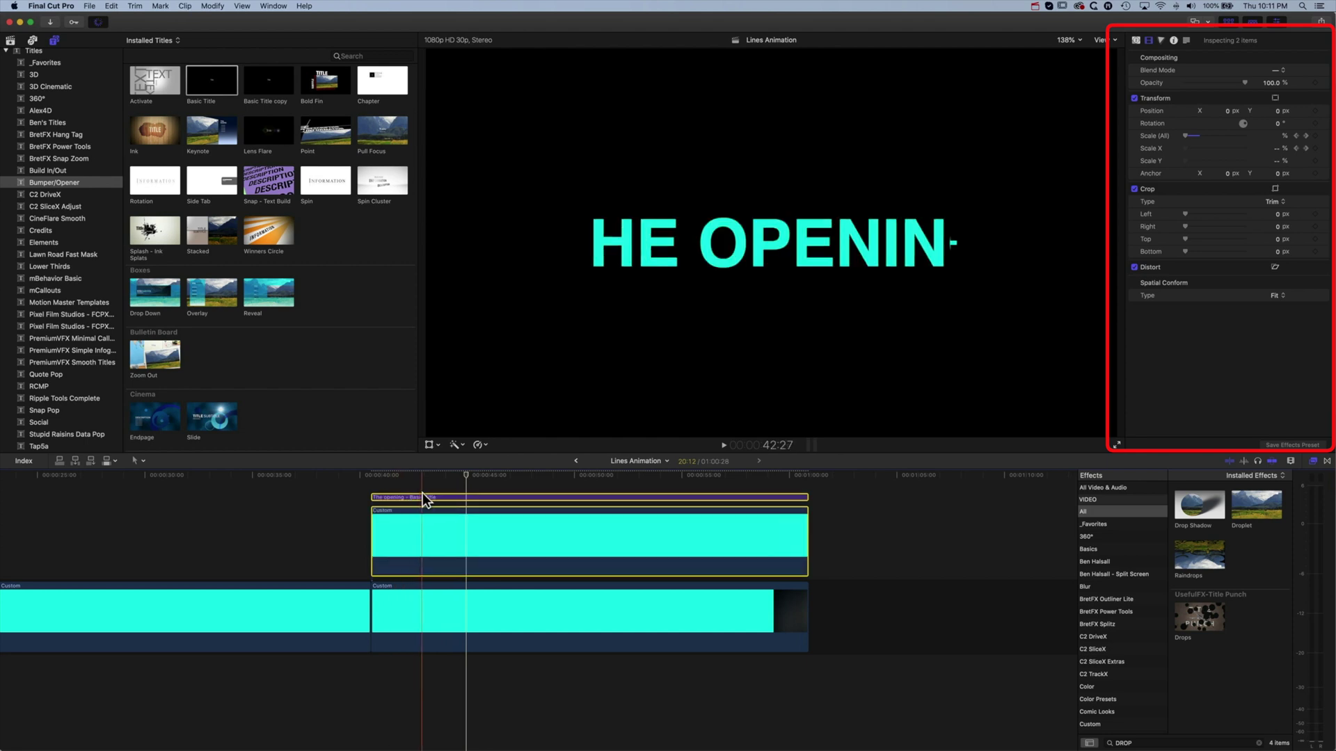
click(423, 497)
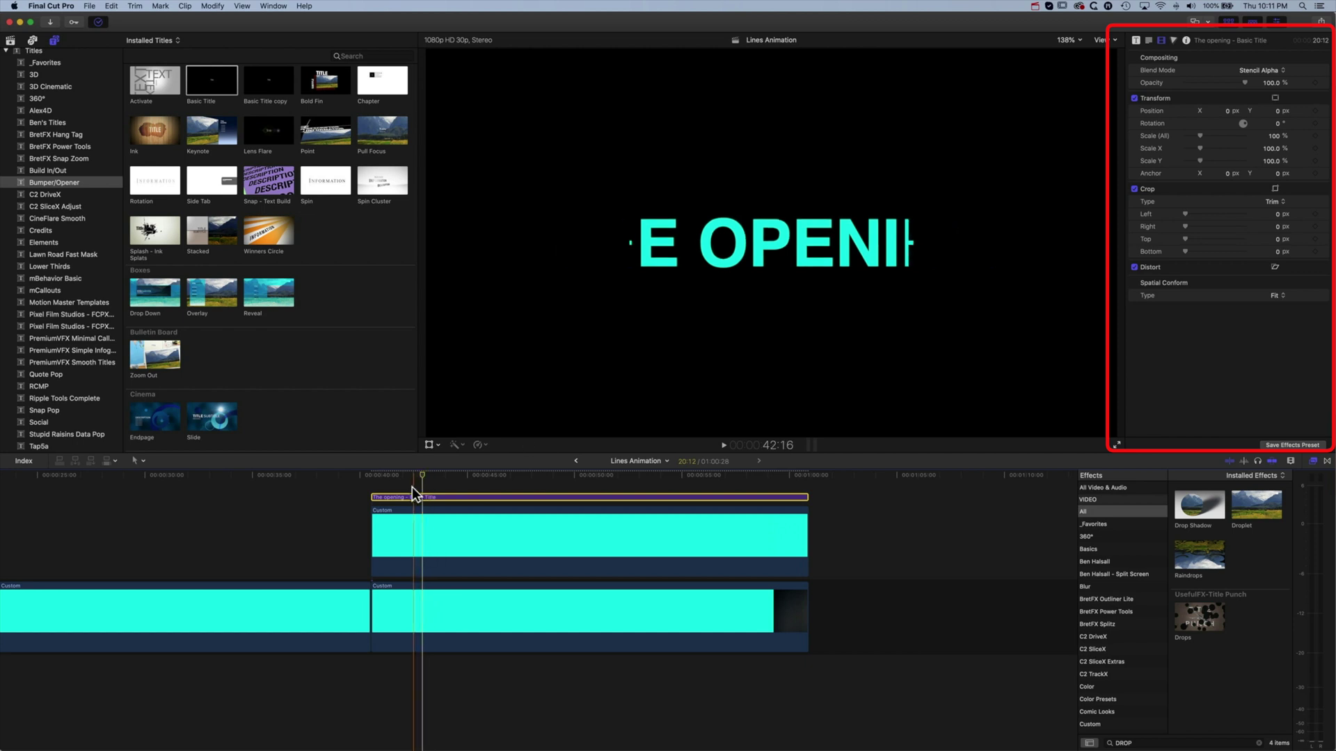
drag(412, 487, 448, 537)
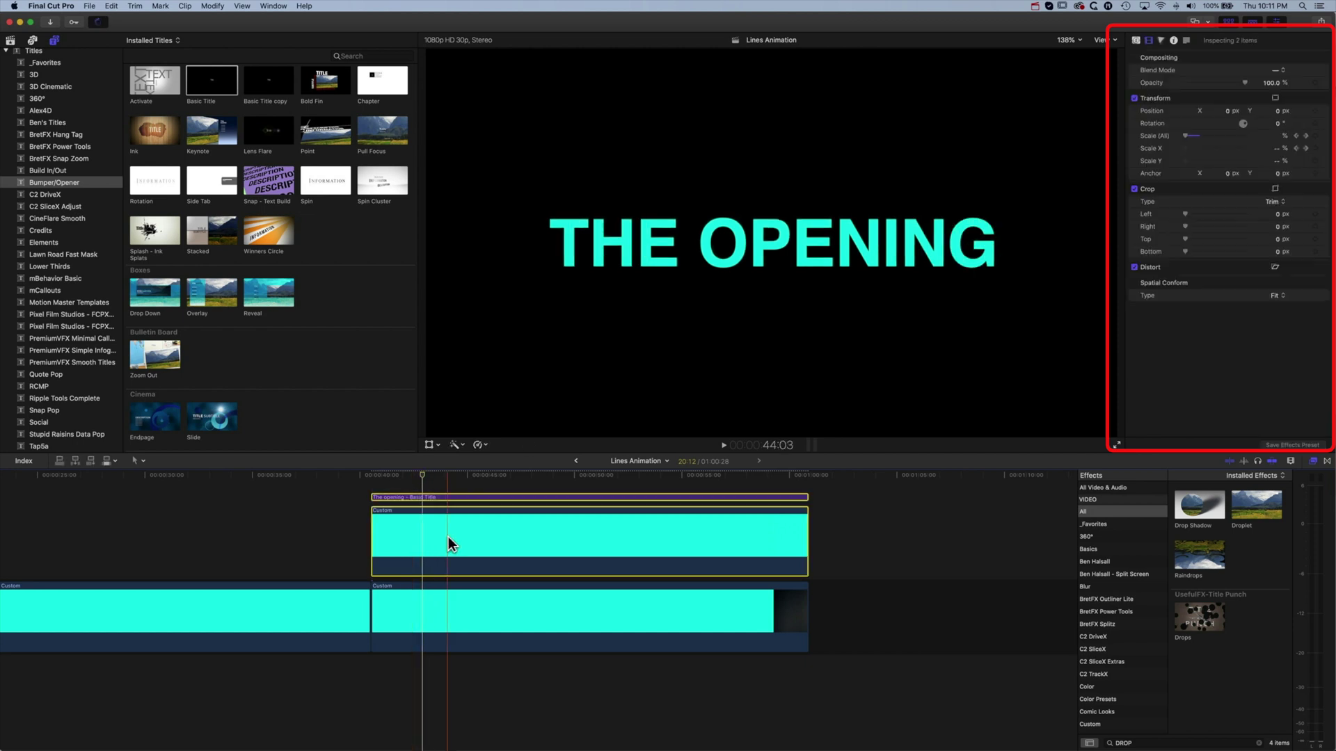
- Merge the title and upper line clip into the 'Lines Animation Clip' compound and play it back
right_click(448, 536)
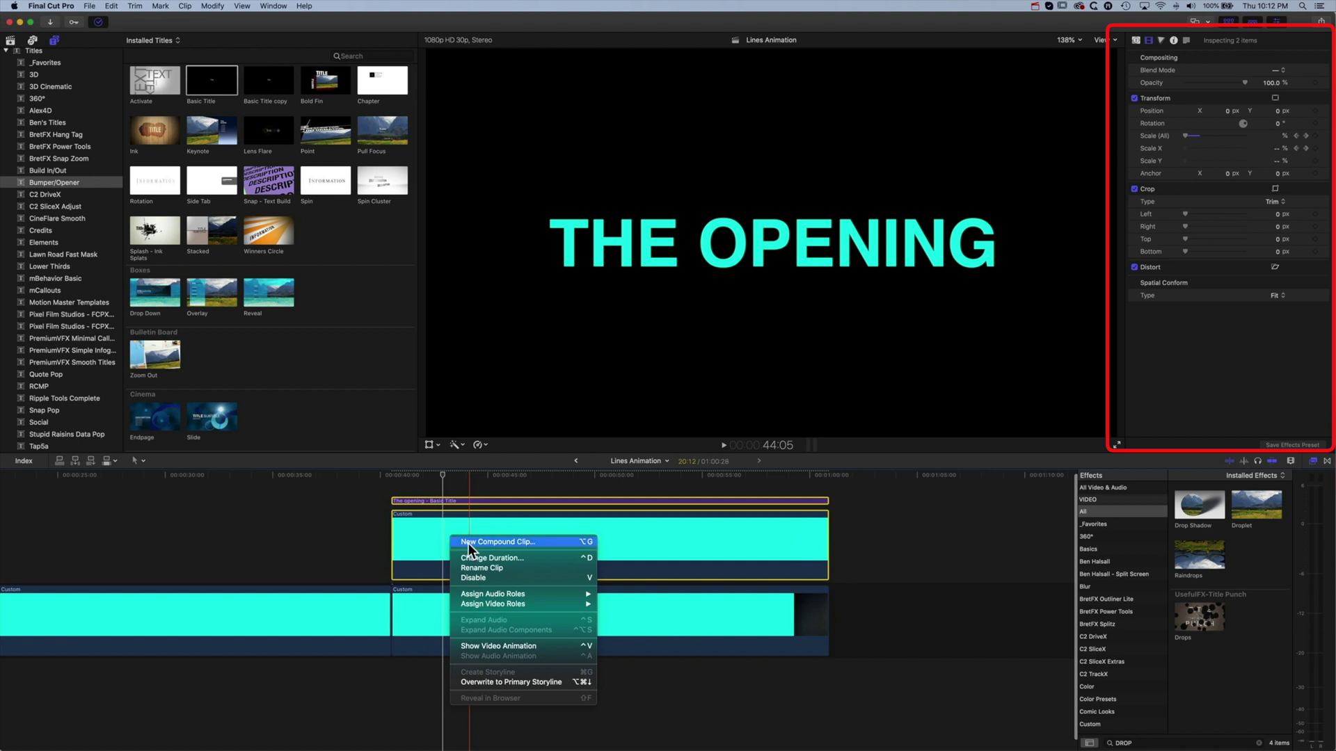
click(468, 542)
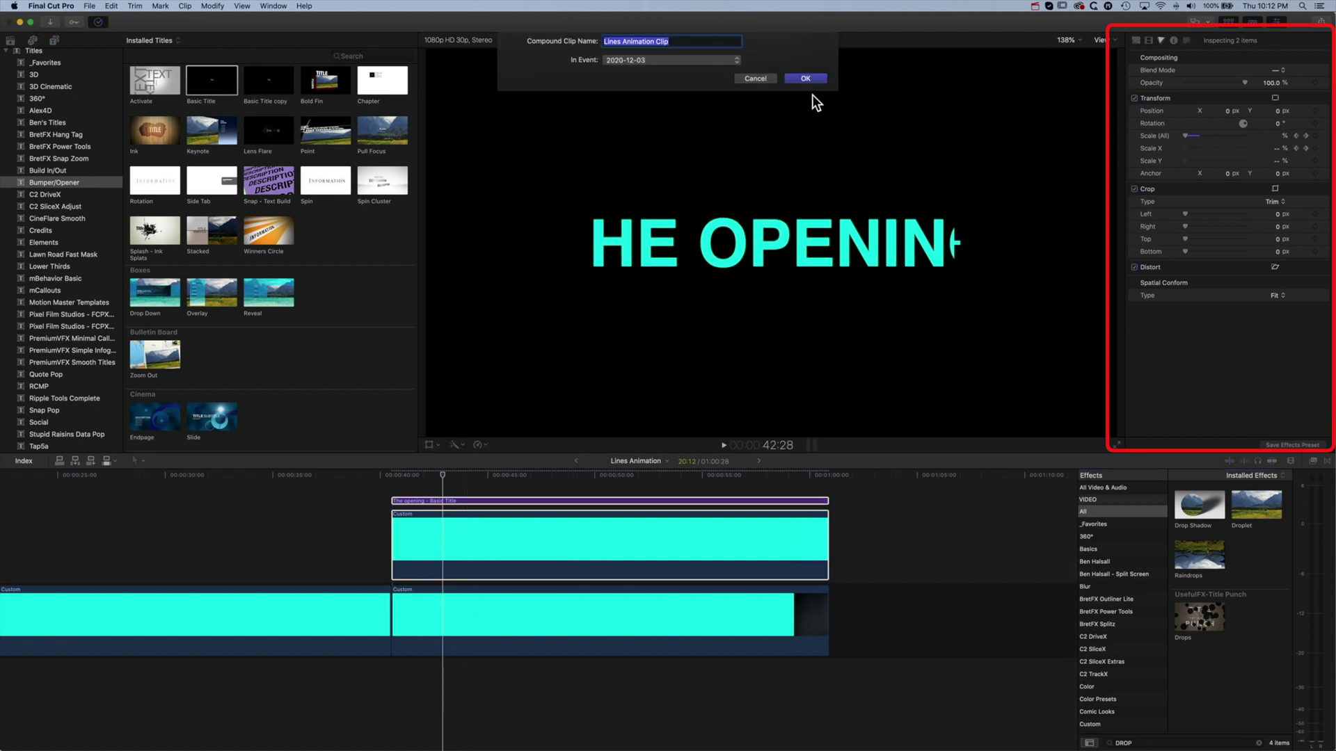
click(808, 76)
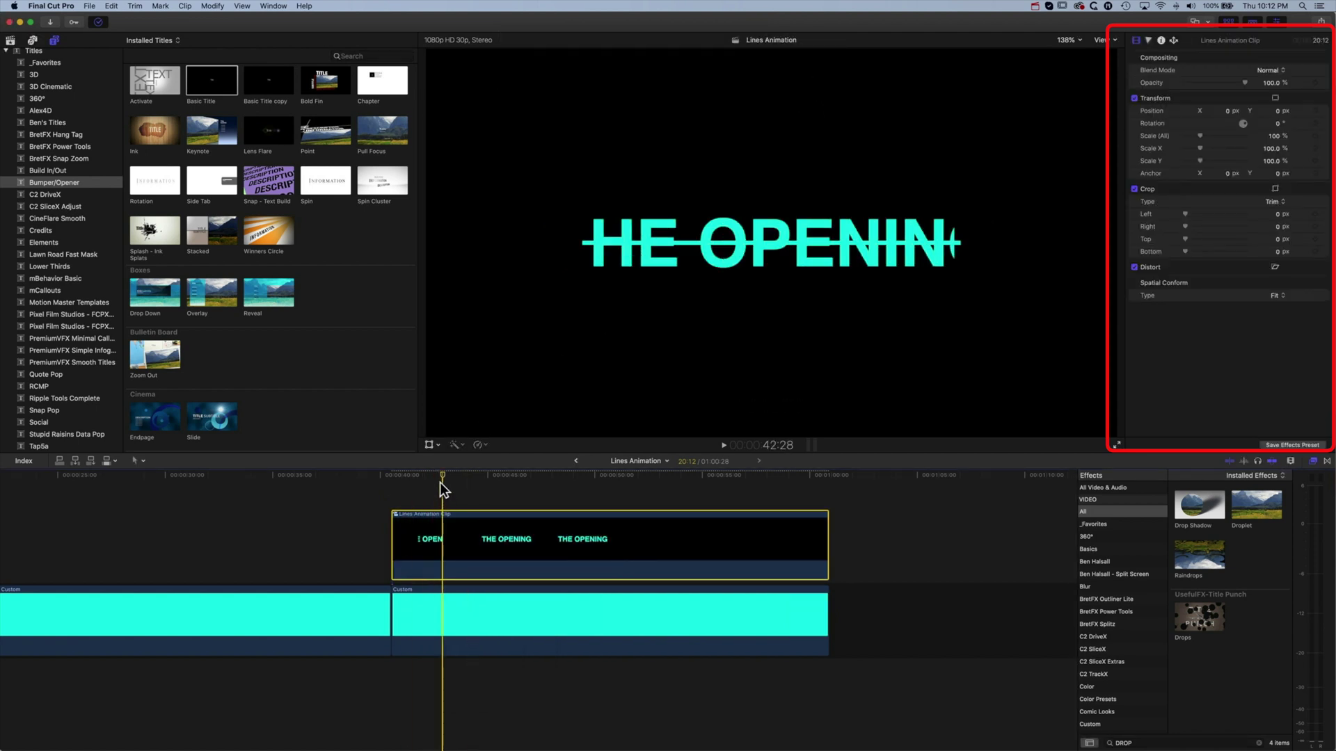
click(390, 474)
key(space)
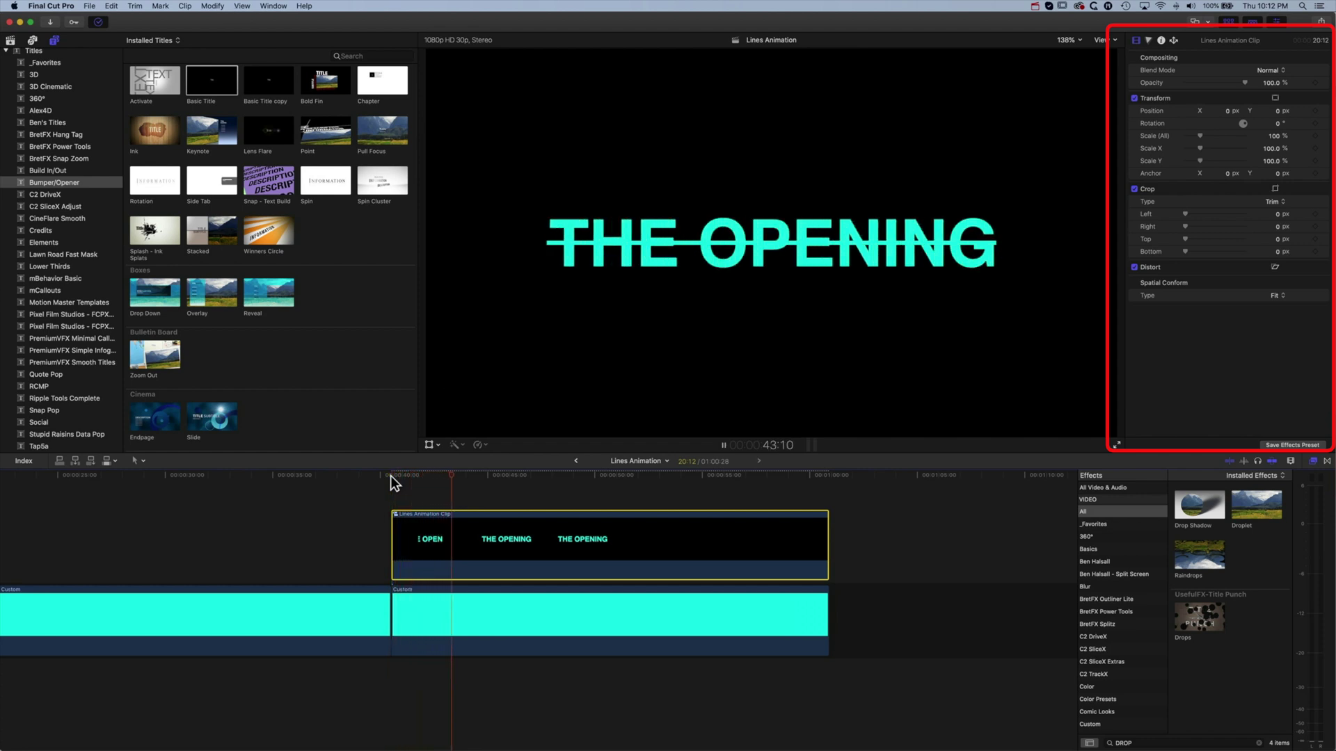
click(490, 605)
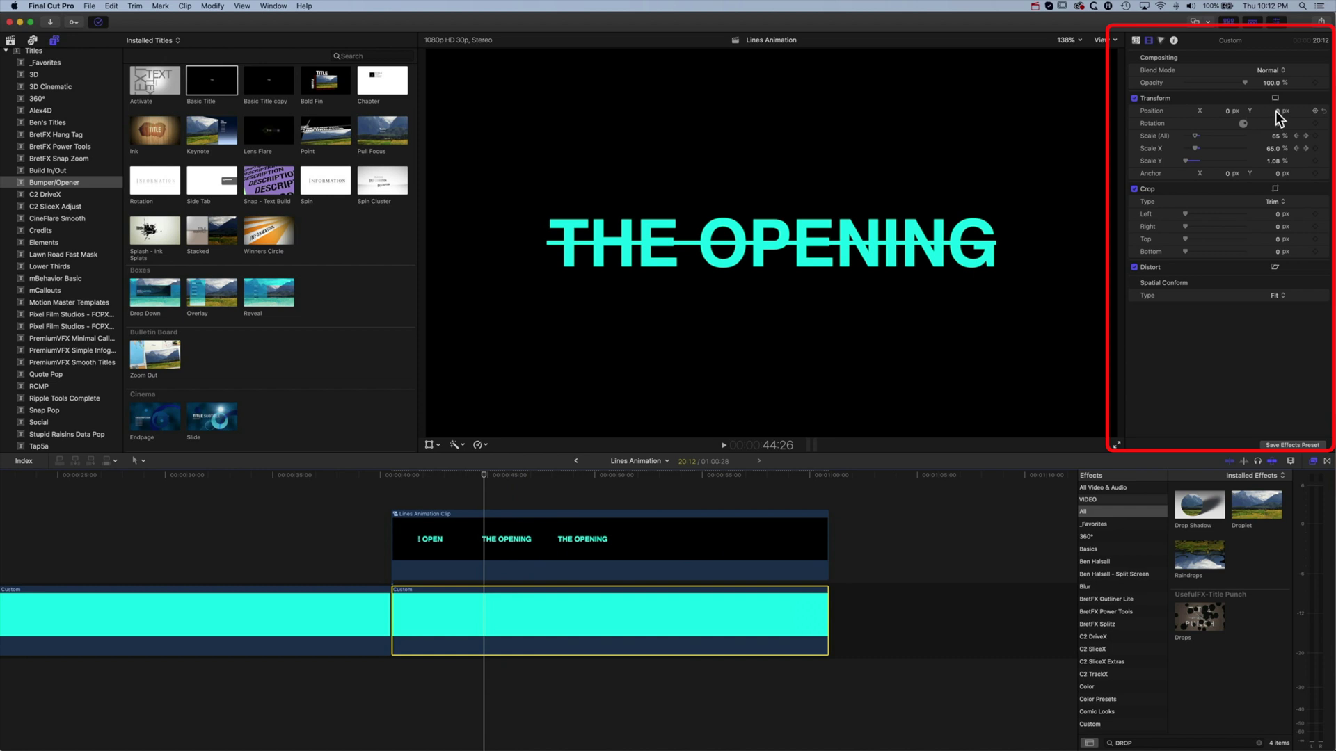
- Place the cyan line below the title at Position Y -111 and a copy above it at Y 110
drag(1279, 111, 1279, 187)
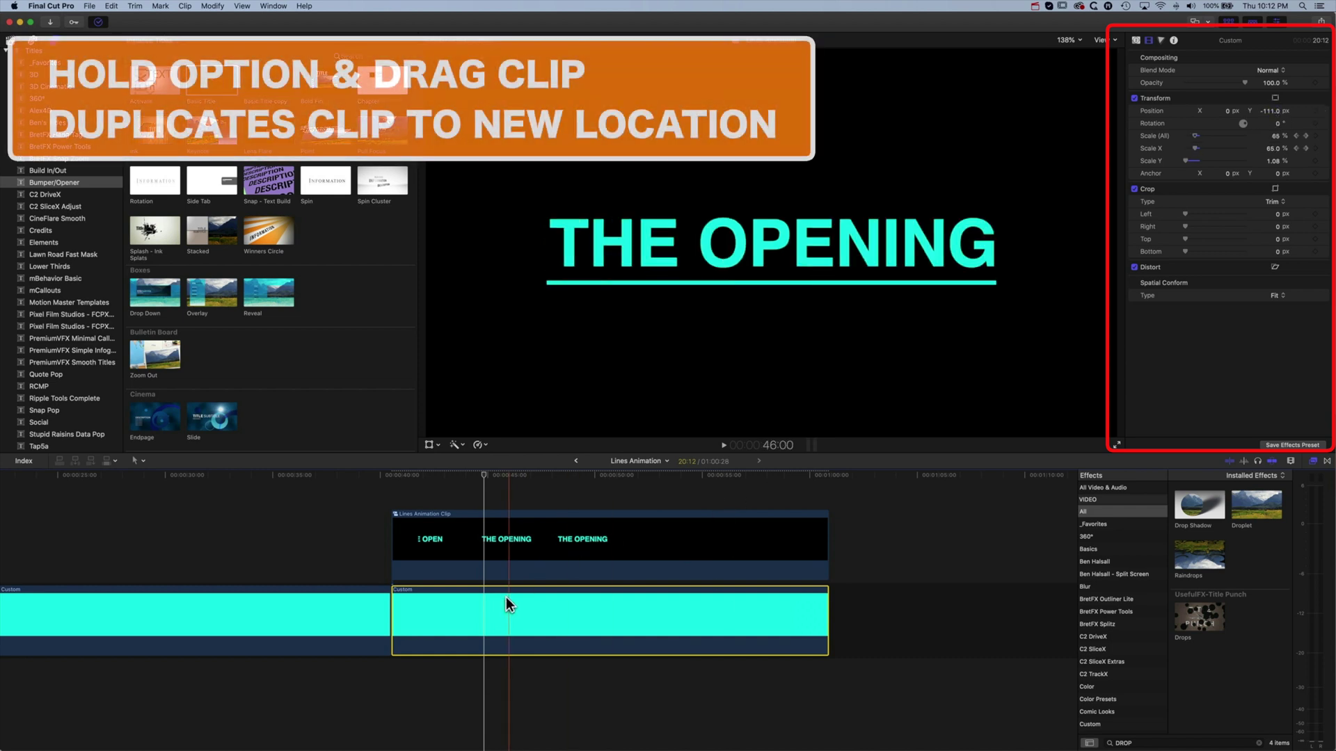
drag(507, 605, 511, 525)
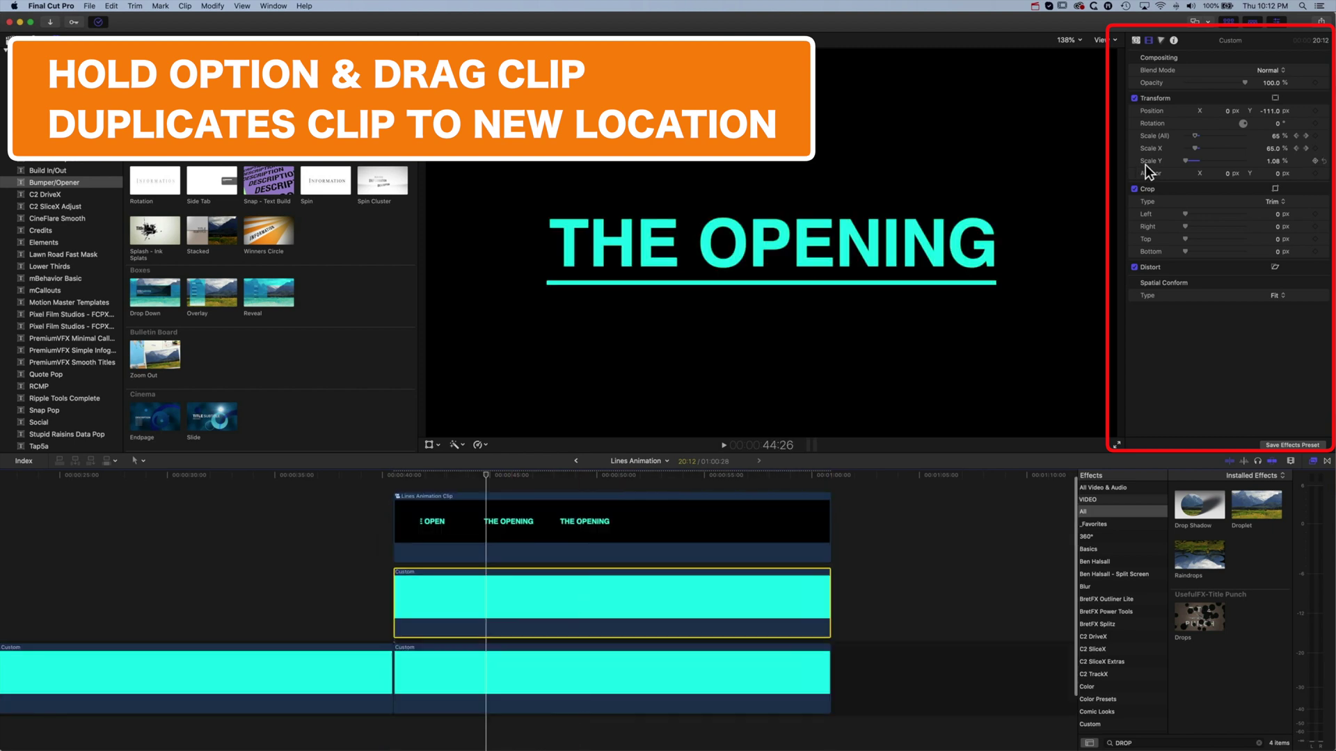
click(1273, 111)
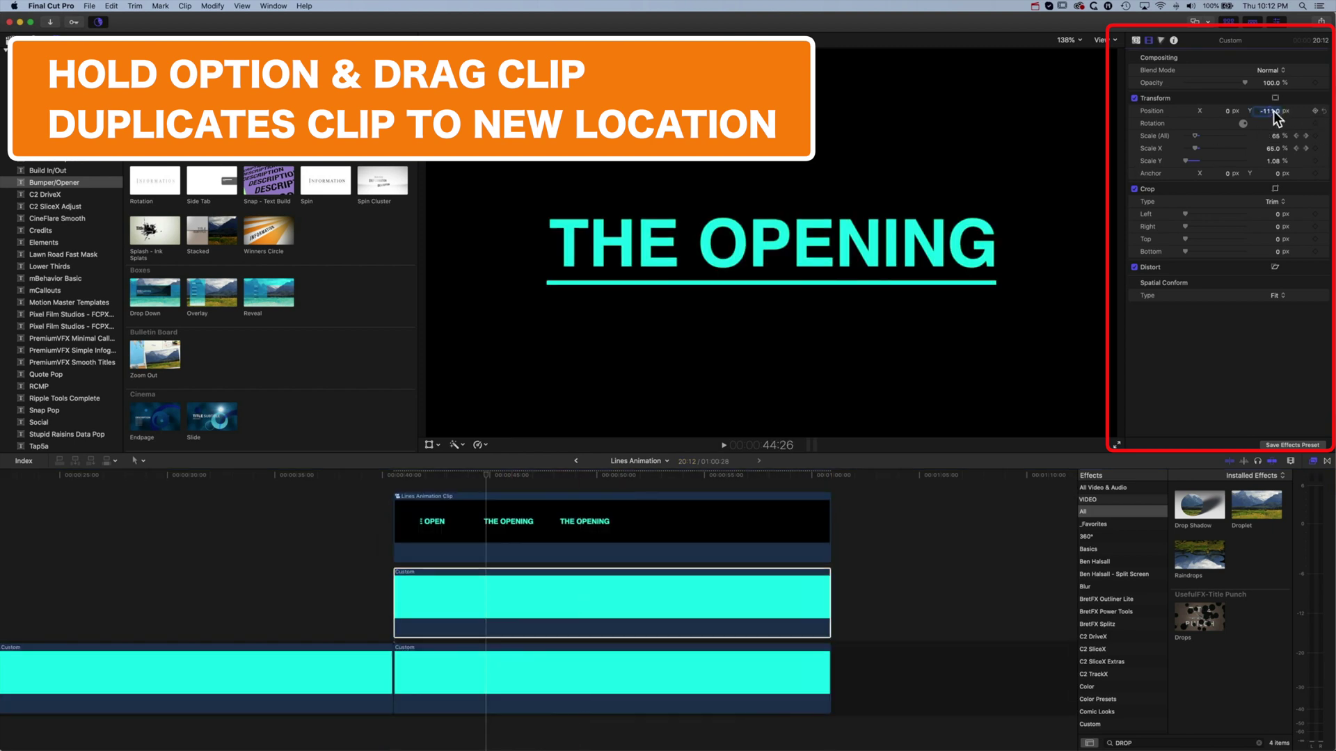
text(110)
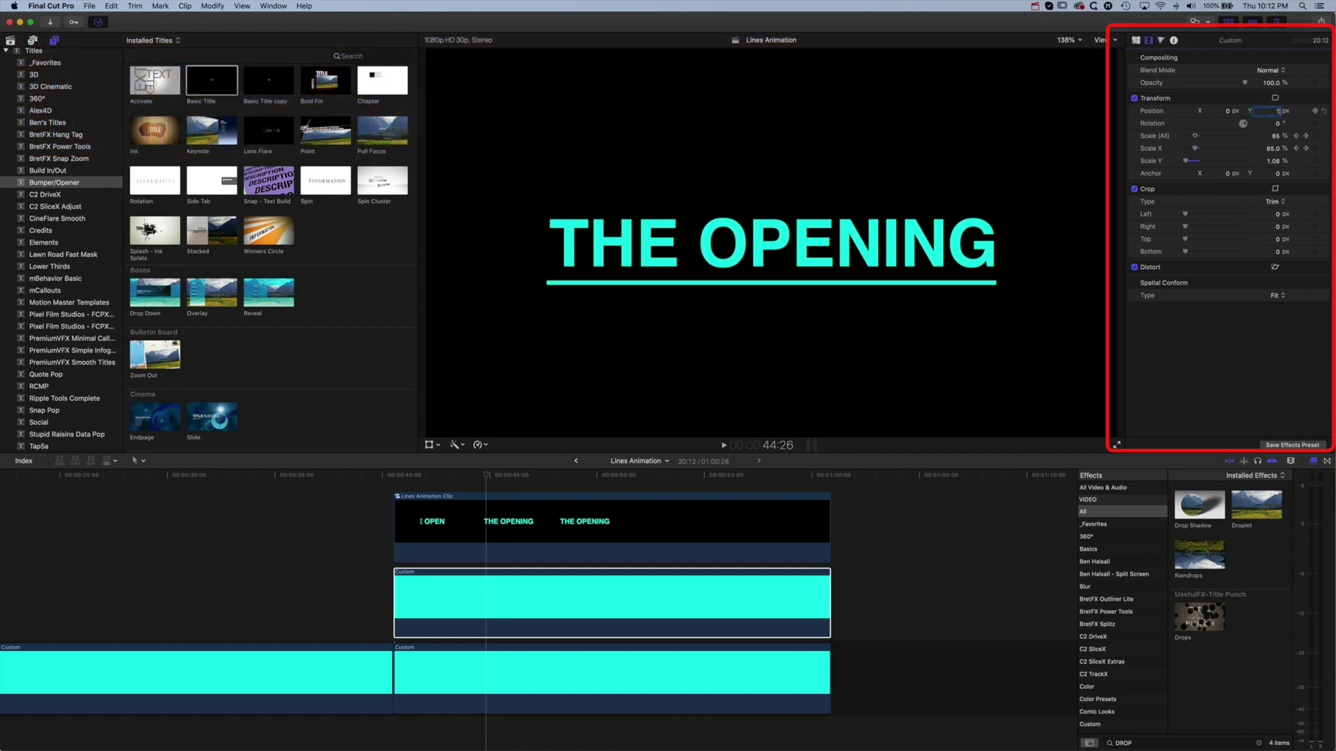
key(Return)
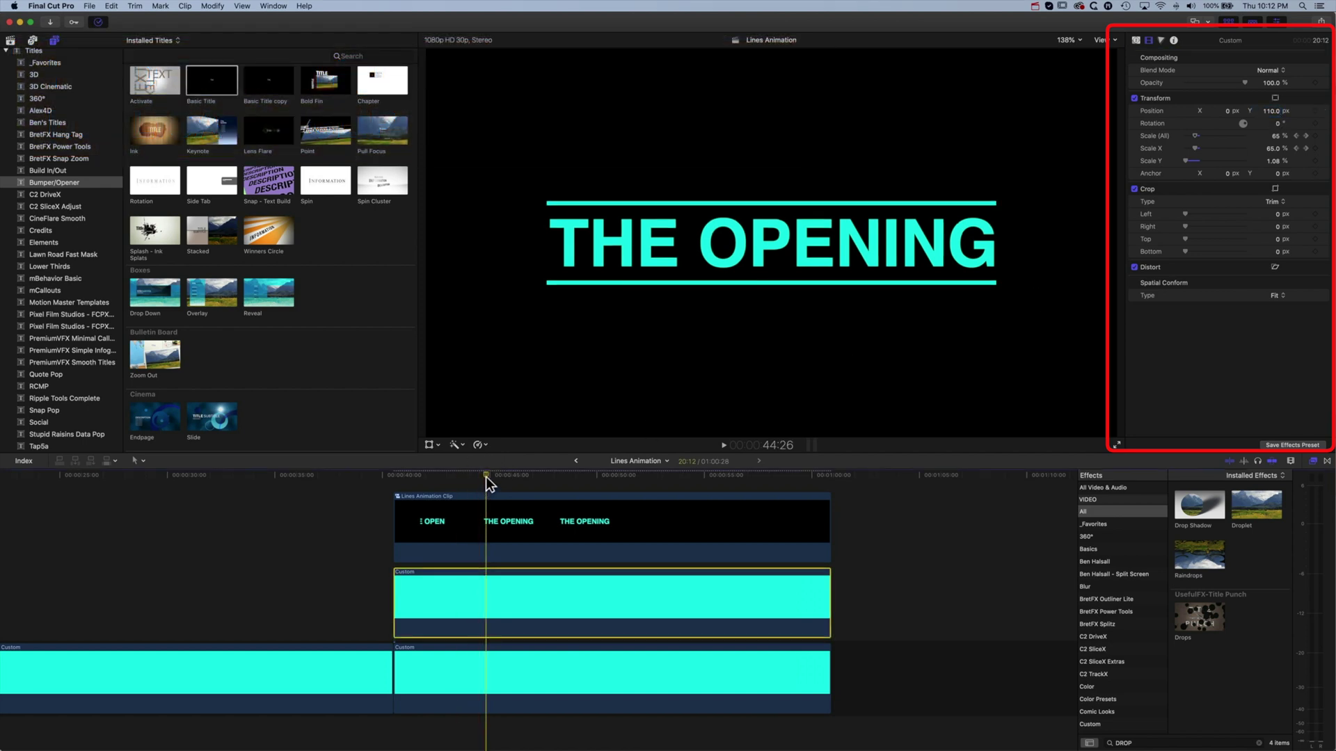
drag(485, 477, 397, 475)
key(space)
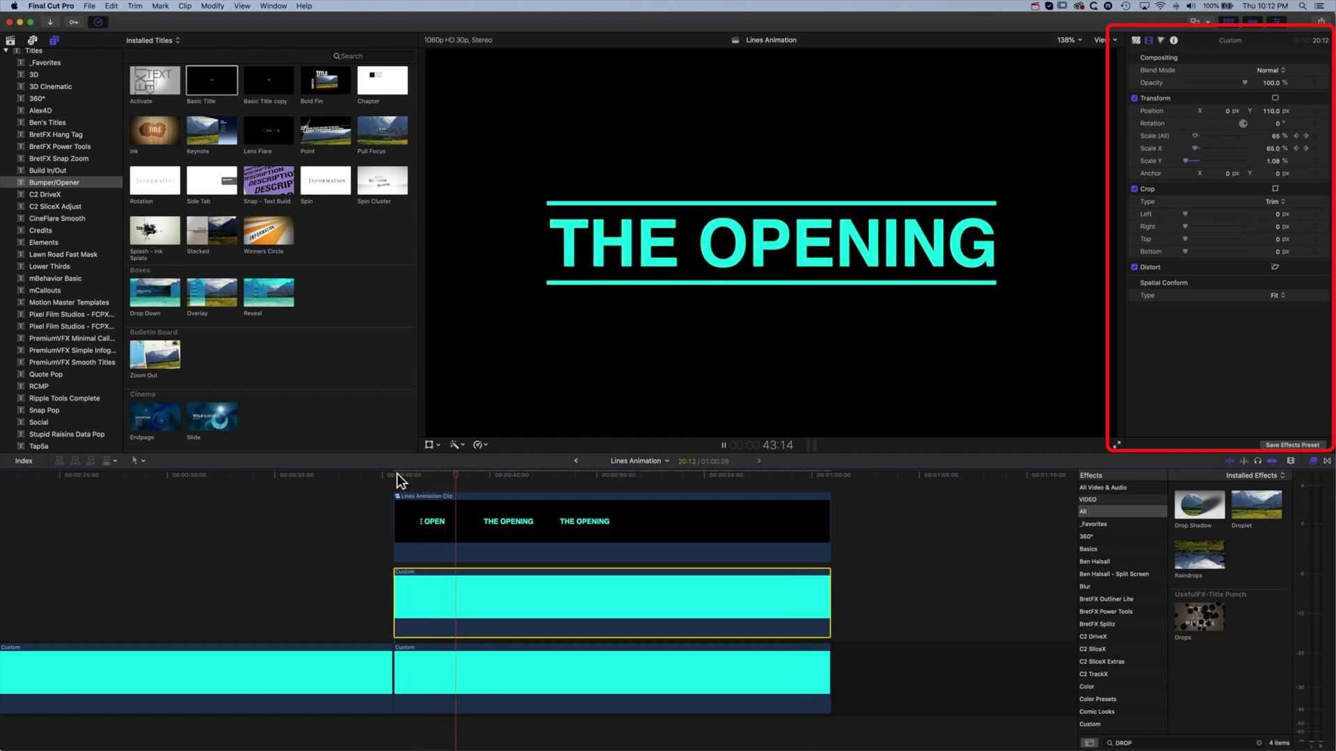
key(space)
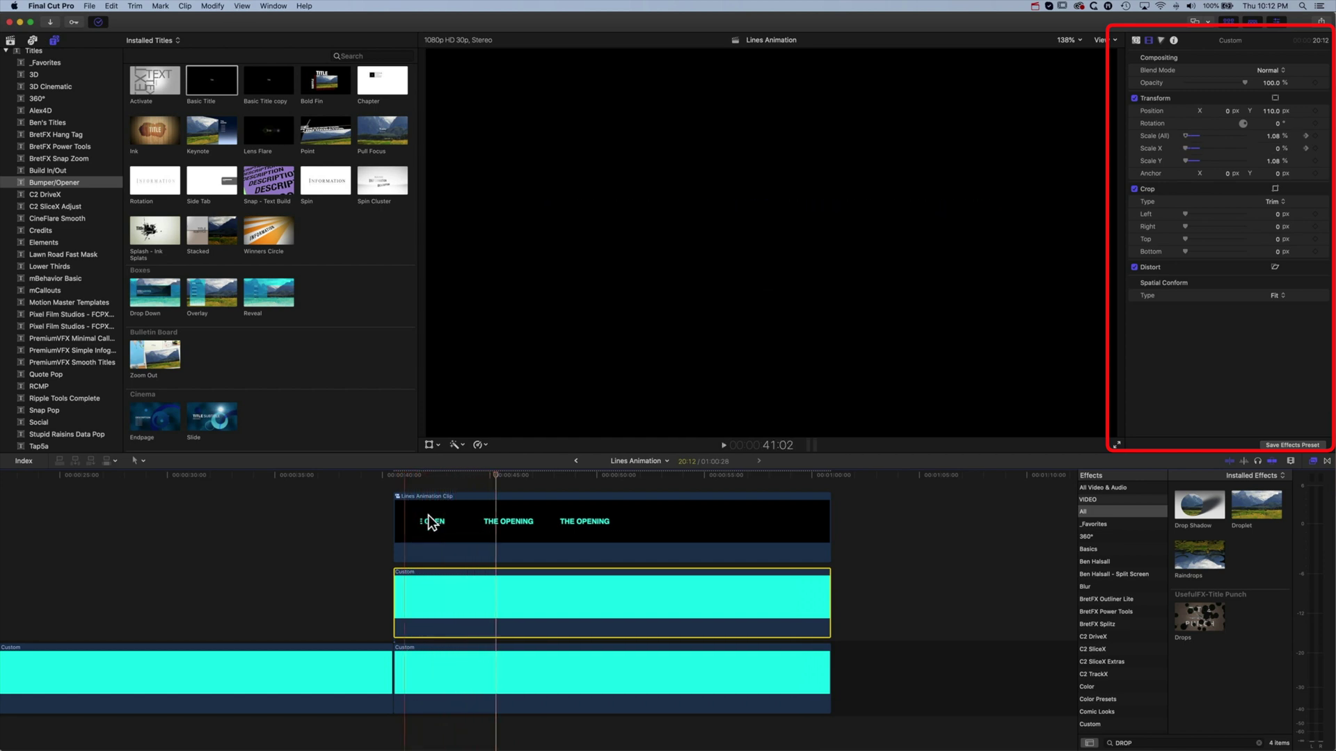
- Shift the Lines Animation Clip compound nine frames later and preview the staggered animation
drag(432, 526, 451, 612)
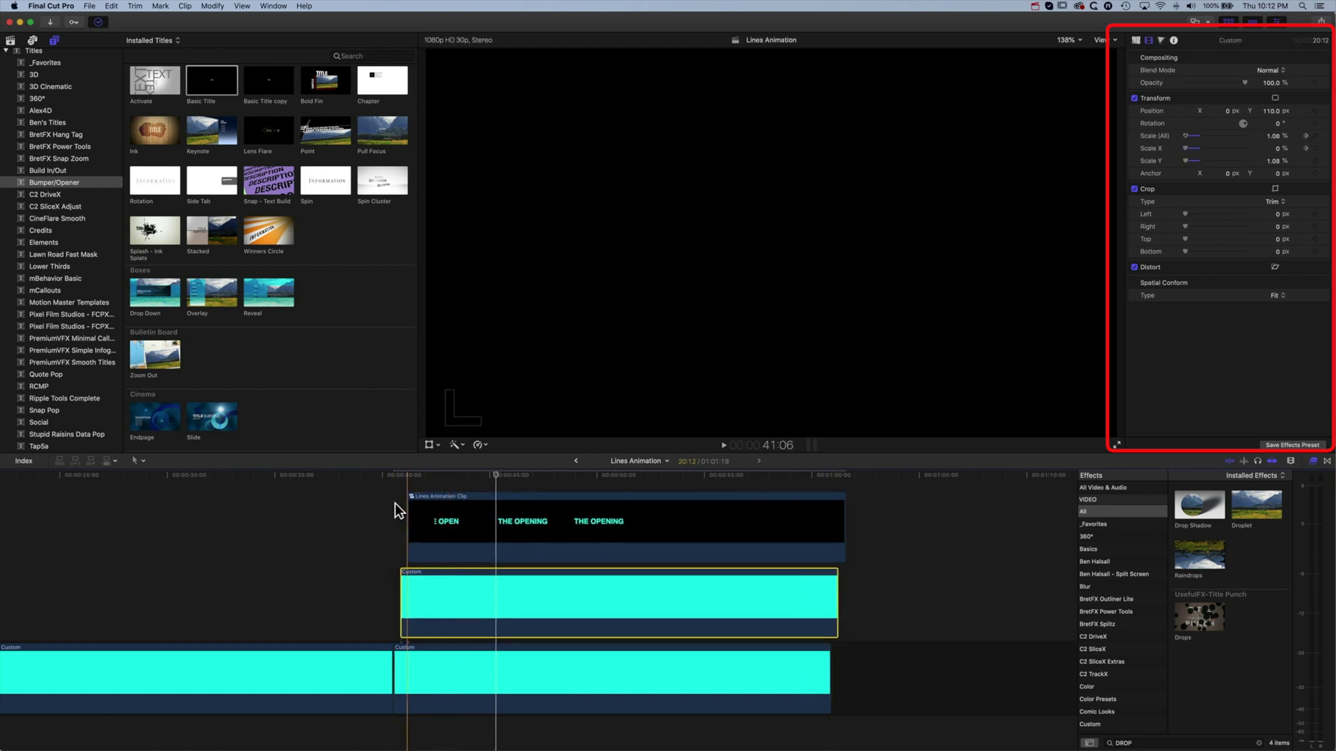
click(391, 482)
key(space)
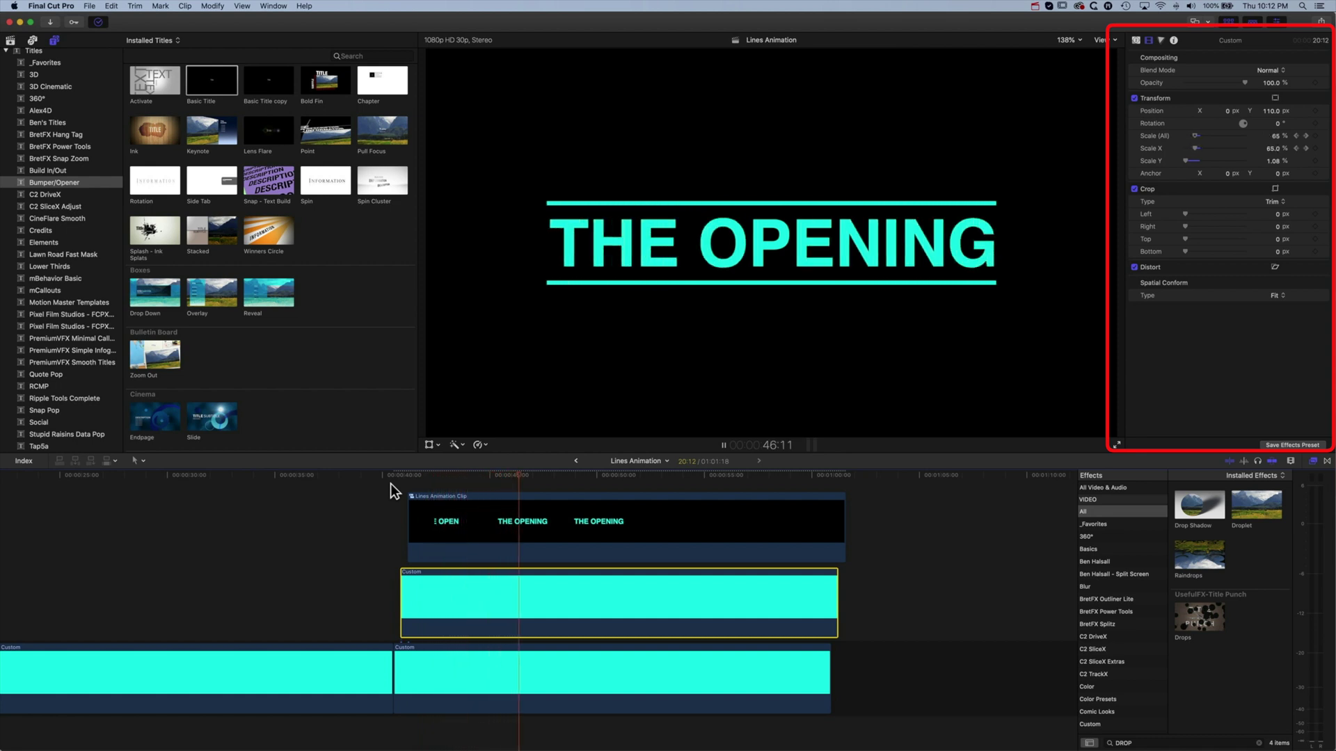
- Trim the compound clip and both cyan line clips to end together, then reveal the Generators categories
drag(845, 513, 712, 515)
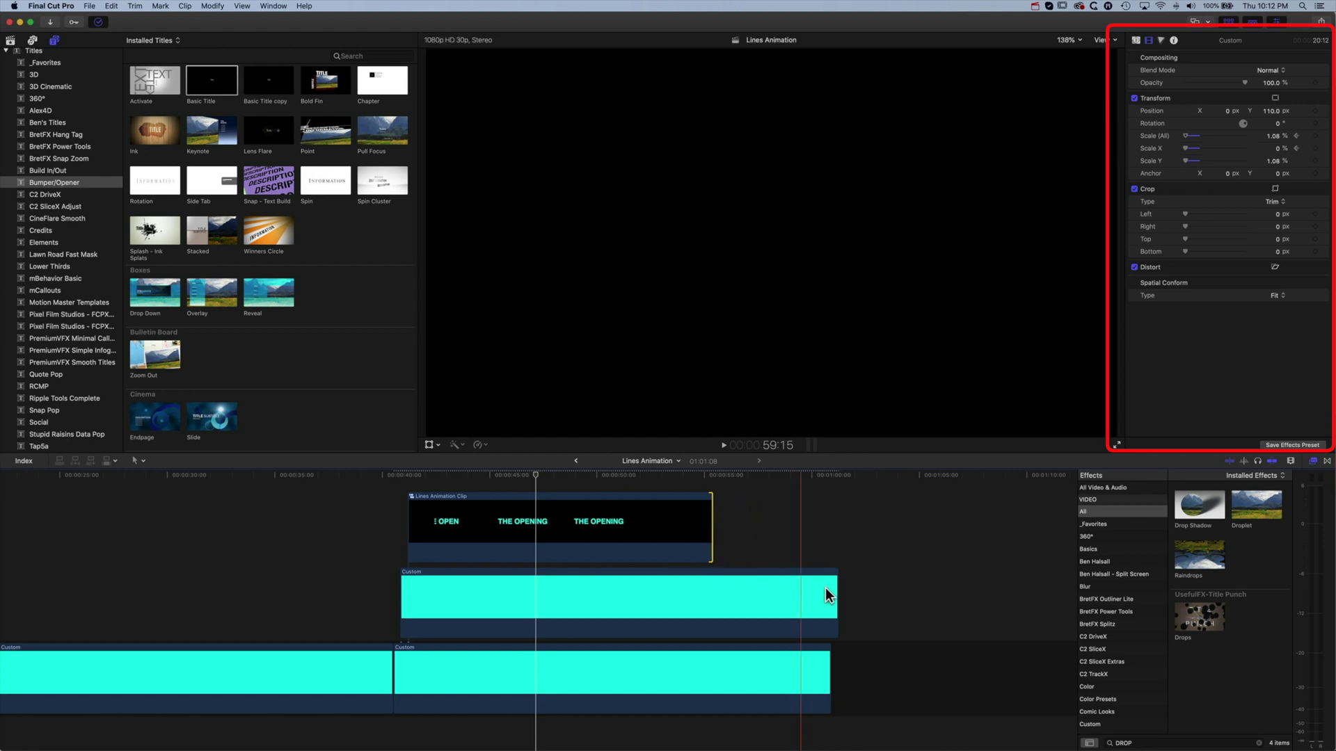
drag(834, 586, 712, 585)
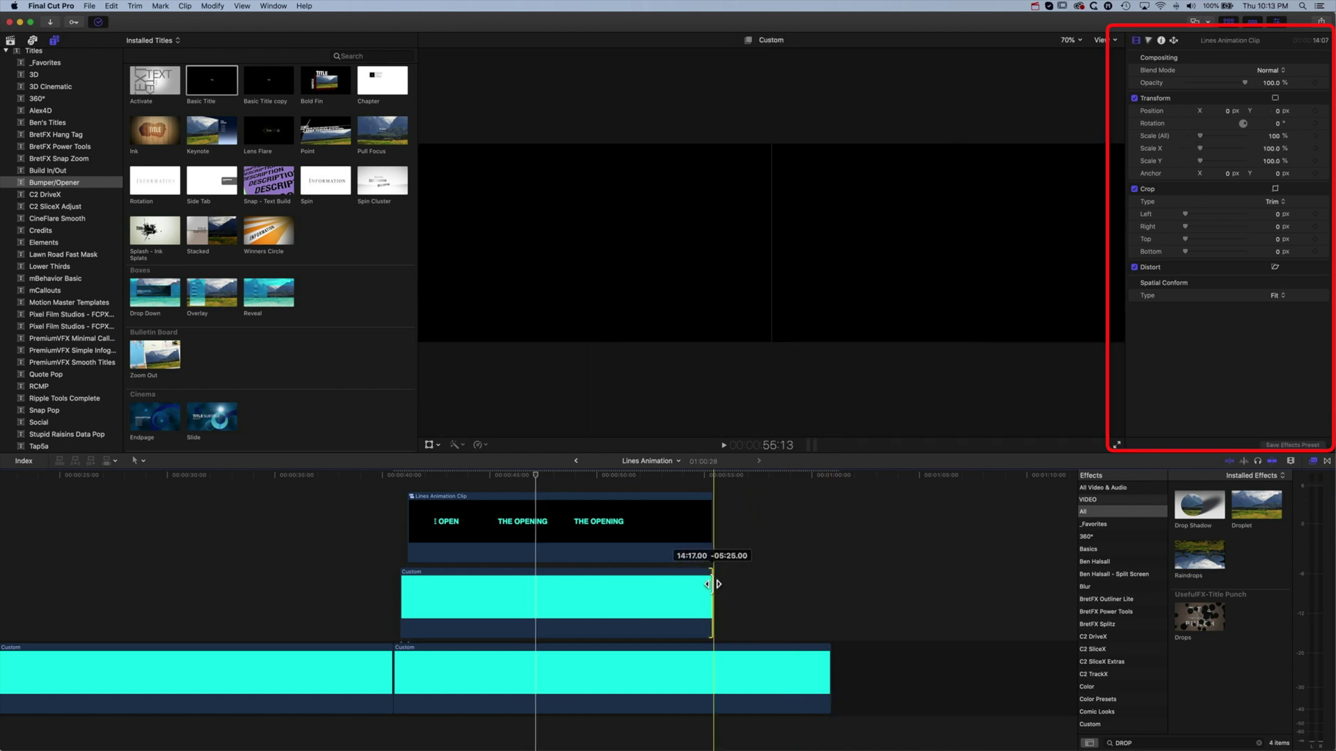
drag(828, 666, 703, 666)
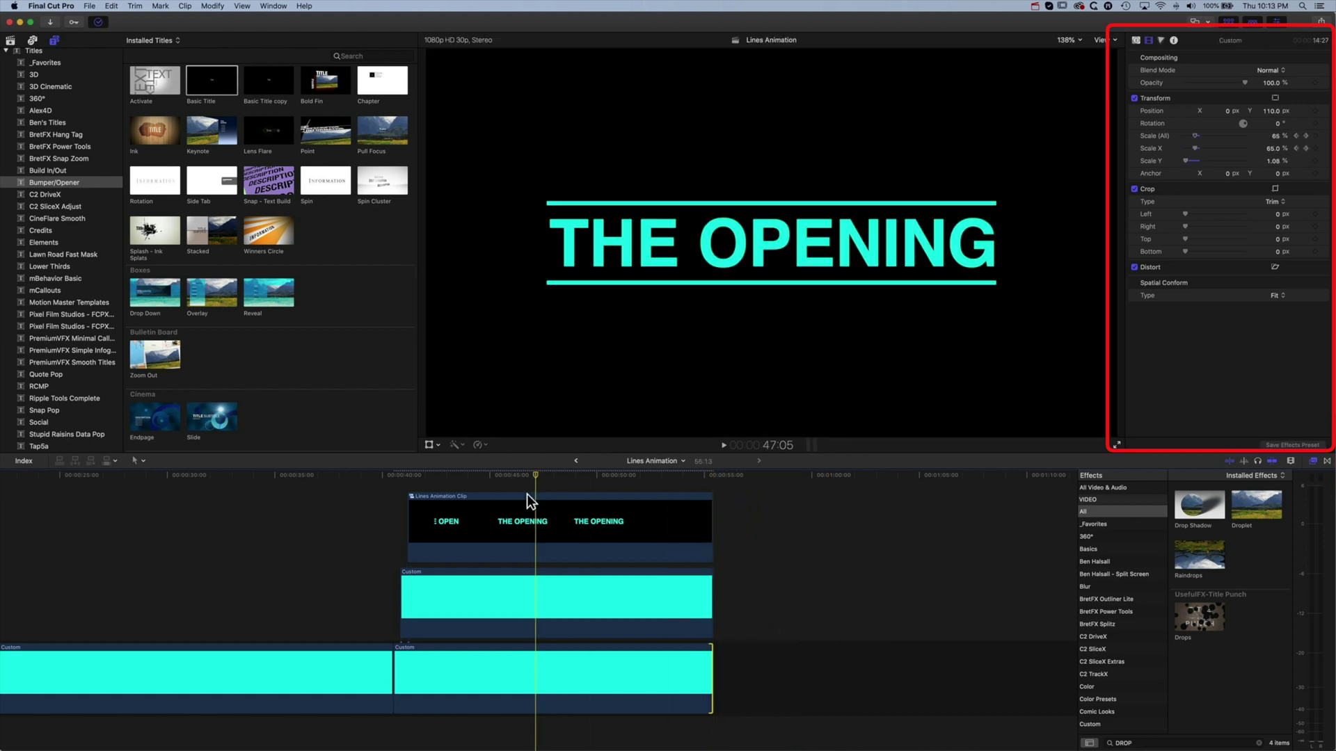
scroll(35, 355, down, 5)
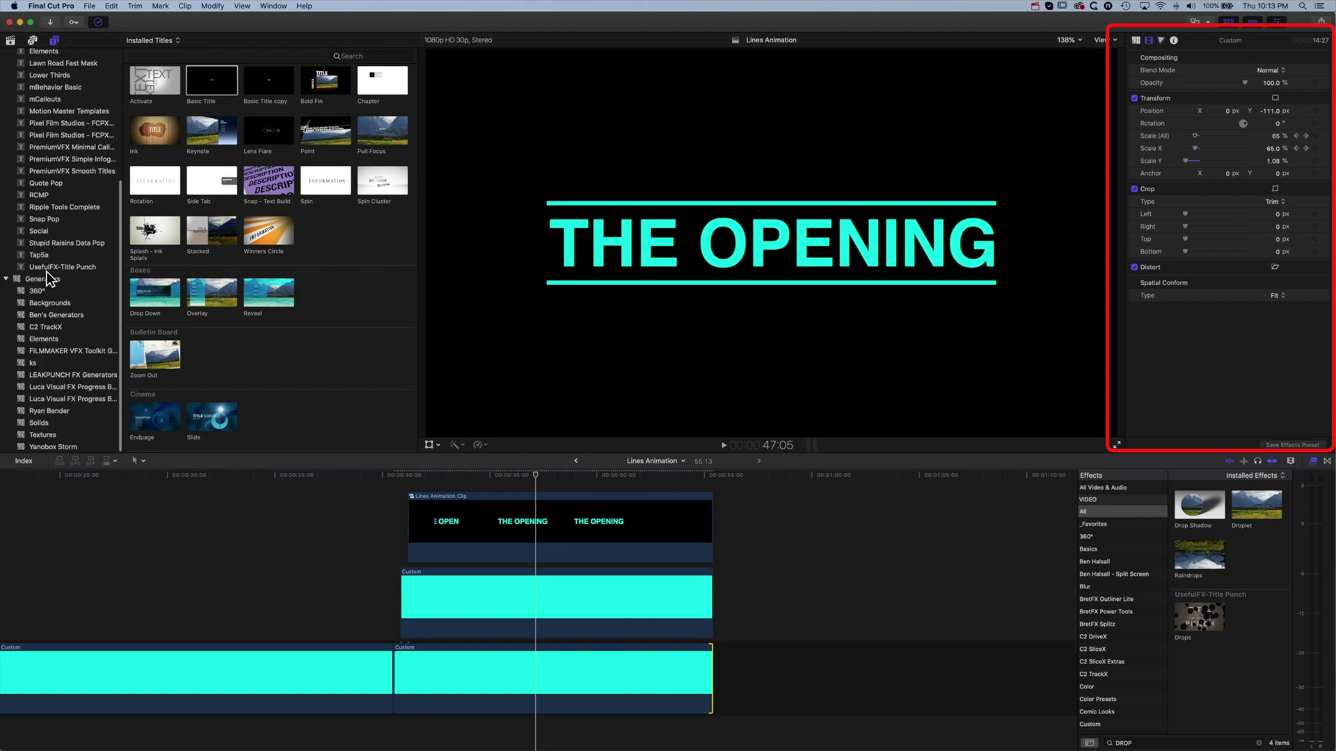
- Add the Metal texture from Generators > Textures to the storyline's end, lengthen it, and move a cyan line clip over it
click(43, 435)
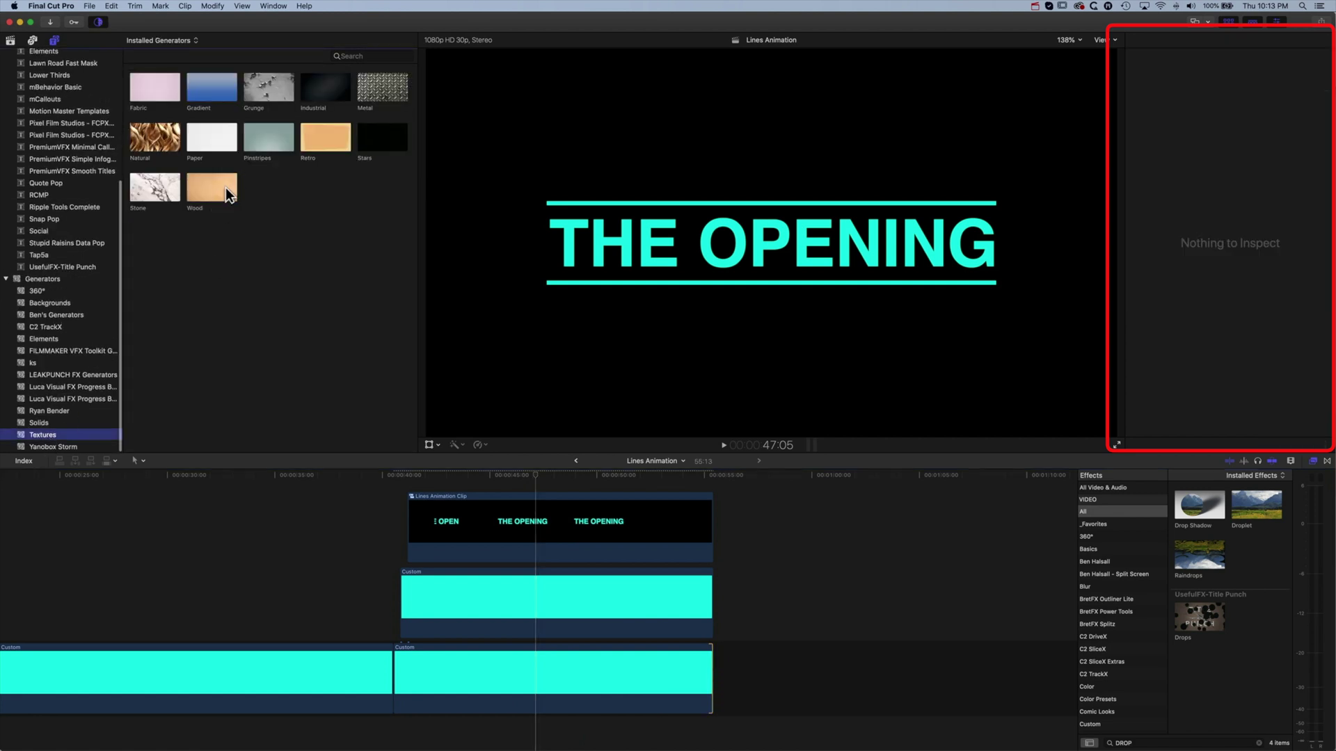
click(379, 99)
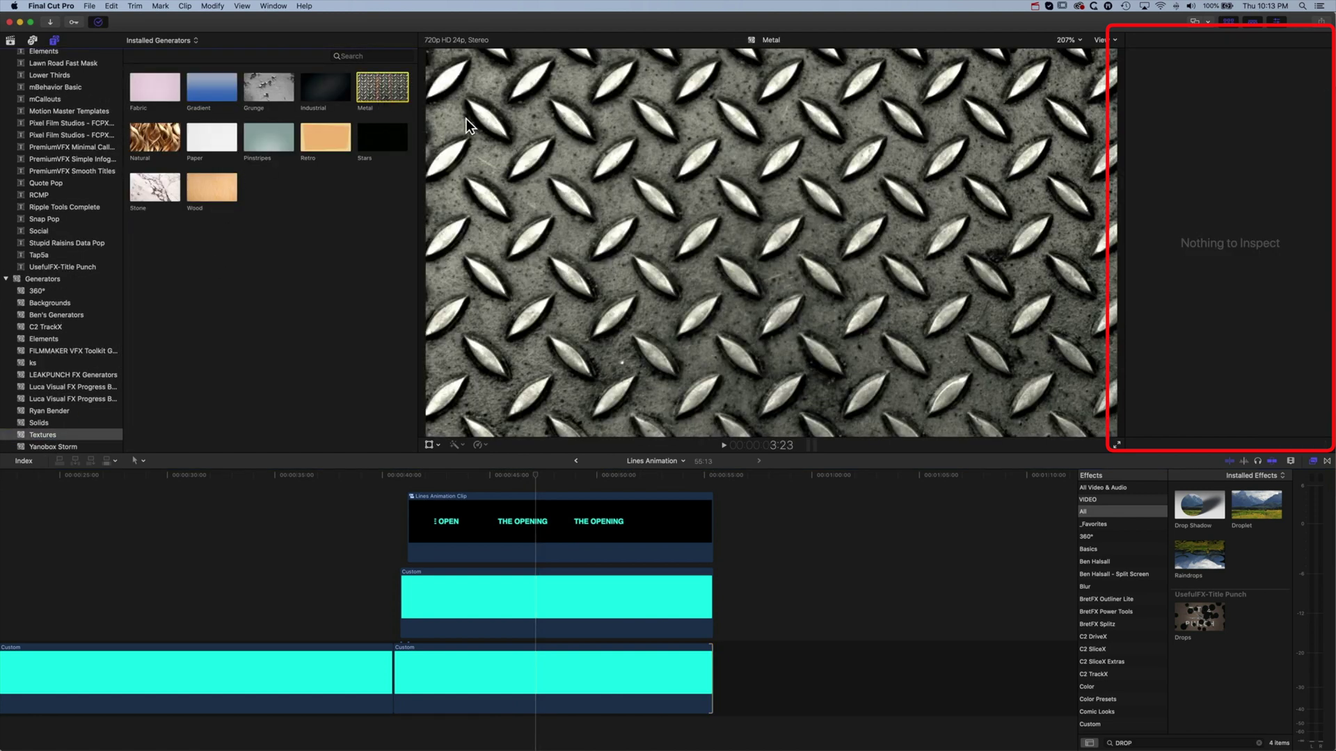
drag(466, 125, 716, 683)
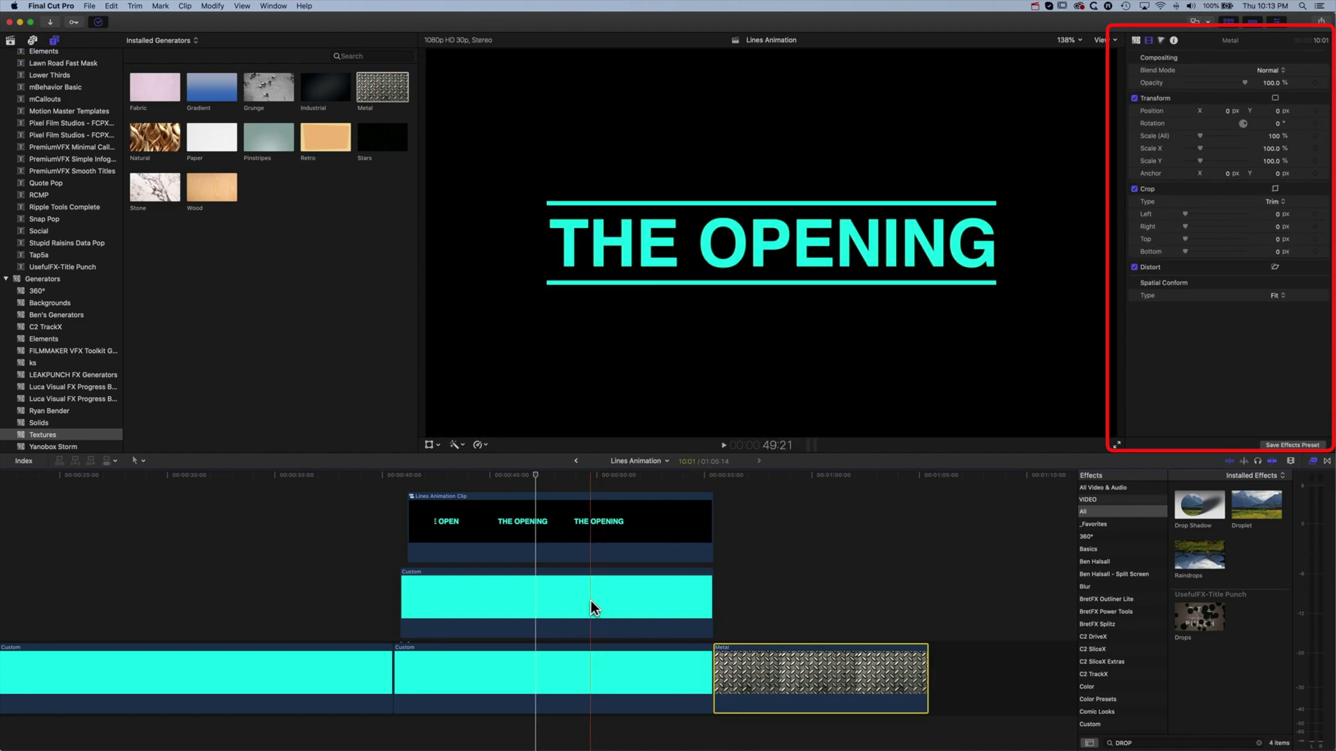
drag(925, 667, 1075, 666)
drag(98, 597, 452, 602)
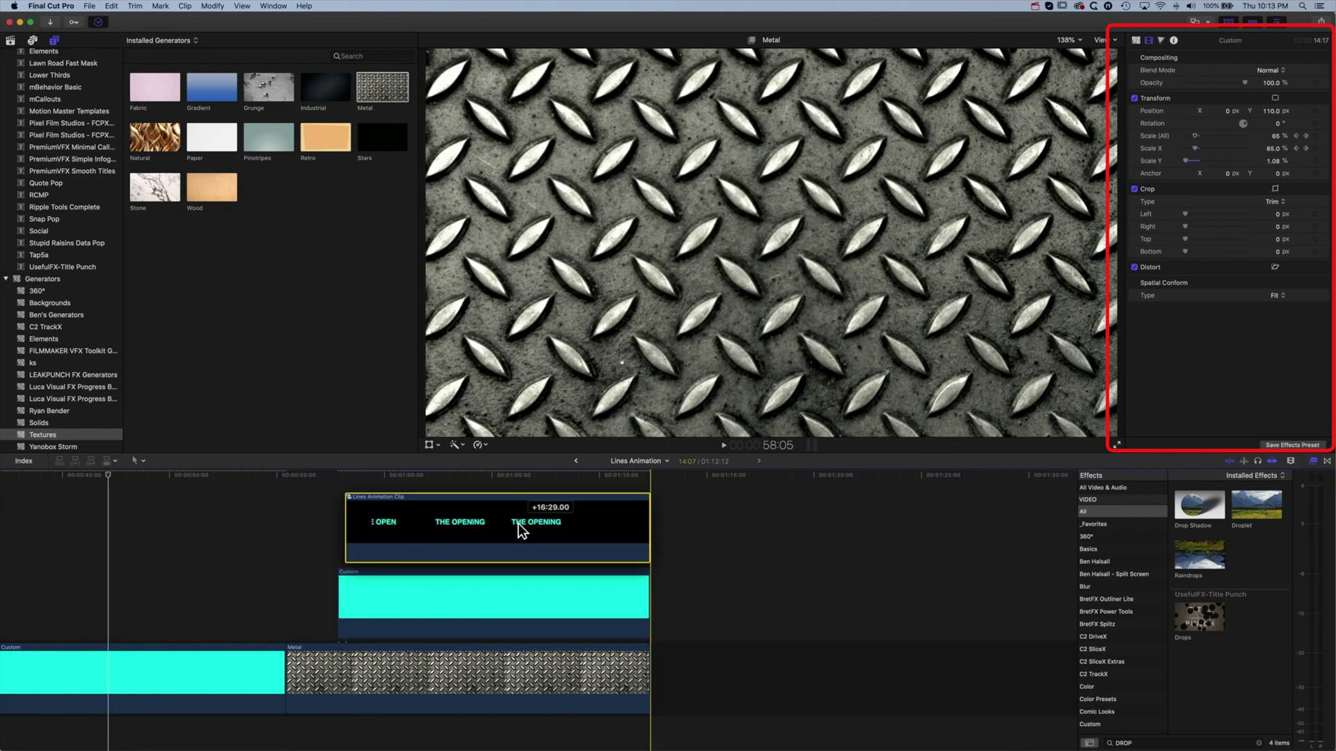
- Lift the lower cyan line clip into a connected lane above Metal, keeping Lines Animation Clip on top
click(519, 523)
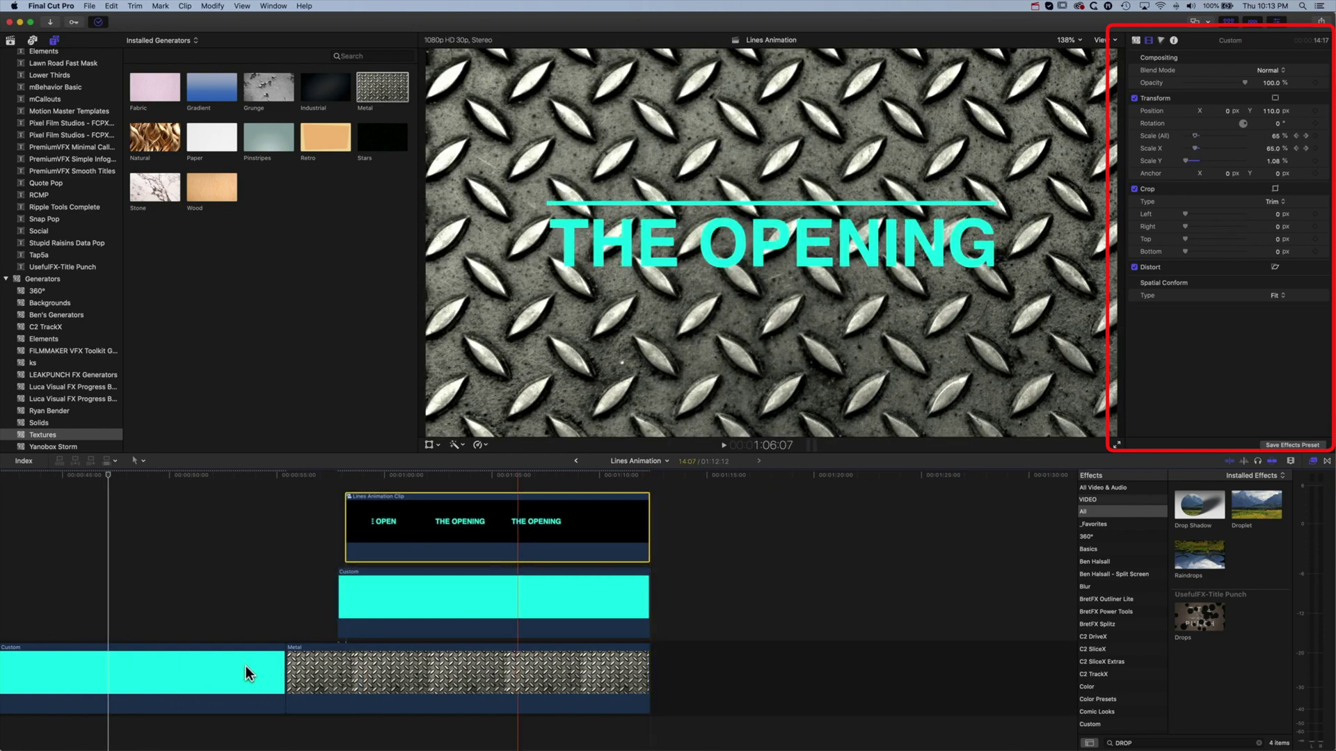
drag(165, 682, 209, 609)
drag(211, 607, 207, 607)
scroll(205, 623, left, 3)
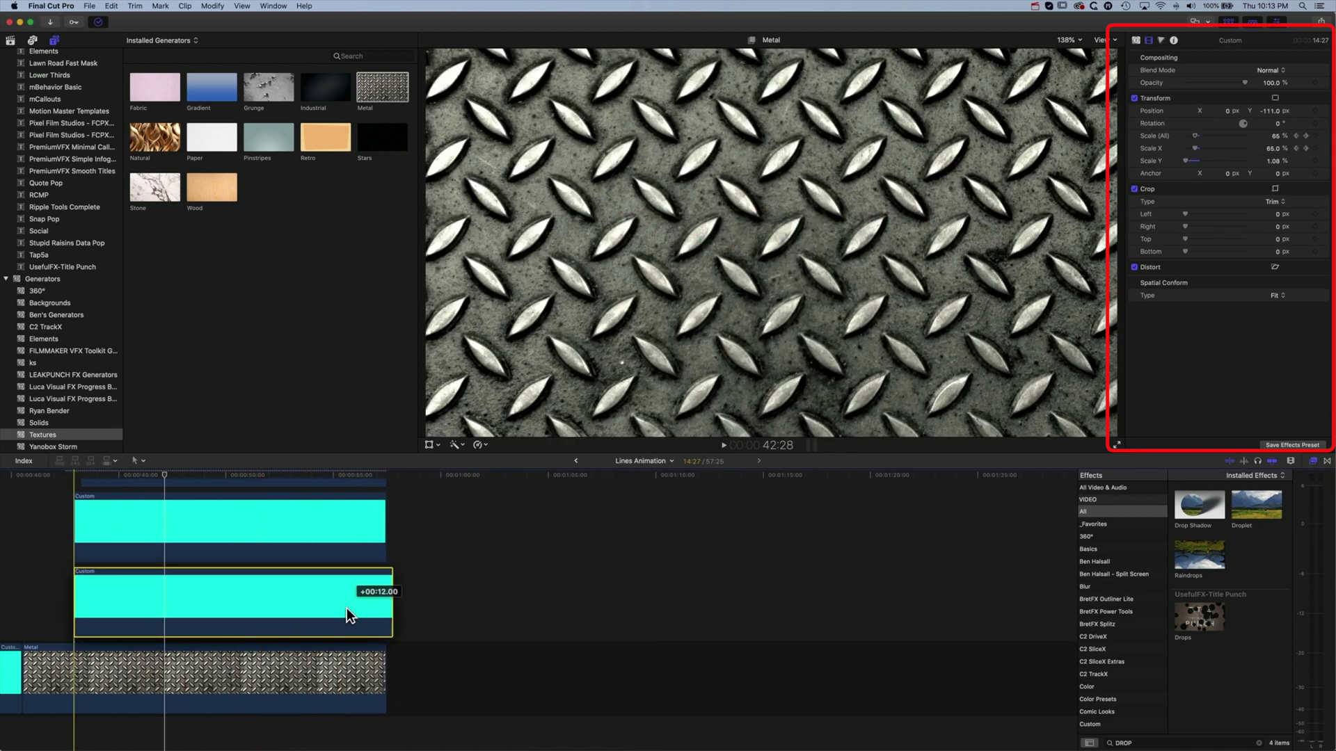
scroll(347, 608, left, 6)
key(super+z)
key(super+z)
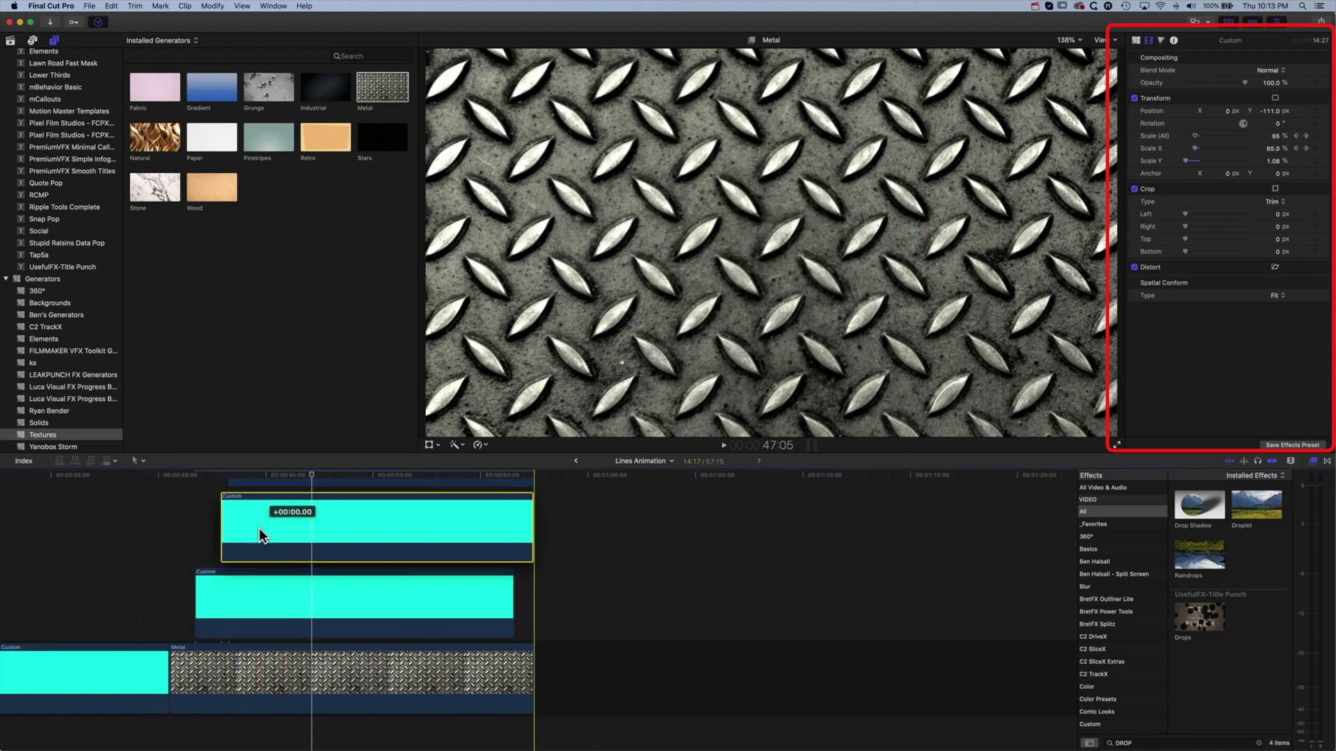
click(501, 474)
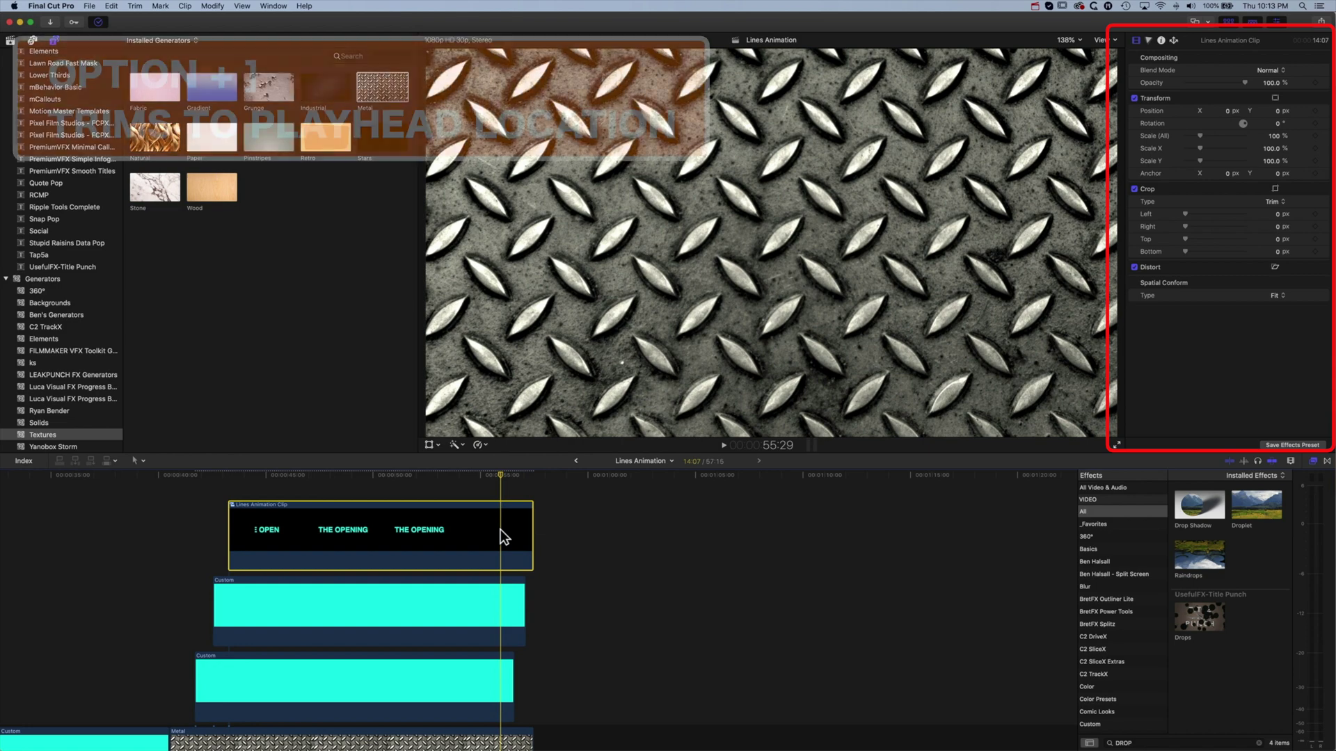
- Trim the stacked clips at the playhead, then nudge the upper line and Lines Animation Clip about 11 frames earlier
key(alt+bracketright)
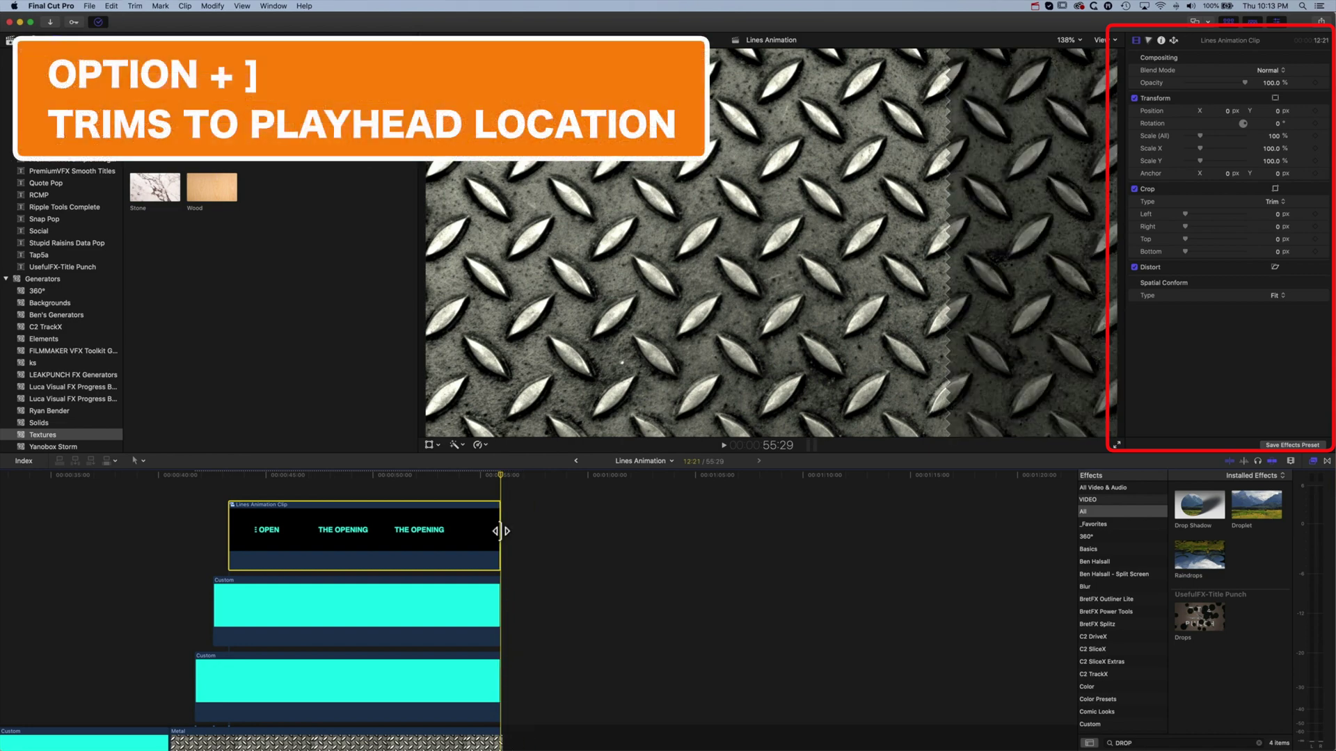
click(170, 521)
key(space)
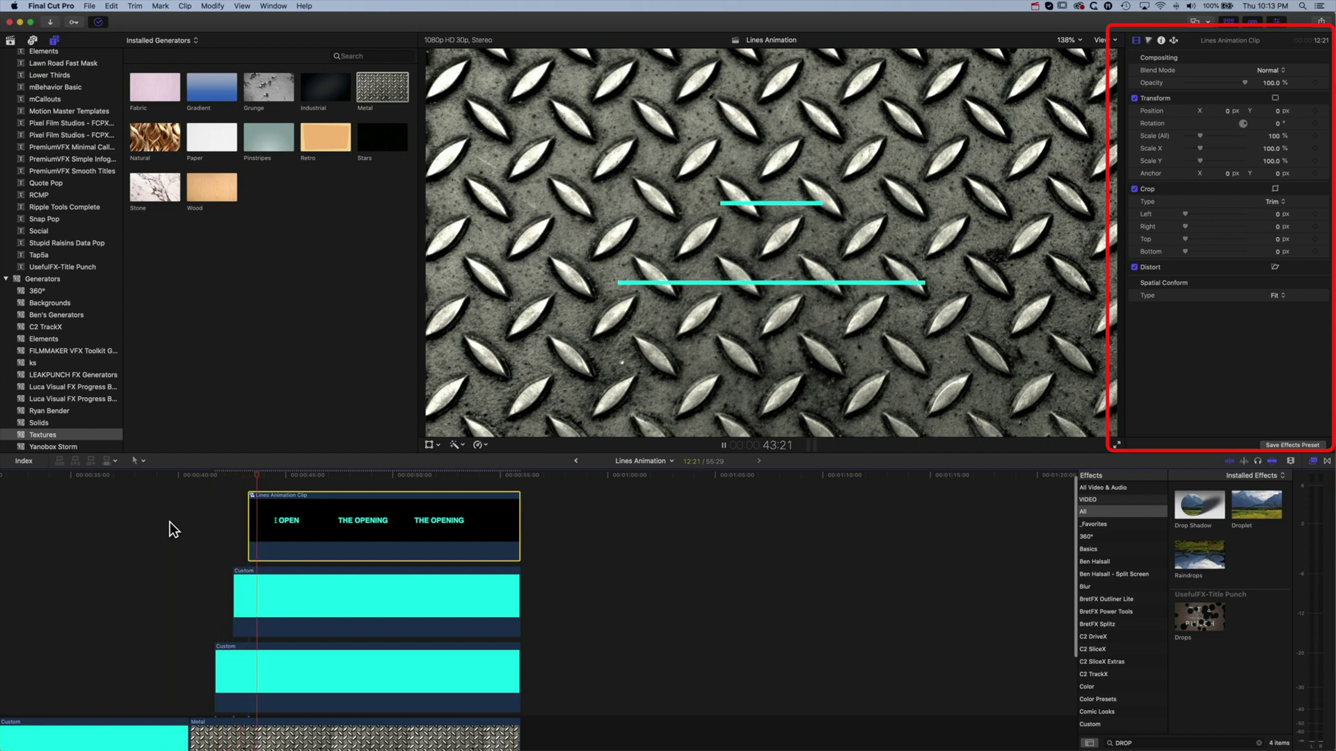
drag(319, 477, 216, 478)
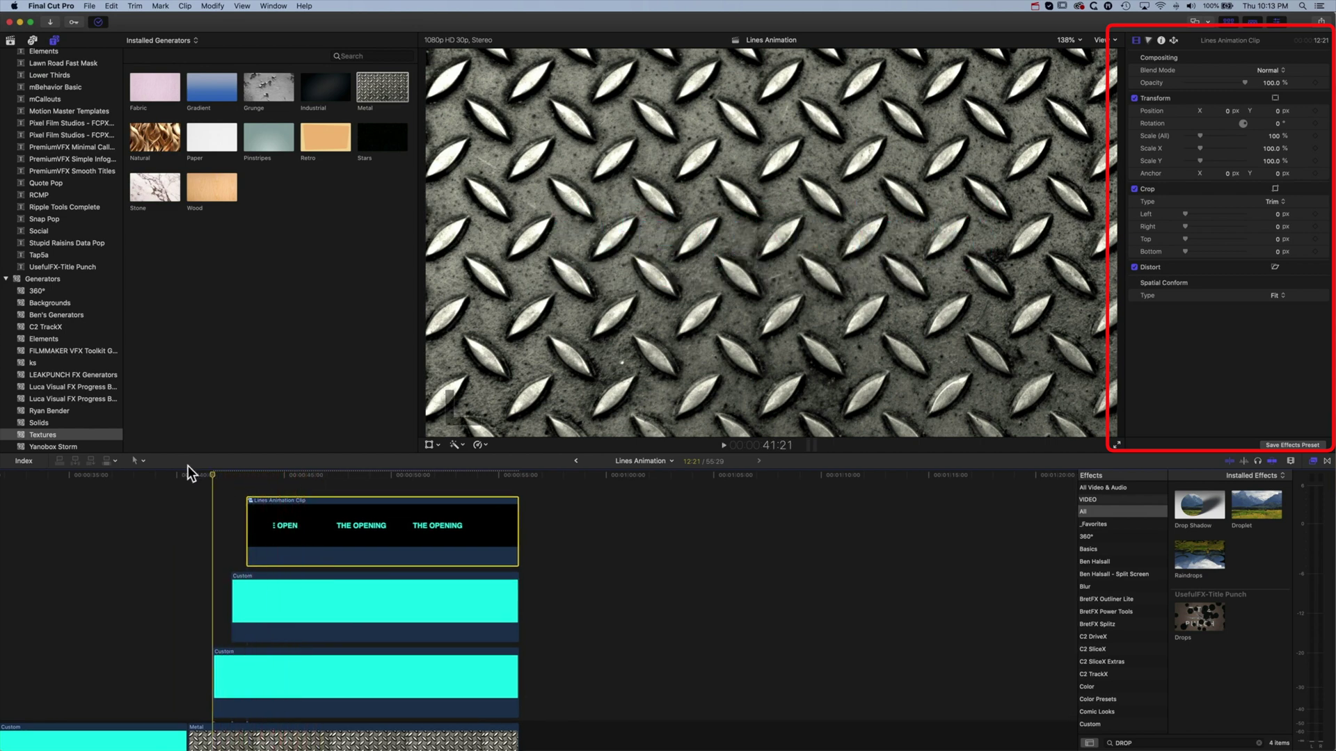
key(space)
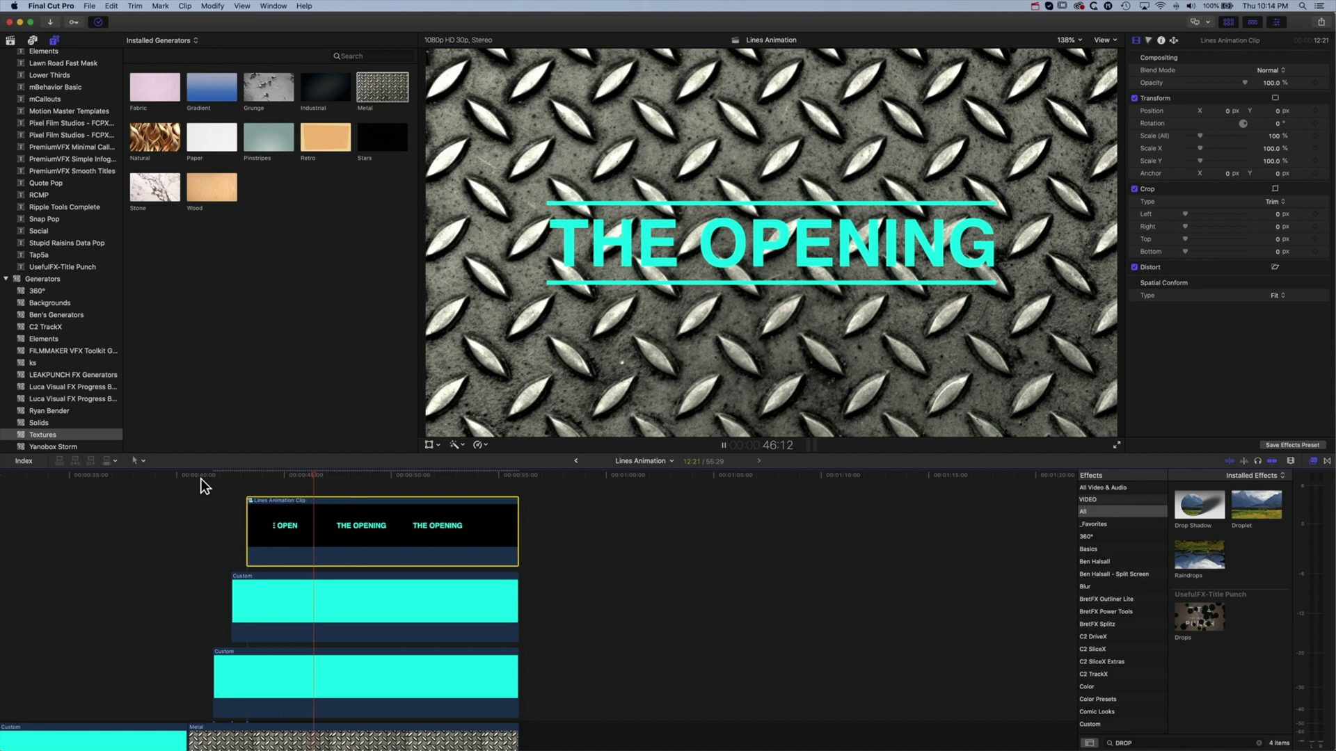
key(space)
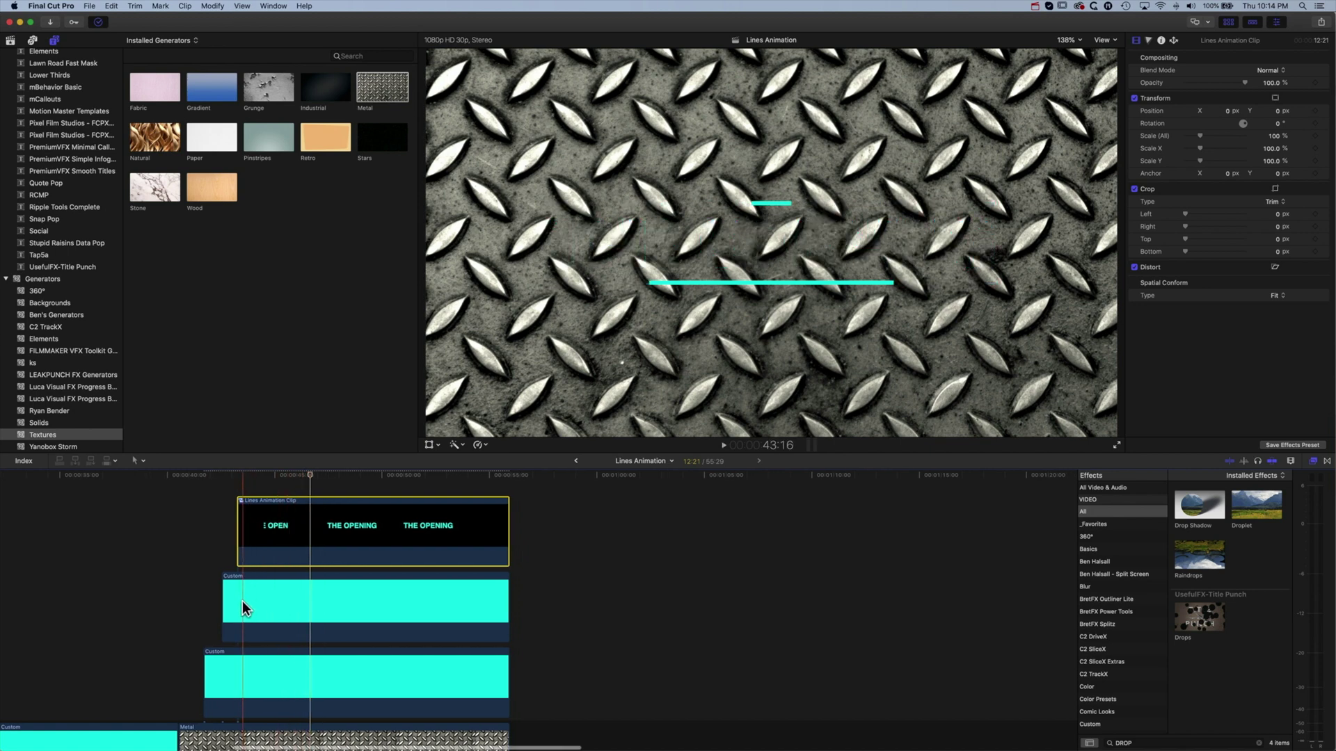
drag(242, 601, 235, 600)
drag(278, 545, 274, 536)
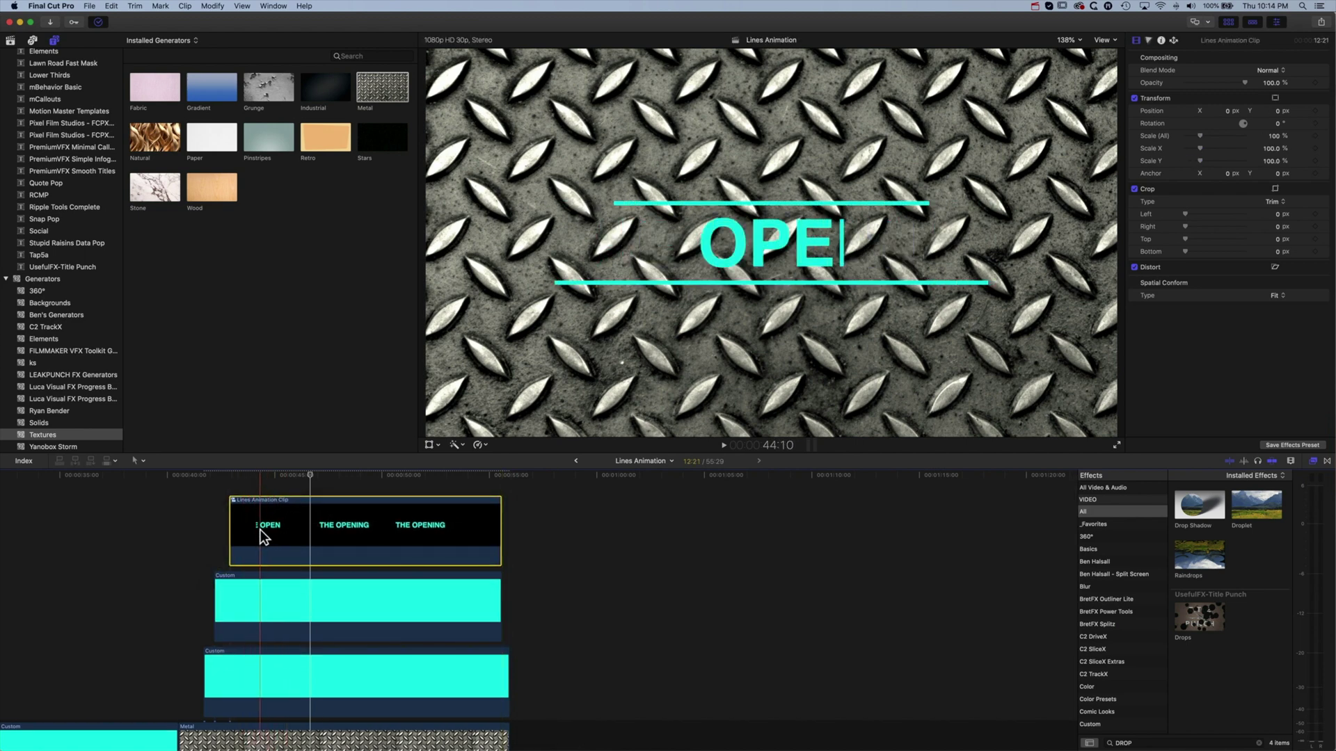
- Inside Lines Animation Clip, drag the cyan line's Transform keyframe earlier, then return to the parent timeline
double_click(260, 529)
scroll(169, 547, left, 2)
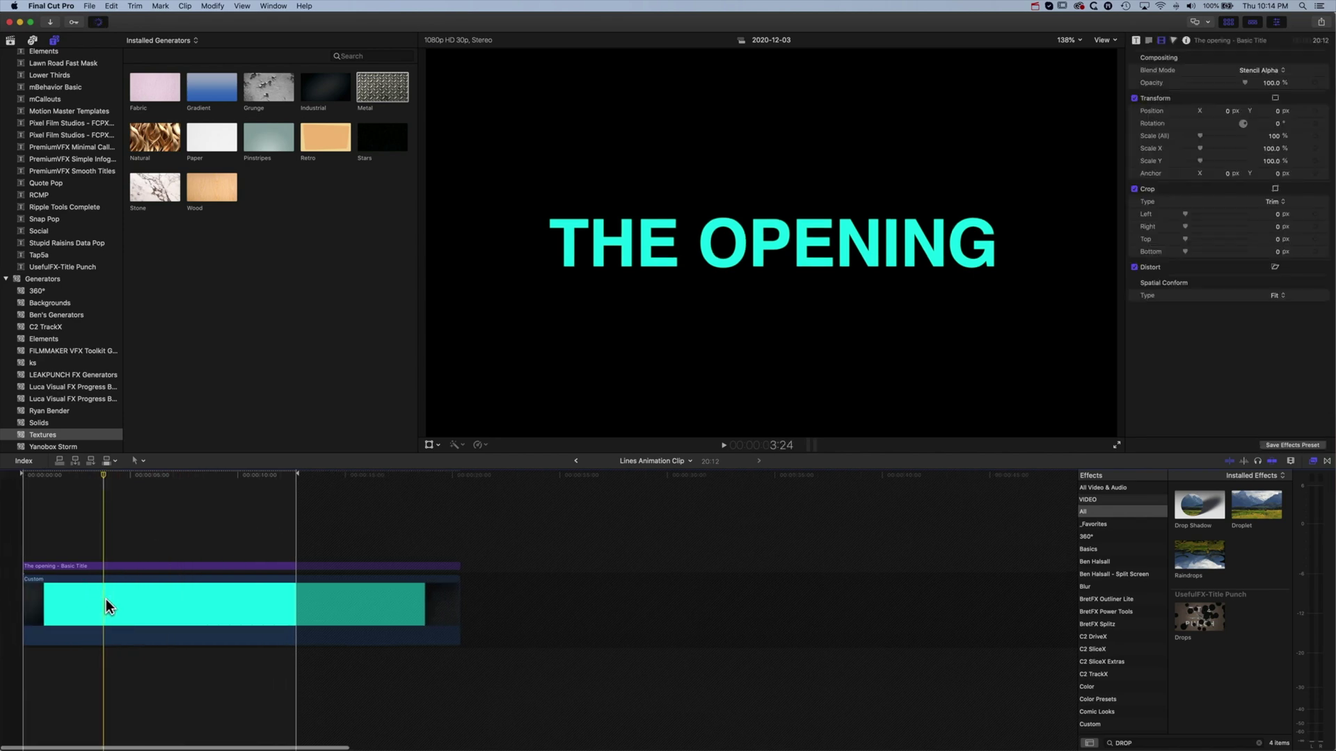
click(105, 599)
right_click(106, 599)
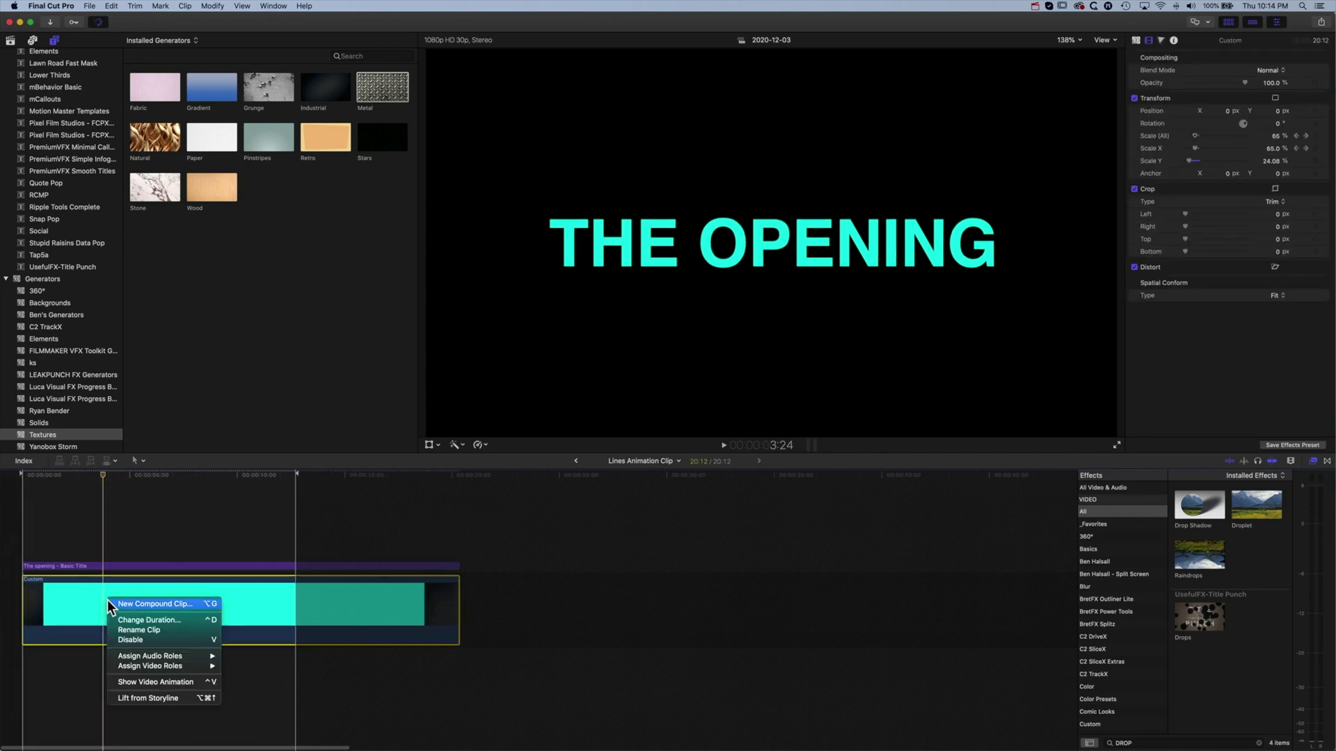
click(143, 681)
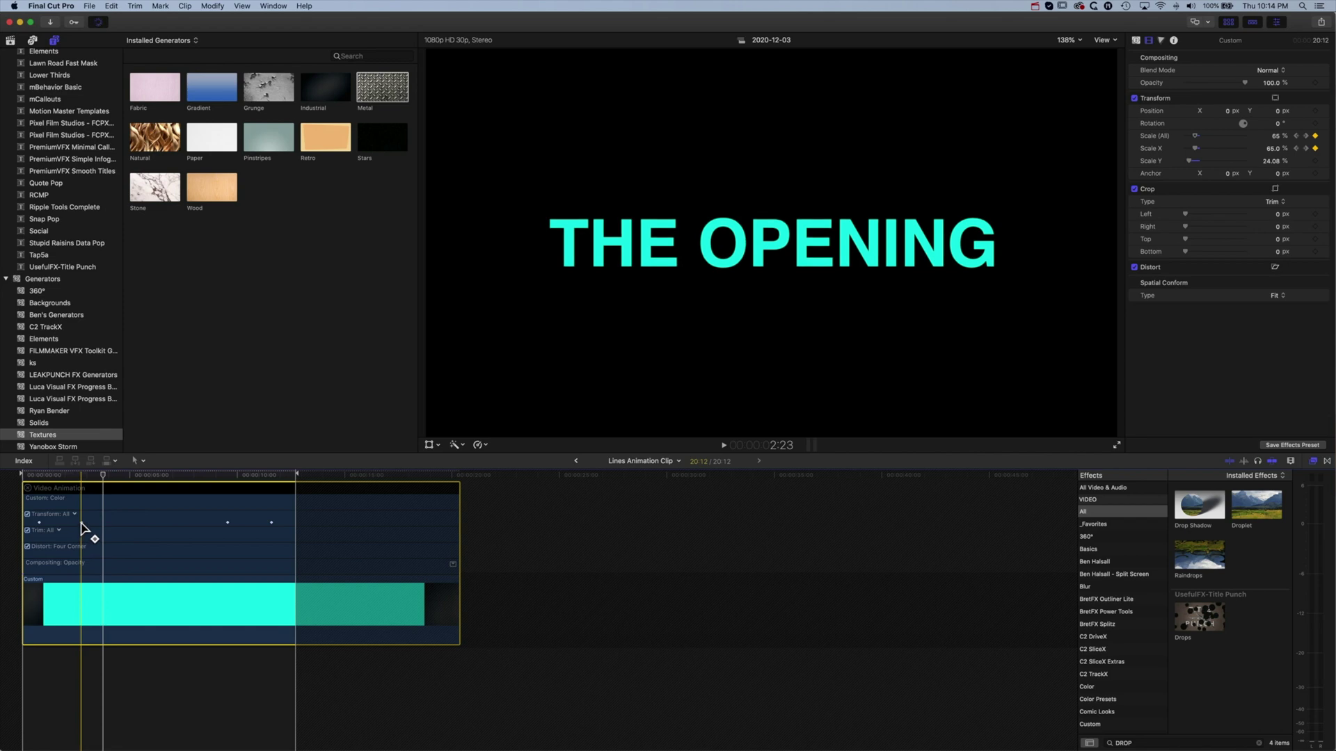
drag(82, 523, 67, 523)
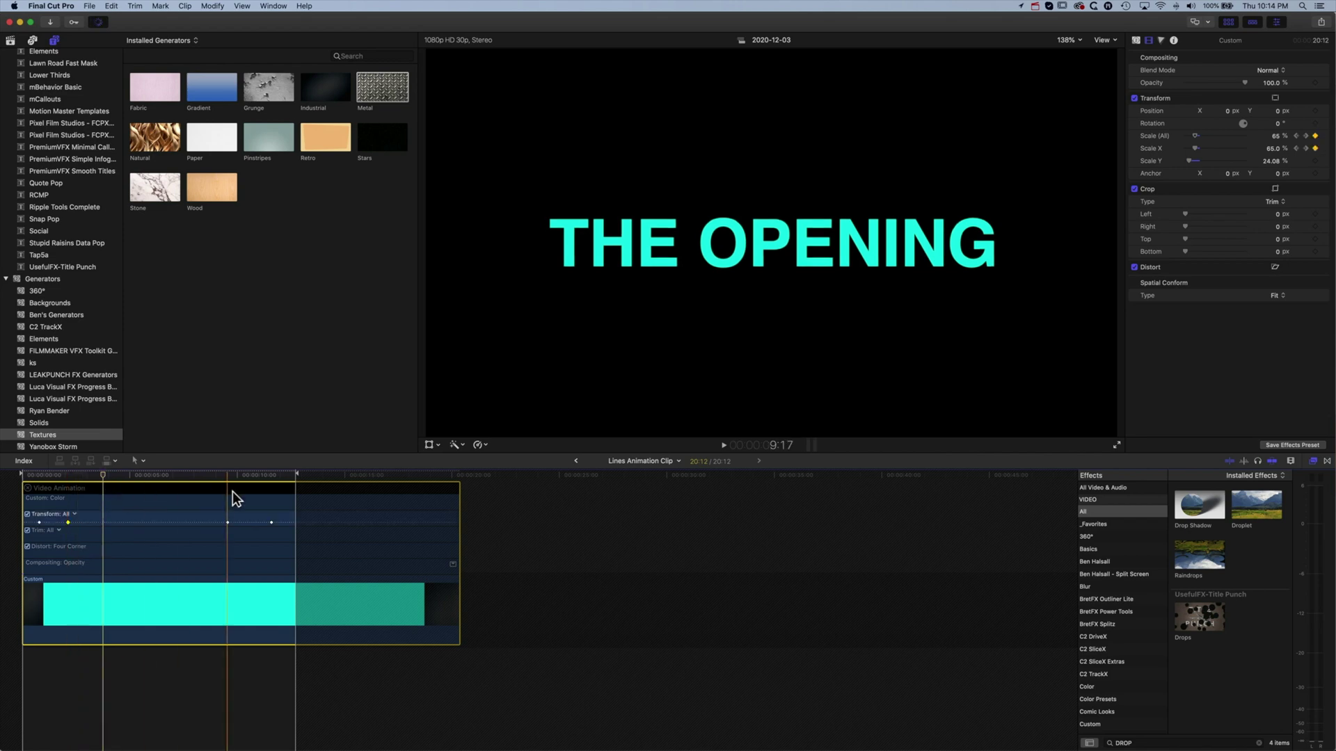
click(576, 461)
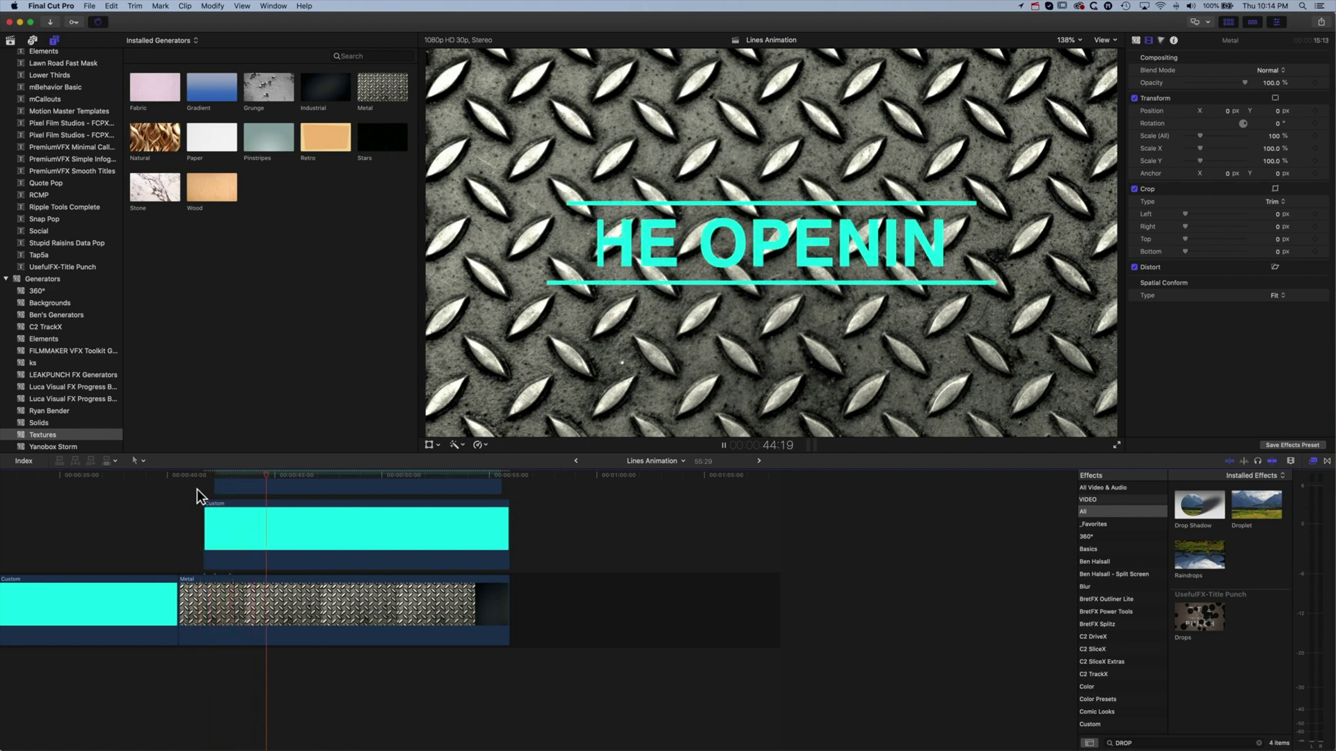
- Trim the title and both line clips with Option+] so they end with Metal, giving 54:04
key(space)
scroll(257, 514, left, 8)
scroll(258, 513, up, 4)
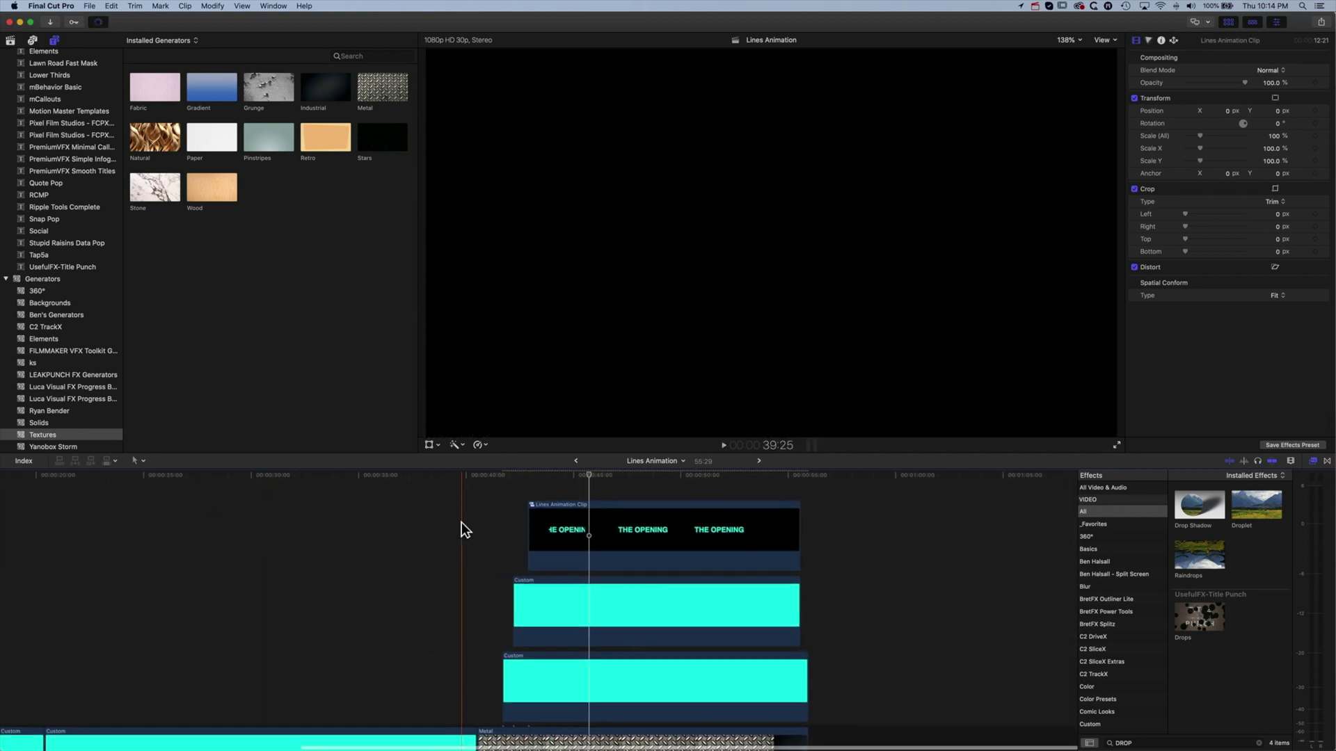
scroll(437, 516, down, 3)
scroll(436, 517, left, 2)
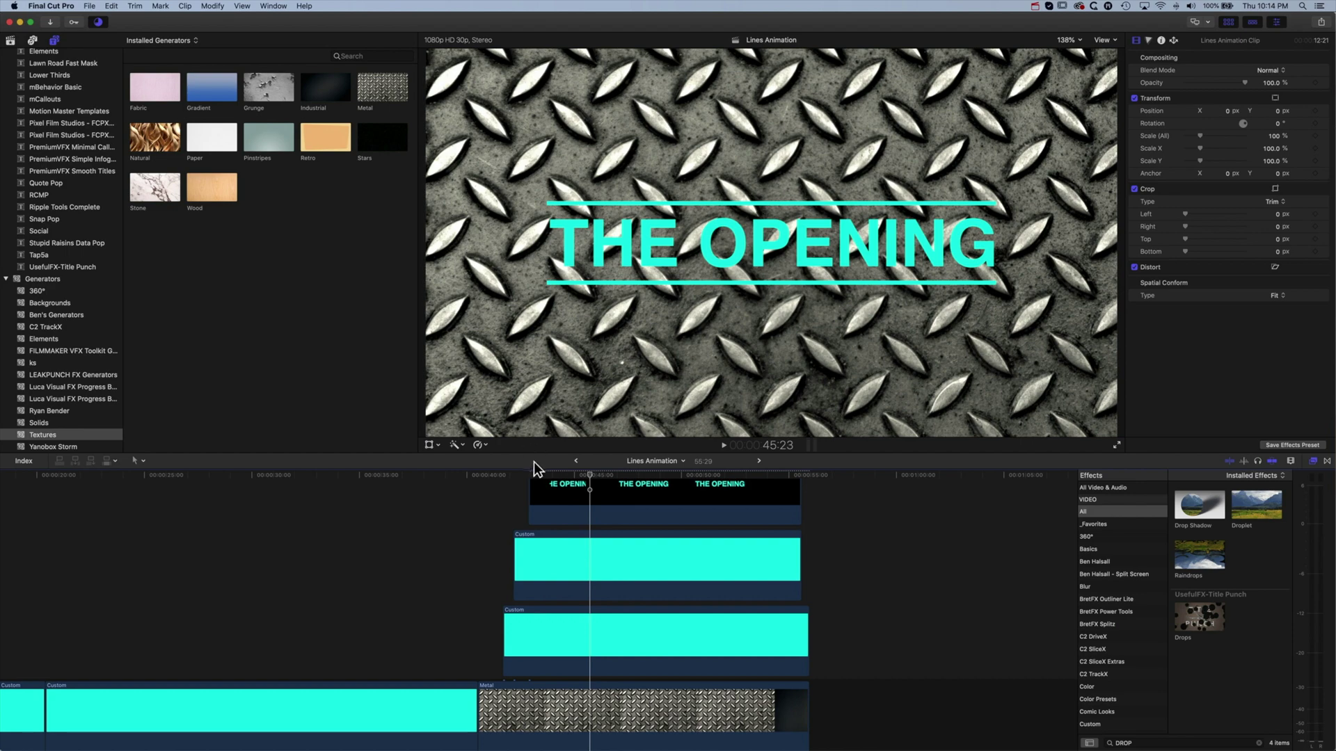
scroll(529, 477, up, 4)
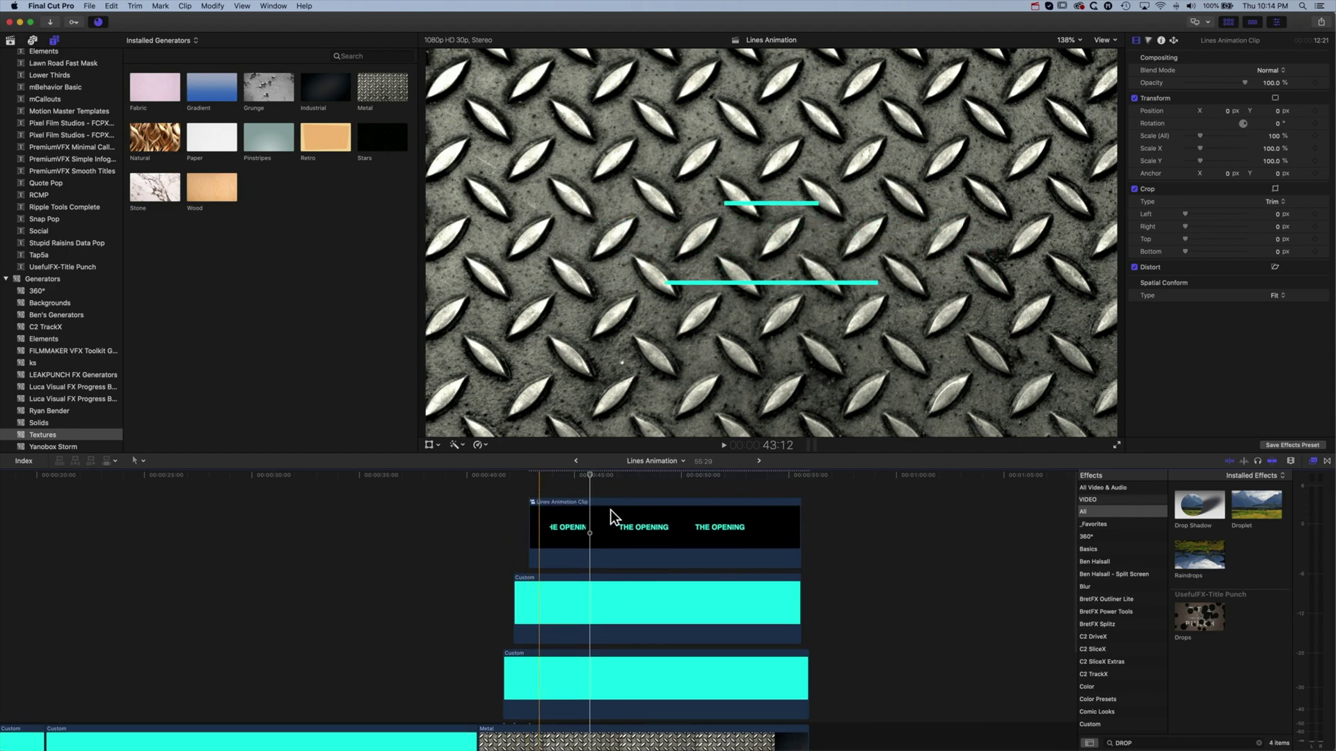
key(alt+bracketright)
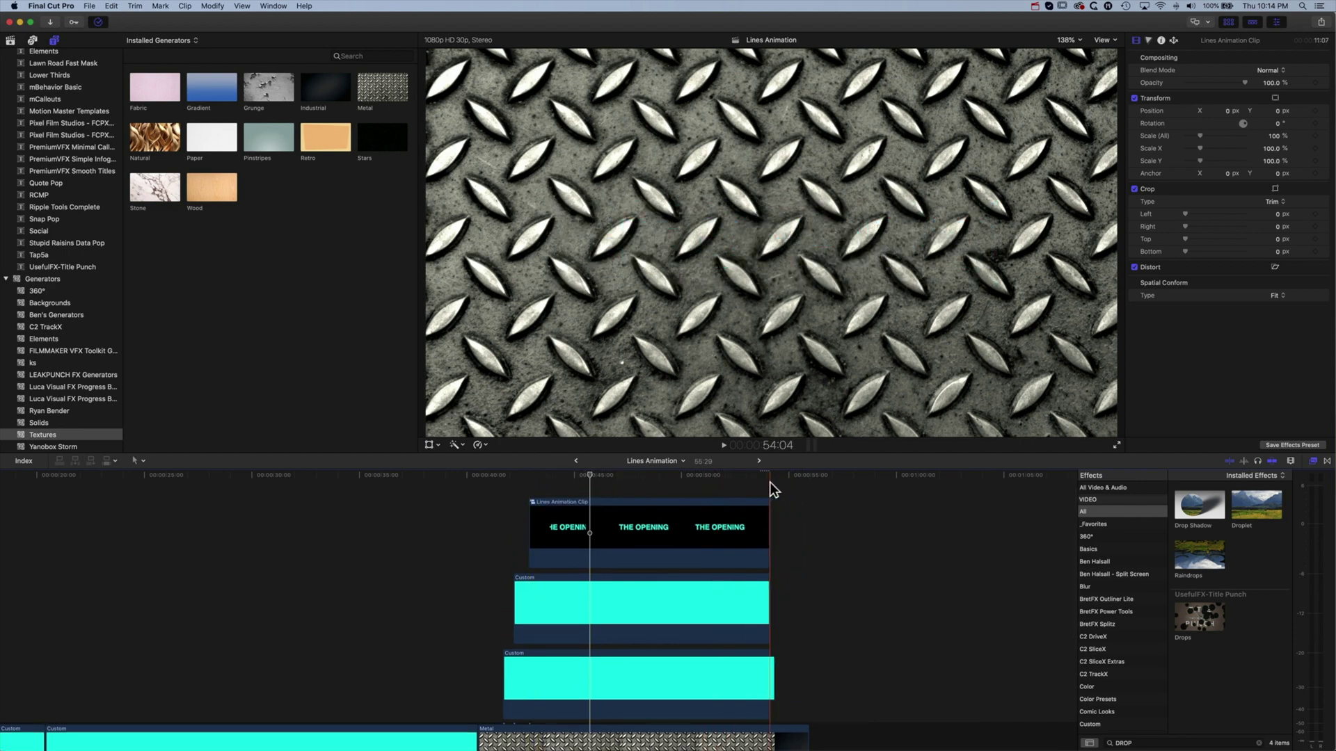
click(577, 736)
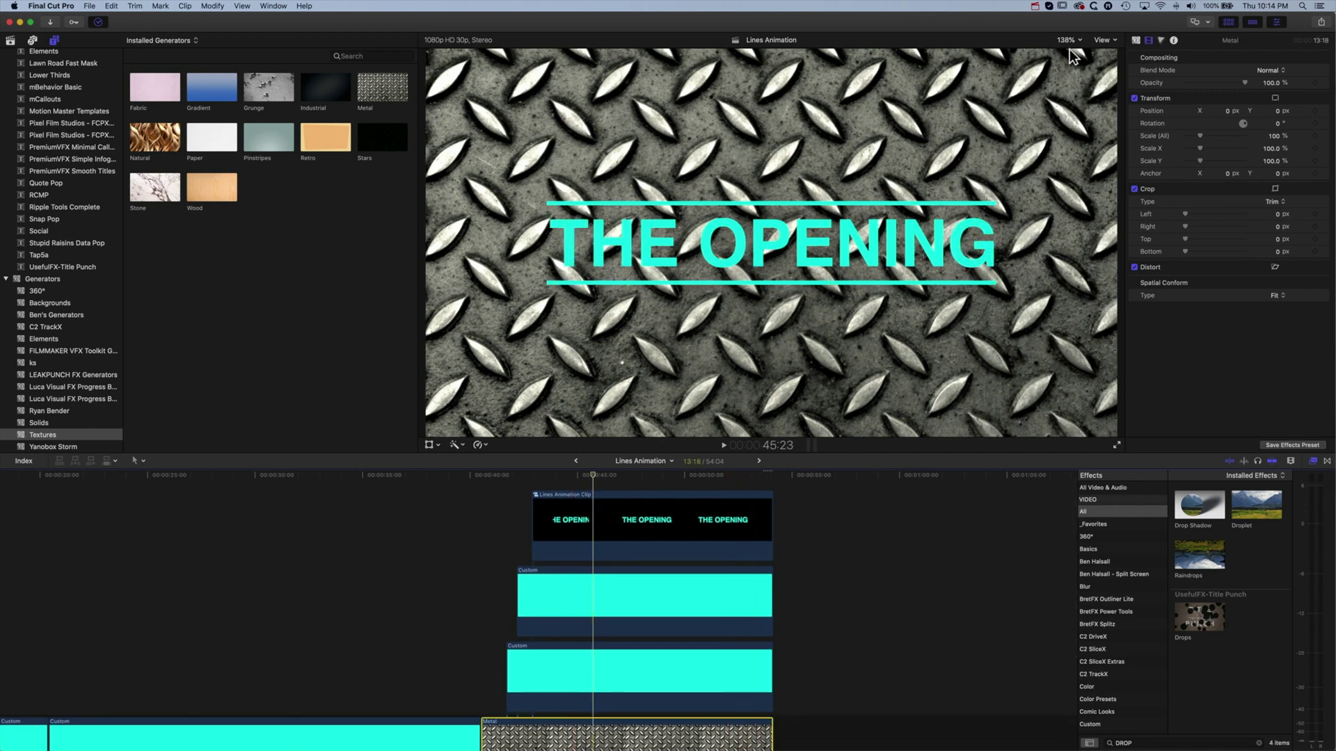
- In the Color Board, set Metal's exposure to Master -32%, Shadows 20%, Midtones -73%, Highlights -61%
click(1160, 40)
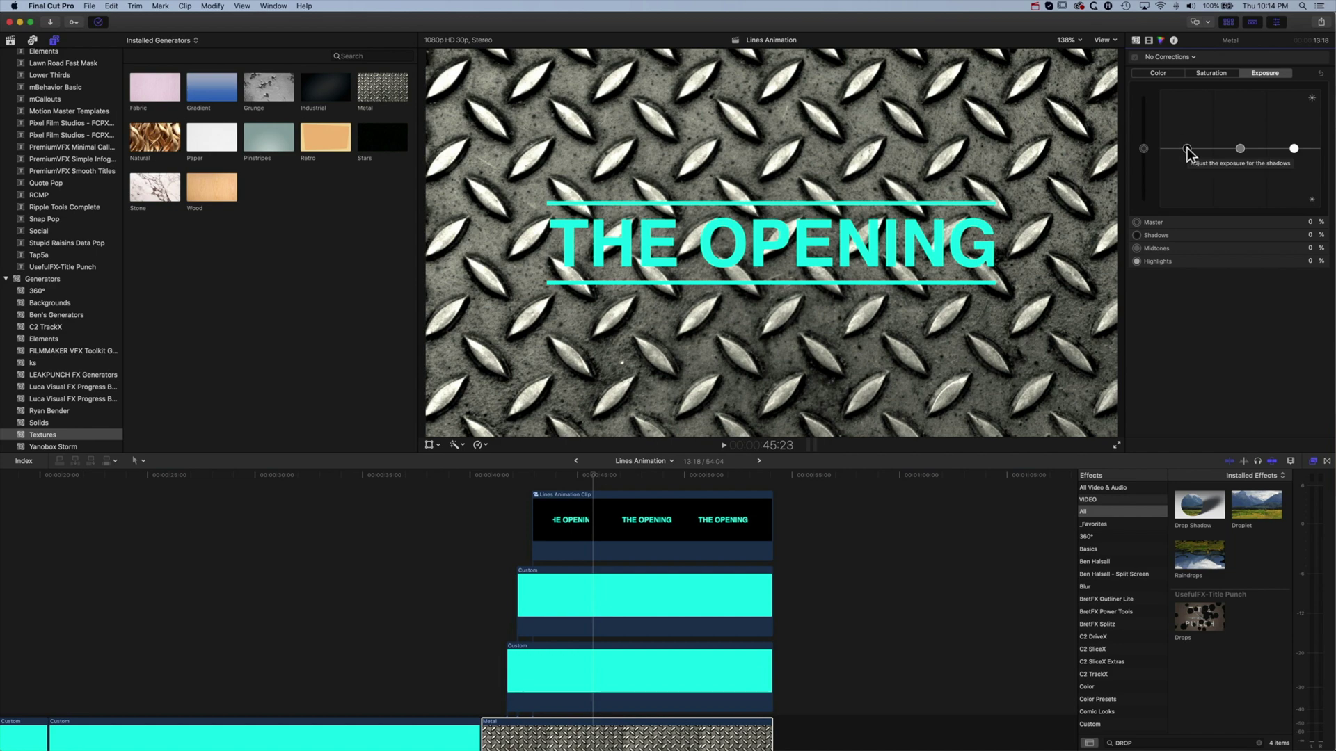
drag(1187, 148, 1187, 138)
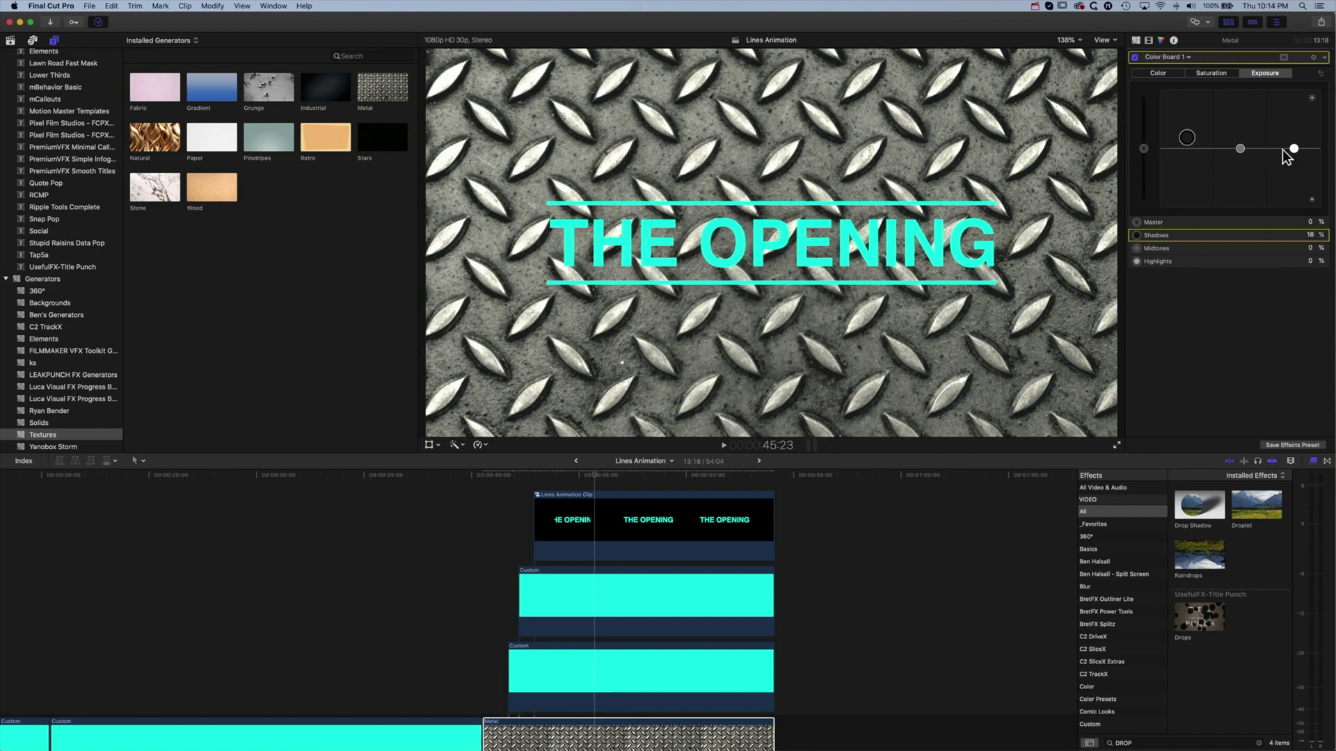
drag(1293, 149, 1296, 188)
drag(1241, 149, 1238, 198)
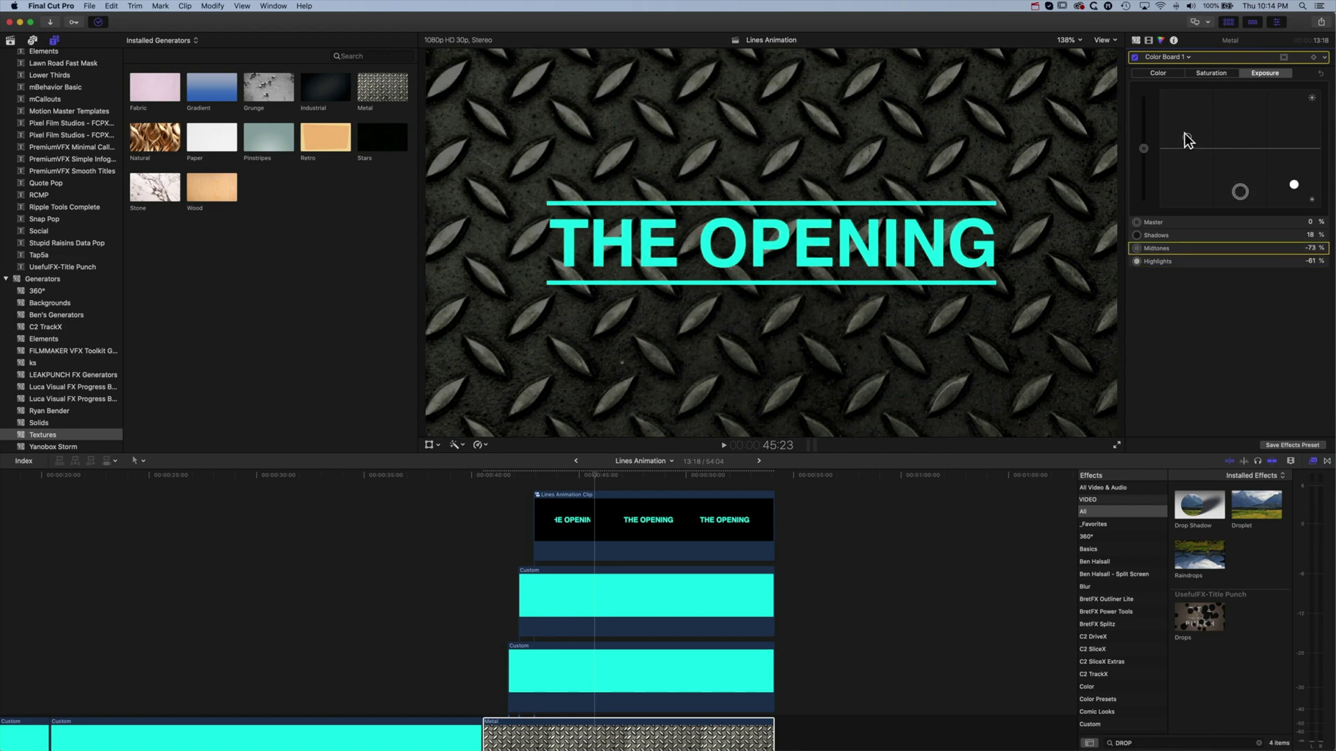
drag(1187, 140, 1142, 167)
key(space)
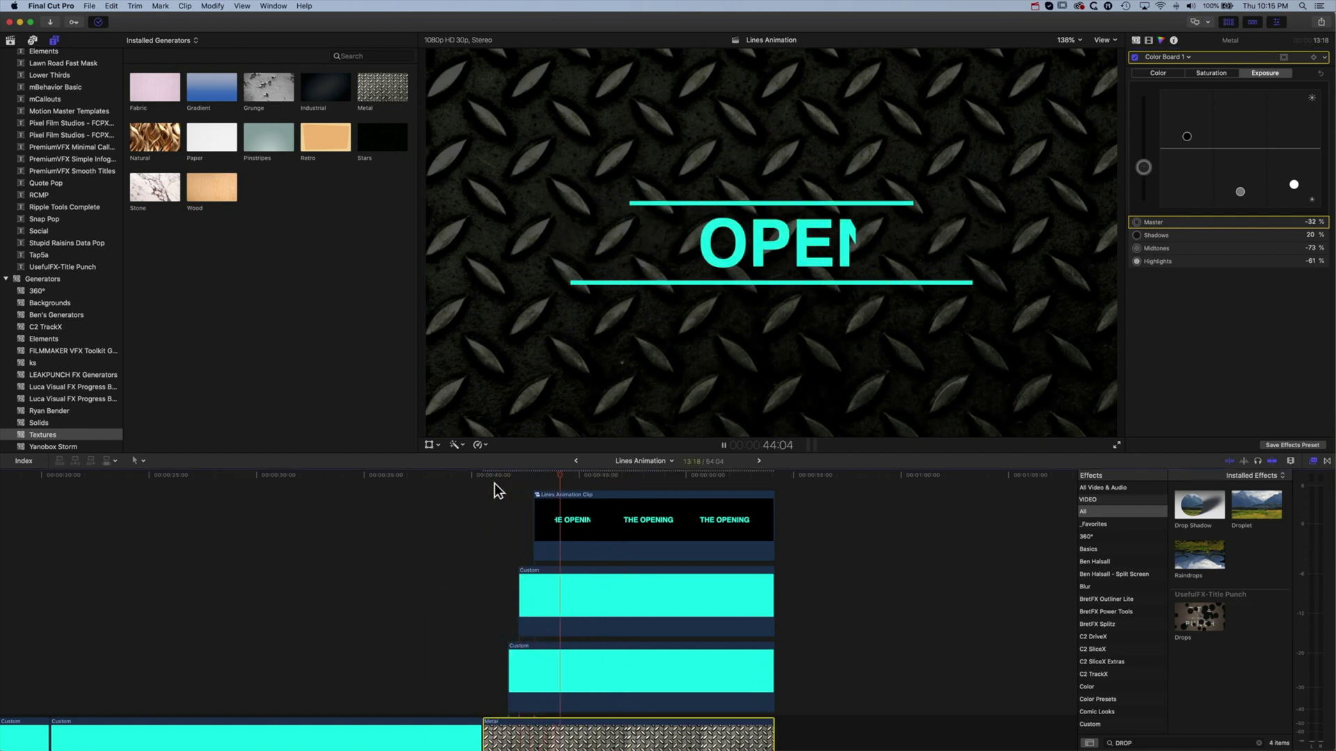
key(space)
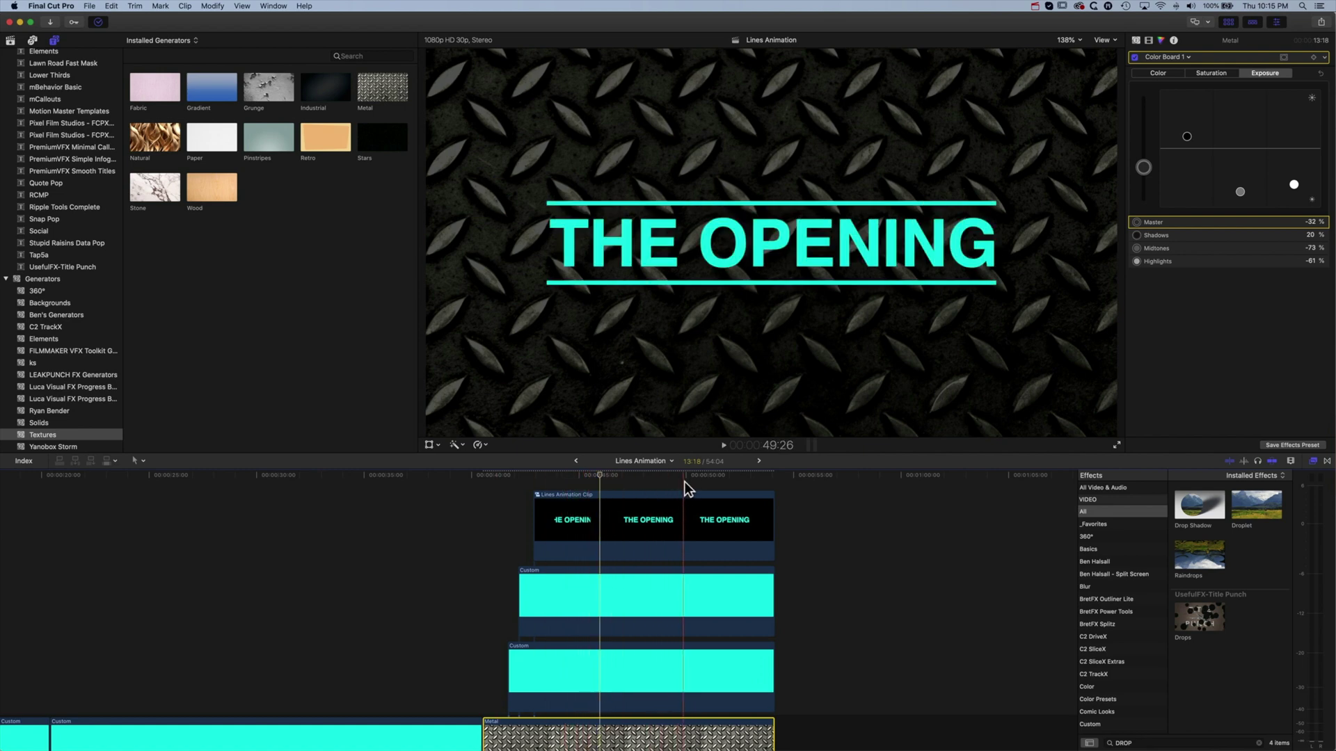
scroll(386, 495, left, 6)
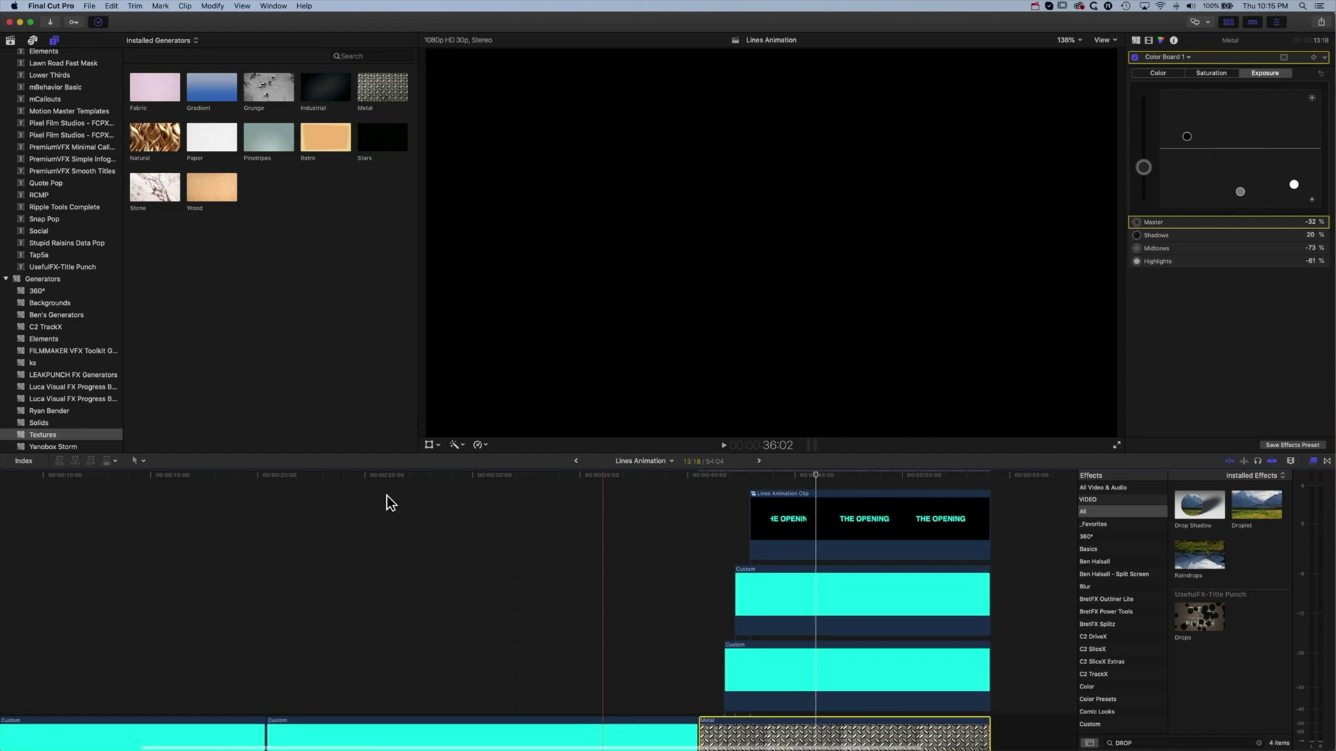
- Trim the middle Custom line clip to the playhead (project 41:18) and stack a copy directly above it
scroll(387, 495, down, 4)
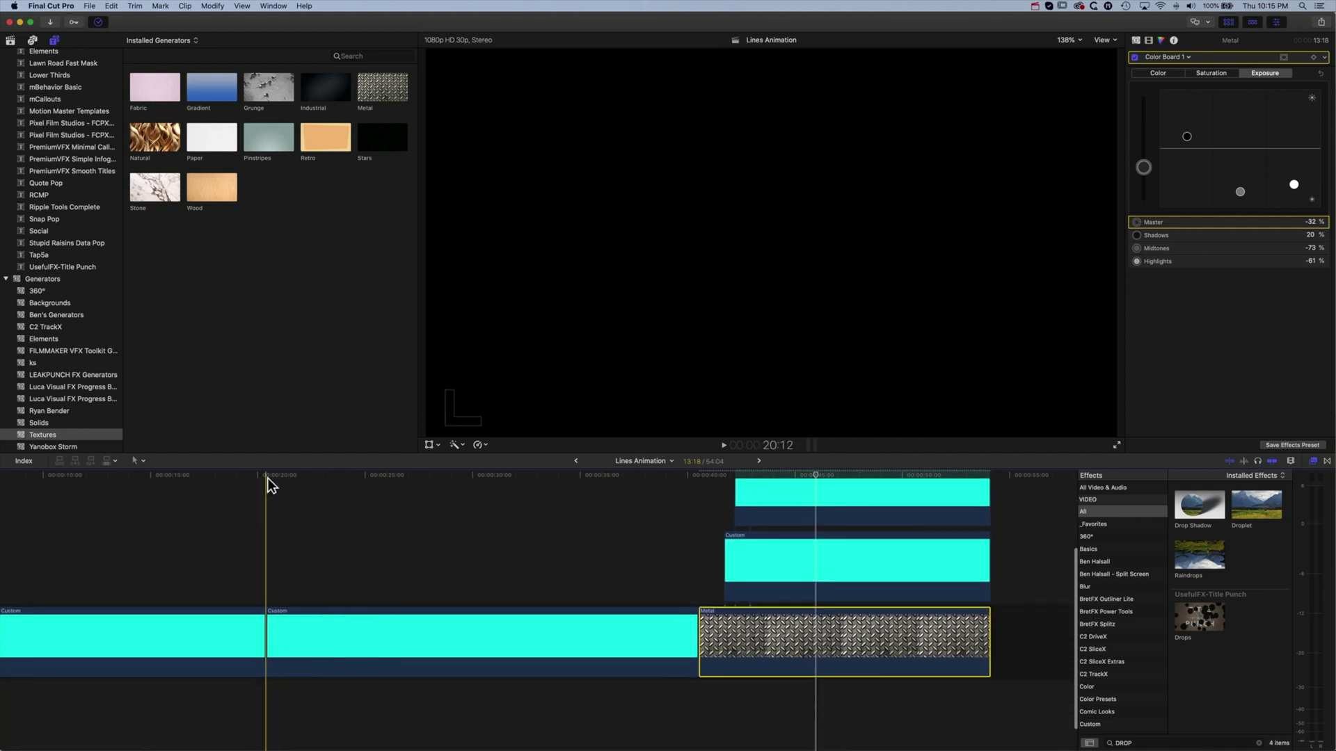
key(space)
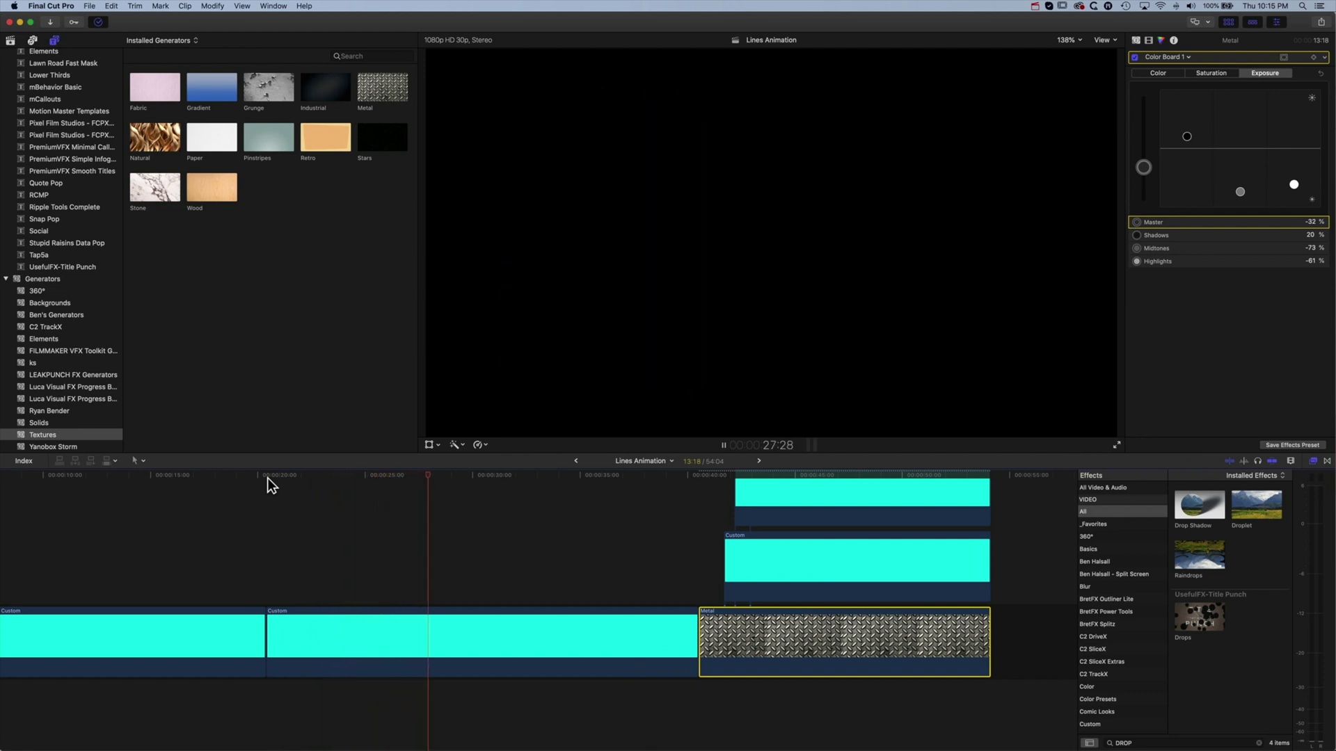
key(alt+])
click(274, 475)
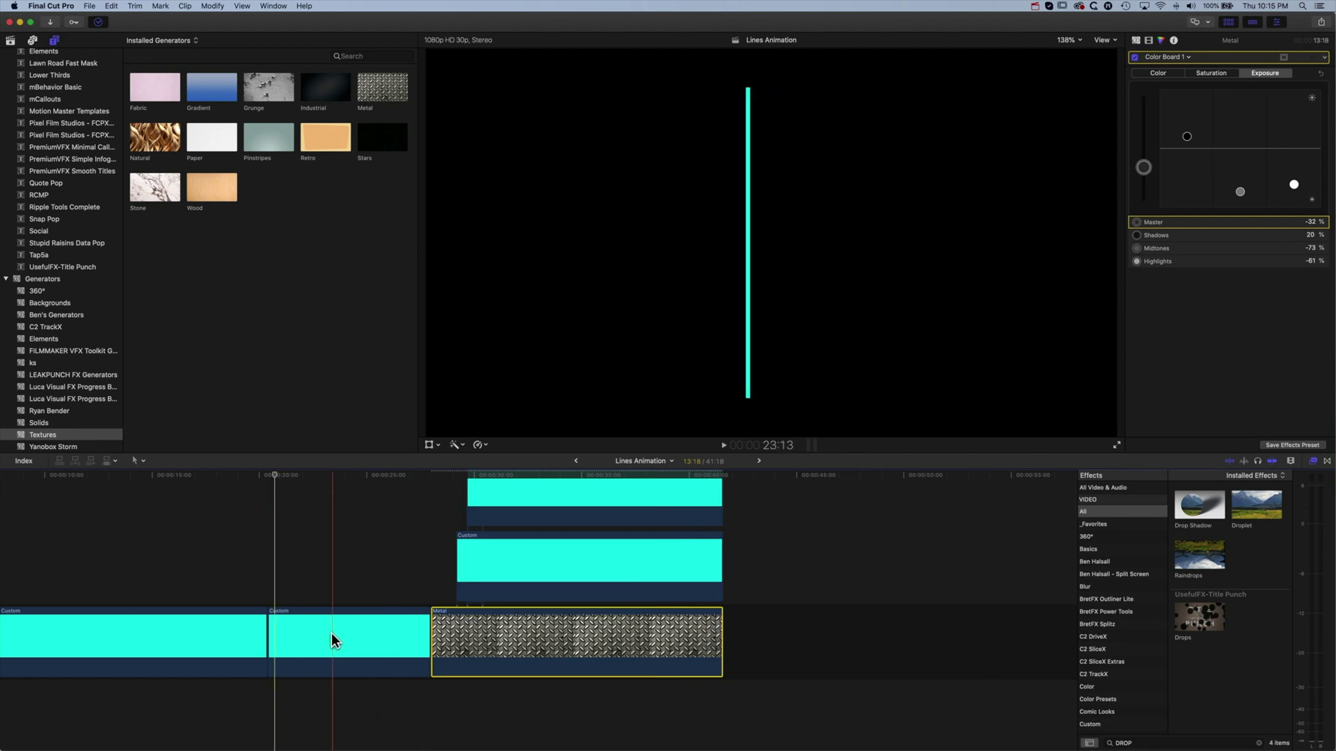
click(319, 609)
drag(318, 609, 324, 563)
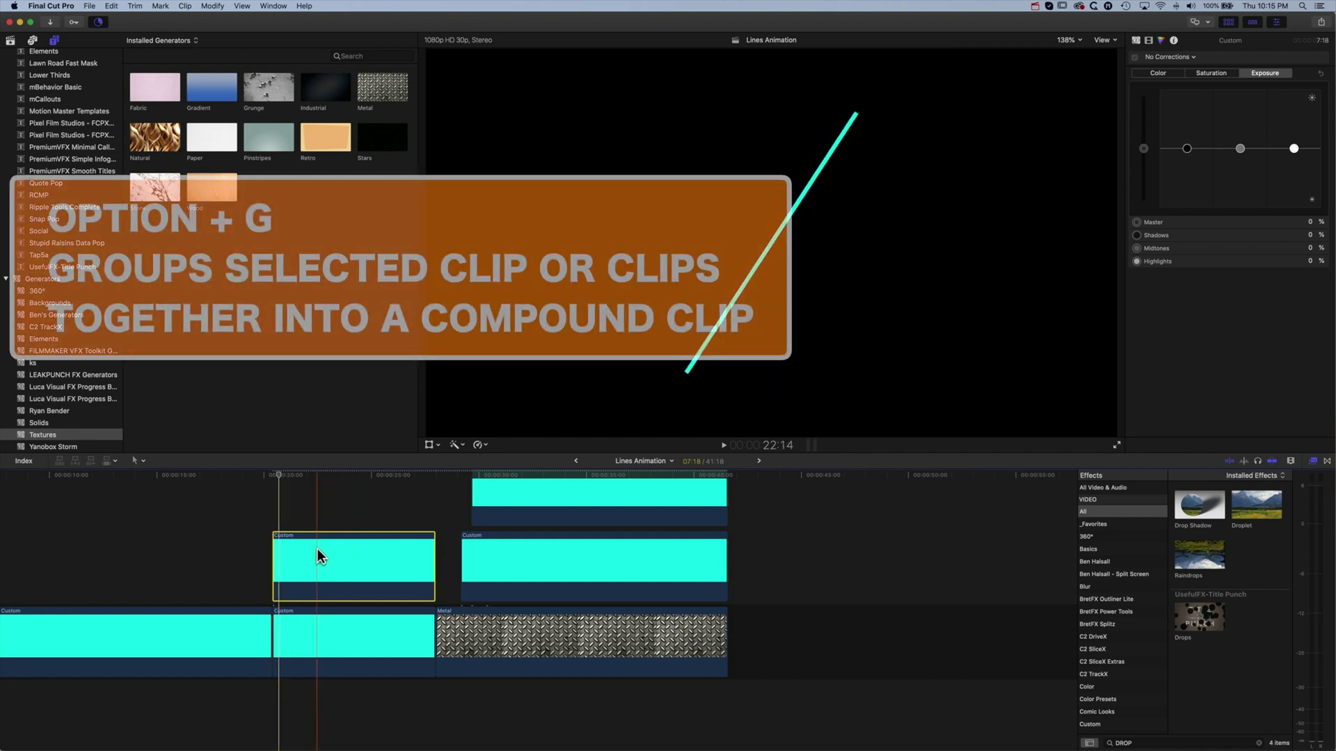
- Make the copied line clip a compound clip 'Lines Animation Clip 1' rotated 180°
key(alt+g)
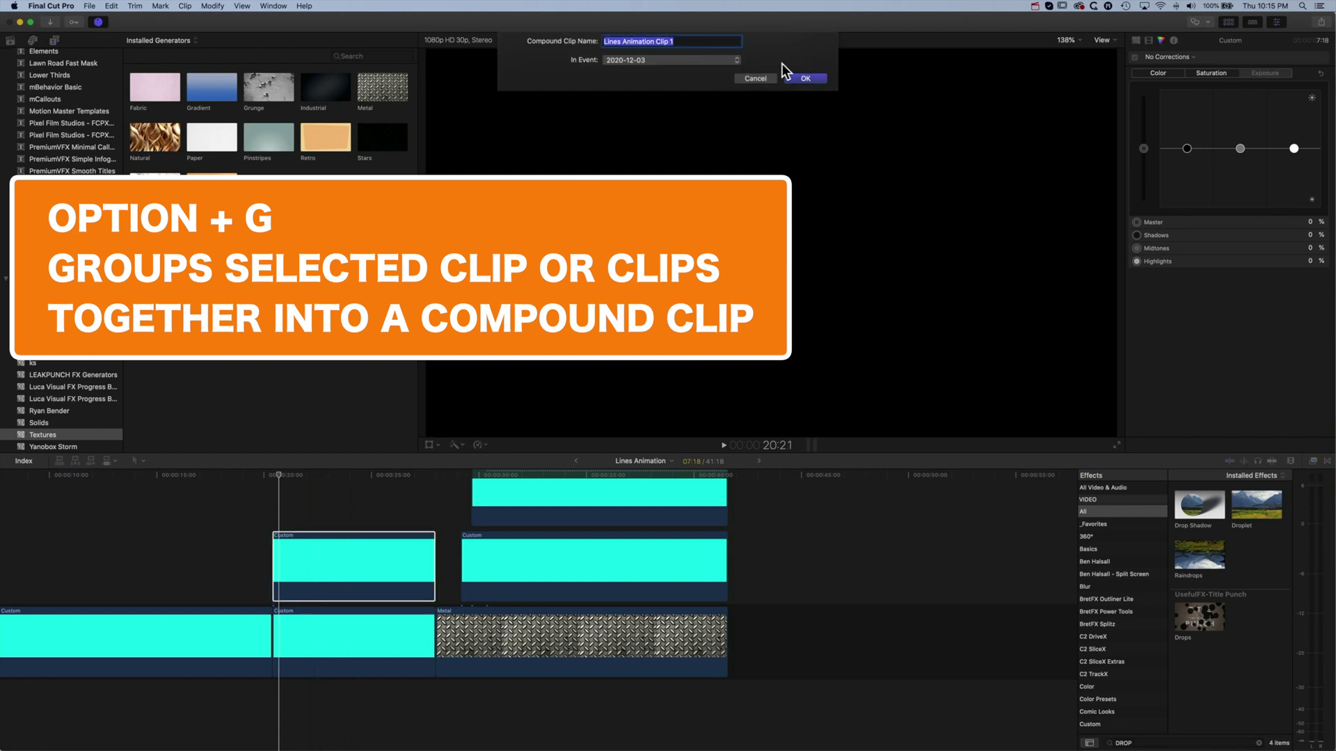
click(806, 76)
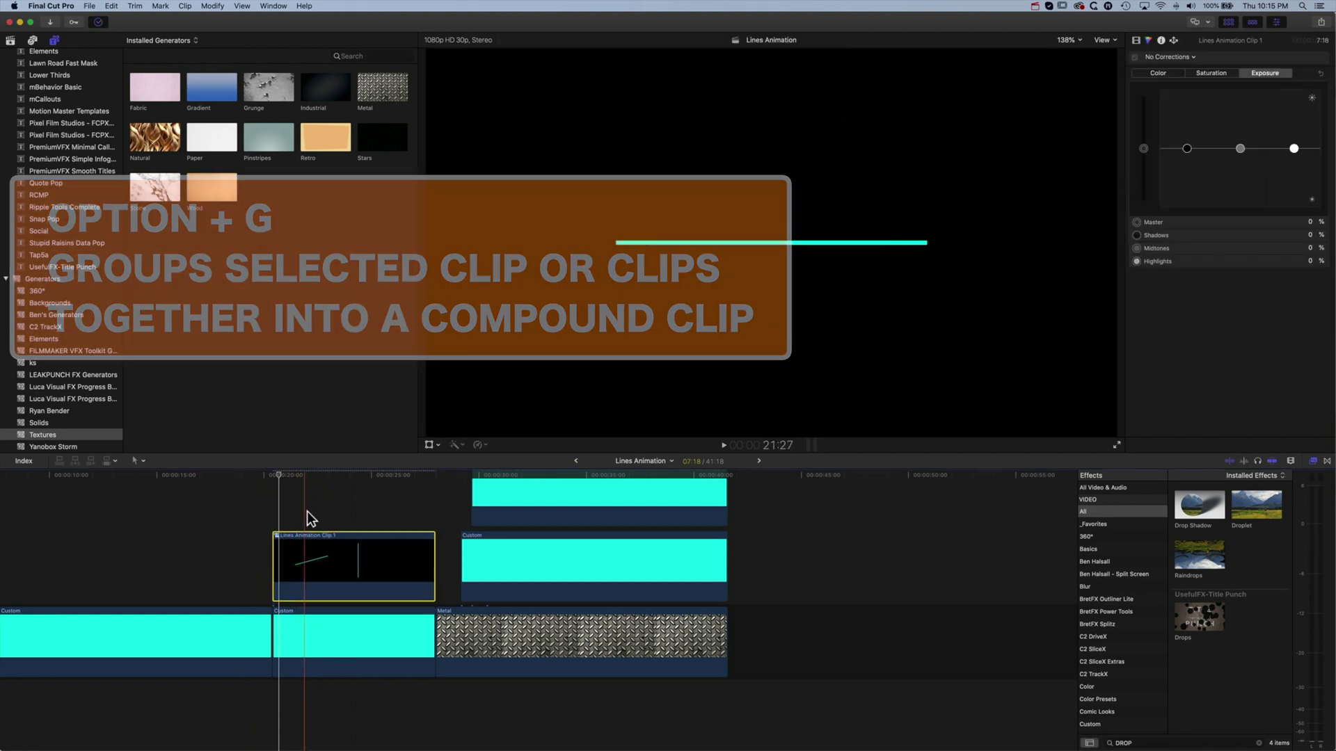
click(1136, 40)
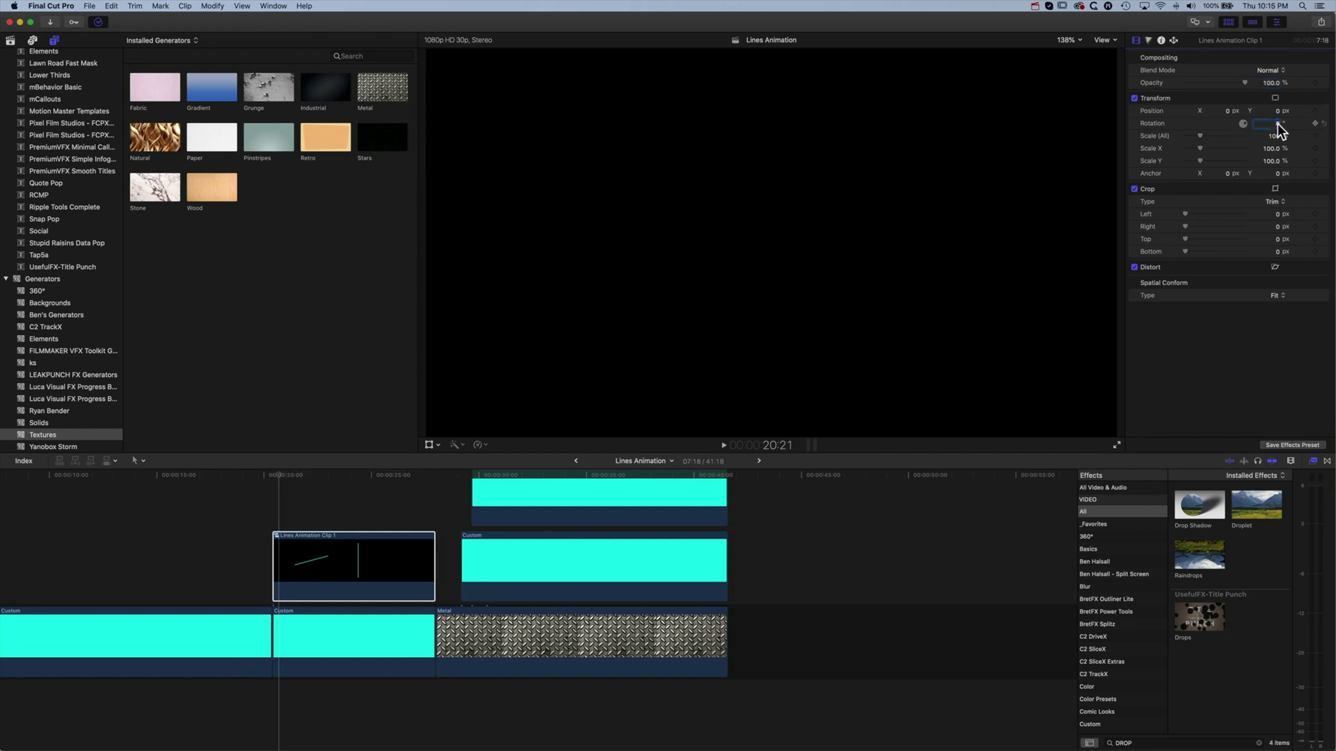
text(180)
key(Return)
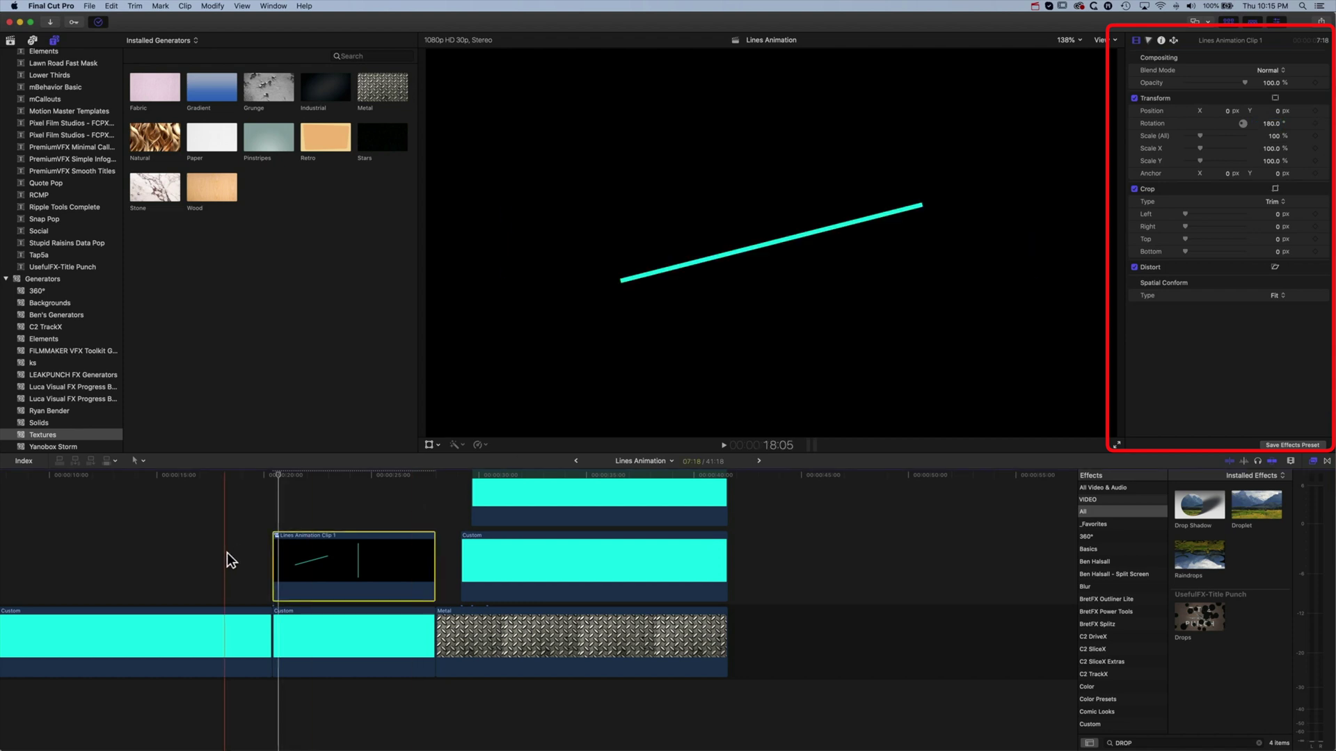
- Play back the rotated line animation, then fit the project and return to its start
click(277, 474)
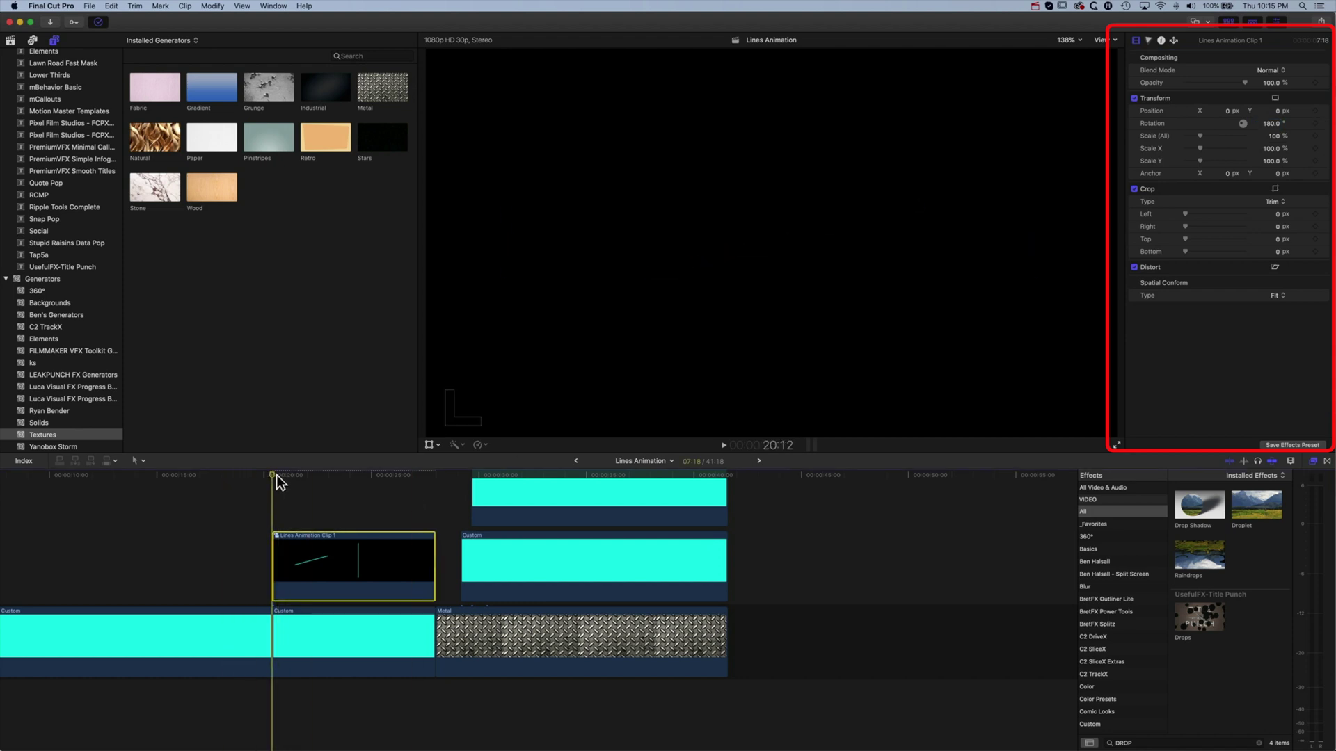
key(space)
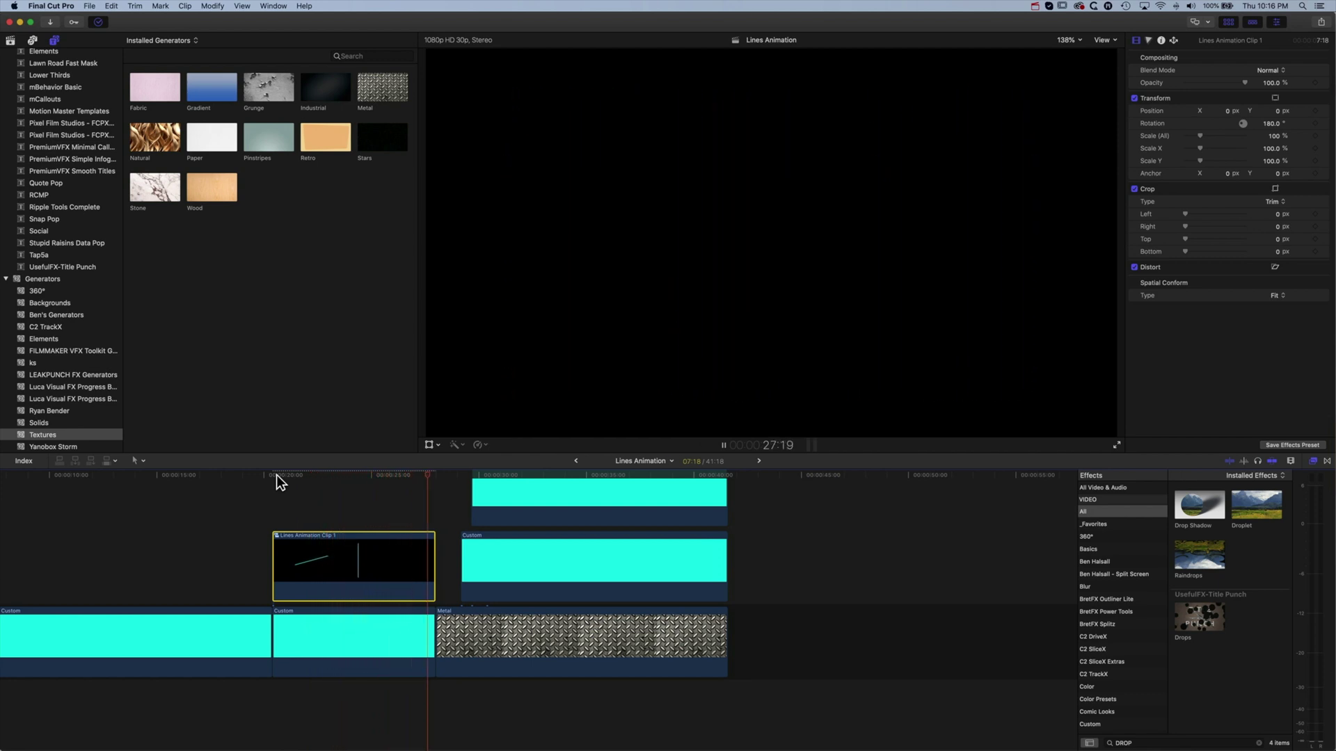
key(space)
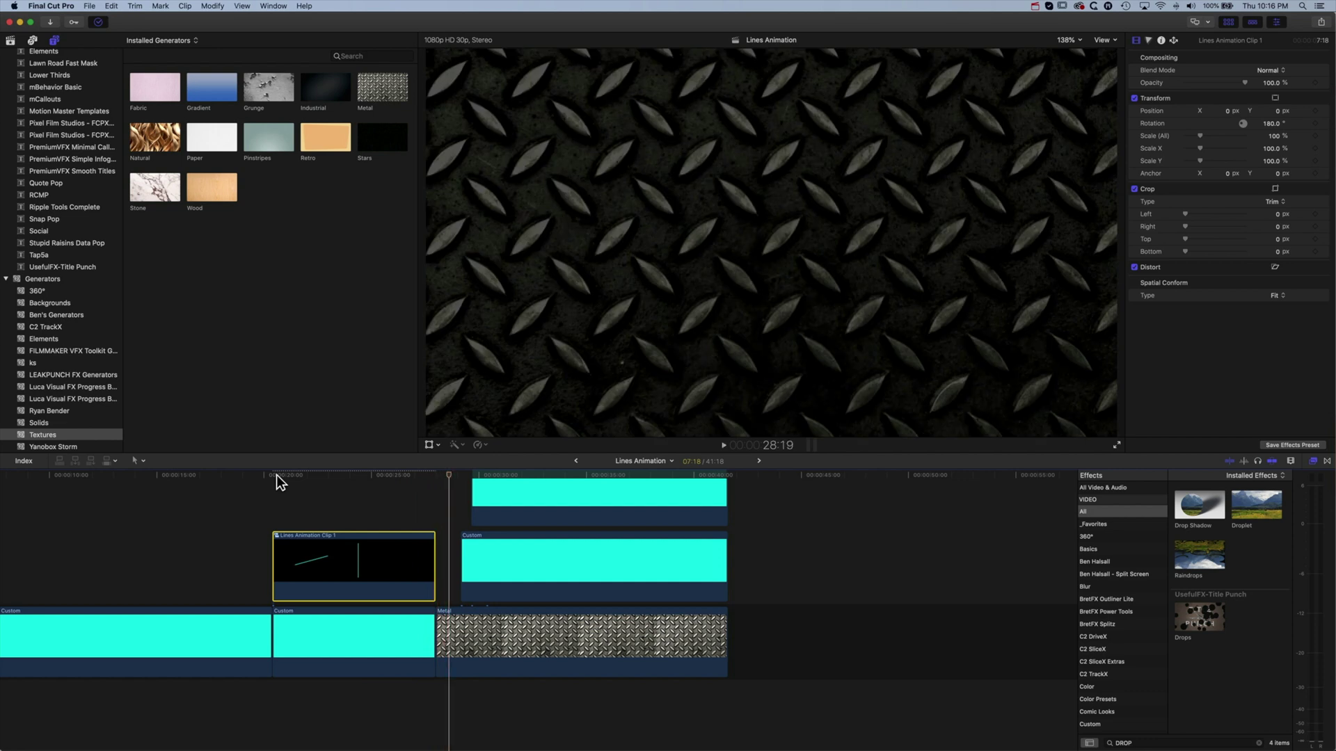
key(shift+z)
key(Home)
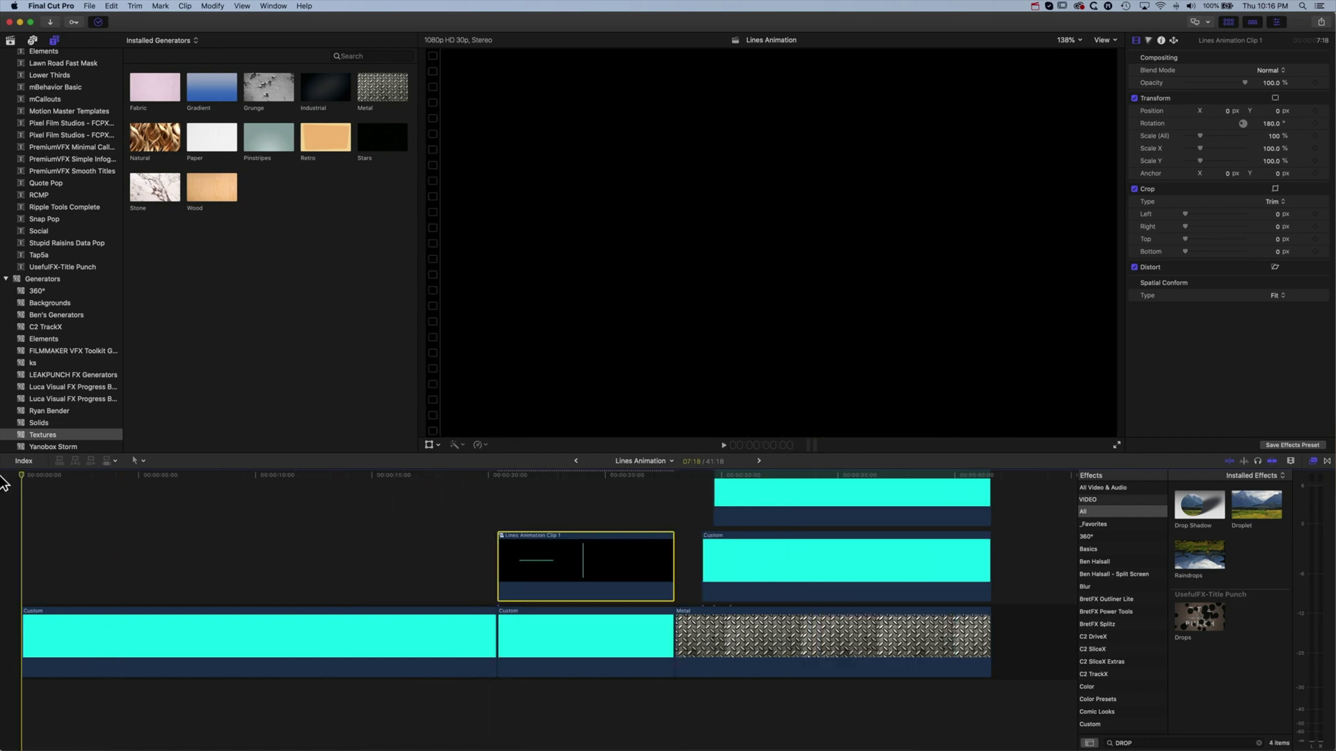
- Play the project, then Option-drag the opening Custom clip upward into two stacked lane copies
key(space)
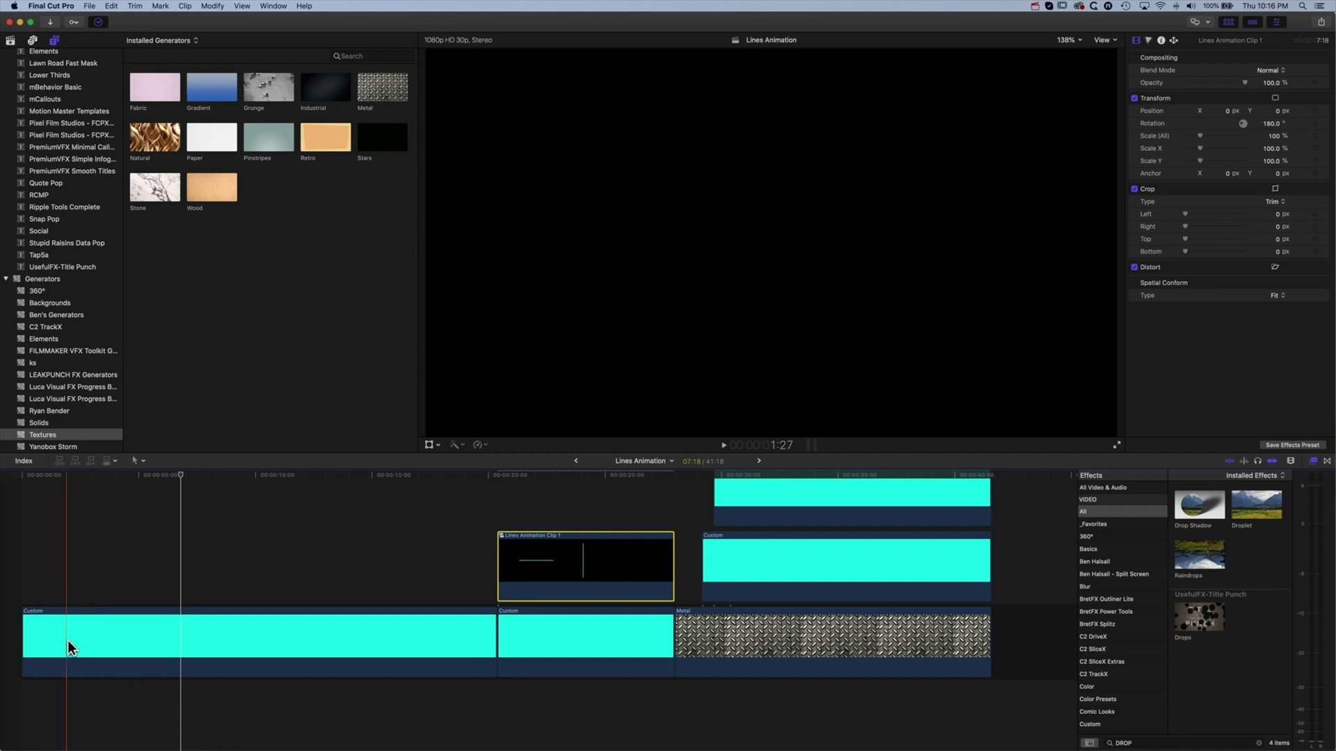
drag(68, 640, 103, 616)
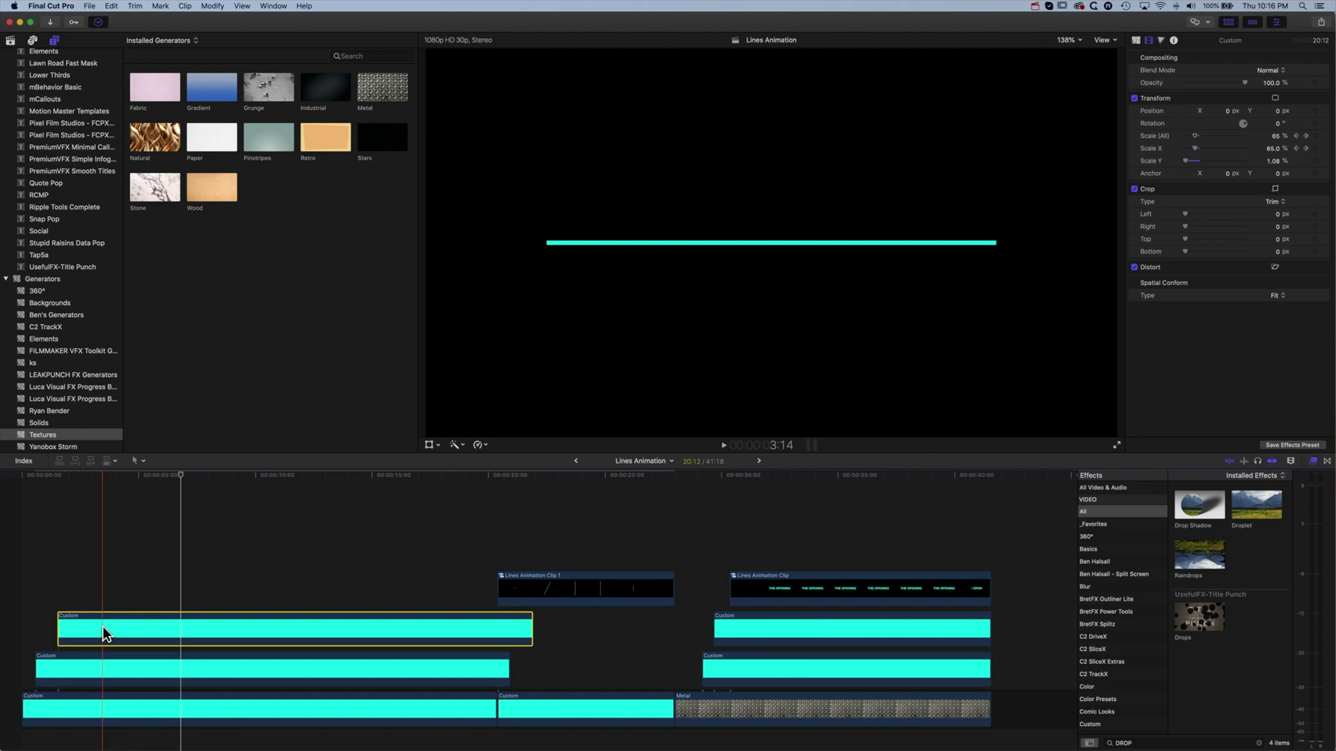
drag(103, 628, 125, 593)
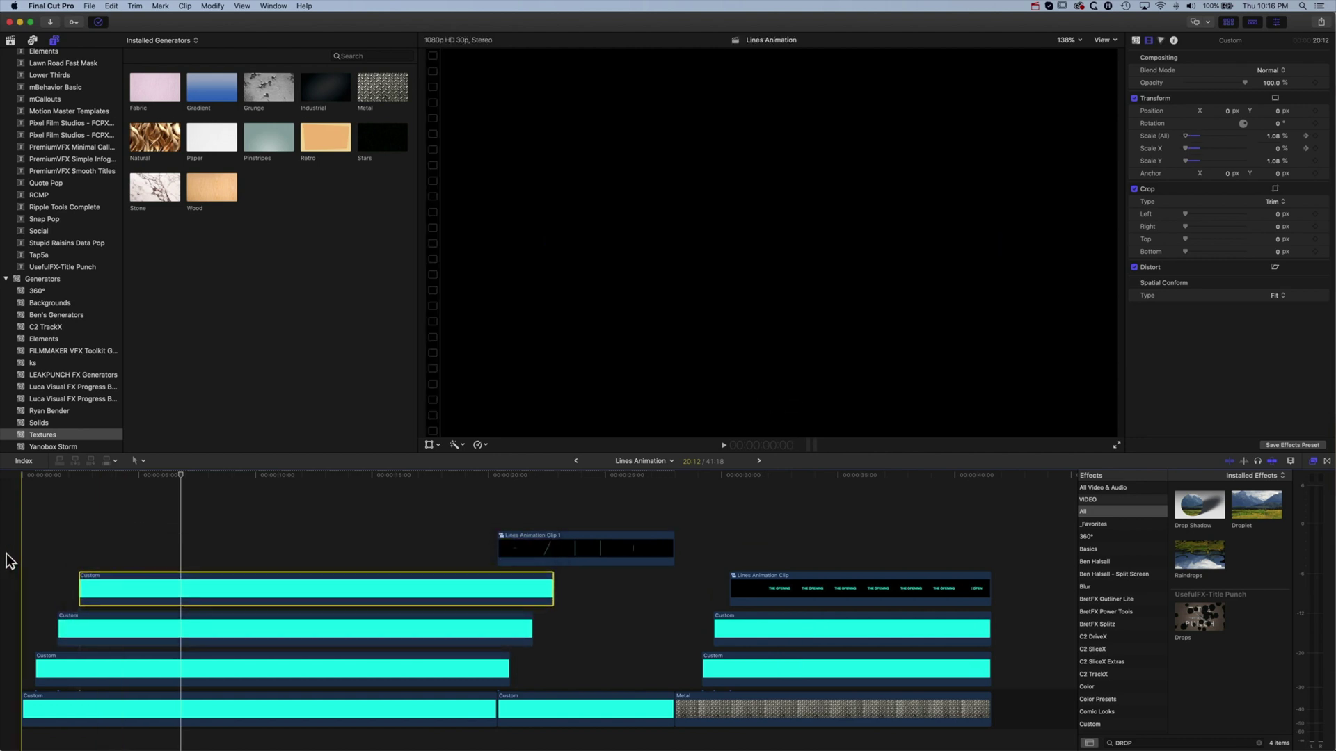
- Set the copied line clips' Position Y to 50, 100 and 150, bottom to top
click(65, 674)
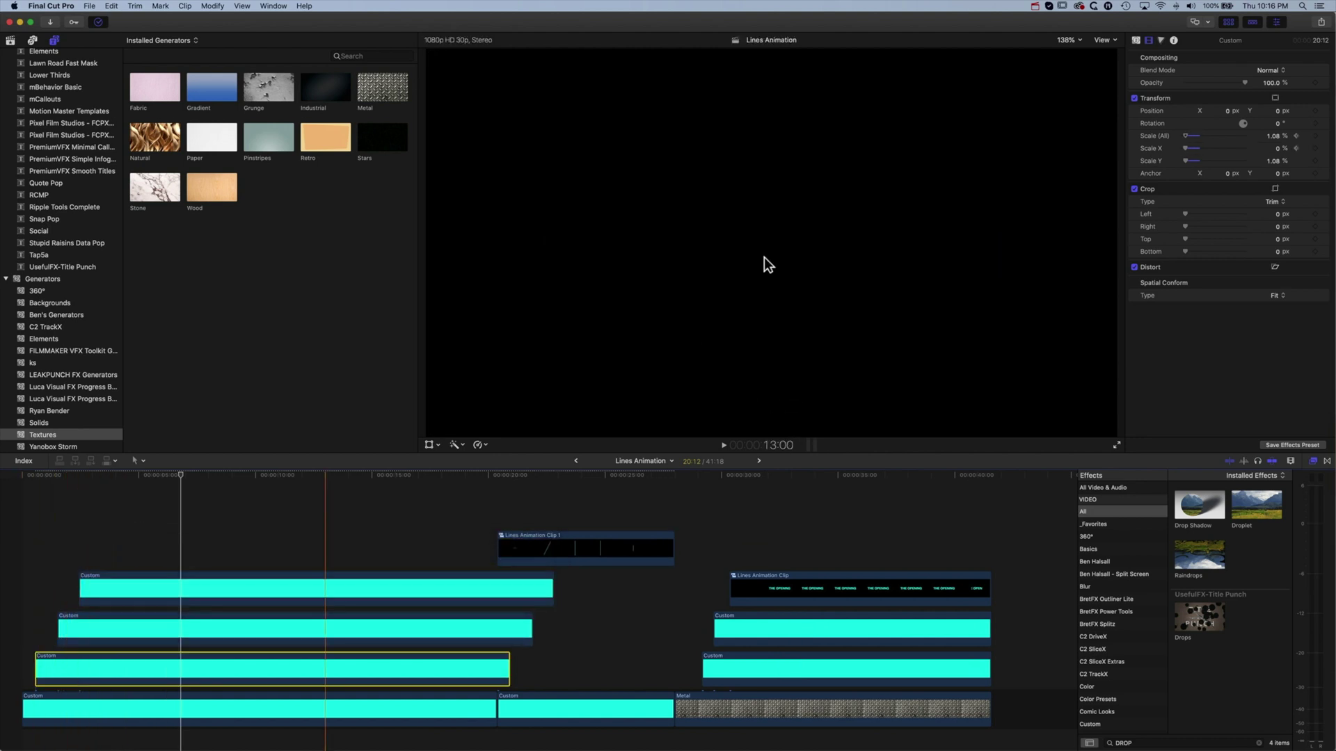
click(1278, 113)
text(50)
key(Return)
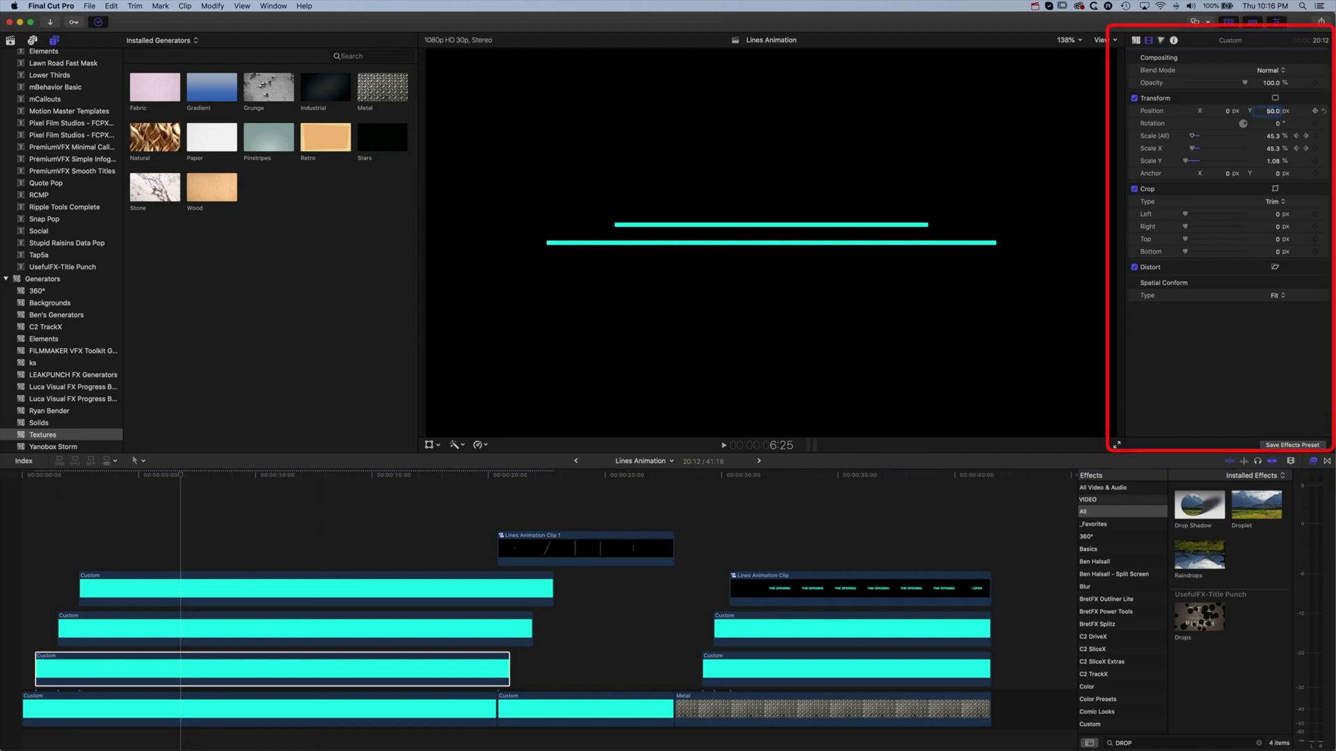
click(185, 629)
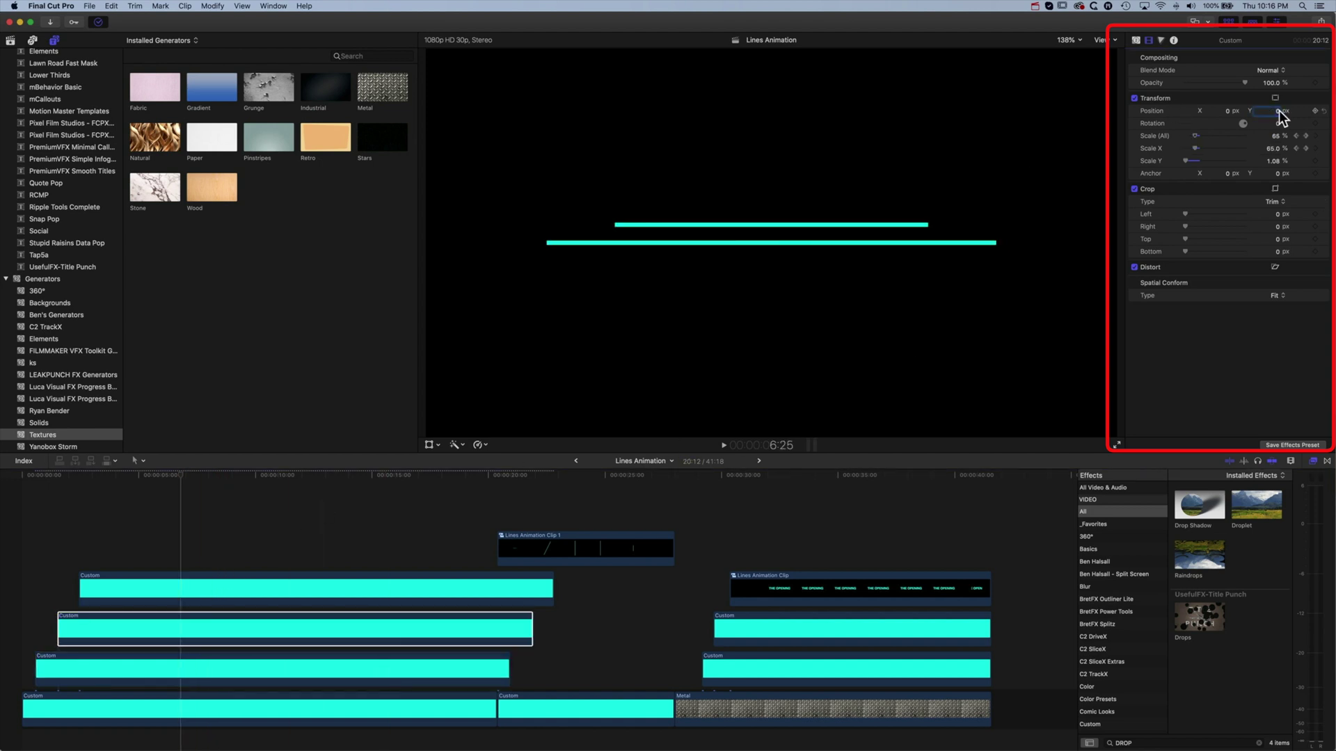
key(Return)
click(314, 589)
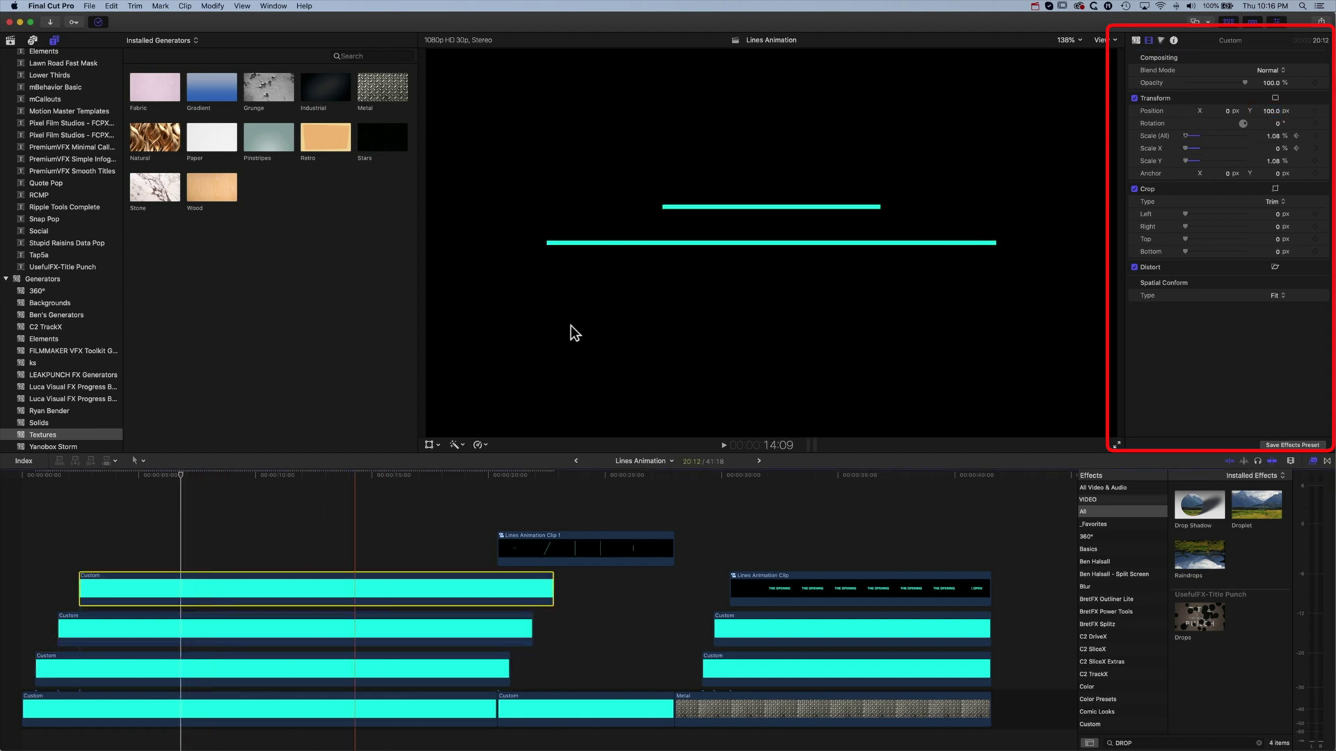
click(1273, 110)
text(150)
key(Return)
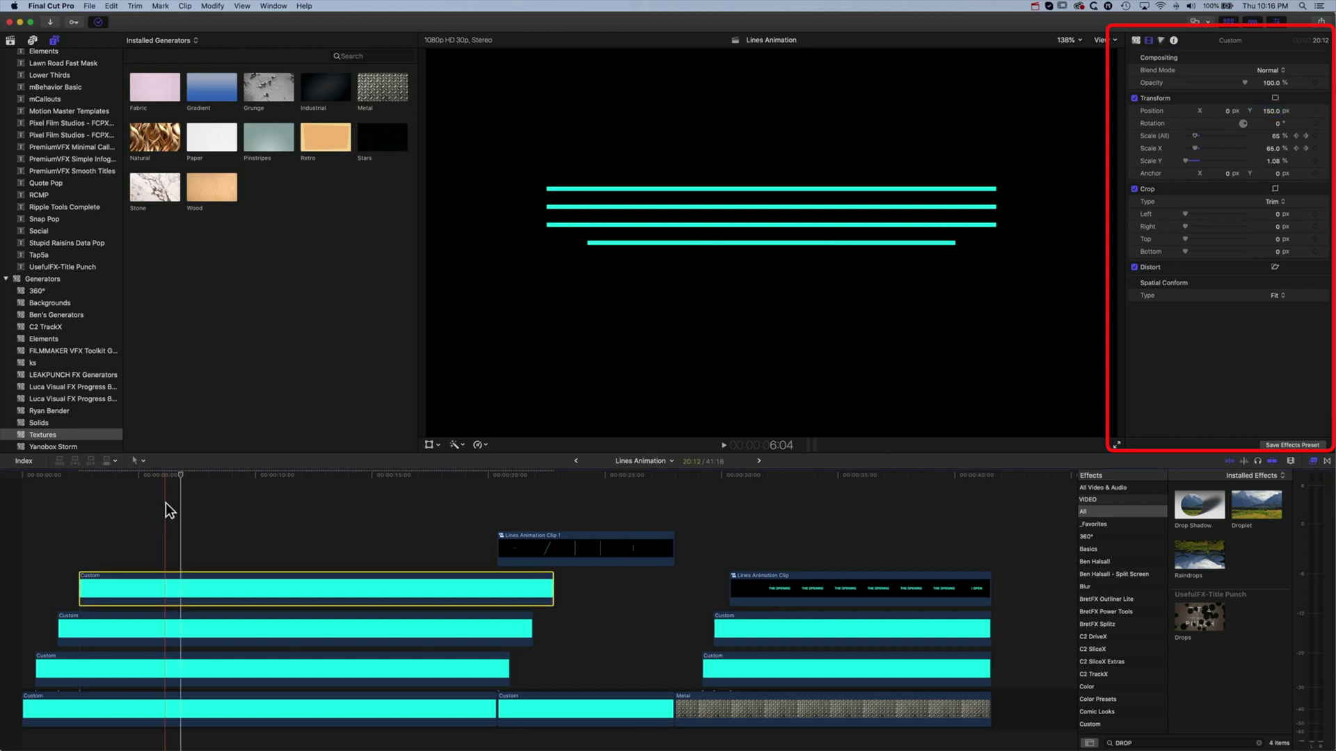
- Preview the stacked lines from the start and zoom into the timeline's first five seconds
drag(173, 478, 9, 492)
key(space)
scroll(10, 486, down, 1)
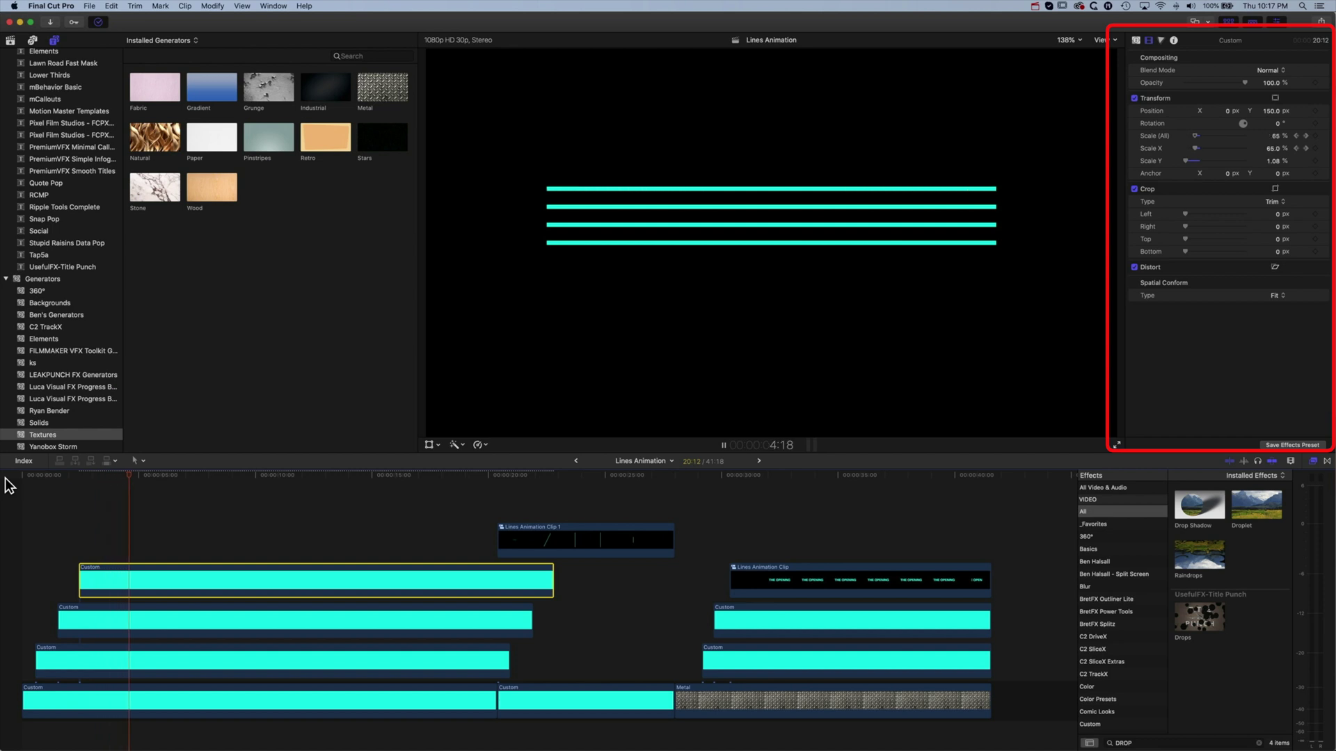
click(75, 647)
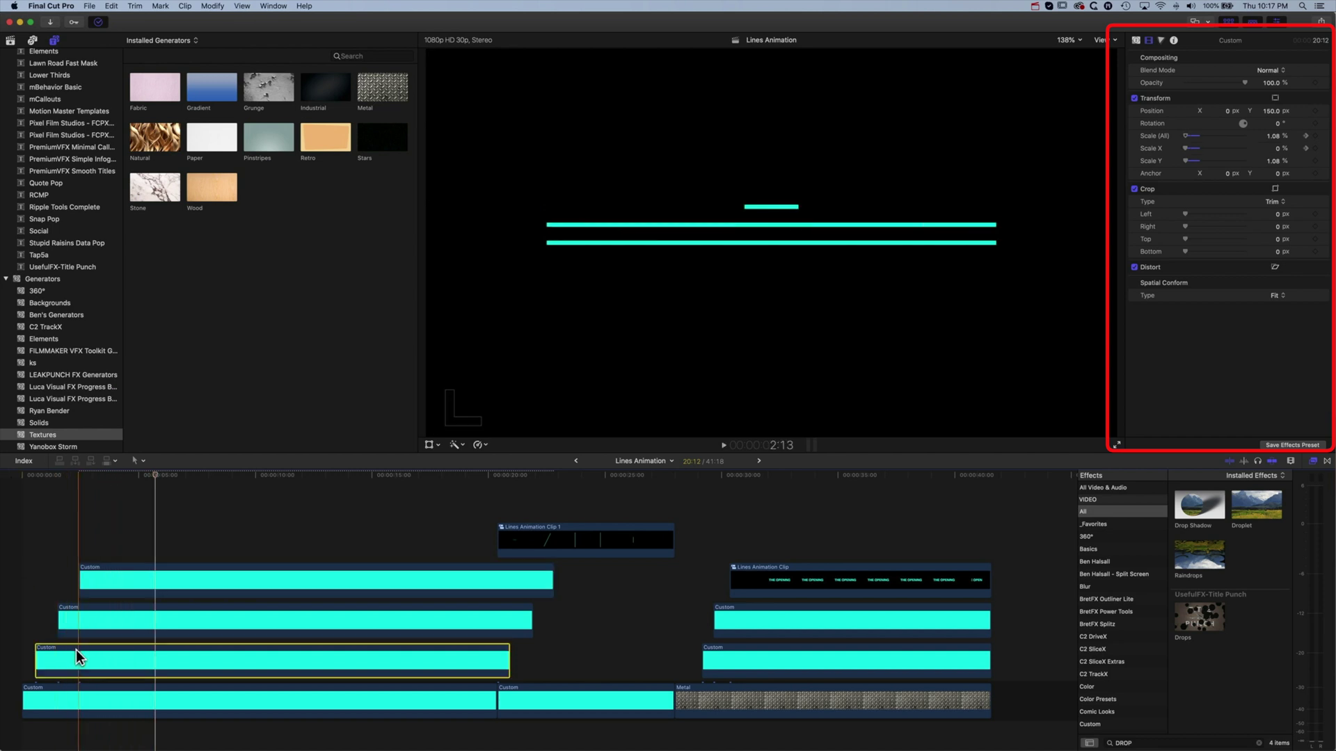
key(super+equal)
key(super+equal)
key(super+equal)
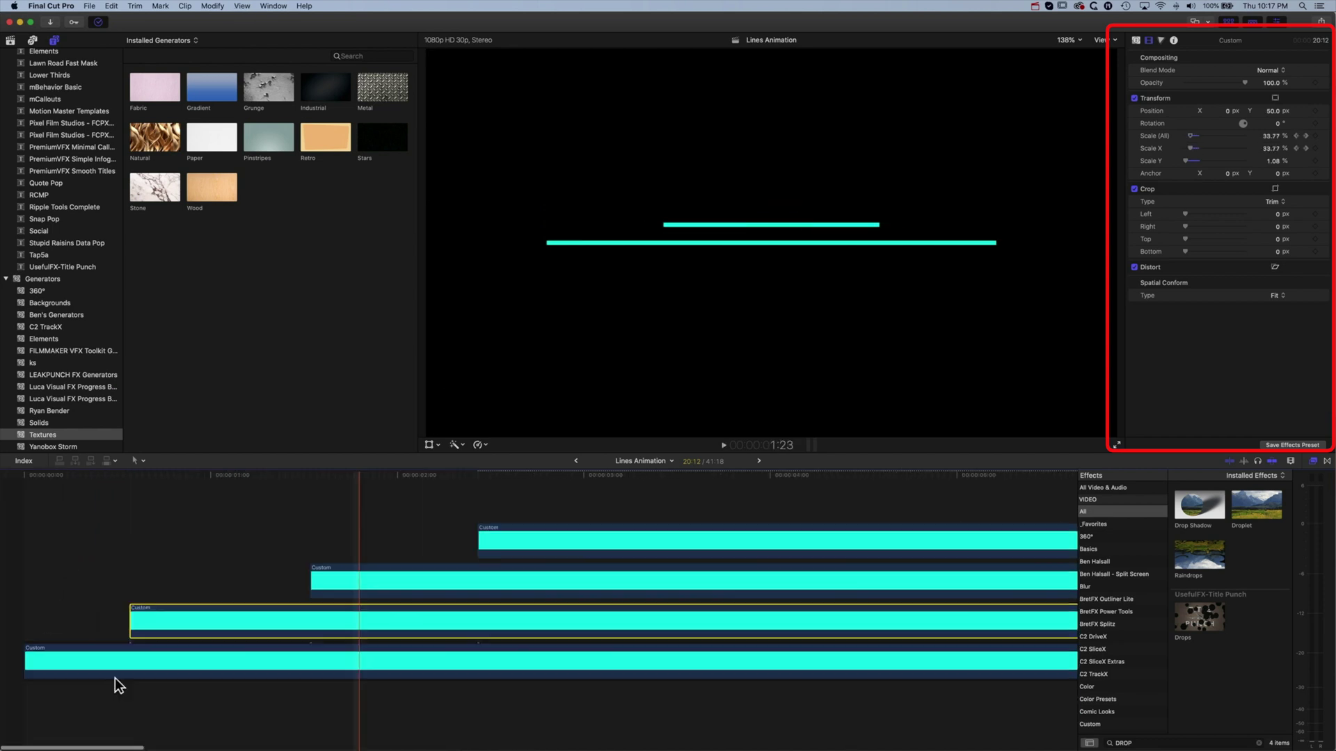
- Move the three upper line clips earlier so each starts a few frames after the one below
drag(196, 619, 141, 615)
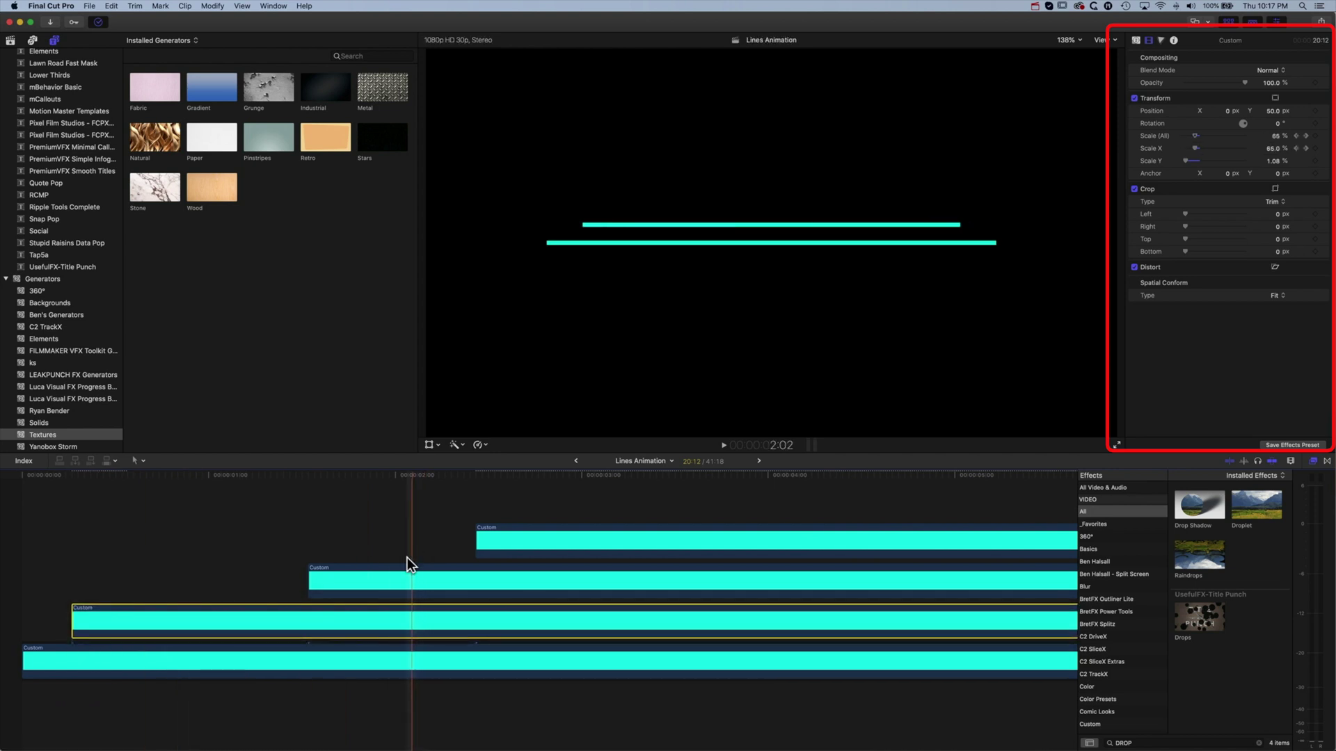
drag(409, 557, 276, 563)
drag(370, 578, 222, 575)
drag(519, 537, 261, 532)
- Preview the staggered lines animation twice from the start of the timeline
key(Home)
key(space)
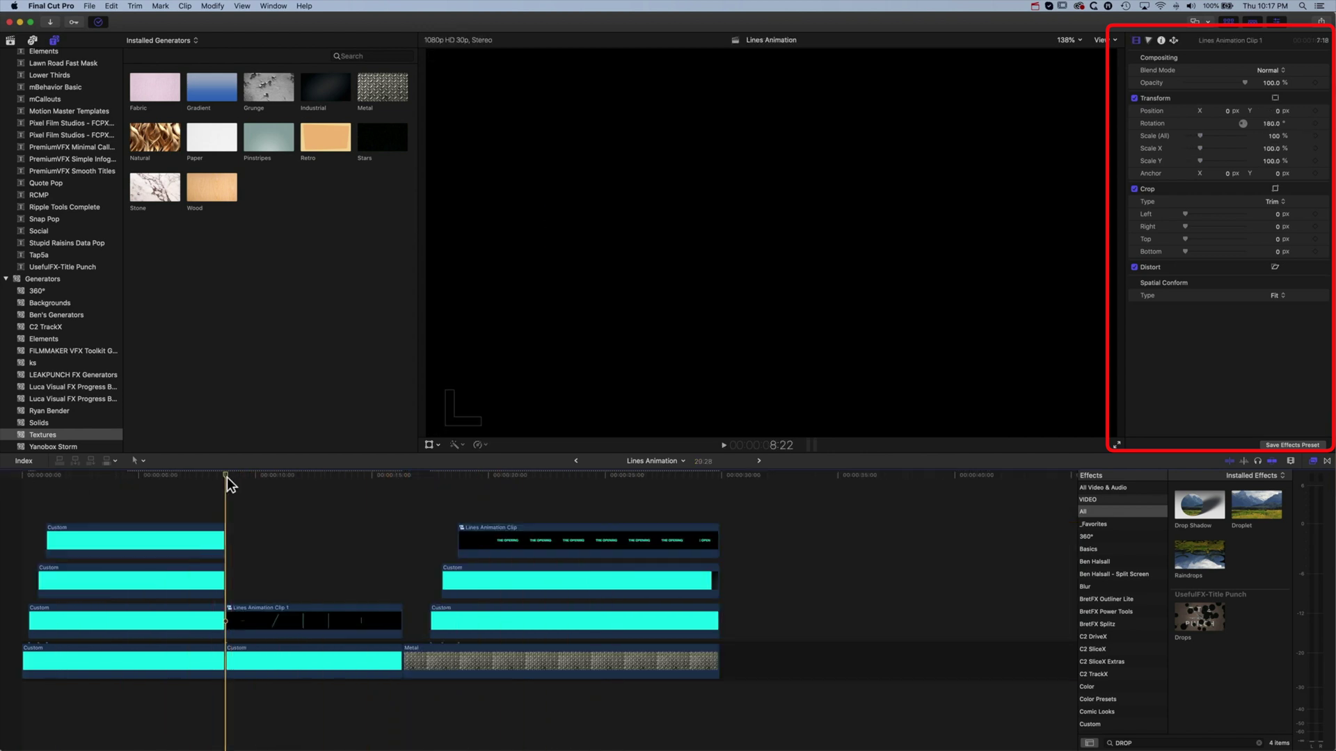
key(Home)
key(space)
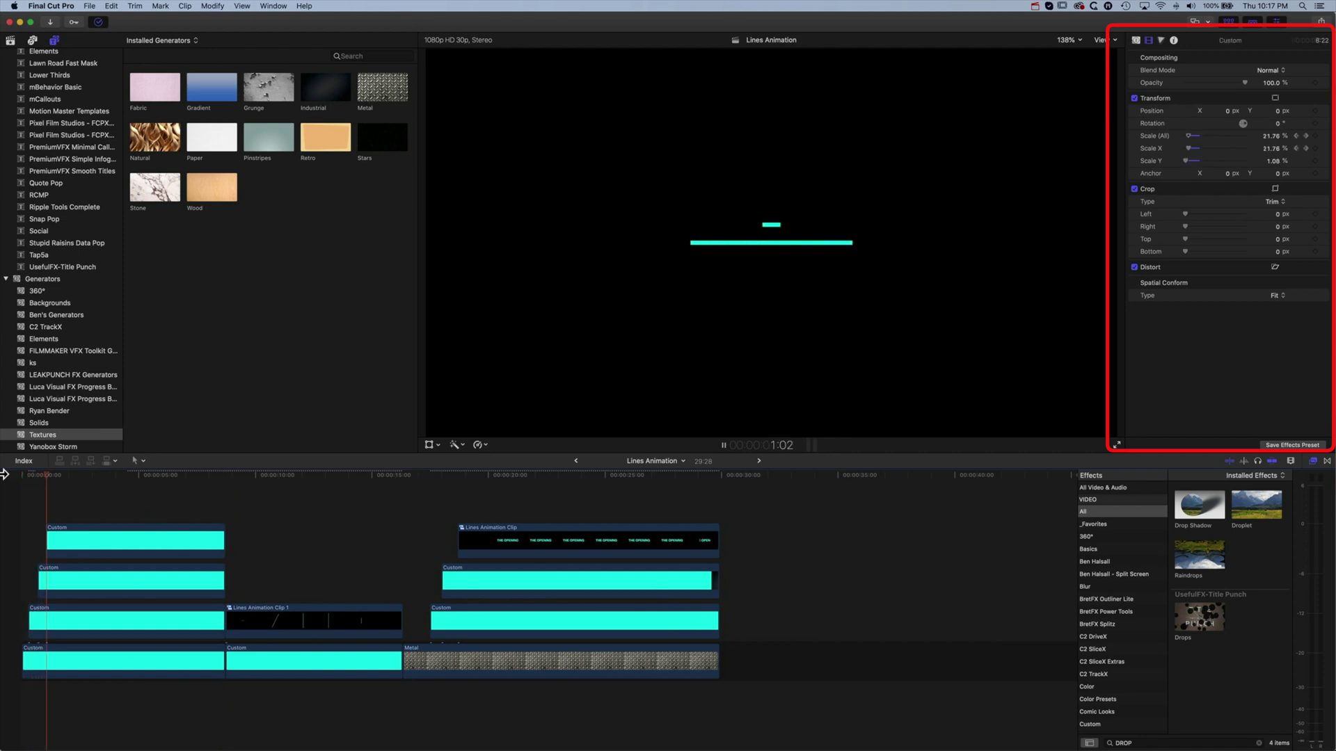